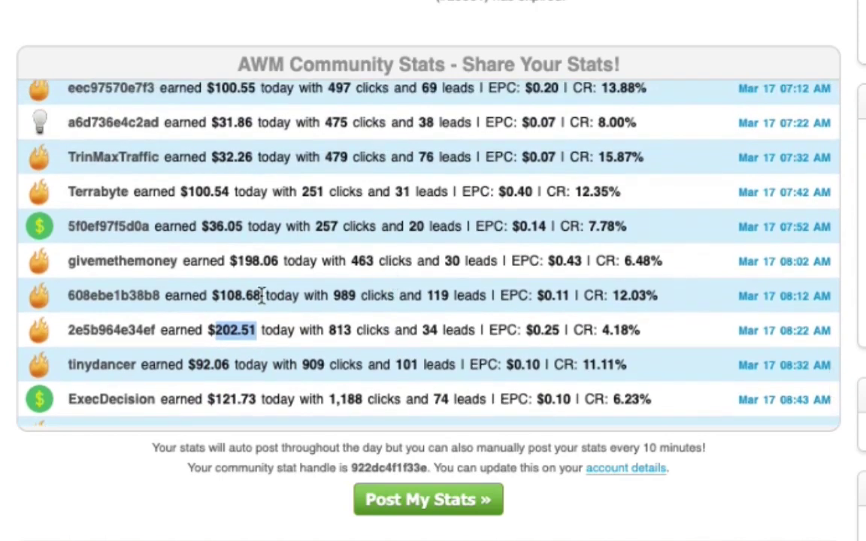
- Examine the AWM Community Stats feed, highlighting individual members' daily earnings and comparing them with their clicks and leads
{"action": "left_click_drag", "start_coordinate": [262, 296], "coordinate": [224, 298]}
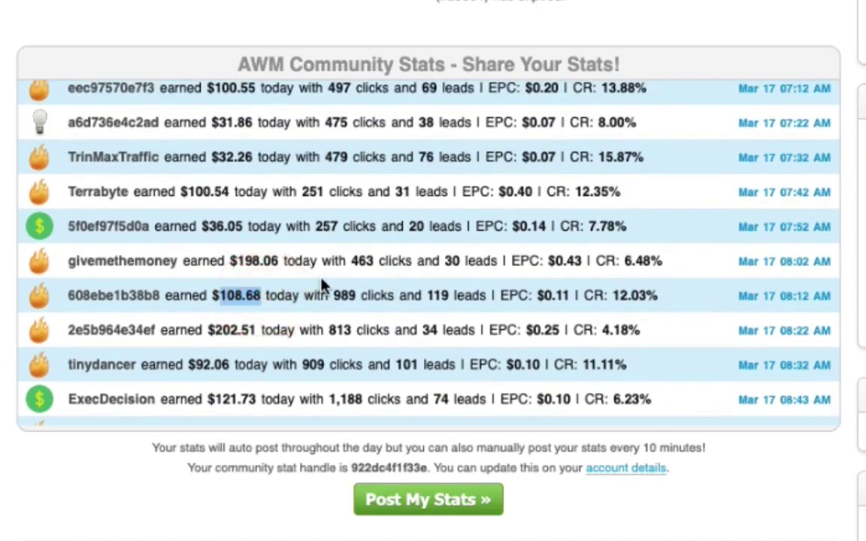
{"action": "left_click_drag", "start_coordinate": [279, 263], "coordinate": [239, 263]}
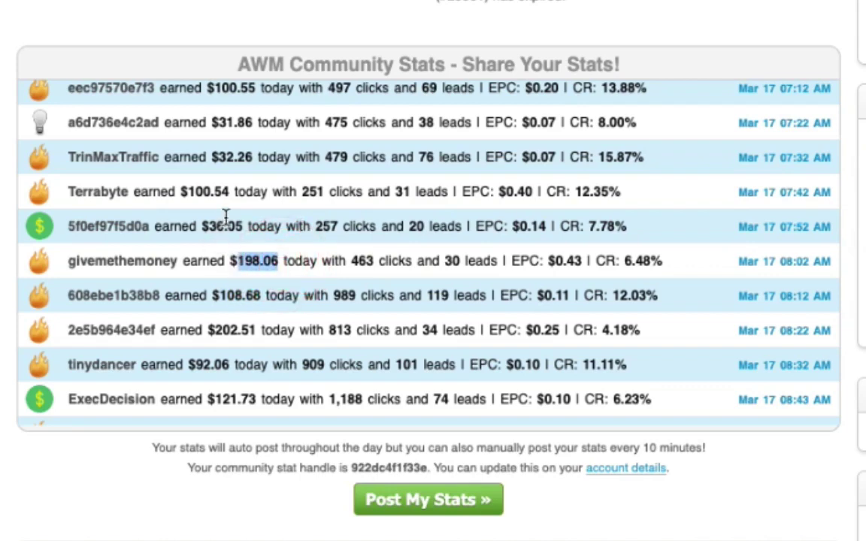
{"action": "scroll", "coordinate": [235, 211], "scroll_direction": "up", "scroll_amount": 2}
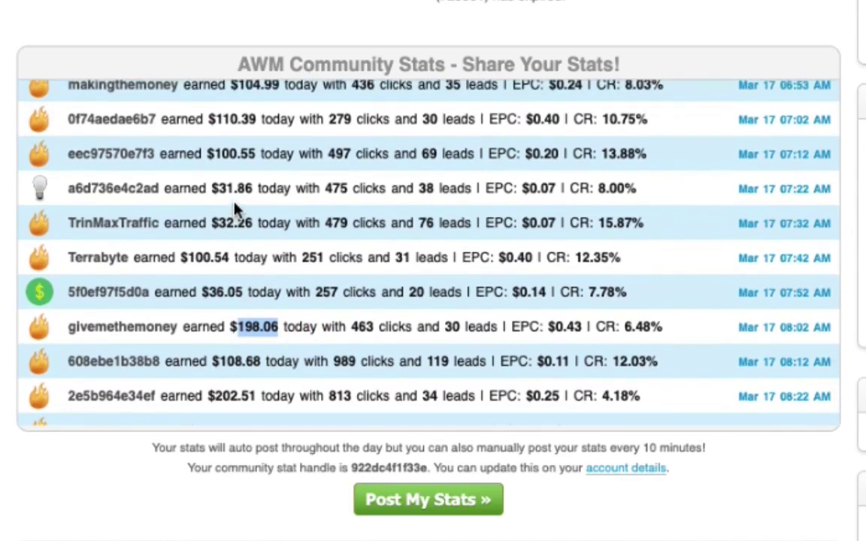
{"action": "scroll", "coordinate": [235, 211], "scroll_direction": "up", "scroll_amount": 7}
{"action": "scroll", "coordinate": [235, 211], "scroll_direction": "up", "scroll_amount": 1}
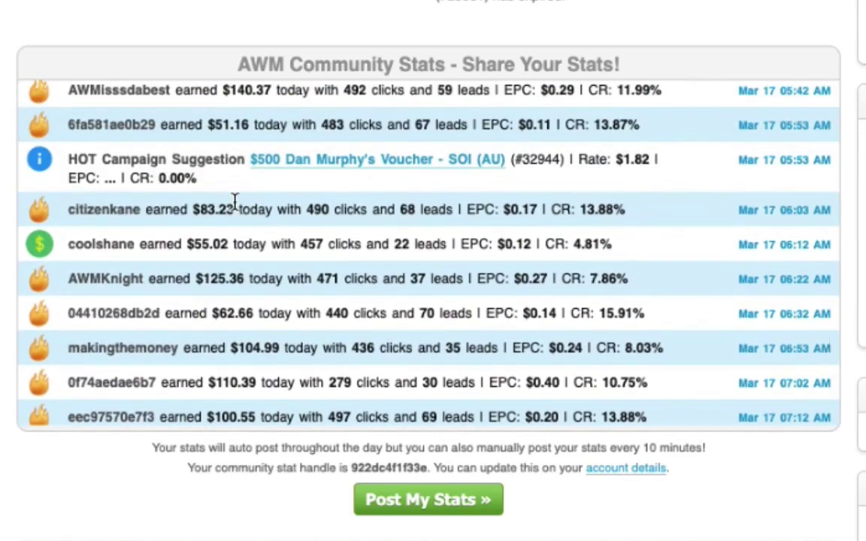
{"action": "scroll", "coordinate": [402, 259], "scroll_direction": "down", "scroll_amount": 8}
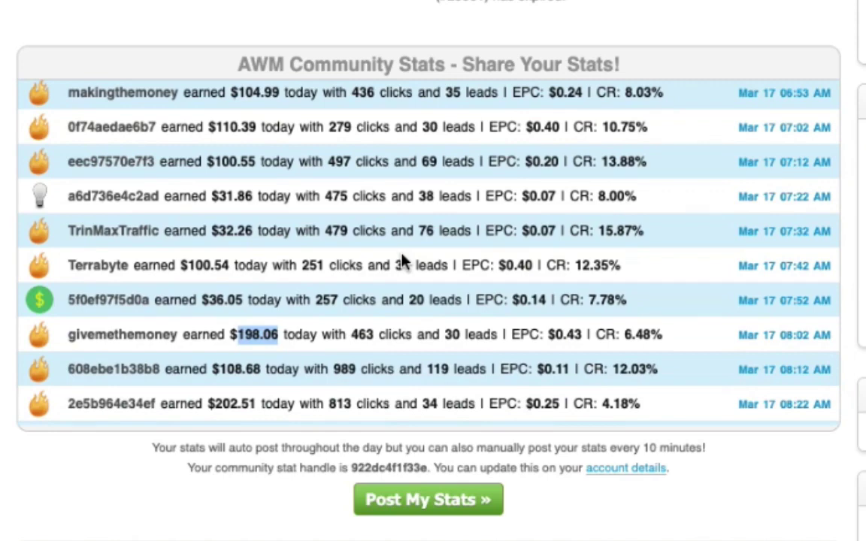
{"action": "scroll", "coordinate": [402, 259], "scroll_direction": "down", "scroll_amount": 5}
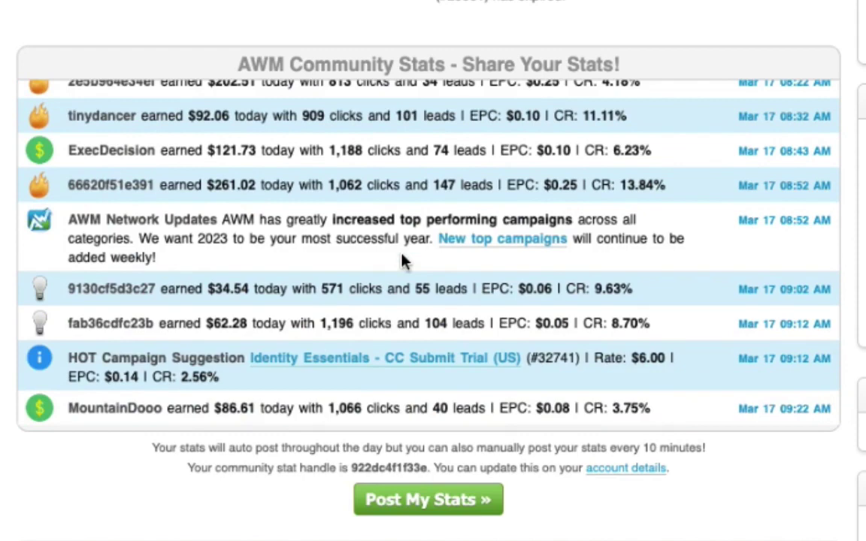
{"action": "scroll", "coordinate": [402, 258], "scroll_direction": "up", "scroll_amount": 3}
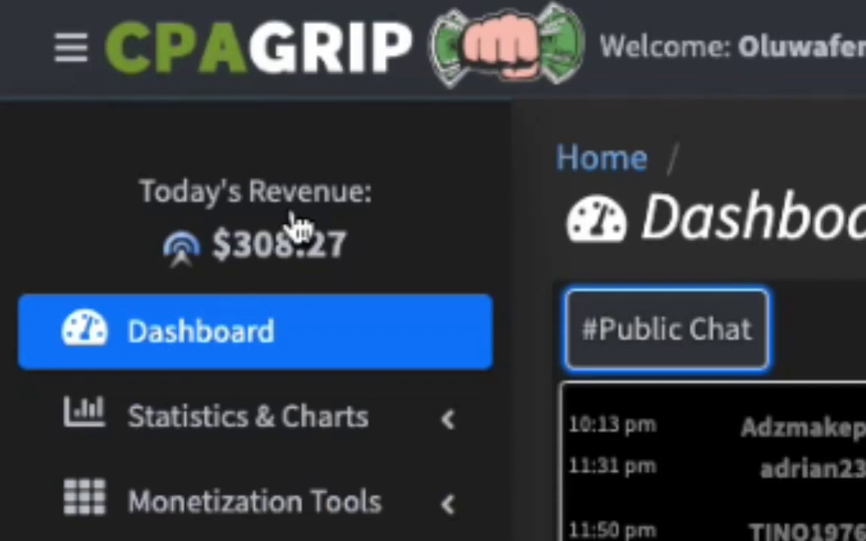
- Switch to the CPAGrip dashboard and reload the page several times to check today's revenue
{"action": "right_click", "coordinate": [448, 242]}
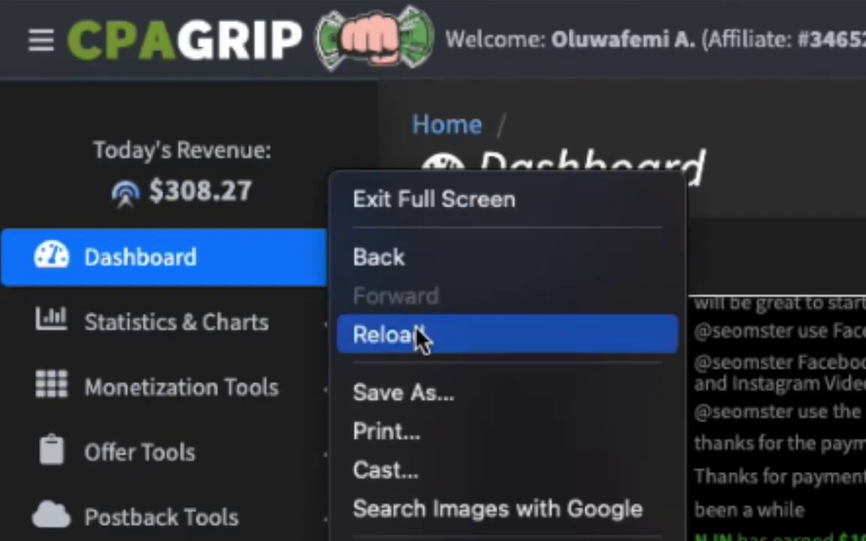
{"action": "left_click", "coordinate": [419, 338]}
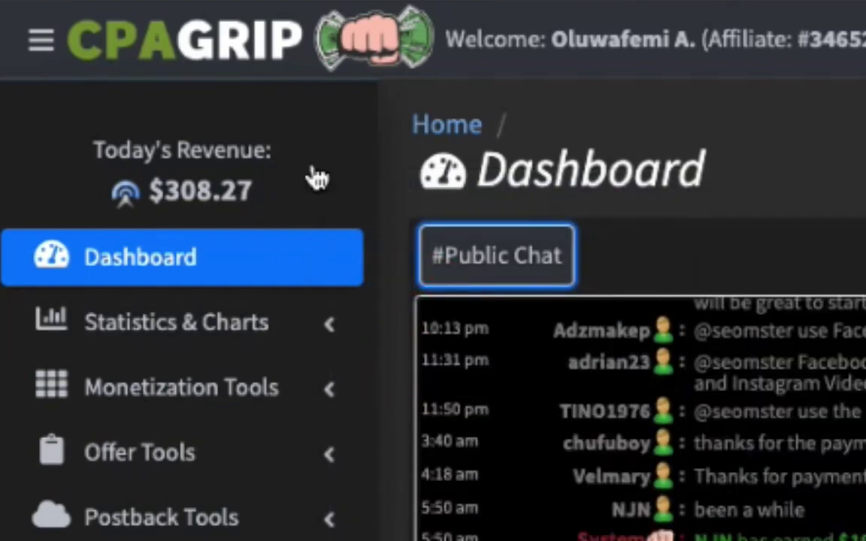
{"action": "right_click", "coordinate": [316, 160]}
{"action": "left_click", "coordinate": [344, 139]}
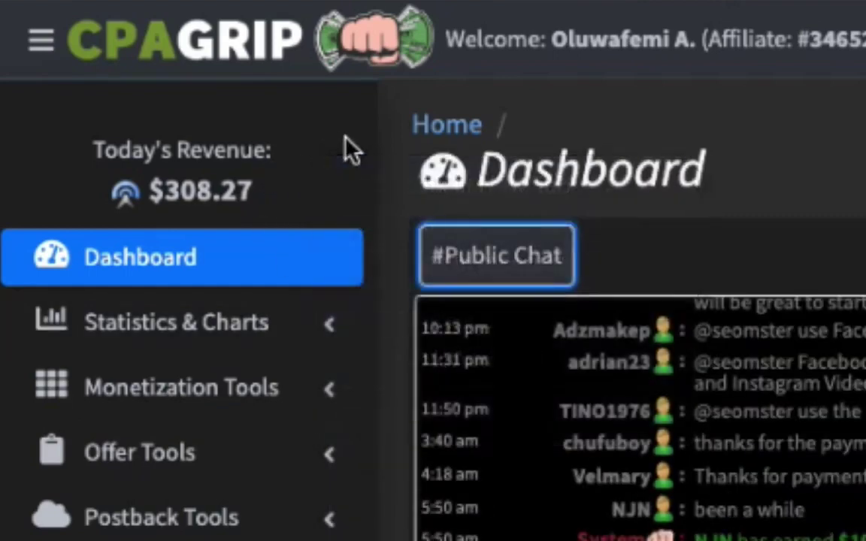
{"action": "right_click", "coordinate": [346, 135]}
{"action": "left_click", "coordinate": [303, 180]}
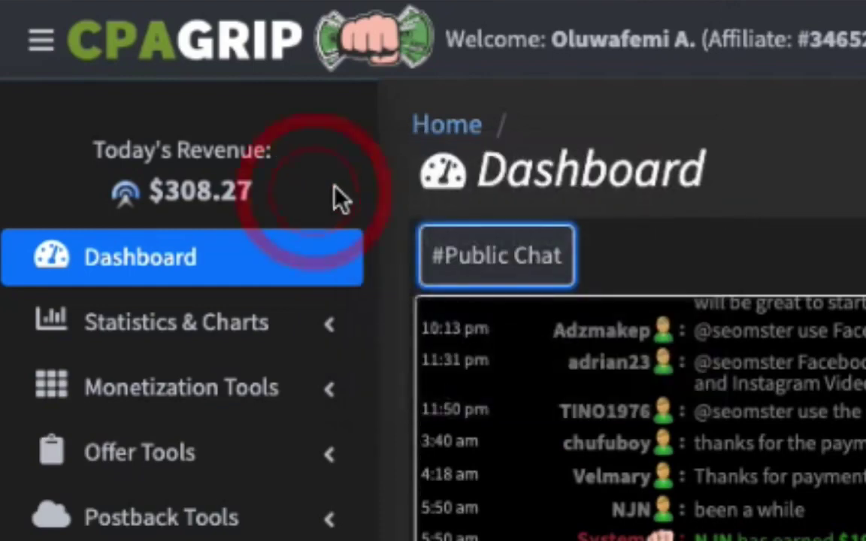
{"action": "right_click", "coordinate": [353, 196]}
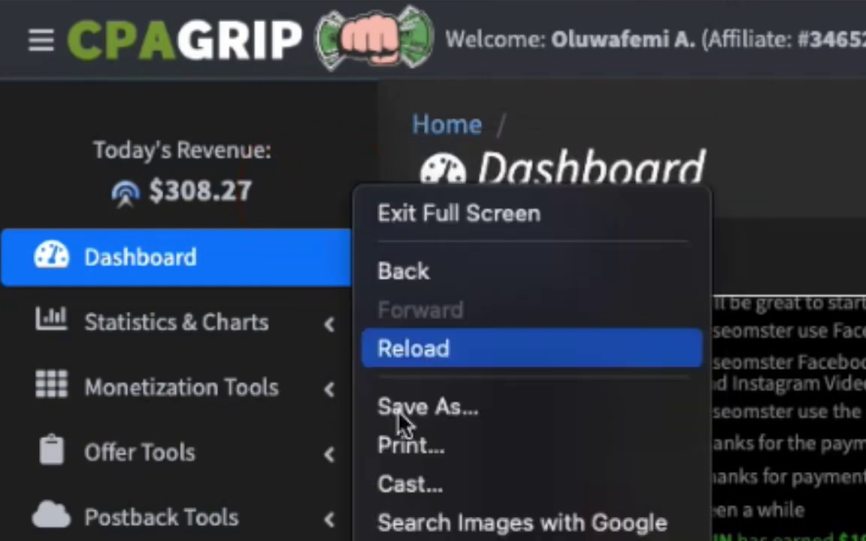
{"action": "left_click", "coordinate": [508, 348]}
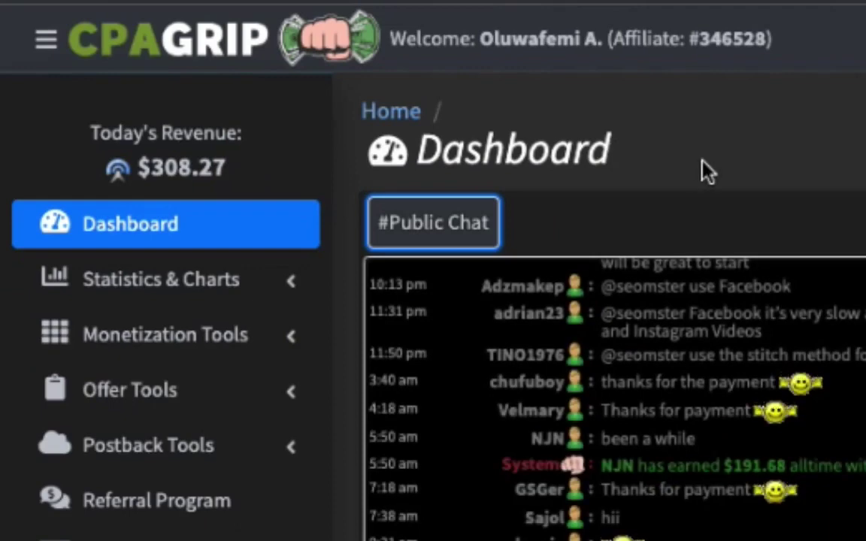
{"action": "right_click", "coordinate": [707, 171]}
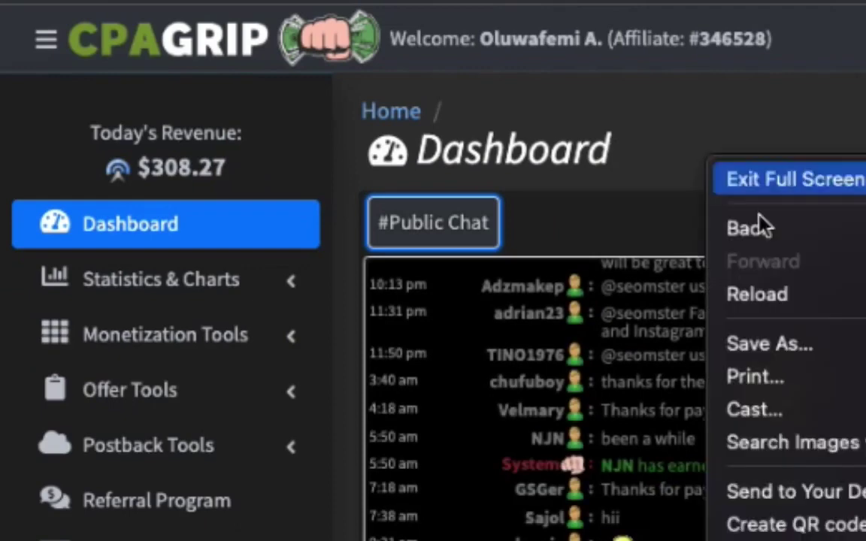
{"action": "left_click", "coordinate": [809, 294]}
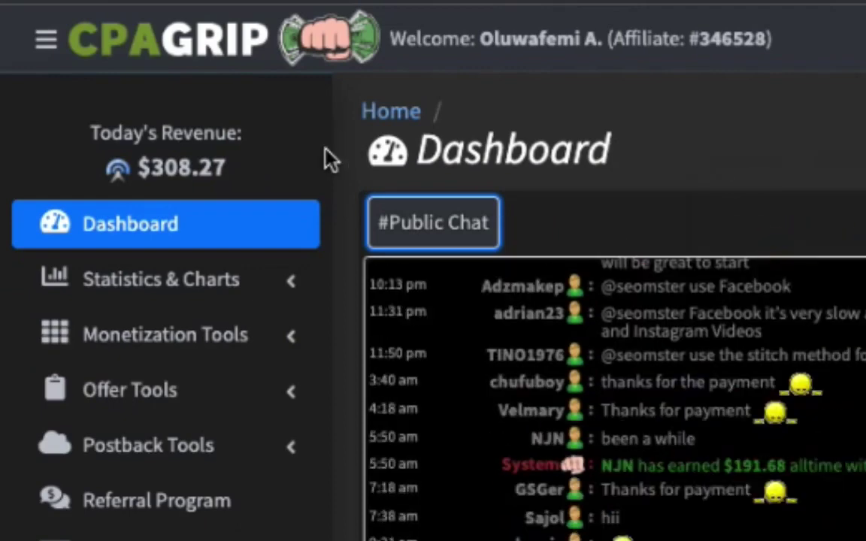
{"action": "right_click", "coordinate": [328, 154]}
{"action": "left_click", "coordinate": [407, 287]}
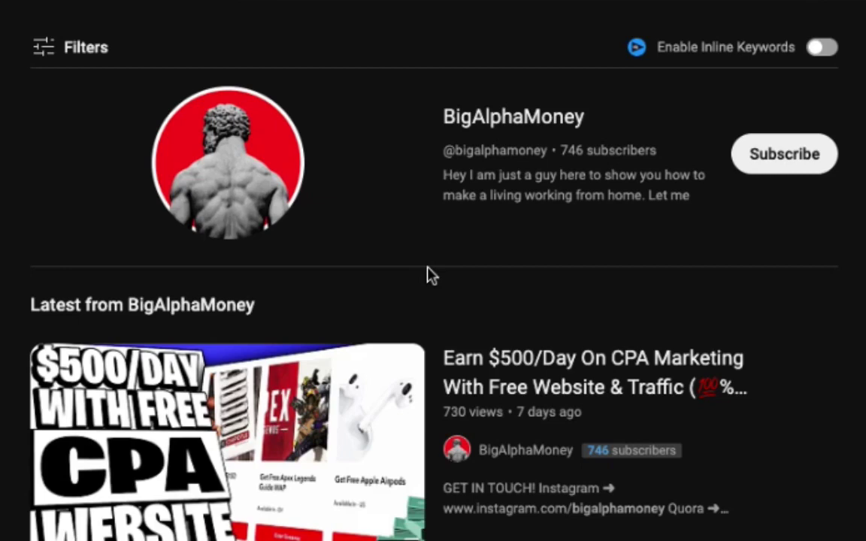
- Subscribe to the BigAlphaMoney channel on YouTube and set its notifications to All
{"action": "left_click", "coordinate": [775, 160]}
{"action": "left_click", "coordinate": [817, 155]}
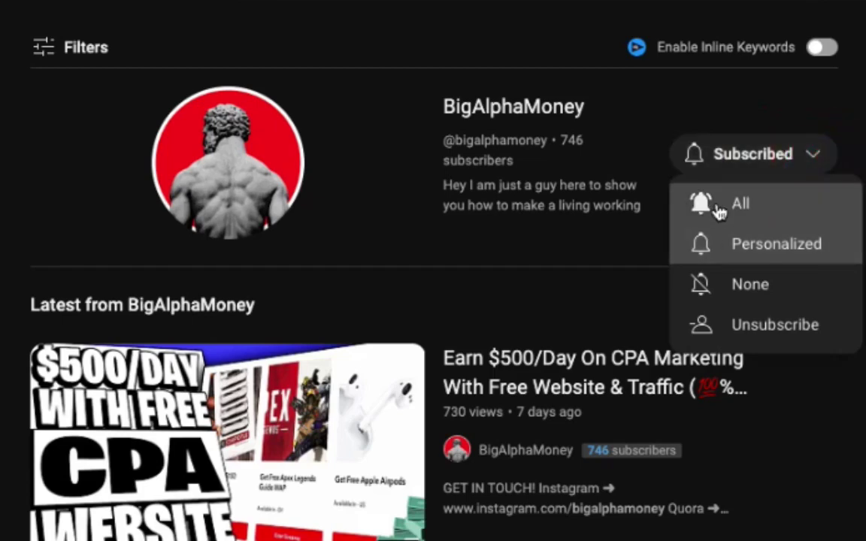
{"action": "left_click", "coordinate": [718, 210]}
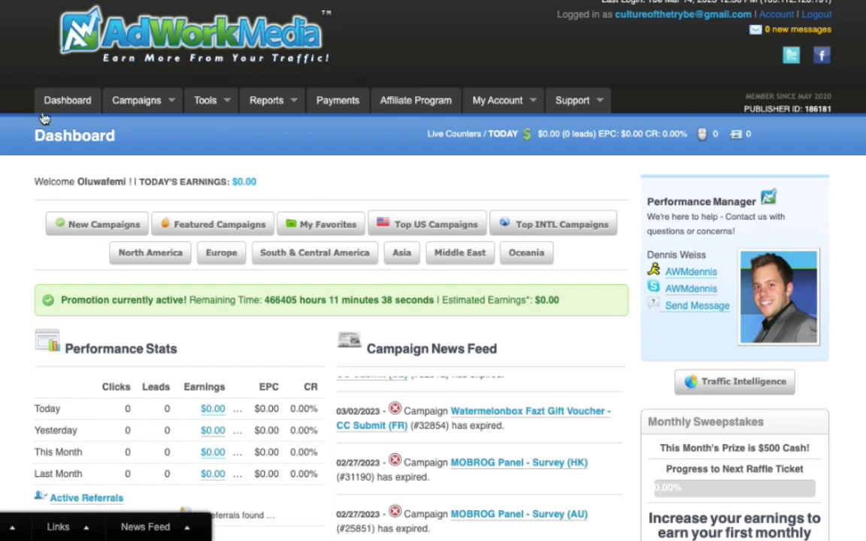
- Switch to AdWorkMedia and open the list of all campaigns
{"action": "left_click", "coordinate": [160, 105]}
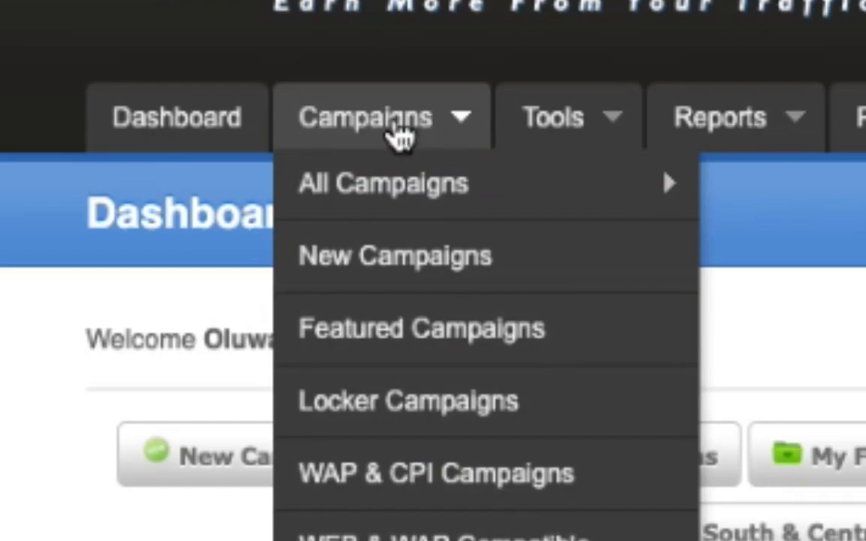
{"action": "left_click", "coordinate": [368, 129]}
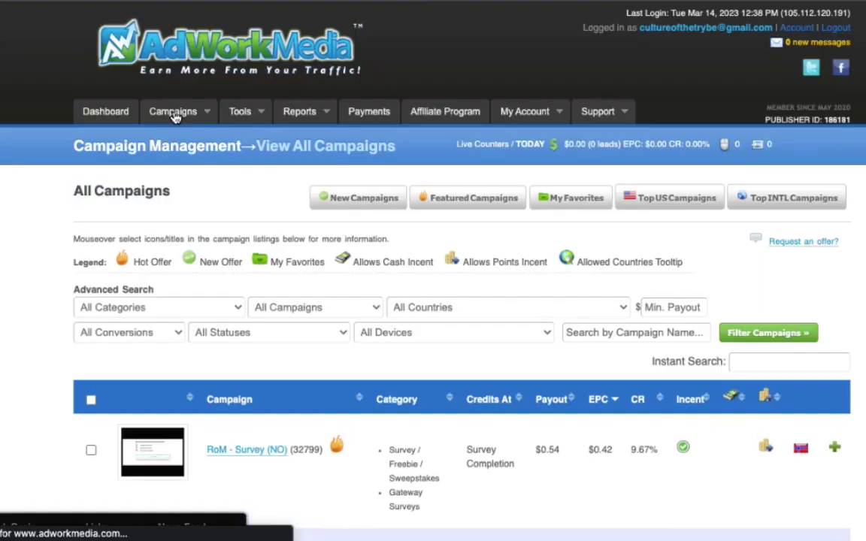
- Look through the All Campaigns list, comparing the offers' categories, conversion types, payouts and countries
{"action": "scroll", "coordinate": [248, 149], "scroll_direction": "down", "scroll_amount": 3}
{"action": "scroll", "coordinate": [531, 332], "scroll_direction": "down", "scroll_amount": 10}
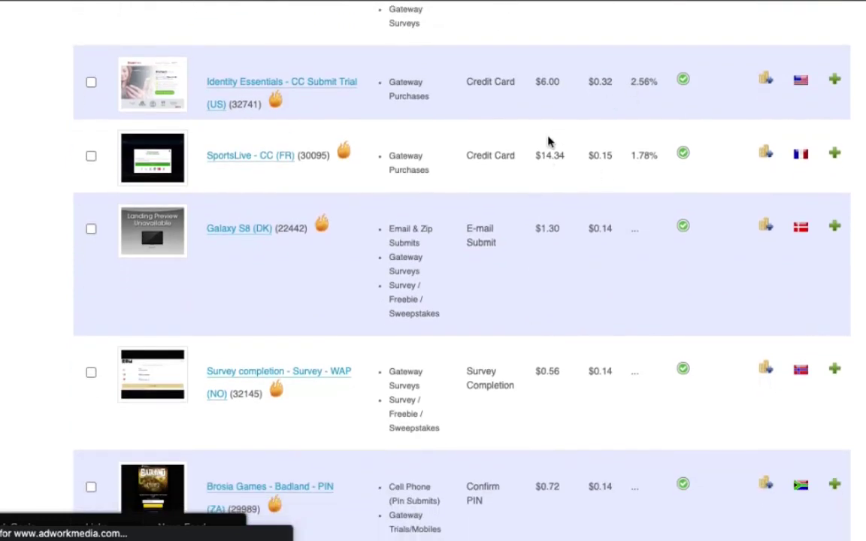
{"action": "scroll", "coordinate": [534, 169], "scroll_direction": "up", "scroll_amount": 3}
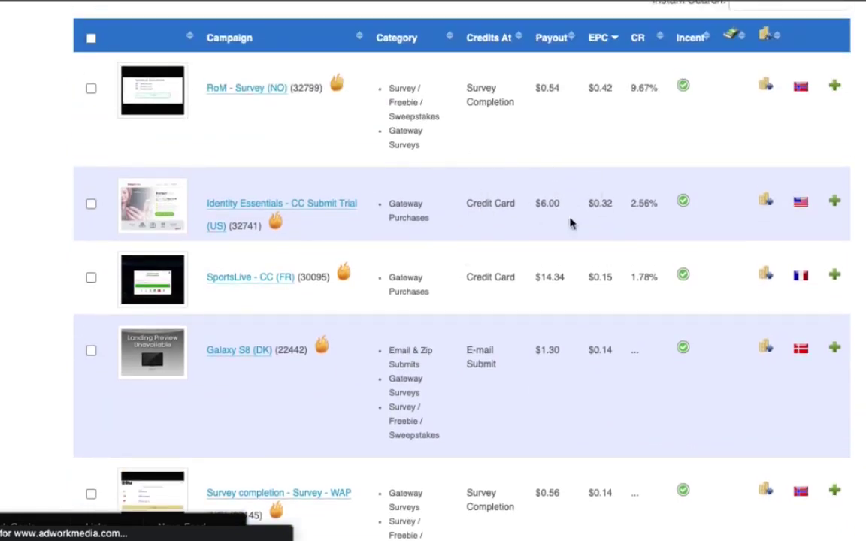
{"action": "scroll", "coordinate": [566, 234], "scroll_direction": "up", "scroll_amount": 2}
{"action": "scroll", "coordinate": [567, 234], "scroll_direction": "down", "scroll_amount": 10}
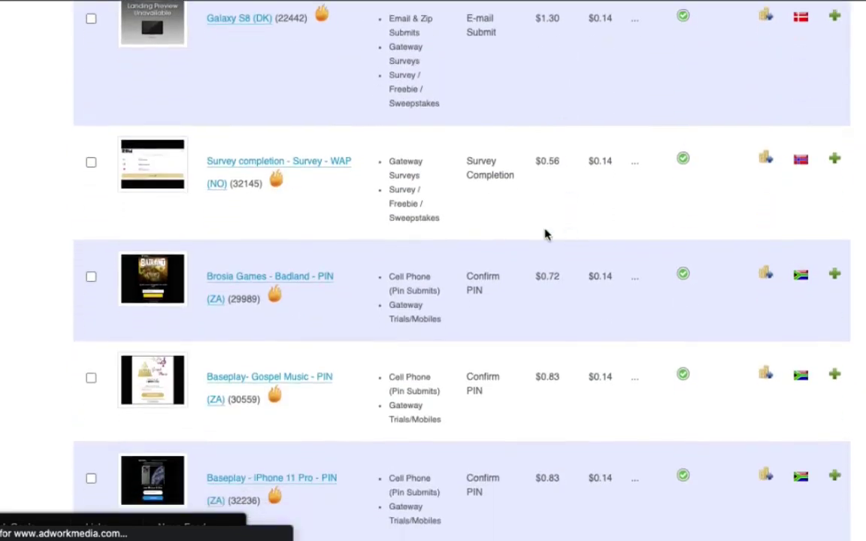
{"action": "scroll", "coordinate": [535, 328], "scroll_direction": "down", "scroll_amount": 10}
{"action": "scroll", "coordinate": [536, 330], "scroll_direction": "down", "scroll_amount": 1}
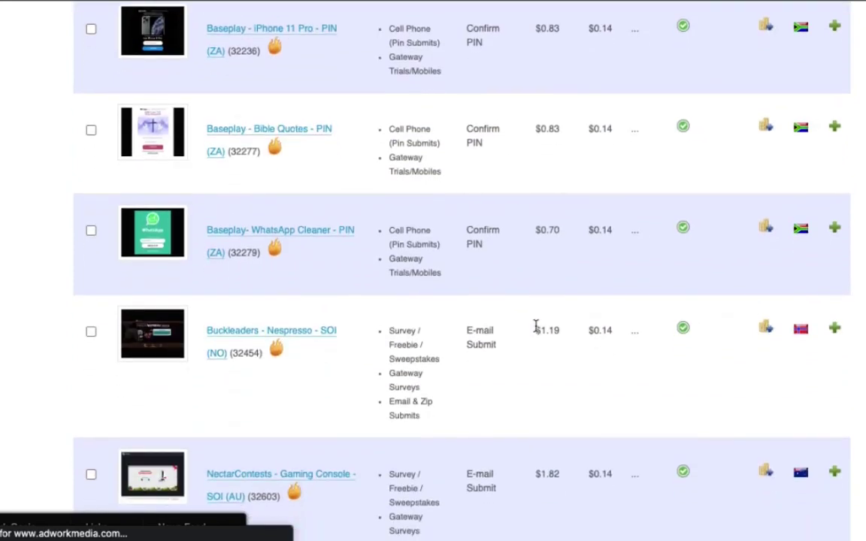
{"action": "scroll", "coordinate": [495, 256], "scroll_direction": "down", "scroll_amount": 3}
{"action": "scroll", "coordinate": [624, 353], "scroll_direction": "down", "scroll_amount": 10}
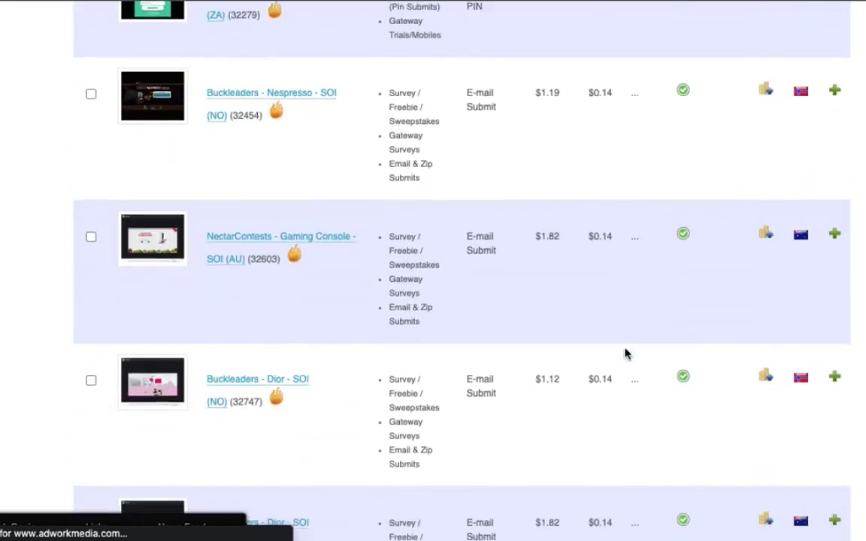
{"action": "scroll", "coordinate": [623, 353], "scroll_direction": "up", "scroll_amount": 20}
{"action": "scroll", "coordinate": [687, 477], "scroll_direction": "down", "scroll_amount": 20}
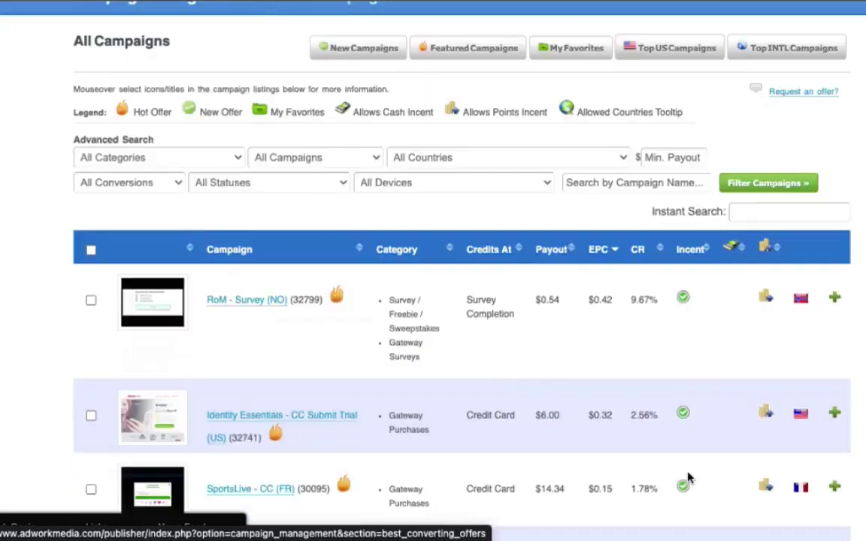
{"action": "scroll", "coordinate": [687, 477], "scroll_direction": "down", "scroll_amount": 15}
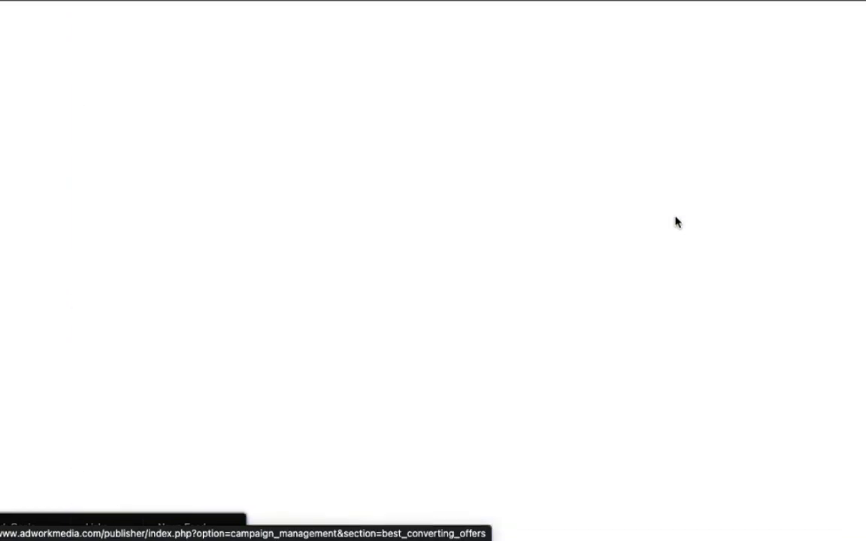
{"action": "scroll", "coordinate": [495, 235], "scroll_direction": "down", "scroll_amount": 2}
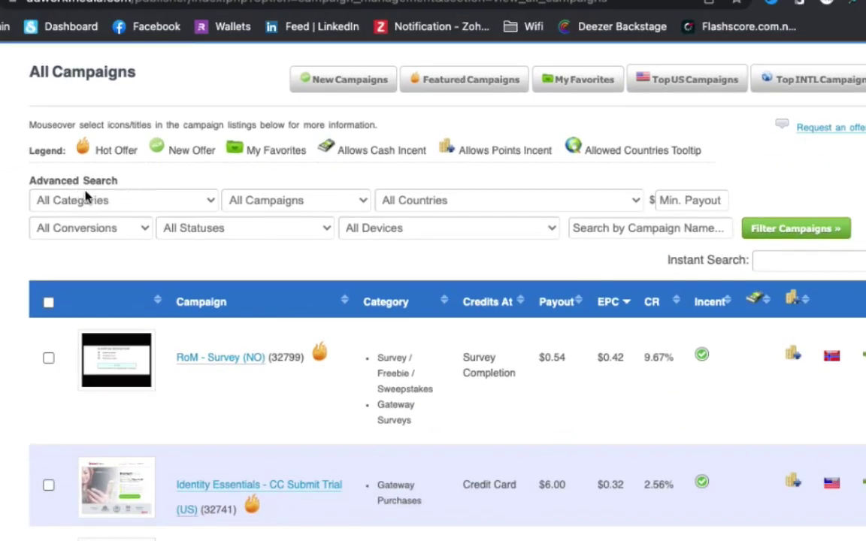
- Set the campaign search category to Email & Zip Submits and keep the country filter at All Countries
{"action": "left_click", "coordinate": [201, 197]}
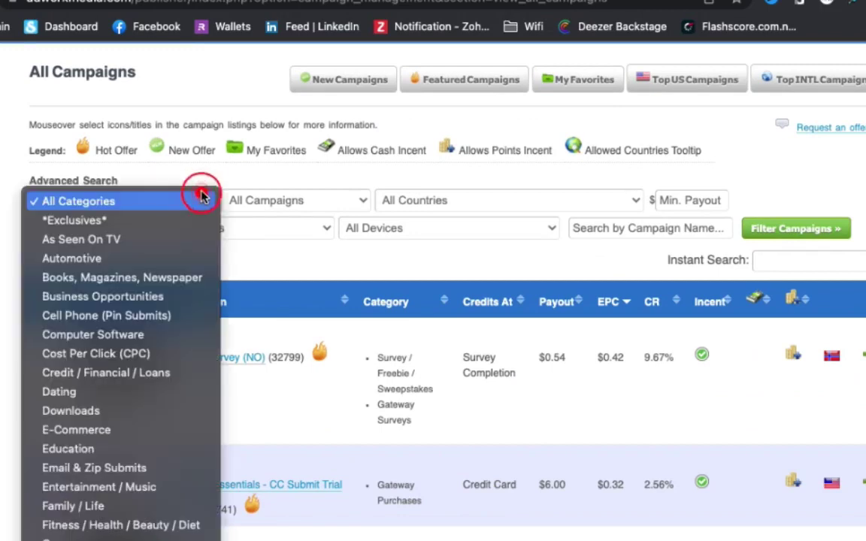
{"action": "scroll", "coordinate": [151, 321], "scroll_direction": "down", "scroll_amount": 5}
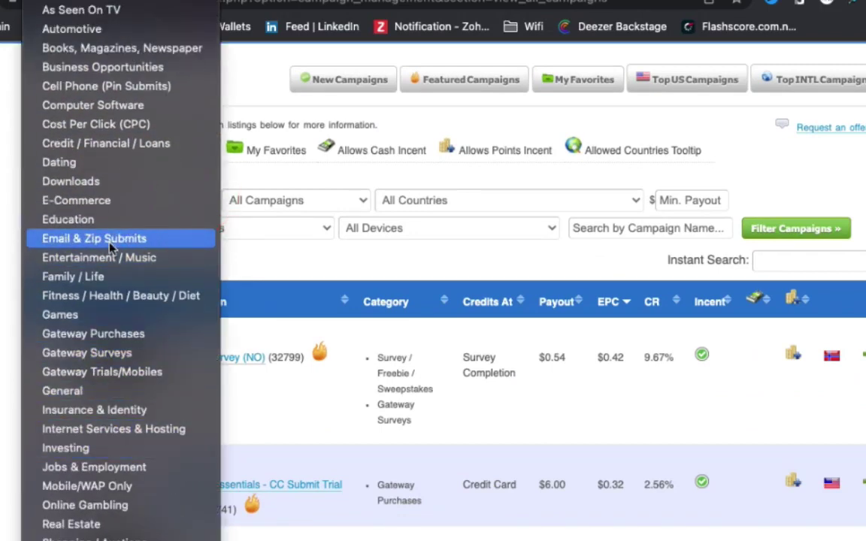
{"action": "left_click", "coordinate": [137, 239]}
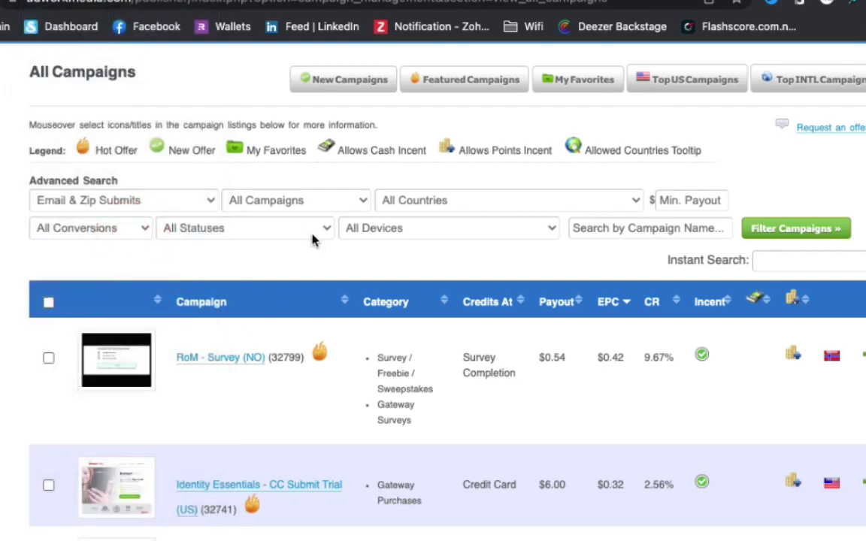
{"action": "scroll", "coordinate": [412, 233], "scroll_direction": "down", "scroll_amount": 2}
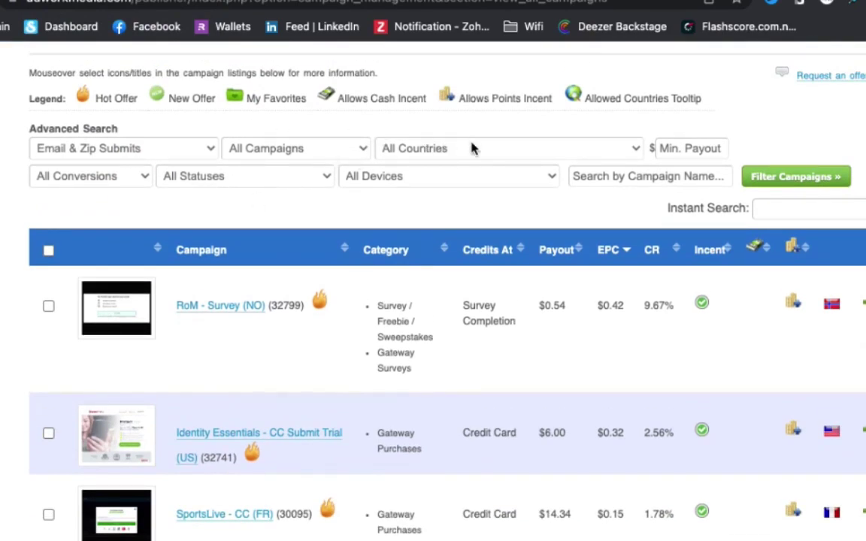
{"action": "left_click", "coordinate": [471, 146]}
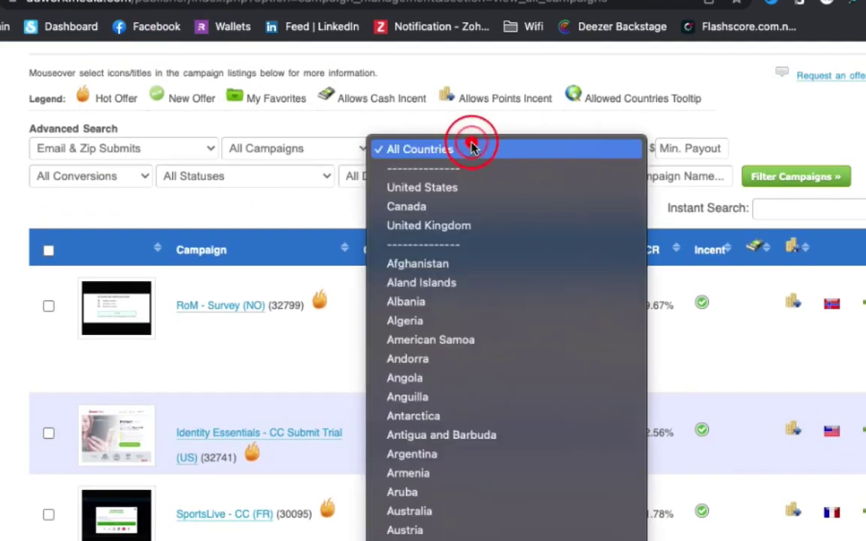
{"action": "left_click", "coordinate": [427, 150]}
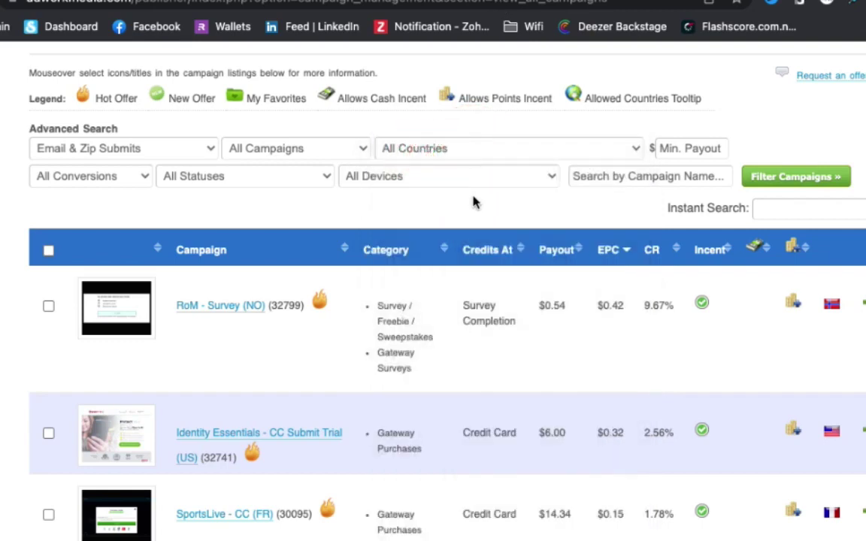
- Set the minimum payout to $1 and filter the campaign list
{"action": "left_click", "coordinate": [695, 147]}
{"action": "left_click", "coordinate": [777, 141]}
{"action": "left_click", "coordinate": [802, 180]}
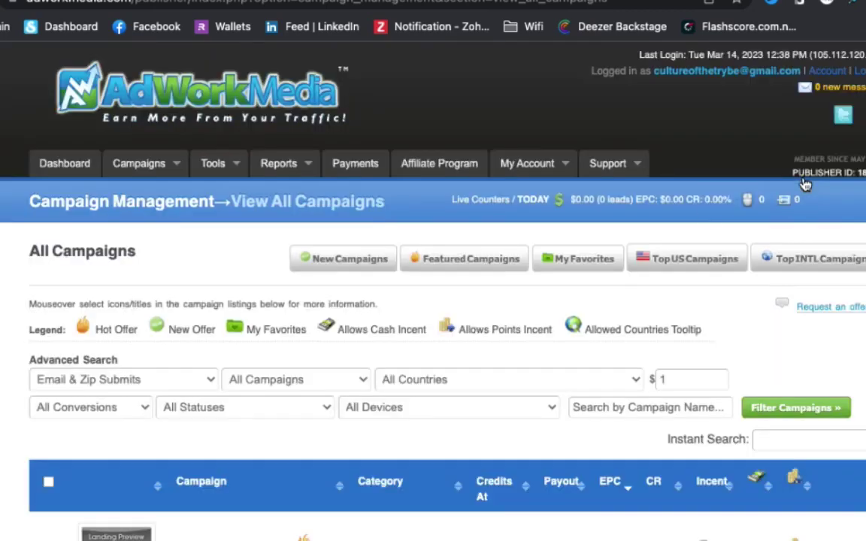
- Look through the filtered Email & Zip Submits offers, comparing their payouts, conversion points and accepted countries
{"action": "scroll", "coordinate": [412, 406], "scroll_direction": "down", "scroll_amount": 3}
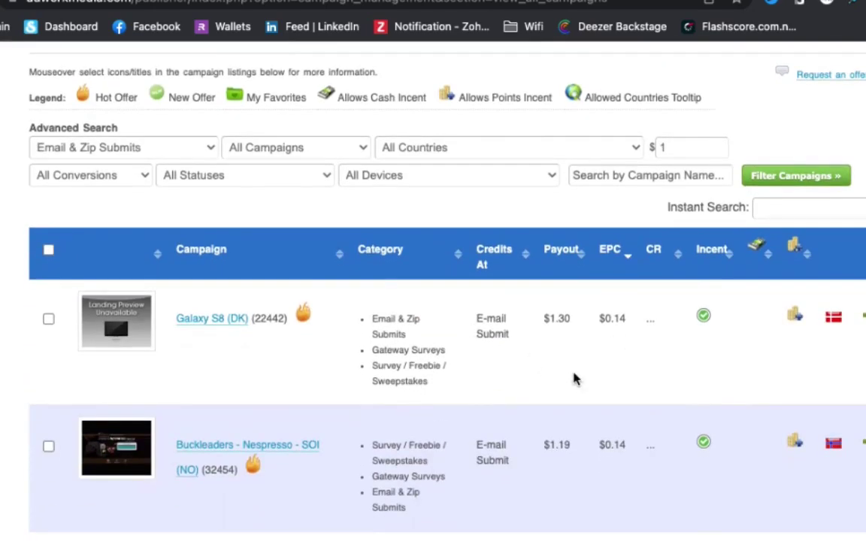
{"action": "scroll", "coordinate": [573, 378], "scroll_direction": "down", "scroll_amount": 2}
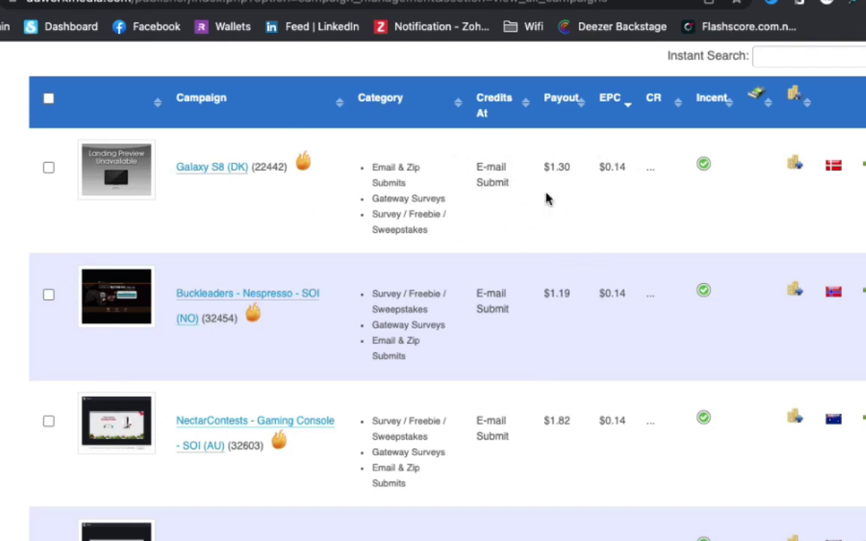
{"action": "scroll", "coordinate": [531, 245], "scroll_direction": "down", "scroll_amount": 3}
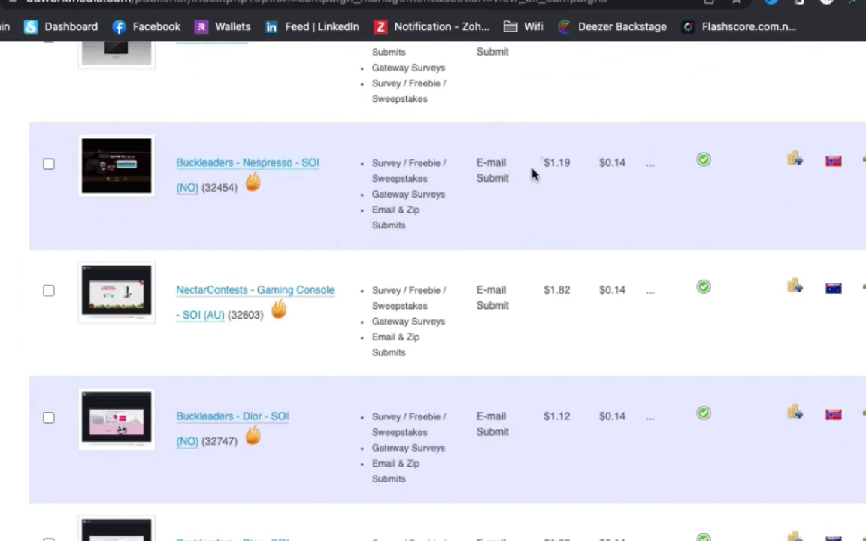
{"action": "scroll", "coordinate": [649, 217], "scroll_direction": "down", "scroll_amount": 3}
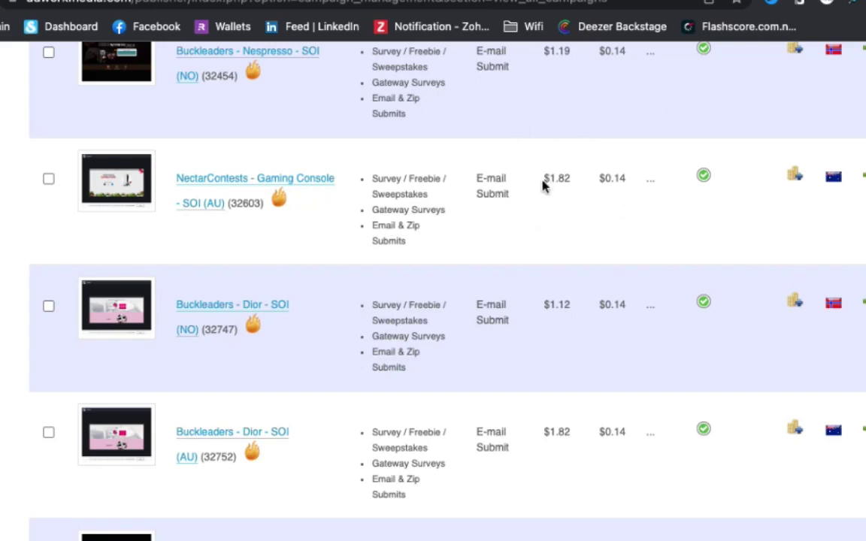
{"action": "scroll", "coordinate": [393, 352], "scroll_direction": "down", "scroll_amount": 20}
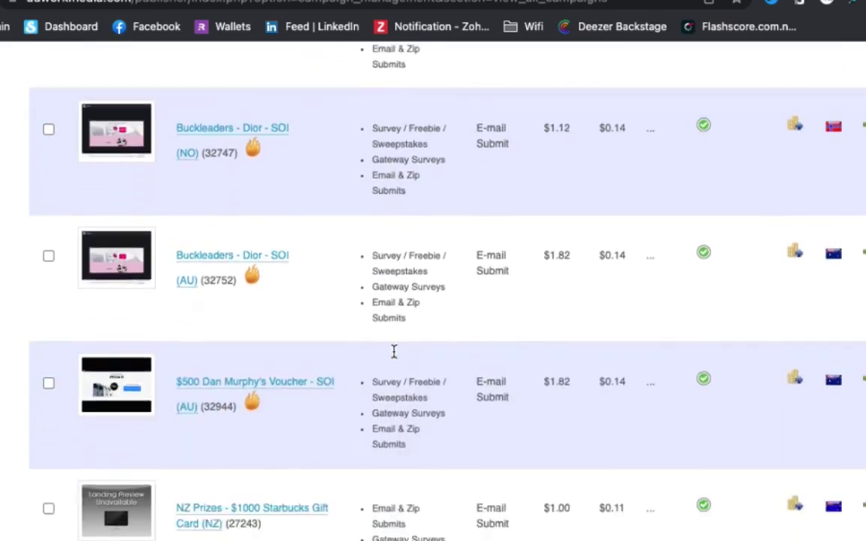
{"action": "scroll", "coordinate": [393, 359], "scroll_direction": "down", "scroll_amount": 2}
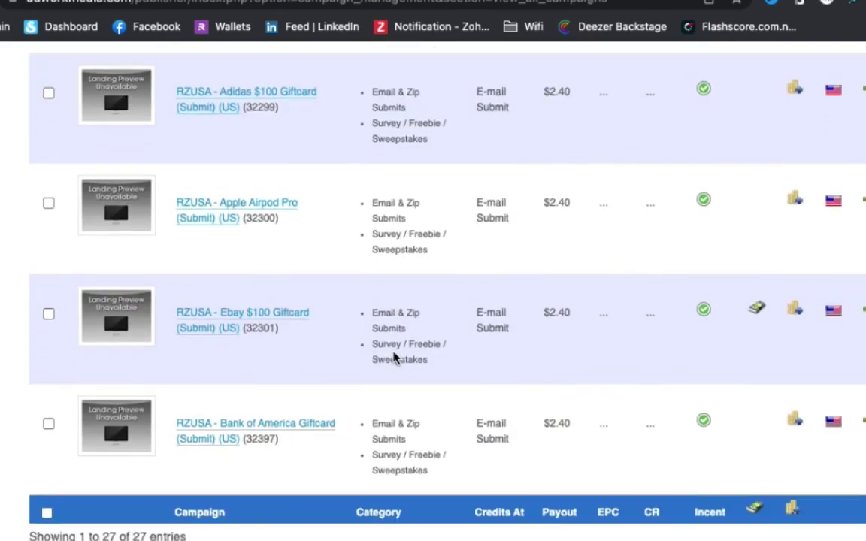
{"action": "scroll", "coordinate": [594, 379], "scroll_direction": "up", "scroll_amount": 2}
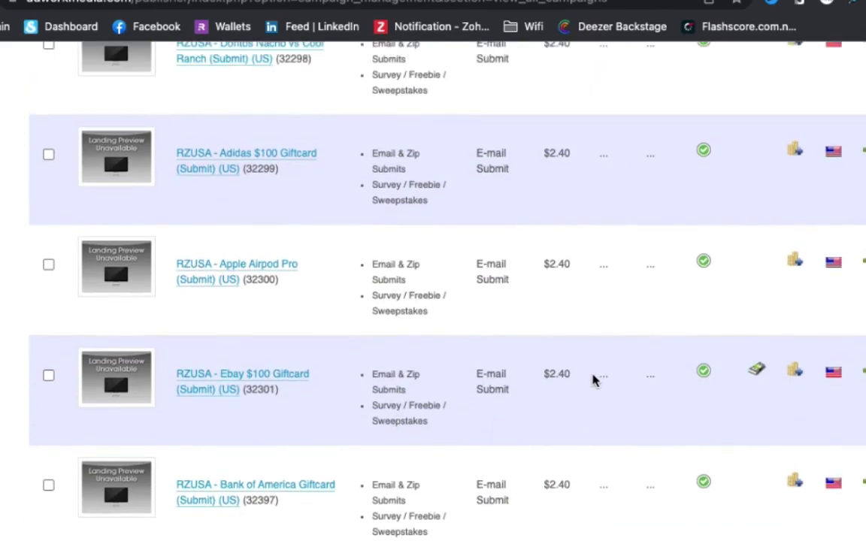
{"action": "scroll", "coordinate": [593, 380], "scroll_direction": "up", "scroll_amount": 12}
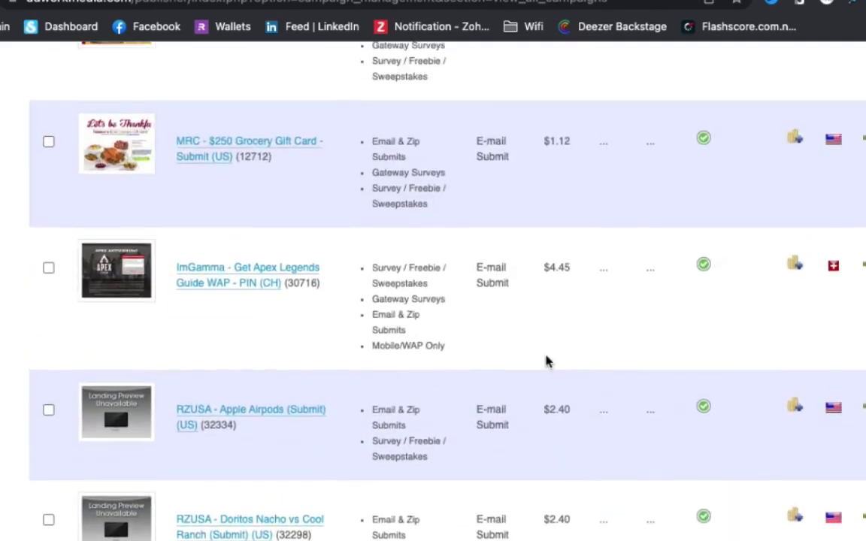
{"action": "scroll", "coordinate": [545, 361], "scroll_direction": "up", "scroll_amount": 15}
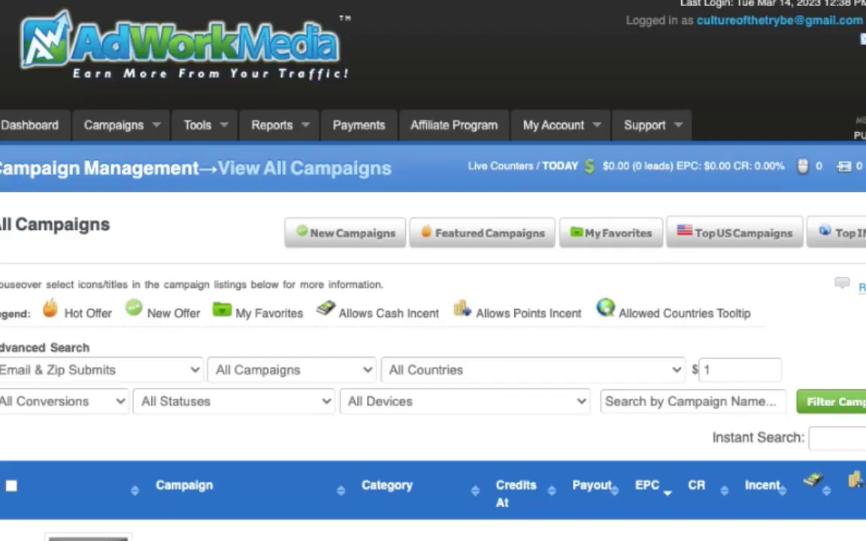
- Find the NZ Prizes - $1000 Starbucks Gift Card (NZ) offer in the filtered list and open its campaign details
{"action": "scroll", "coordinate": [731, 364], "scroll_direction": "down", "scroll_amount": 7}
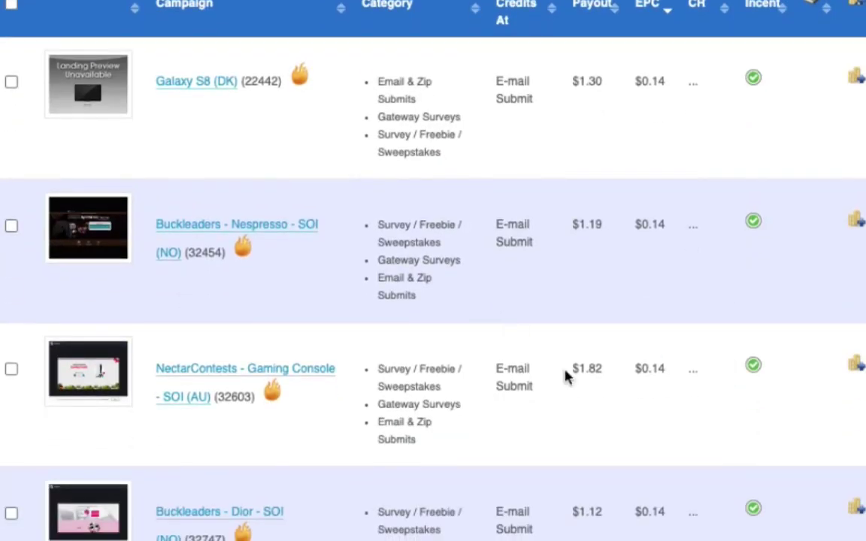
{"action": "scroll", "coordinate": [624, 413], "scroll_direction": "down", "scroll_amount": 1}
{"action": "scroll", "coordinate": [674, 448], "scroll_direction": "down", "scroll_amount": 2}
{"action": "scroll", "coordinate": [616, 377], "scroll_direction": "down", "scroll_amount": 1}
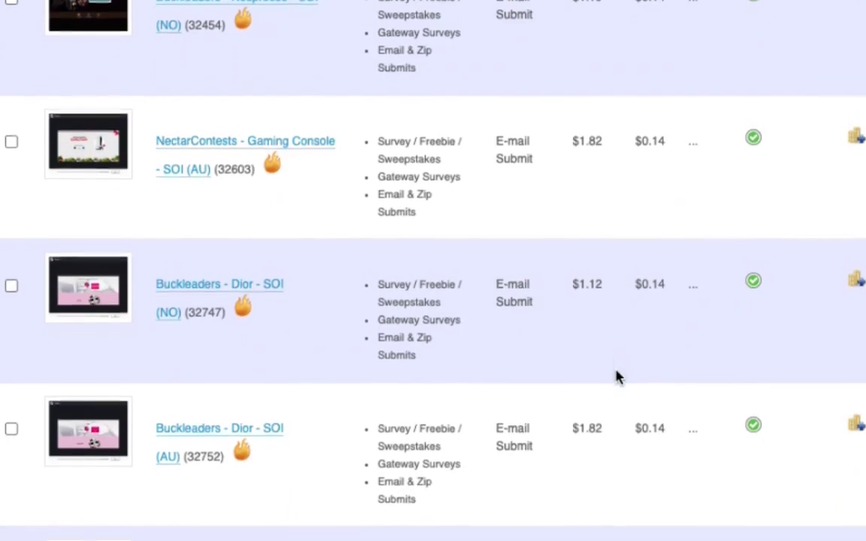
{"action": "scroll", "coordinate": [247, 144], "scroll_direction": "up", "scroll_amount": 1}
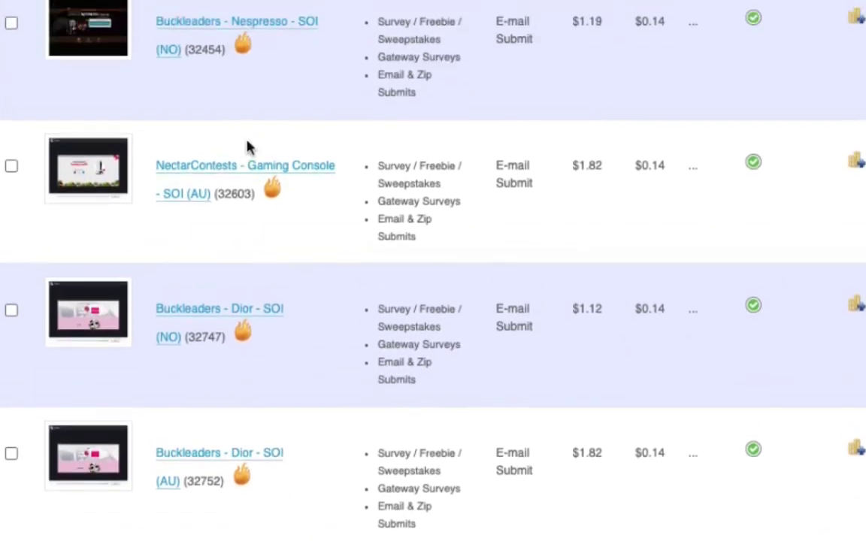
{"action": "scroll", "coordinate": [323, 240], "scroll_direction": "down", "scroll_amount": 1}
{"action": "scroll", "coordinate": [338, 256], "scroll_direction": "down", "scroll_amount": 2}
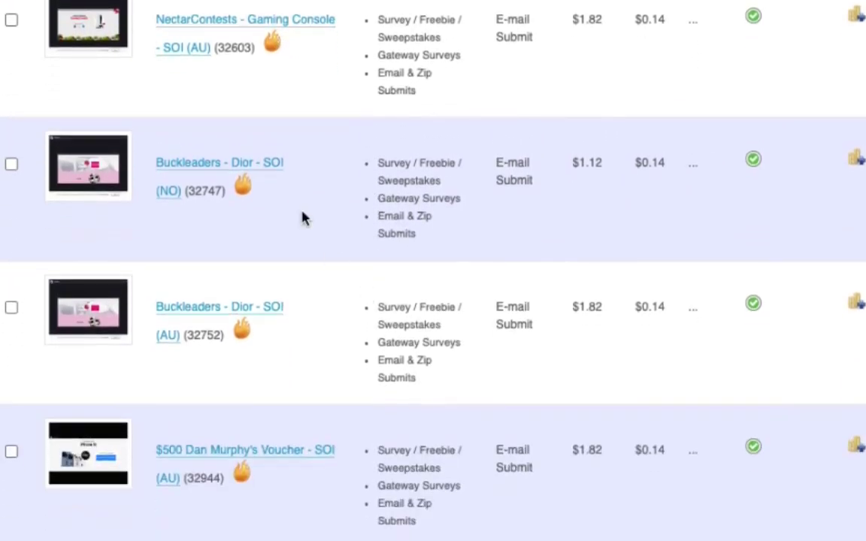
{"action": "scroll", "coordinate": [293, 173], "scroll_direction": "down", "scroll_amount": 1}
{"action": "scroll", "coordinate": [303, 168], "scroll_direction": "down", "scroll_amount": 3}
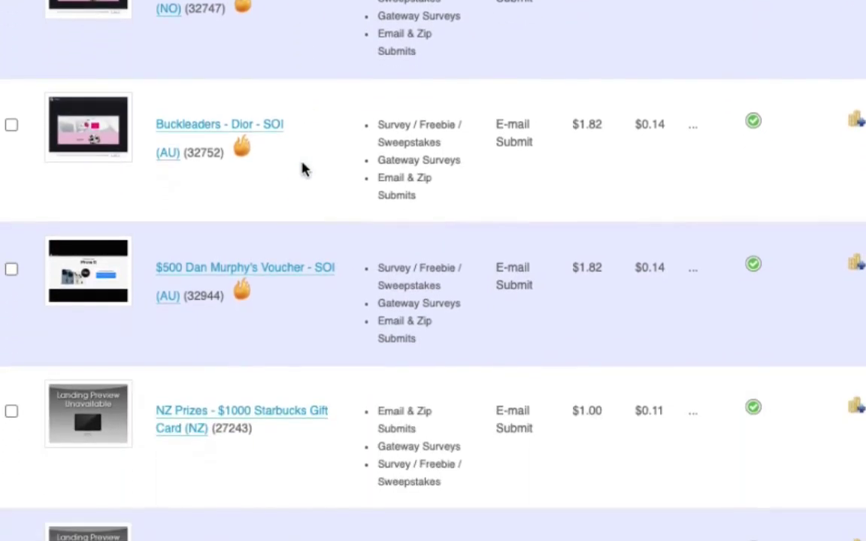
{"action": "scroll", "coordinate": [285, 251], "scroll_direction": "down", "scroll_amount": 4}
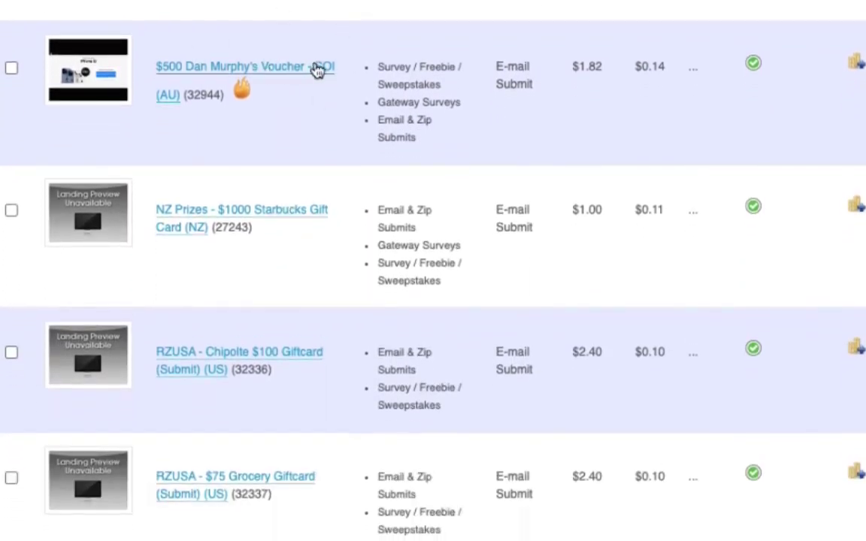
{"action": "scroll", "coordinate": [277, 183], "scroll_direction": "down", "scroll_amount": 3}
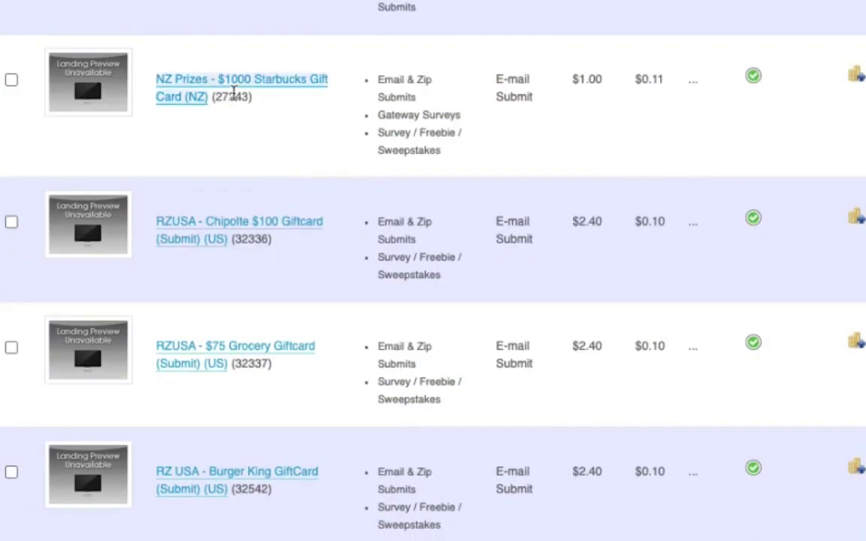
{"action": "mouse_move", "coordinate": [248, 83]}
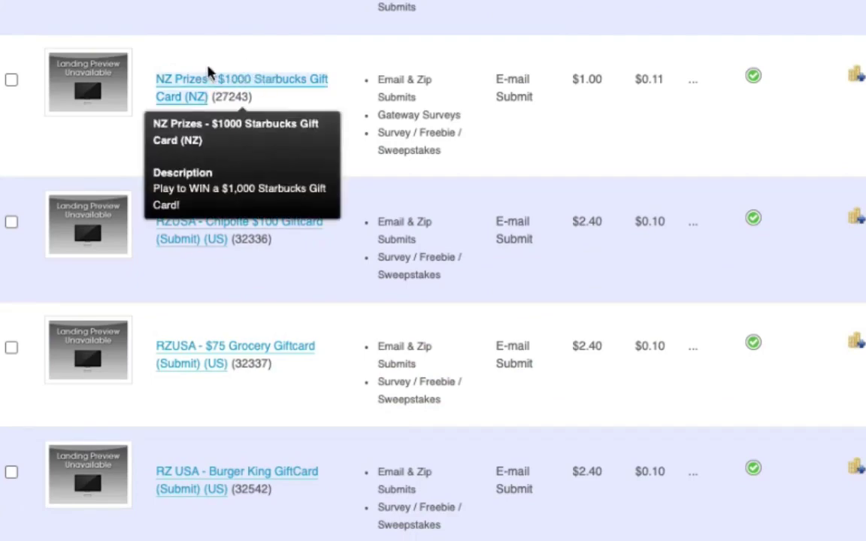
{"action": "left_click", "coordinate": [251, 80]}
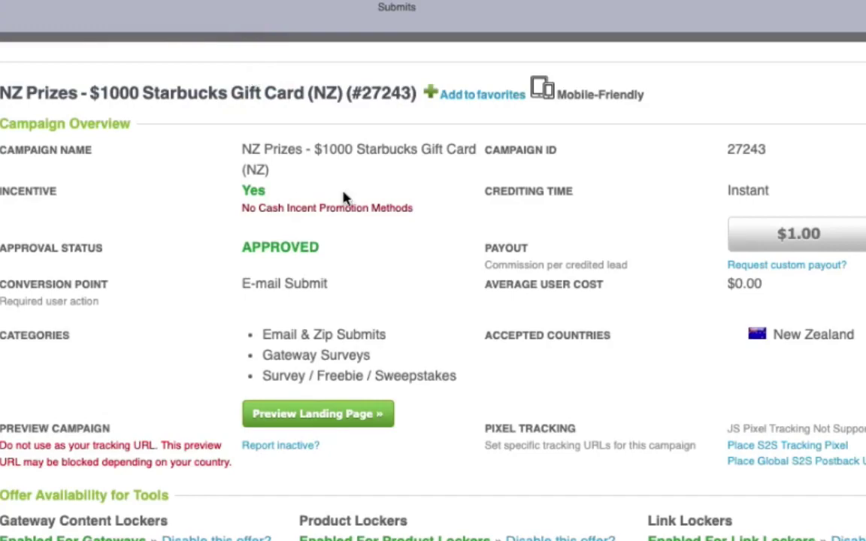
- Examine the Starbucks offer's overview, terms and conditions, related campaigns, short tracking URL and banner creative
{"action": "scroll", "coordinate": [656, 187], "scroll_direction": "down", "scroll_amount": 5}
{"action": "scroll", "coordinate": [658, 186], "scroll_direction": "down", "scroll_amount": 14}
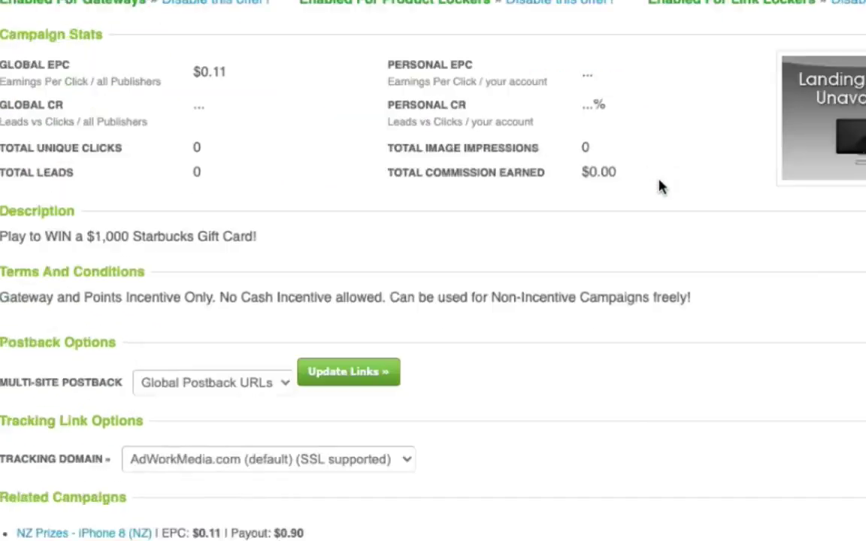
{"action": "scroll", "coordinate": [658, 186], "scroll_direction": "up", "scroll_amount": 5}
{"action": "scroll", "coordinate": [659, 187], "scroll_direction": "up", "scroll_amount": 1}
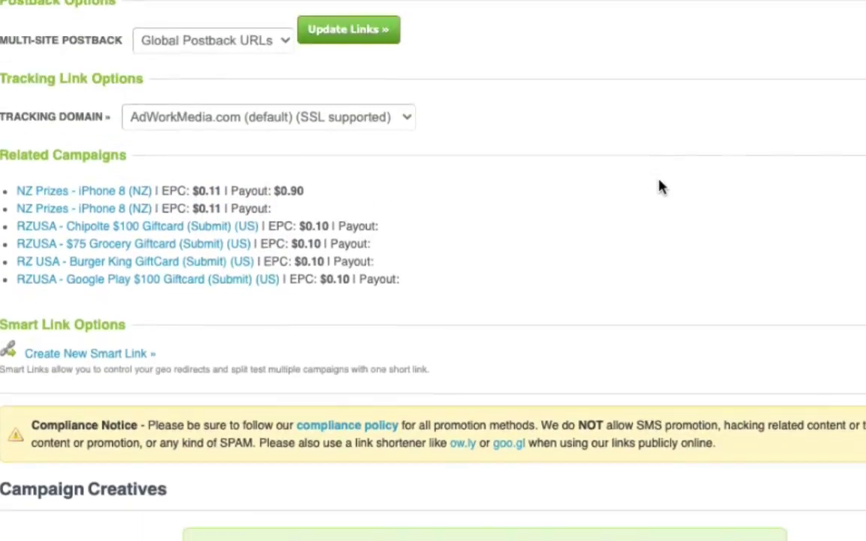
{"action": "scroll", "coordinate": [639, 192], "scroll_direction": "down", "scroll_amount": 5}
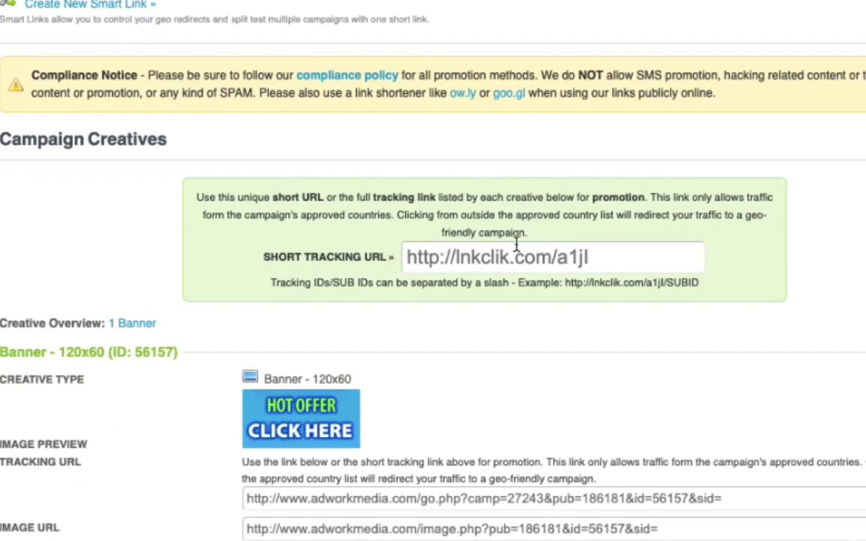
{"action": "scroll", "coordinate": [571, 248], "scroll_direction": "up", "scroll_amount": 5}
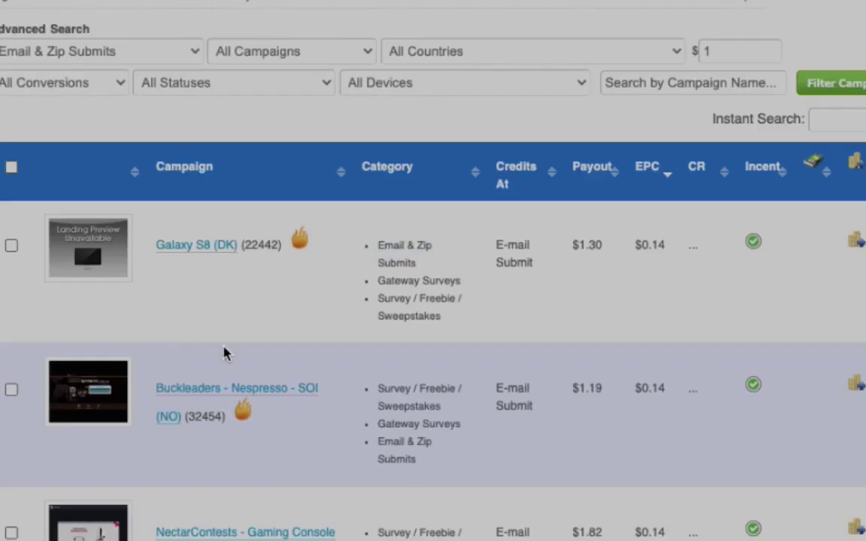
{"action": "scroll", "coordinate": [226, 354], "scroll_direction": "down", "scroll_amount": 5}
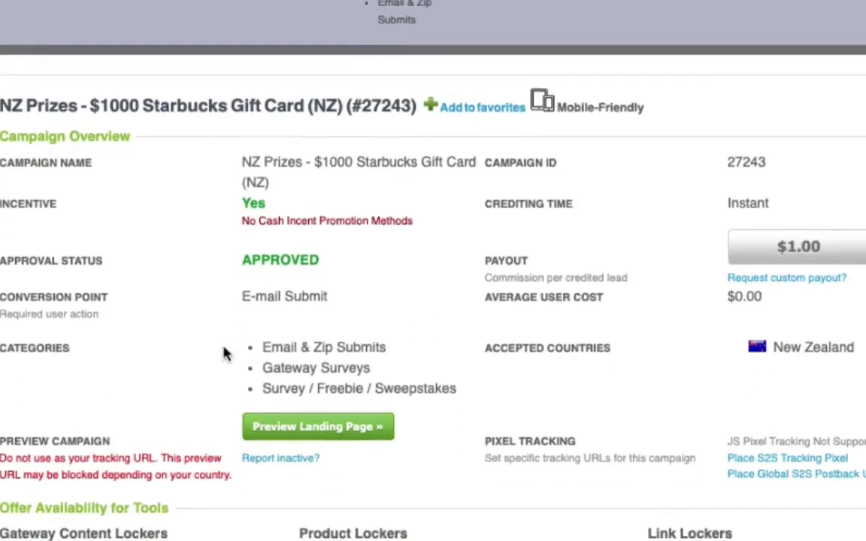
- Copy the offer's title and enter it in the blank Google Docs document as "$1000 Starbucks Gift Card - "
{"action": "left_click_drag", "start_coordinate": [304, 101], "coordinate": [92, 109]}
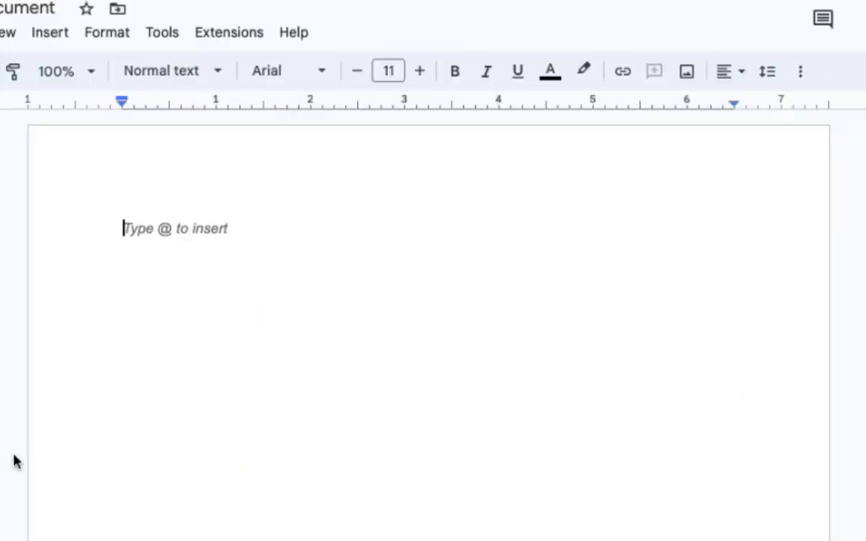
{"action": "type", "text": "$1000 Starbucks Gift Card"}
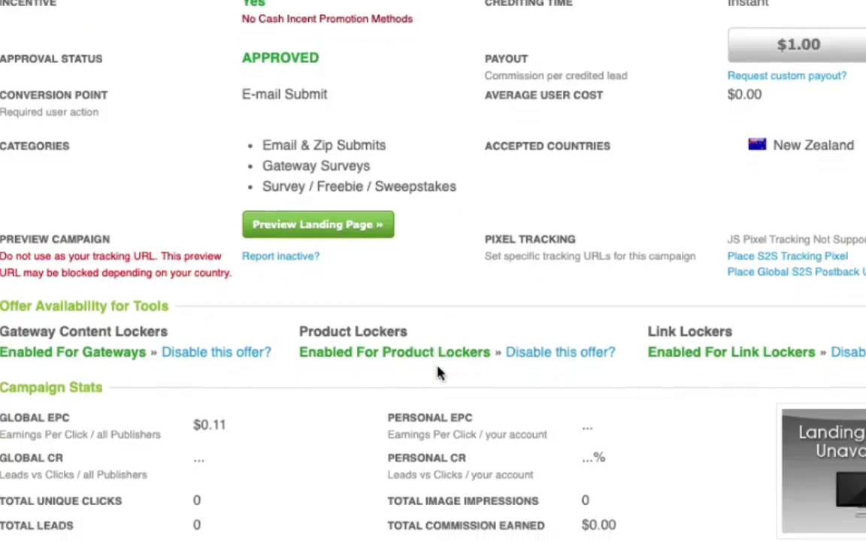
- Return to the Starbucks offer on AdWorkMedia and copy its short tracking URL from the Campaign Creatives section
{"action": "scroll", "coordinate": [438, 372], "scroll_direction": "down", "scroll_amount": 15}
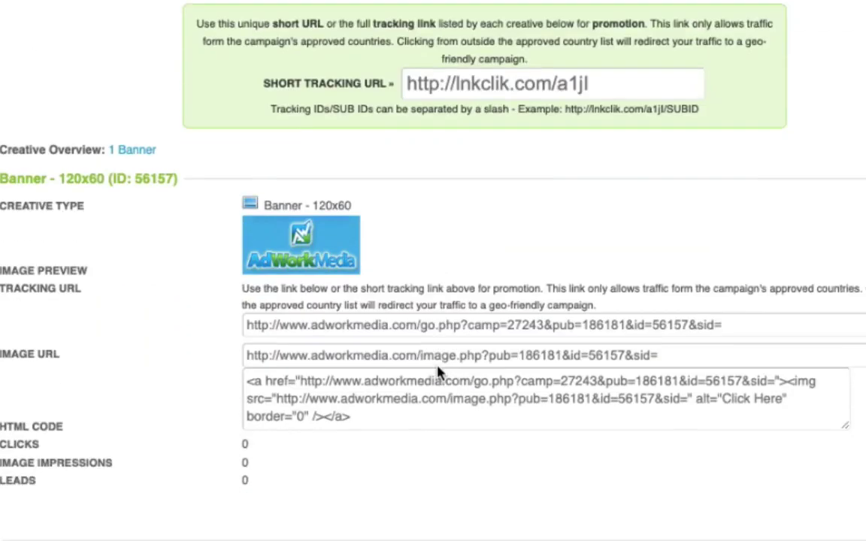
{"action": "scroll", "coordinate": [438, 372], "scroll_direction": "up", "scroll_amount": 1}
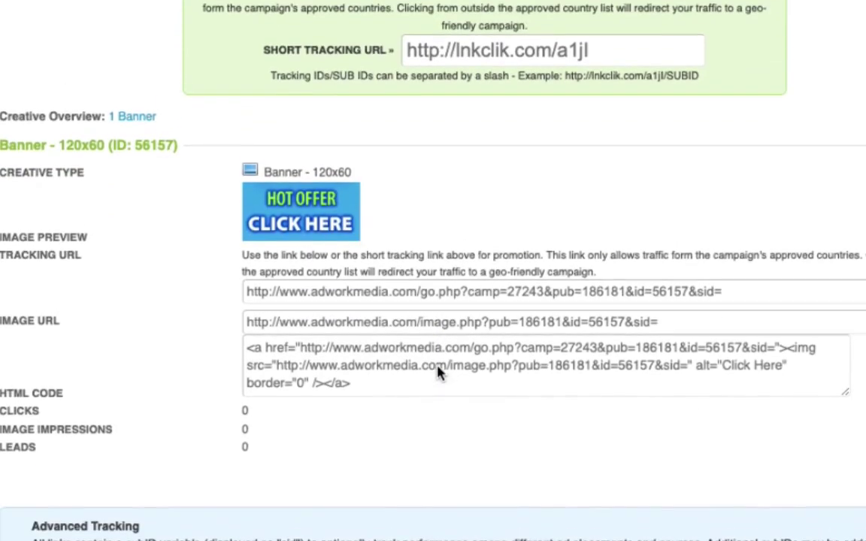
{"action": "left_click", "coordinate": [609, 69]}
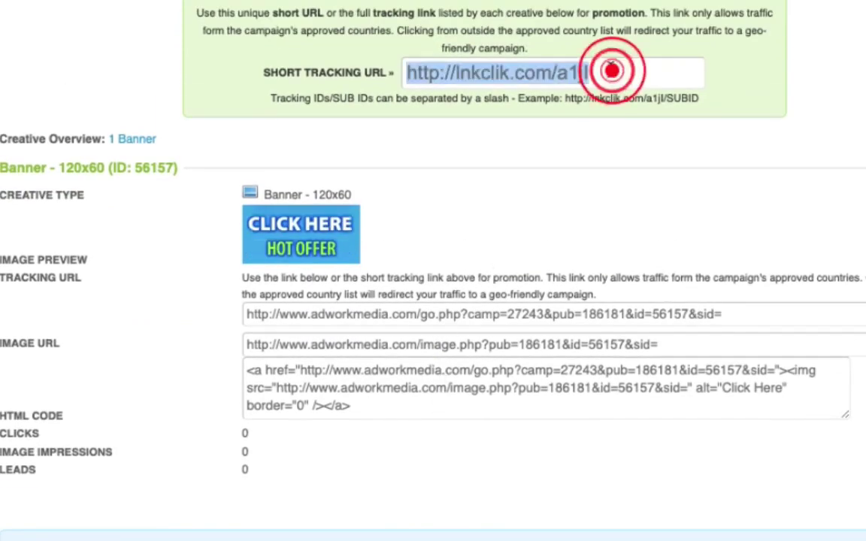
{"action": "right_click", "coordinate": [520, 71]}
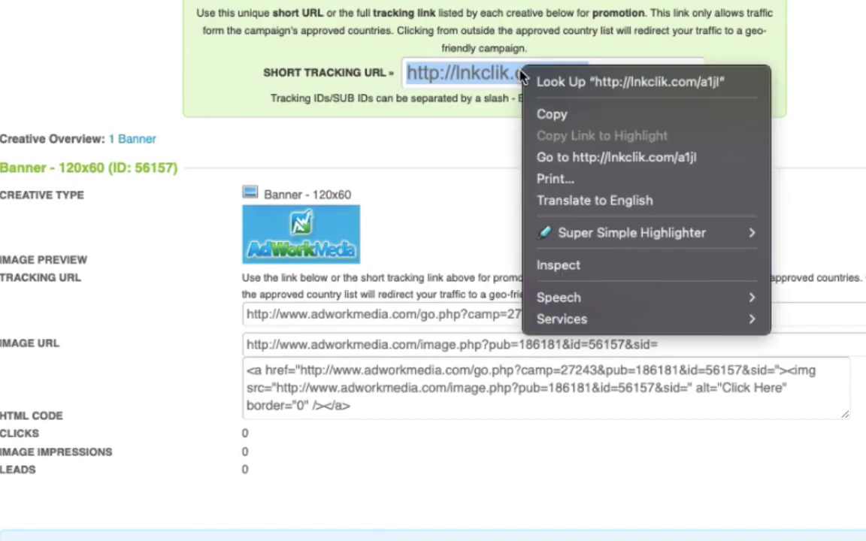
{"action": "left_click", "coordinate": [581, 116]}
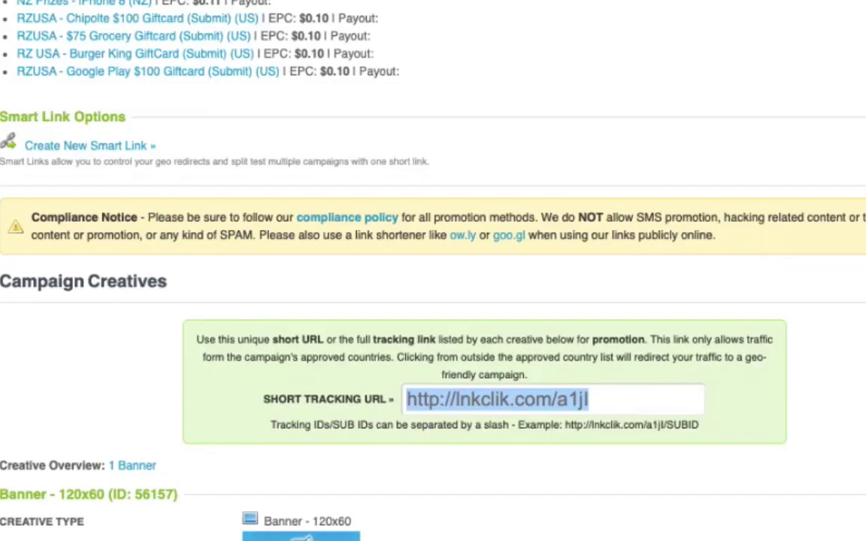
- Paste the tracking URL after the Starbucks title in the Google Docs document and format the line as a numbered list
{"action": "key", "text": "ctrl+Tab"}
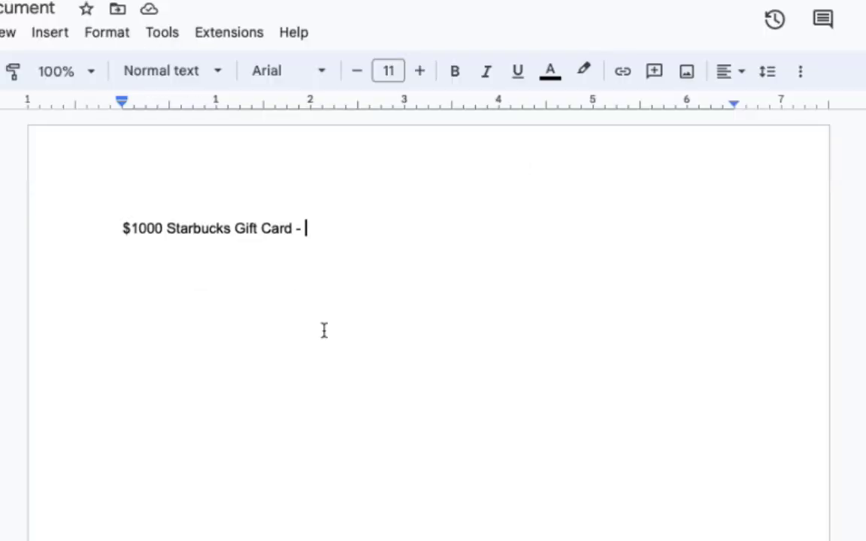
{"action": "key", "text": "super+v"}
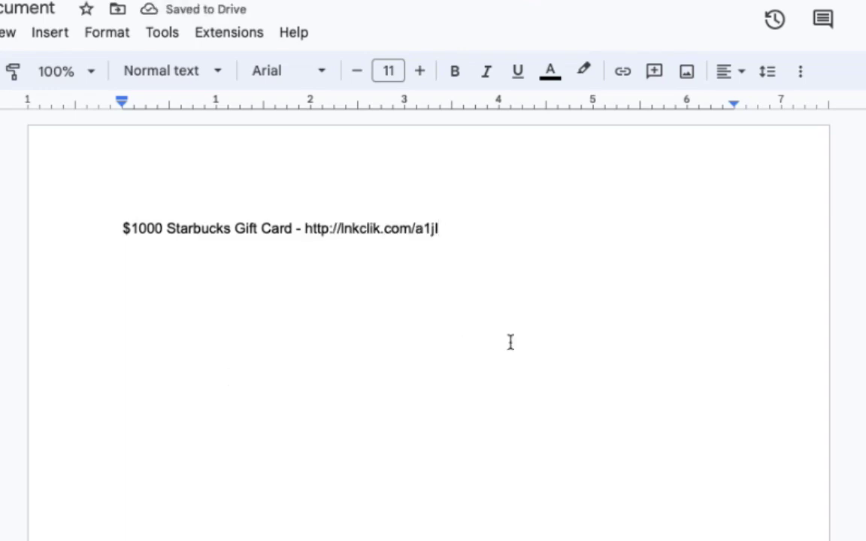
{"action": "key", "text": "Return"}
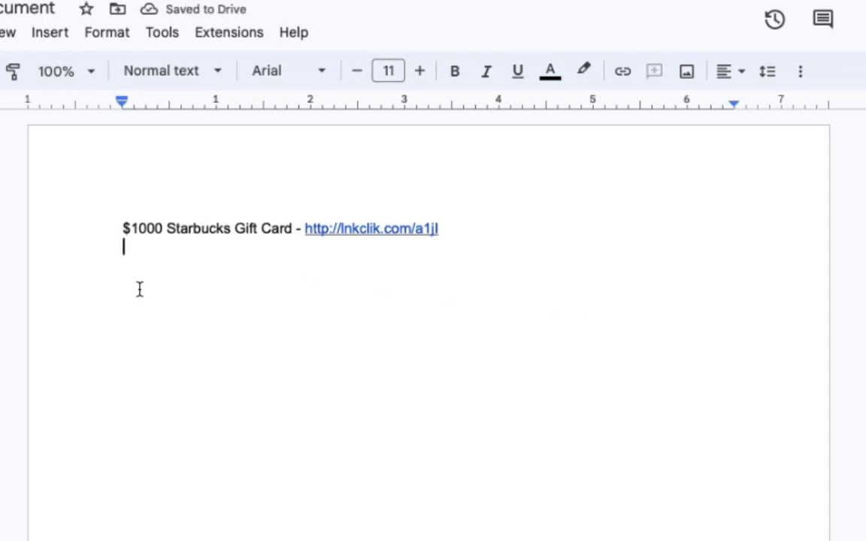
{"action": "left_click_drag", "start_coordinate": [127, 247], "coordinate": [123, 220]}
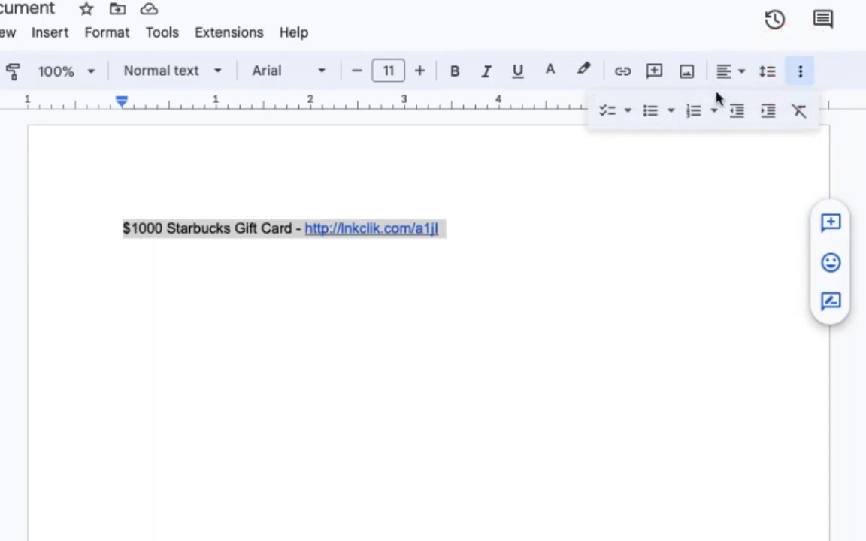
{"action": "left_click", "coordinate": [692, 110]}
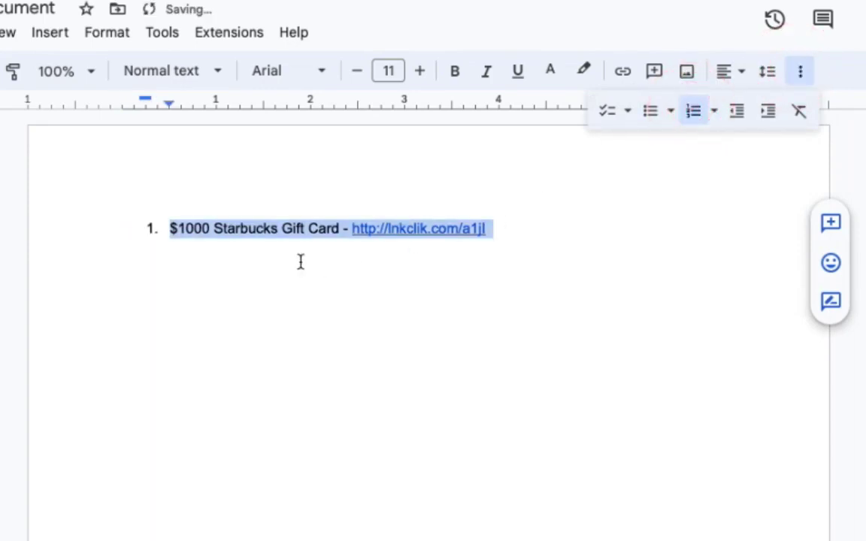
- Start a second item in the document's numbered list, and open the Chipolte $100 Giftcard offer on AdWorkMedia
{"action": "left_click", "coordinate": [499, 232]}
{"action": "key", "text": "Return"}
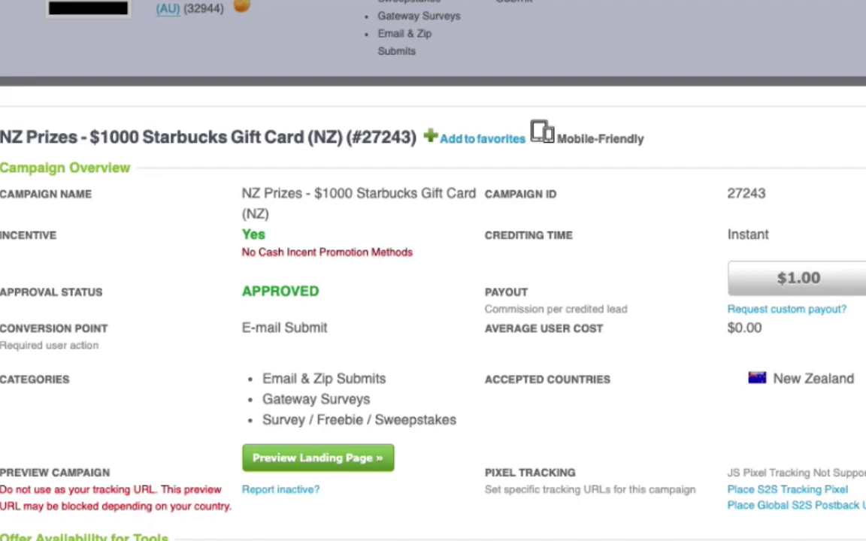
{"action": "left_click", "coordinate": [767, 149]}
{"action": "scroll", "coordinate": [475, 217], "scroll_direction": "down", "scroll_amount": 1}
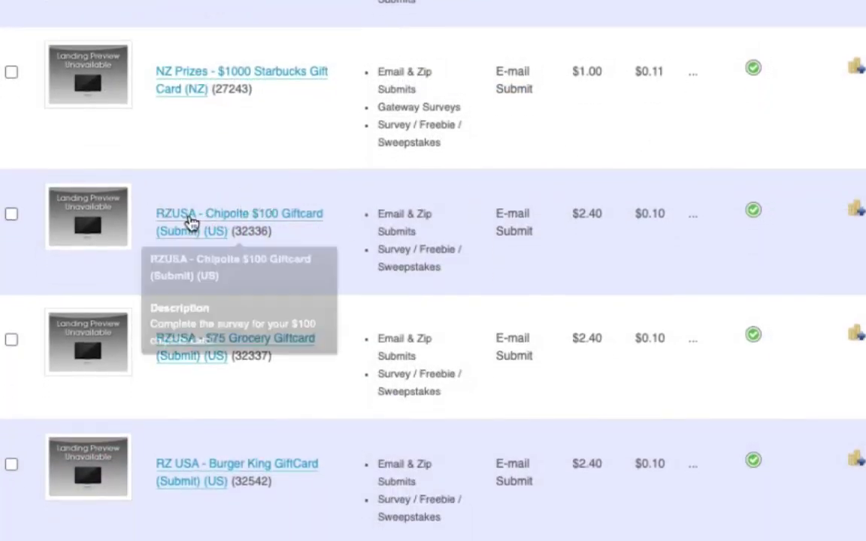
{"action": "left_click", "coordinate": [250, 215]}
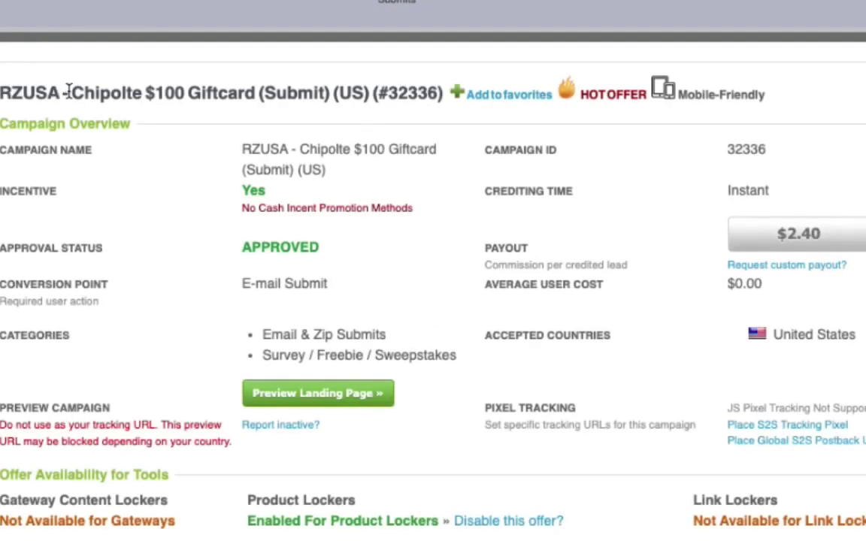
- Copy the offer's title and enter it as the second list item in Google Docs as "Chipolte $100 Giftcard (Submit) (US) - "
{"action": "left_click", "coordinate": [69, 92]}
{"action": "left_click_drag", "start_coordinate": [119, 91], "coordinate": [366, 99]}
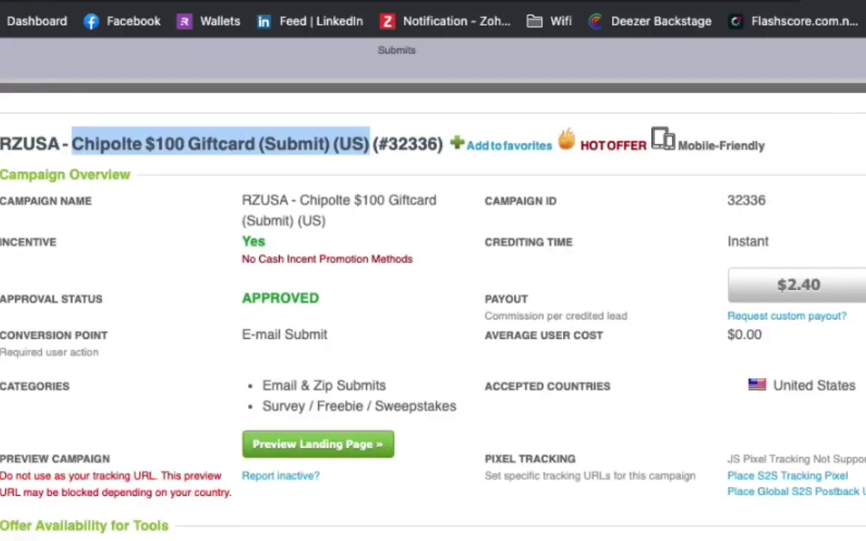
{"action": "key", "text": "super+Tab"}
{"action": "key", "text": "super+v"}
{"action": "type", "text": "-"}
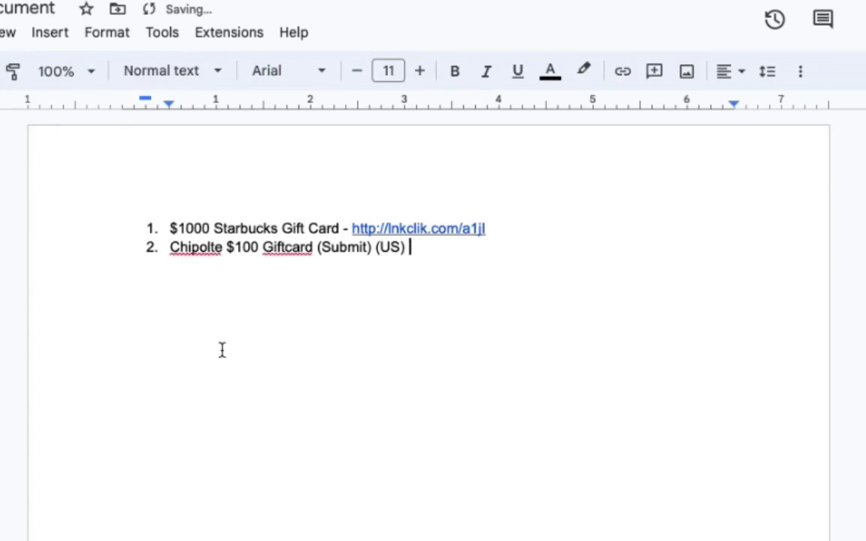
- Copy the Chipolte offer's short tracking URL from AdWorkMedia, paste it after its title in Google Docs, and start a third list item
{"action": "key", "text": "super+Tab"}
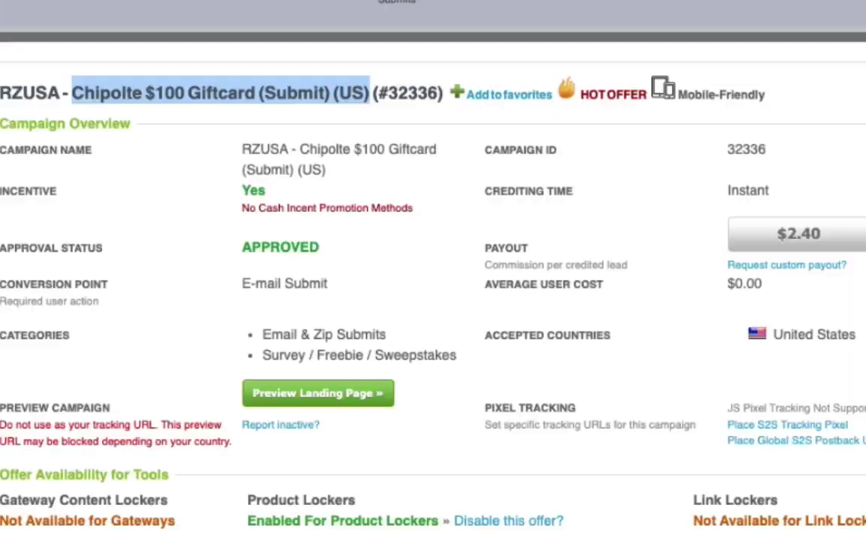
{"action": "scroll", "coordinate": [605, 421], "scroll_direction": "down", "scroll_amount": 10}
{"action": "scroll", "coordinate": [605, 422], "scroll_direction": "down", "scroll_amount": 3}
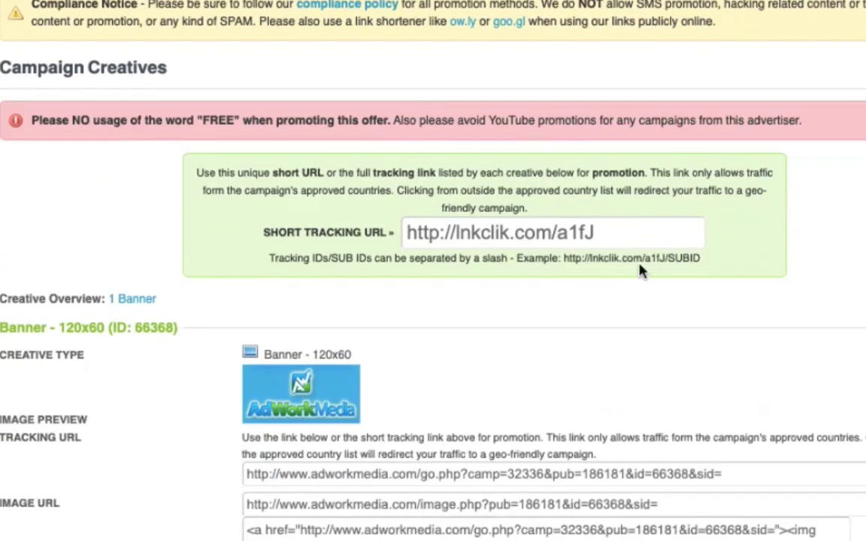
{"action": "left_click", "coordinate": [632, 235]}
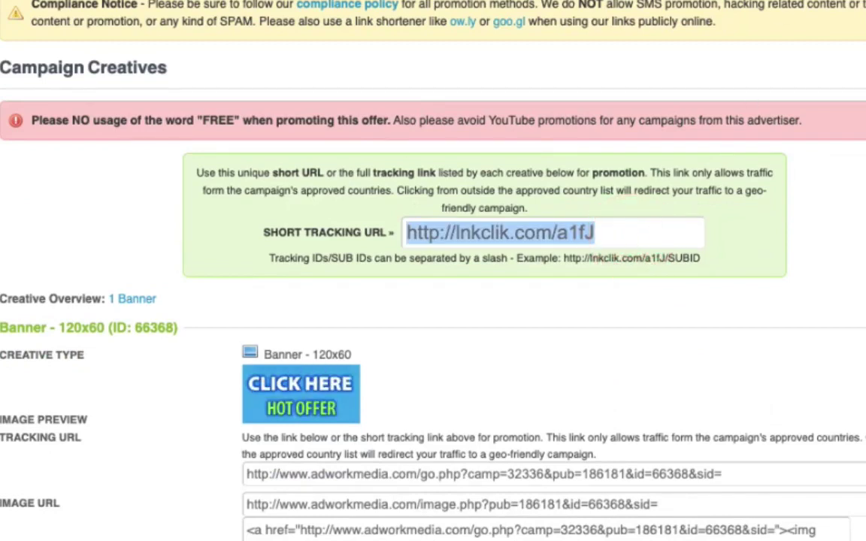
{"action": "key", "text": "super+Tab"}
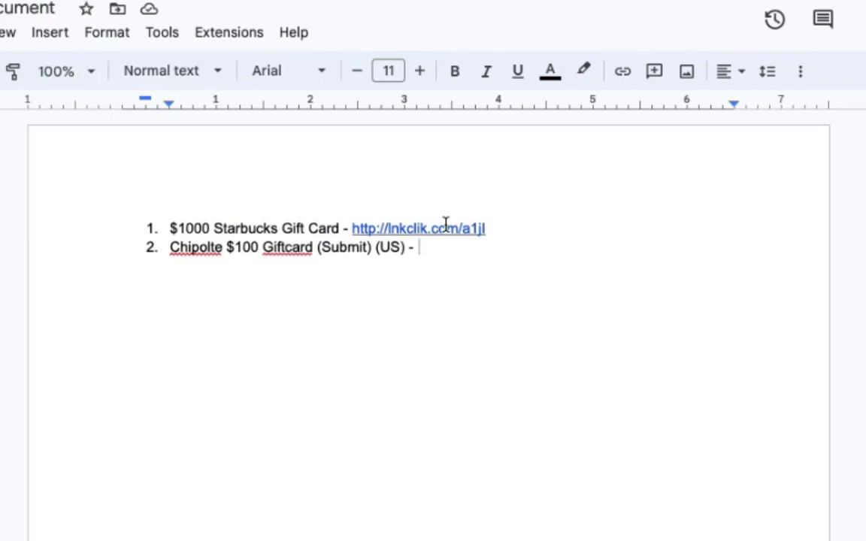
{"action": "key", "text": "super+v"}
{"action": "key", "text": "Return"}
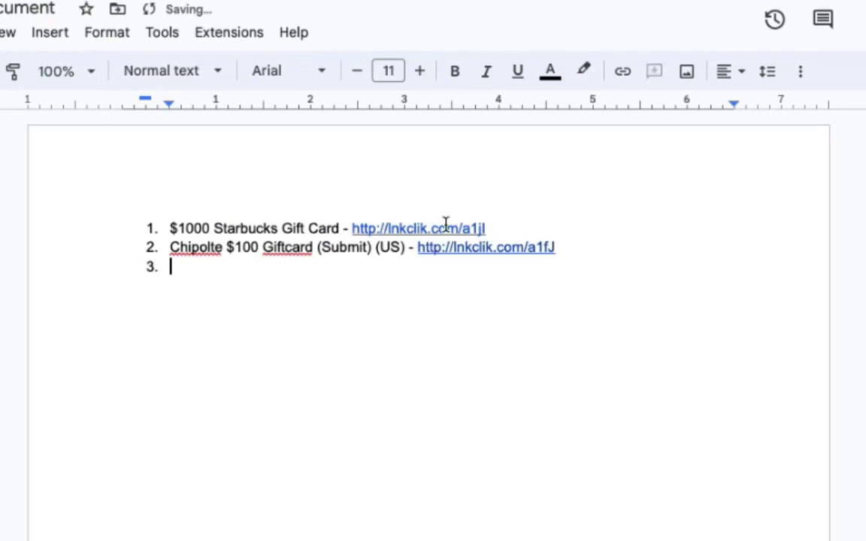
- Return to the AdWorkMedia offer list and open the RZUSA - $75 Grocery Giftcard (Submit) (US) offer
{"action": "key", "text": "super+Tab"}
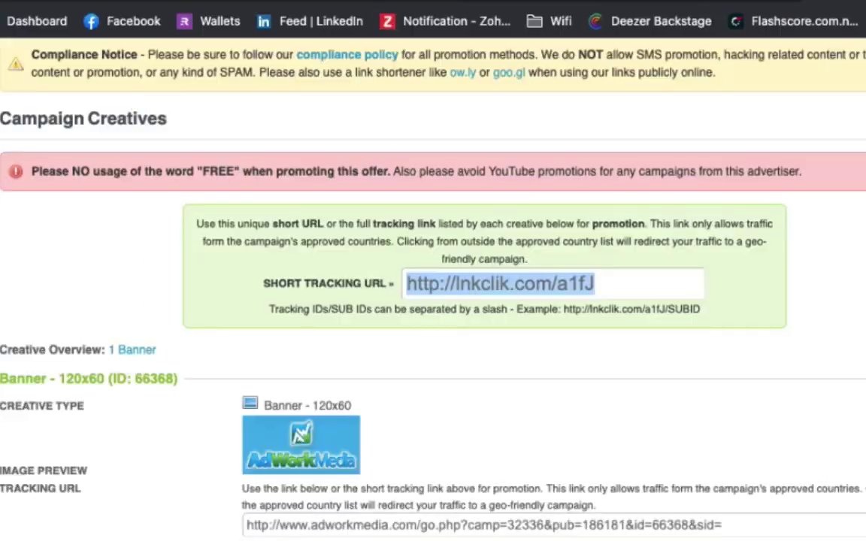
{"action": "scroll", "coordinate": [322, 170], "scroll_direction": "up", "scroll_amount": 3}
{"action": "scroll", "coordinate": [727, 47], "scroll_direction": "up", "scroll_amount": 15}
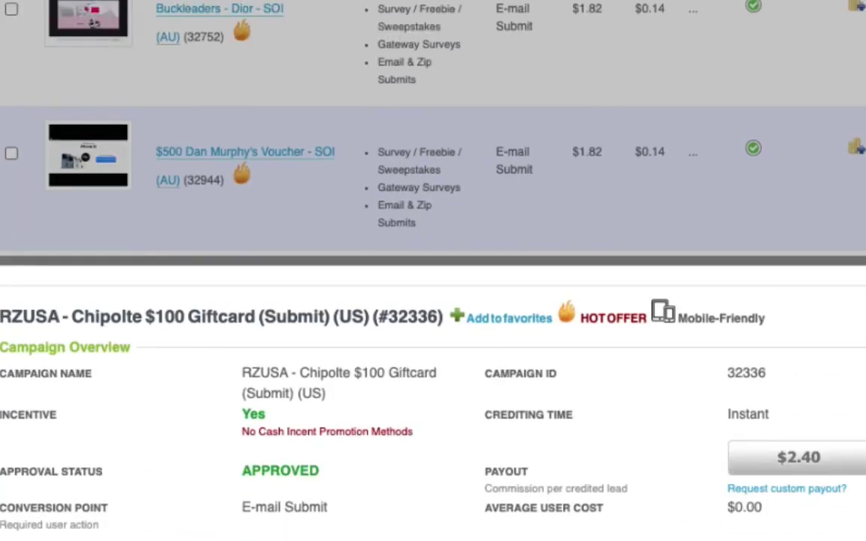
{"action": "scroll", "coordinate": [344, 189], "scroll_direction": "down", "scroll_amount": 5}
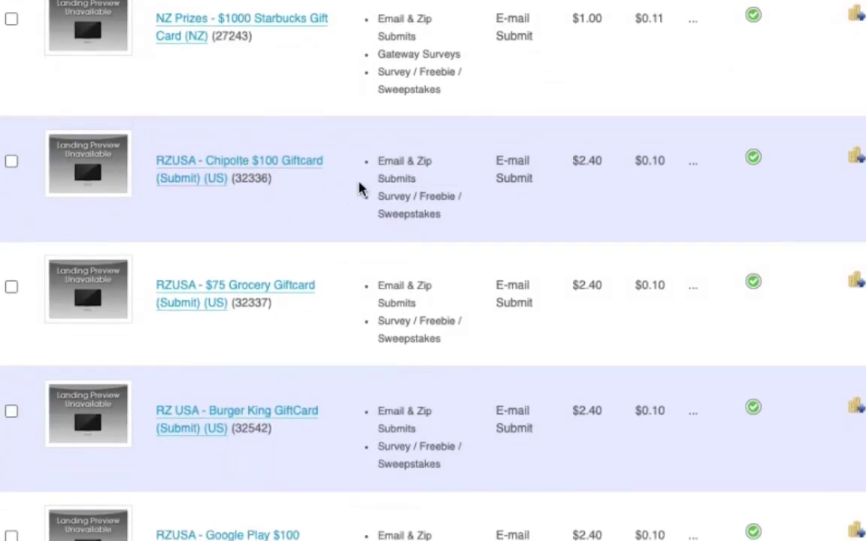
{"action": "scroll", "coordinate": [359, 189], "scroll_direction": "down", "scroll_amount": 3}
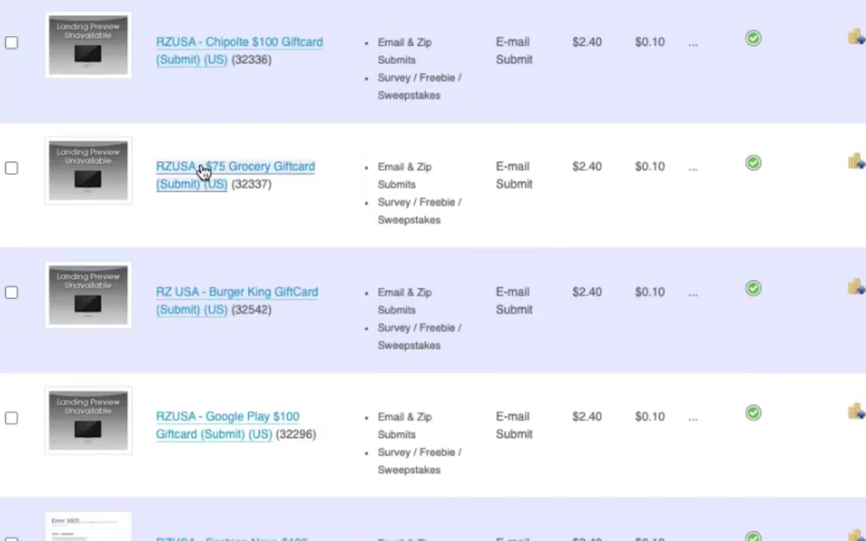
{"action": "left_click", "coordinate": [203, 171]}
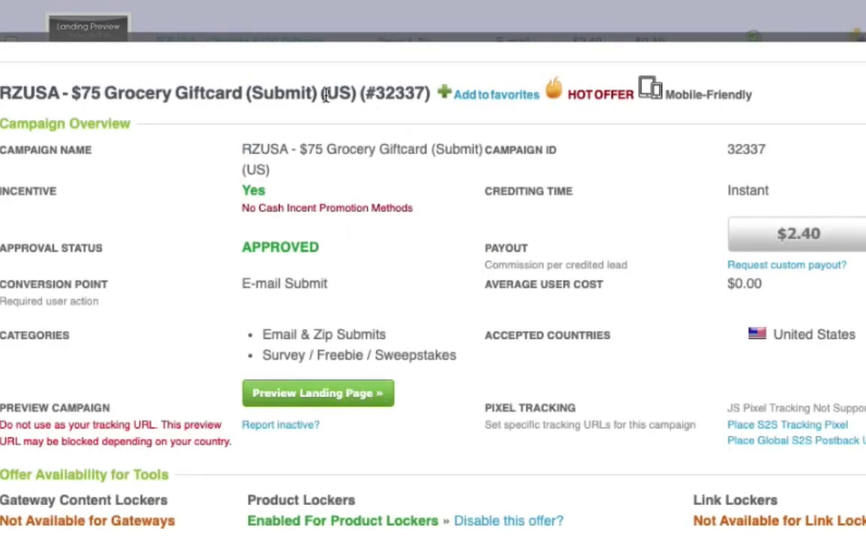
- Copy the offer's title and enter it as the third list item in Google Docs as "$75 Grocery Giftcard (Submit) (US) - "
{"action": "left_click_drag", "start_coordinate": [359, 94], "coordinate": [72, 86]}
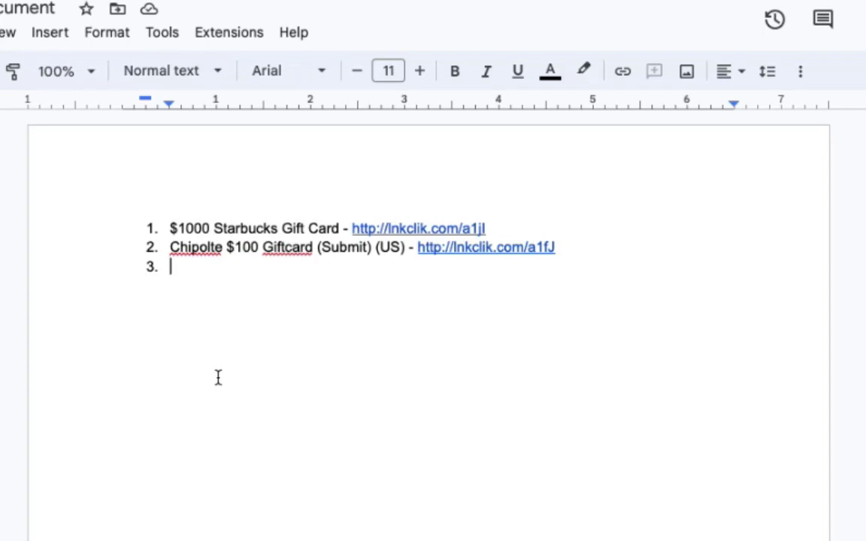
{"action": "type", "text": "$75 Grocery Giftcard (Submit) (US)"}
{"action": "type", "text": "-"}
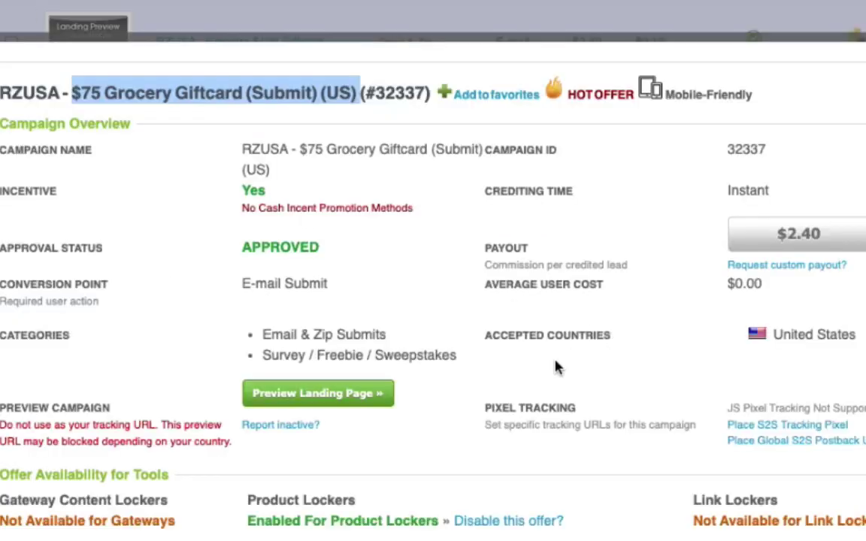
- Add the Grocery offer's short tracking URL to its list item, and list the Burger King, Google Play and Fashion Nova offers with their links
{"action": "scroll", "coordinate": [497, 322], "scroll_direction": "down", "scroll_amount": 15}
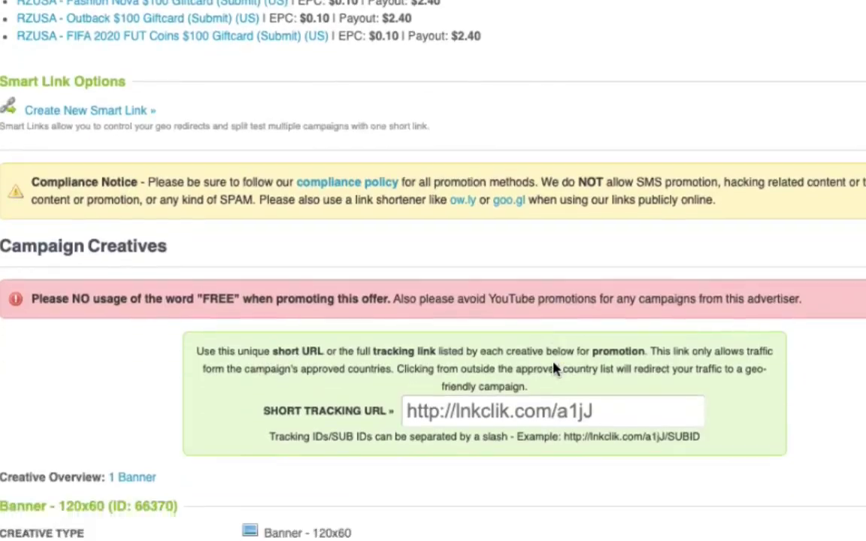
{"action": "scroll", "coordinate": [554, 368], "scroll_direction": "down", "scroll_amount": 3}
{"action": "left_click", "coordinate": [610, 309]}
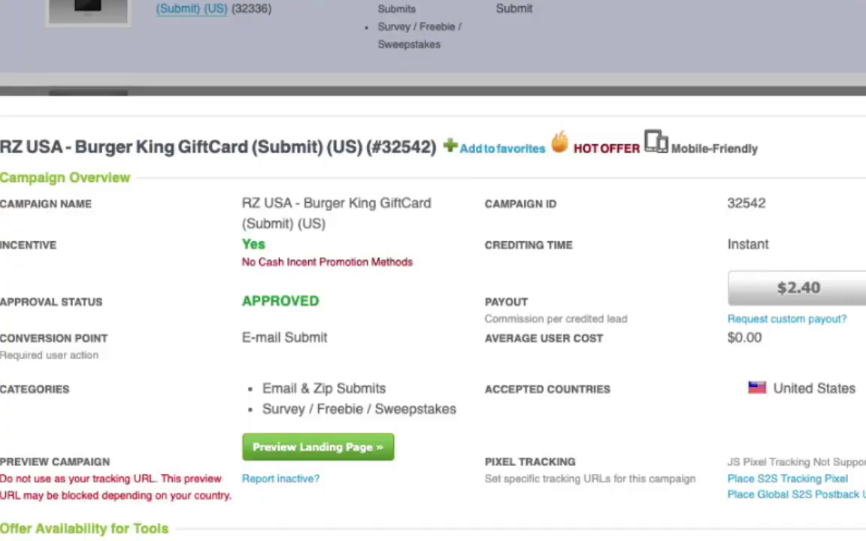
{"action": "scroll", "coordinate": [78, 74], "scroll_direction": "up", "scroll_amount": 3}
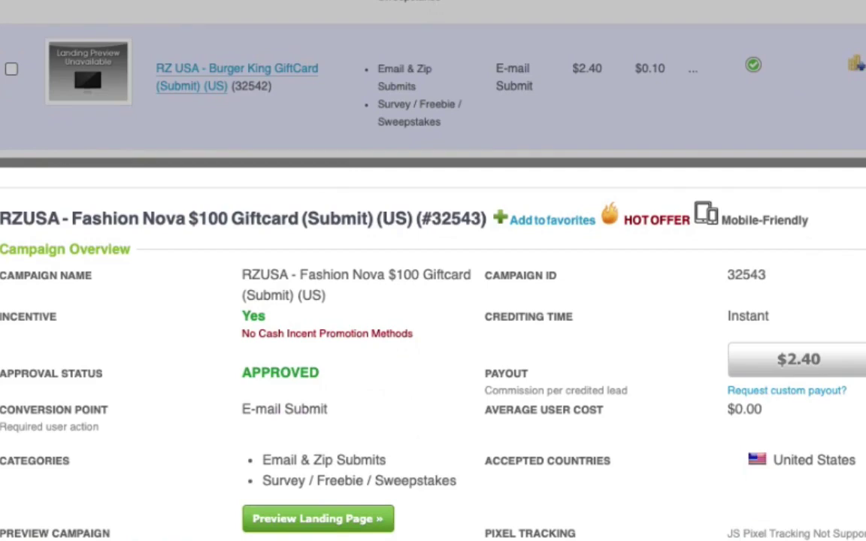
{"action": "left_click", "coordinate": [78, 51]}
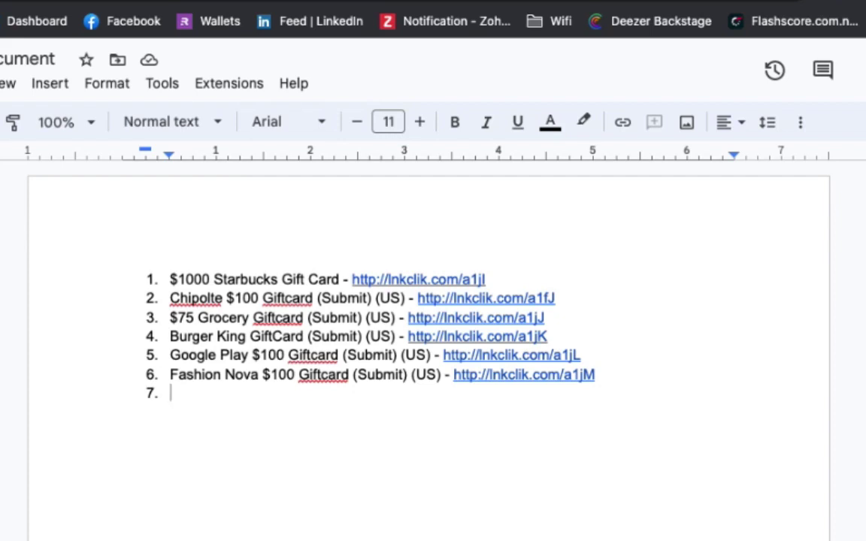
- End the numbered list after the Fashion Nova item and leave blank space below it
{"action": "scroll", "coordinate": [423, 350], "scroll_direction": "down", "scroll_amount": 3}
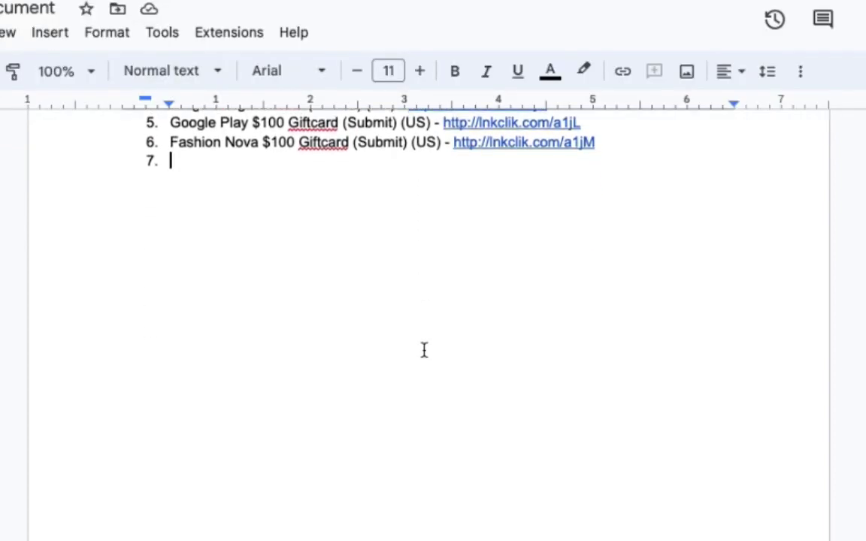
{"action": "scroll", "coordinate": [423, 349], "scroll_direction": "up", "scroll_amount": 3}
{"action": "scroll", "coordinate": [423, 349], "scroll_direction": "down", "scroll_amount": 2}
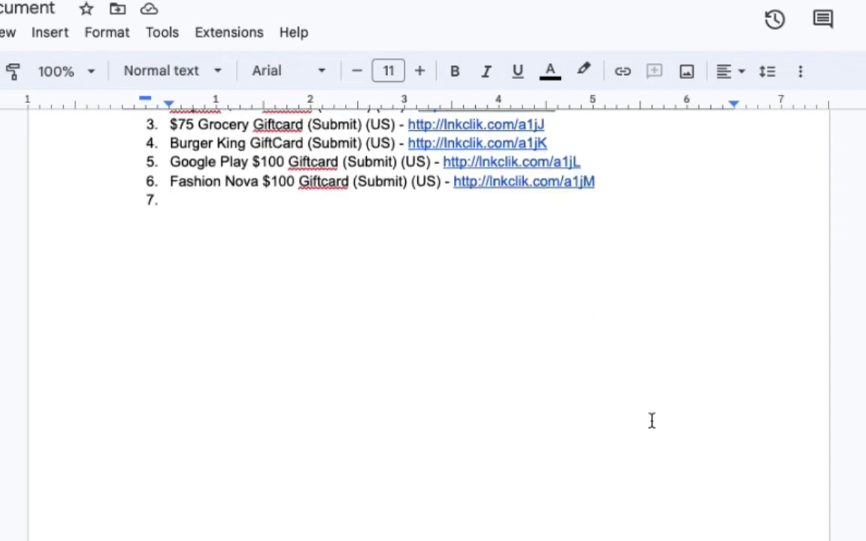
{"action": "scroll", "coordinate": [417, 347], "scroll_direction": "up", "scroll_amount": 2}
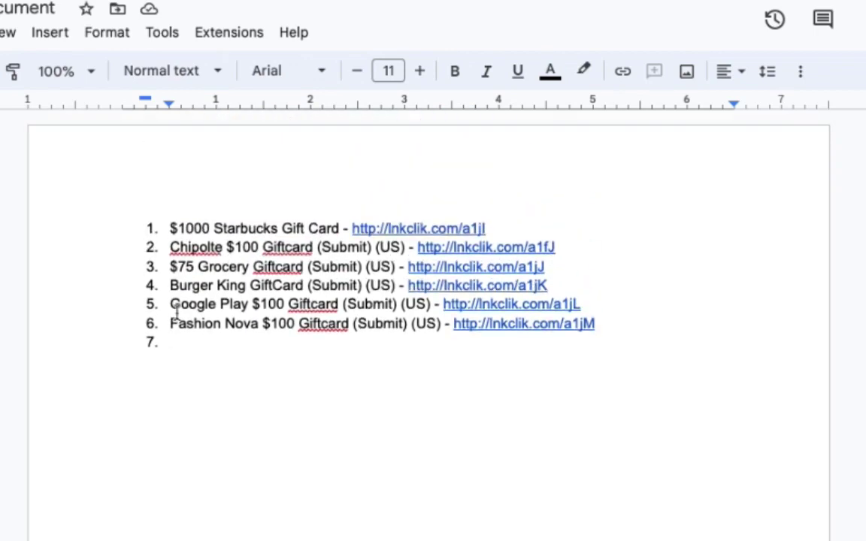
{"action": "key", "text": "ctrl+z"}
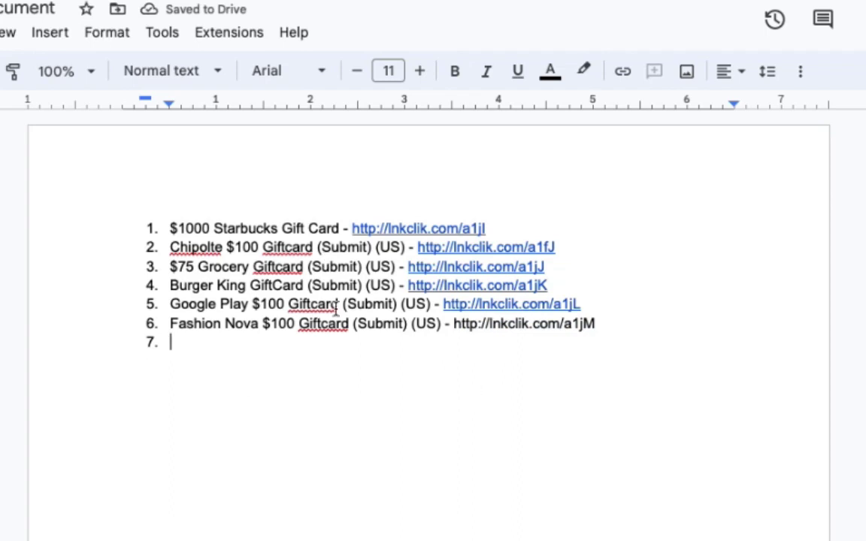
{"action": "key", "text": "Return"}
{"action": "key", "text": "Return"}
{"action": "key", "text": "Return"}
{"action": "scroll", "coordinate": [259, 464], "scroll_direction": "down", "scroll_amount": 1}
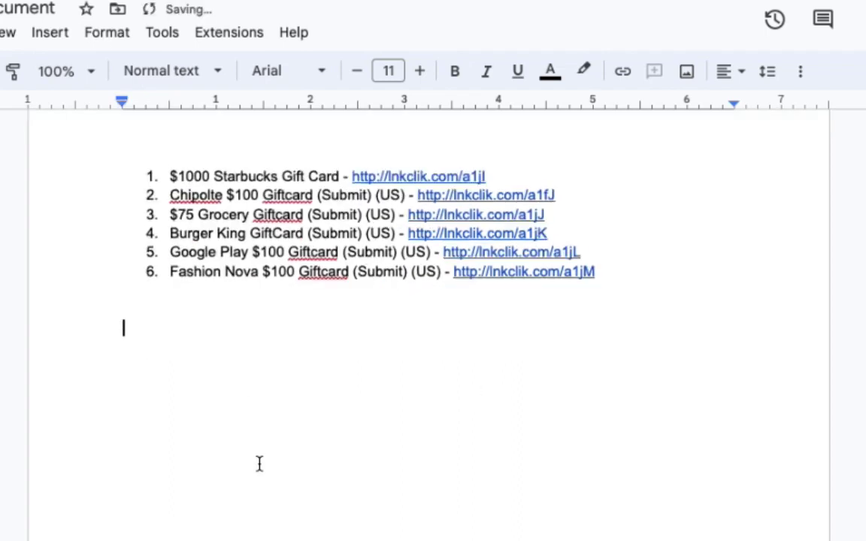
- Copy the title "$1000 Starbucks Gift Card" from the first item, paste it below the list, and remove its list numbering
{"action": "scroll", "coordinate": [258, 463], "scroll_direction": "up", "scroll_amount": 1}
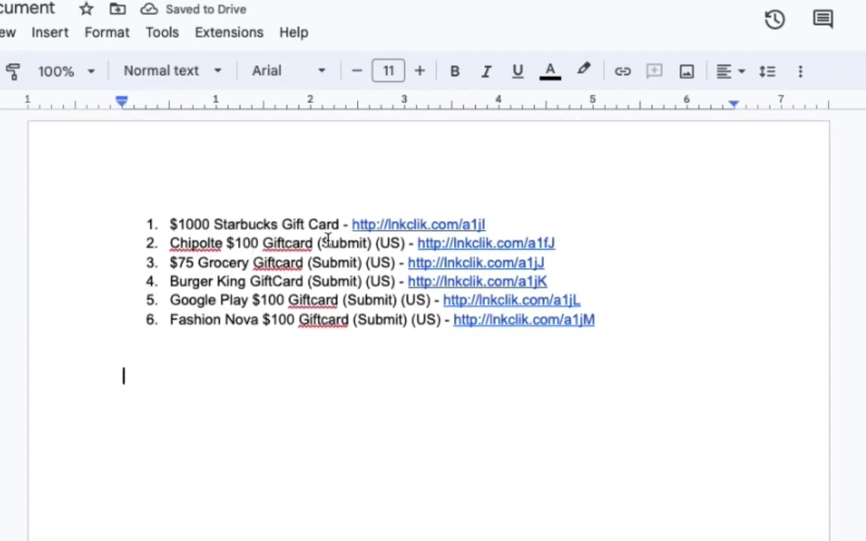
{"action": "left_click_drag", "start_coordinate": [339, 224], "coordinate": [168, 225]}
{"action": "key", "text": "ctrl+c"}
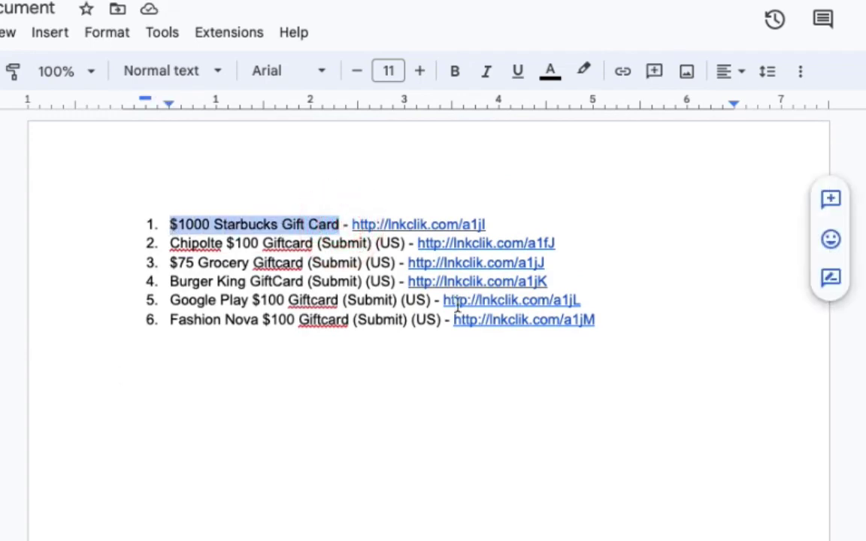
{"action": "left_click", "coordinate": [233, 434]}
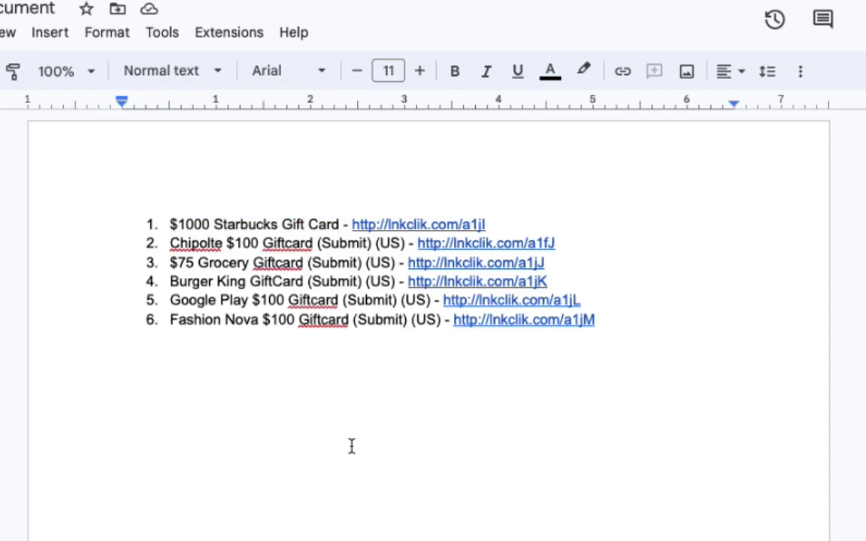
{"action": "key", "text": "ctrl+v"}
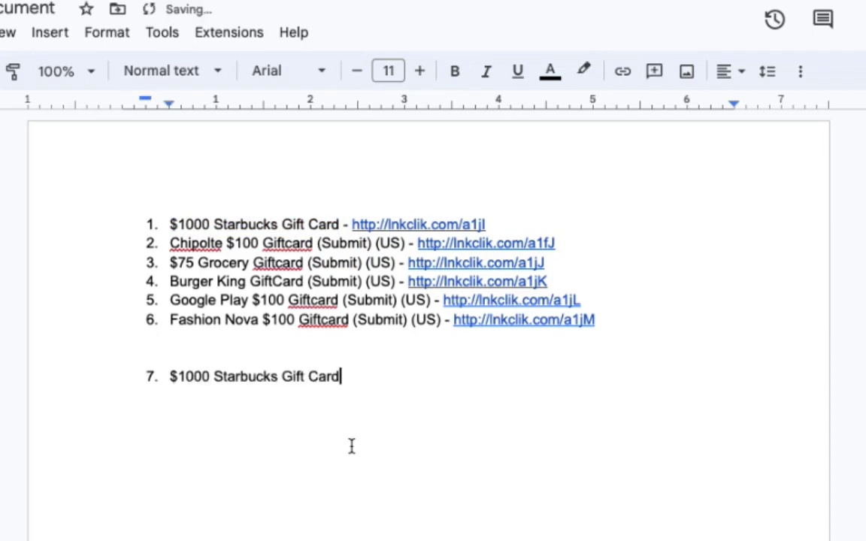
{"action": "left_click", "coordinate": [158, 376]}
{"action": "key", "text": "BackSpace"}
{"action": "key", "text": "BackSpace"}
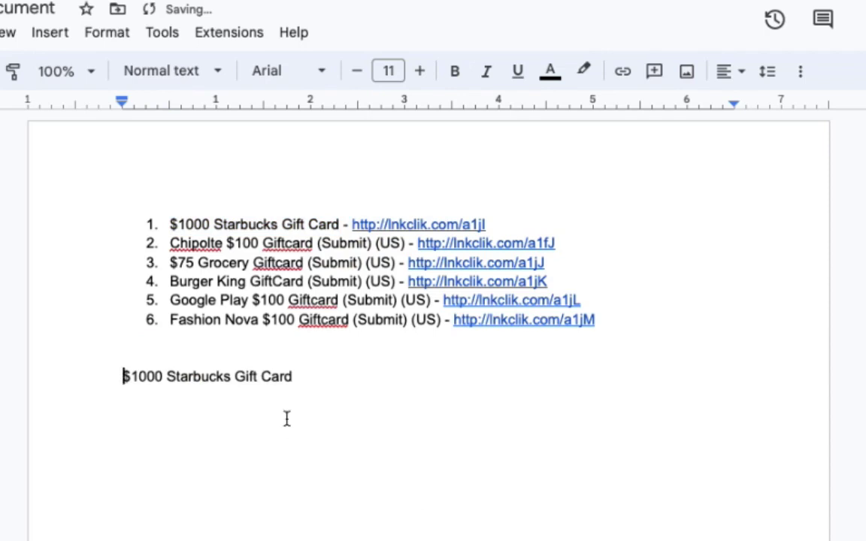
- Apply the Heading 2 style to the "$1000 Starbucks Gift Card" line below the list
{"action": "left_click_drag", "start_coordinate": [295, 375], "coordinate": [119, 377]}
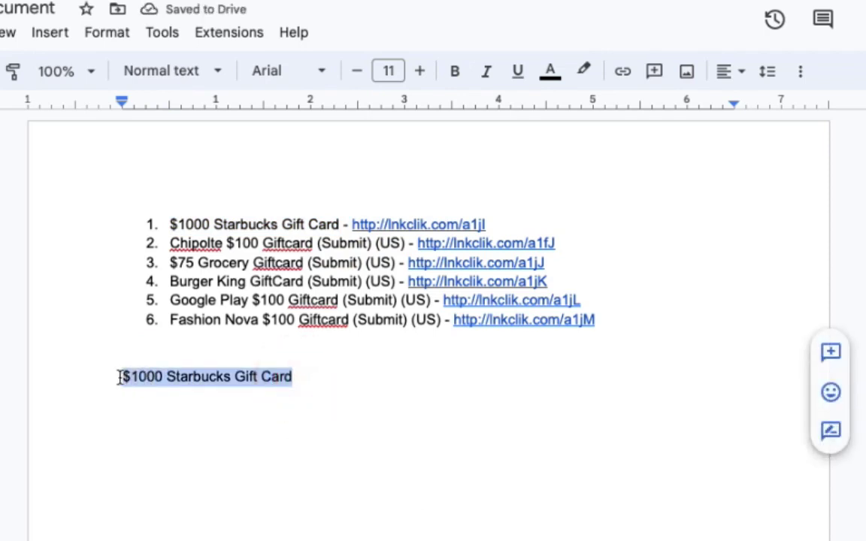
{"action": "left_click", "coordinate": [205, 74]}
{"action": "mouse_move", "coordinate": [233, 275]}
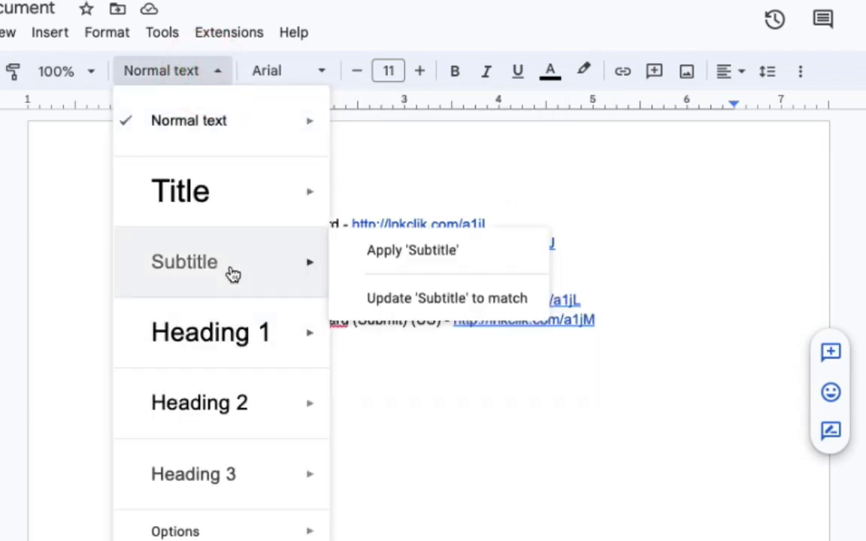
{"action": "mouse_move", "coordinate": [322, 407]}
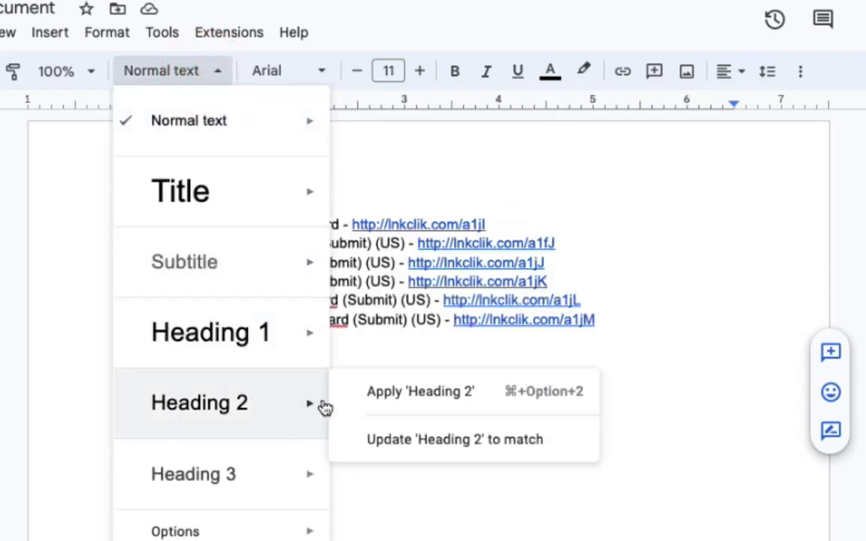
{"action": "left_click", "coordinate": [401, 397]}
{"action": "left_click", "coordinate": [367, 390]}
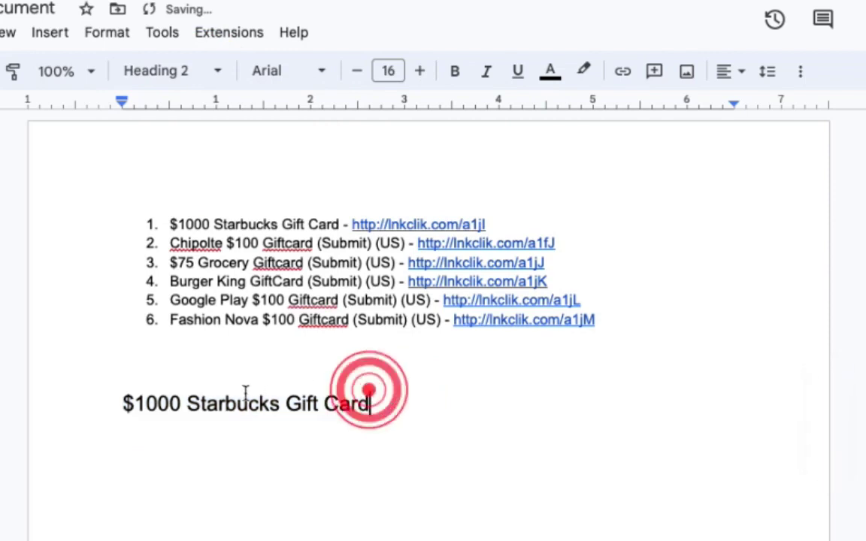
- Start a new numbered list on the line below the "$1000 Starbucks Gift Card" heading
{"action": "key", "text": "Return"}
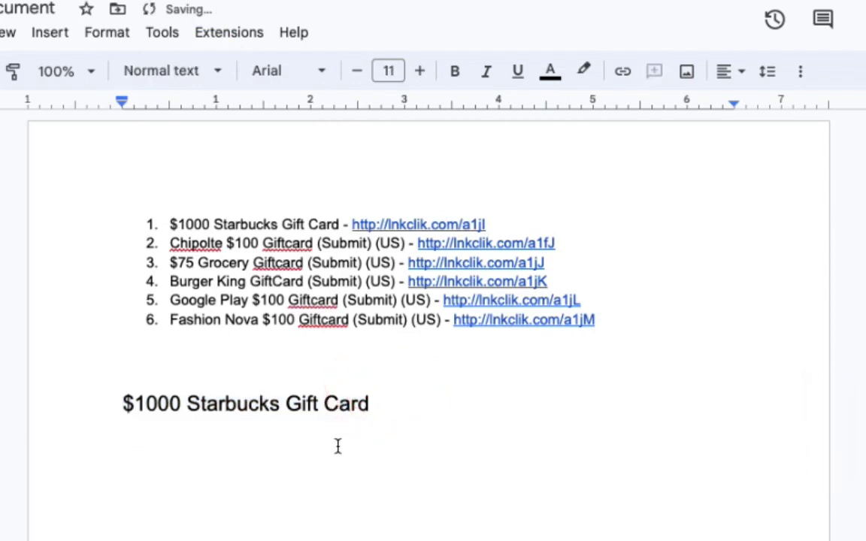
{"action": "left_click", "coordinate": [802, 75]}
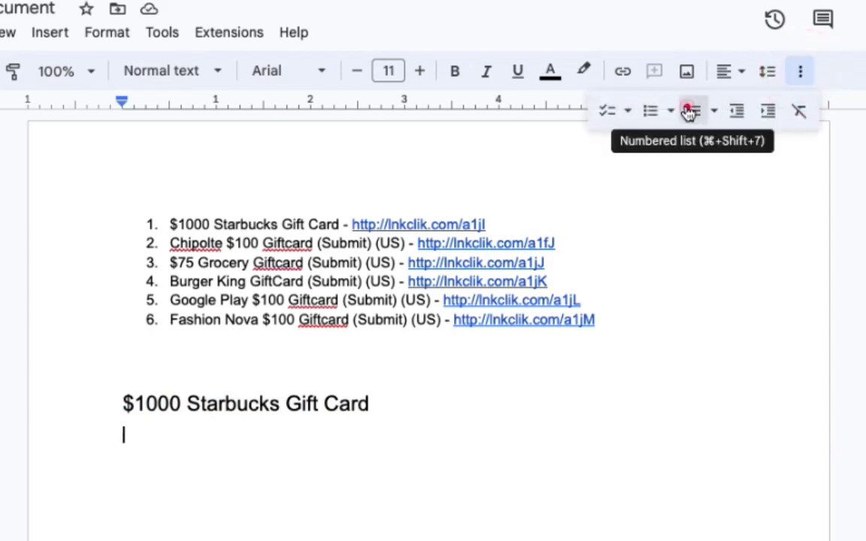
{"action": "left_click", "coordinate": [690, 110]}
{"action": "scroll", "coordinate": [373, 534], "scroll_direction": "down", "scroll_amount": 3}
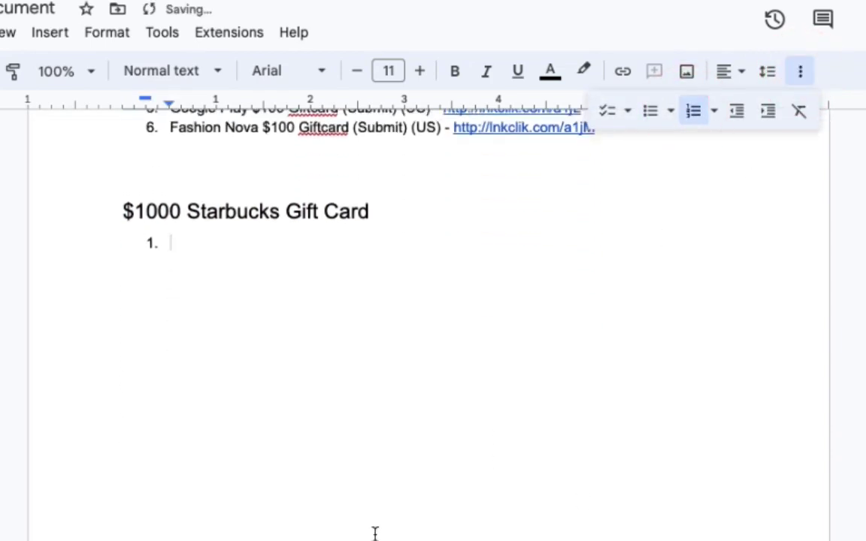
{"action": "scroll", "coordinate": [375, 534], "scroll_direction": "up", "scroll_amount": 1}
{"action": "scroll", "coordinate": [373, 533], "scroll_direction": "up", "scroll_amount": 2}
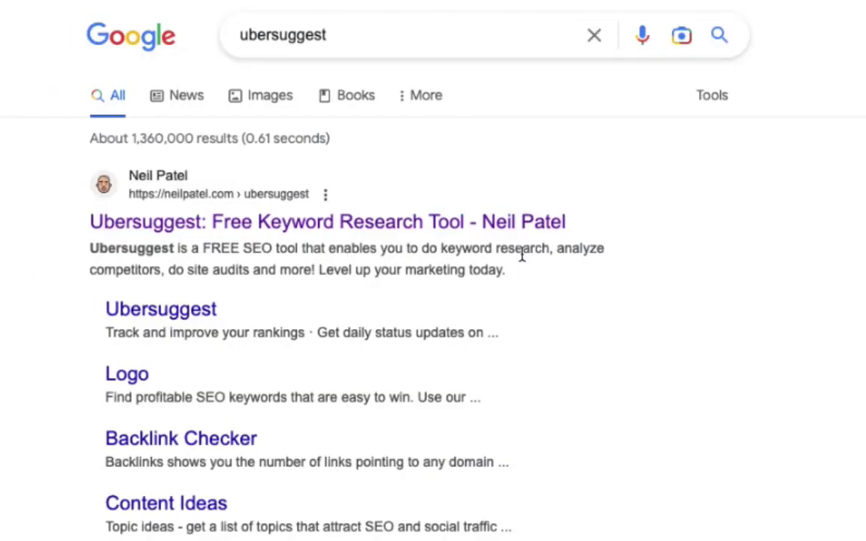
{"action": "left_click_drag", "start_coordinate": [369, 34], "coordinate": [230, 38]}
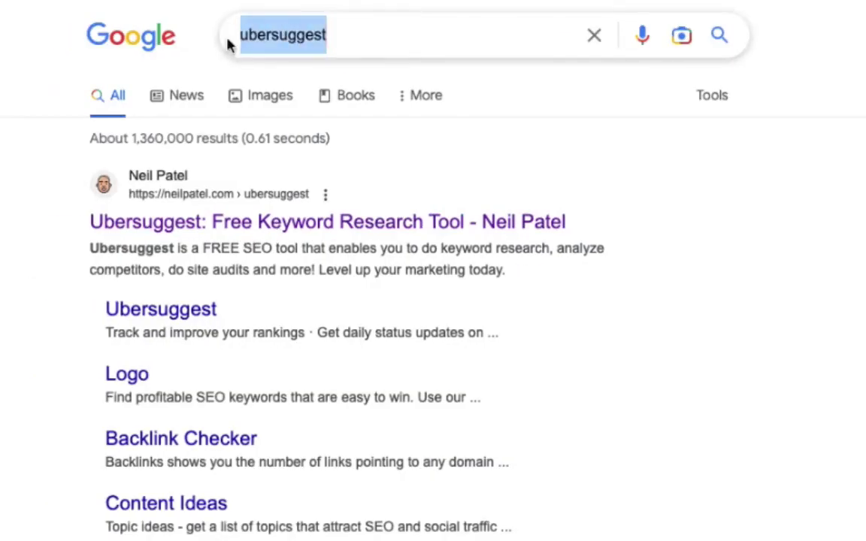
{"action": "left_click", "coordinate": [840, 45]}
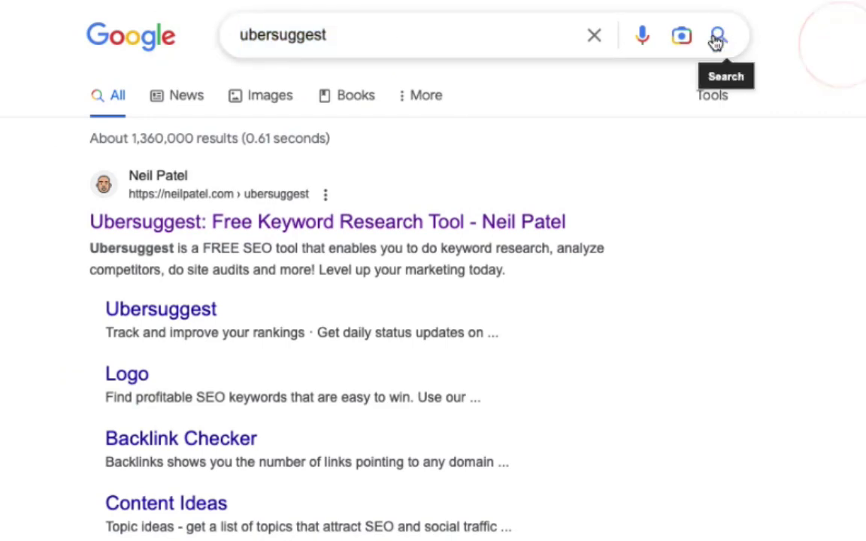
{"action": "scroll", "coordinate": [526, 157], "scroll_direction": "down", "scroll_amount": 3}
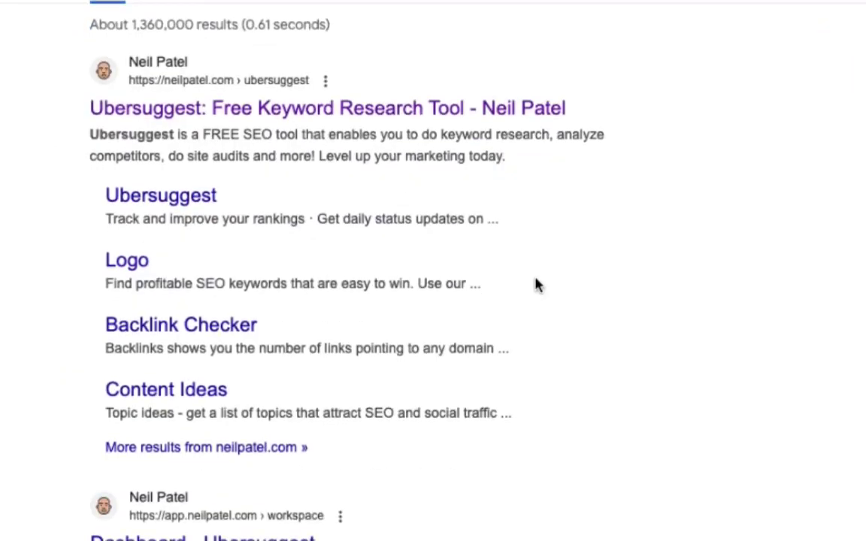
{"action": "scroll", "coordinate": [535, 284], "scroll_direction": "up", "scroll_amount": 3}
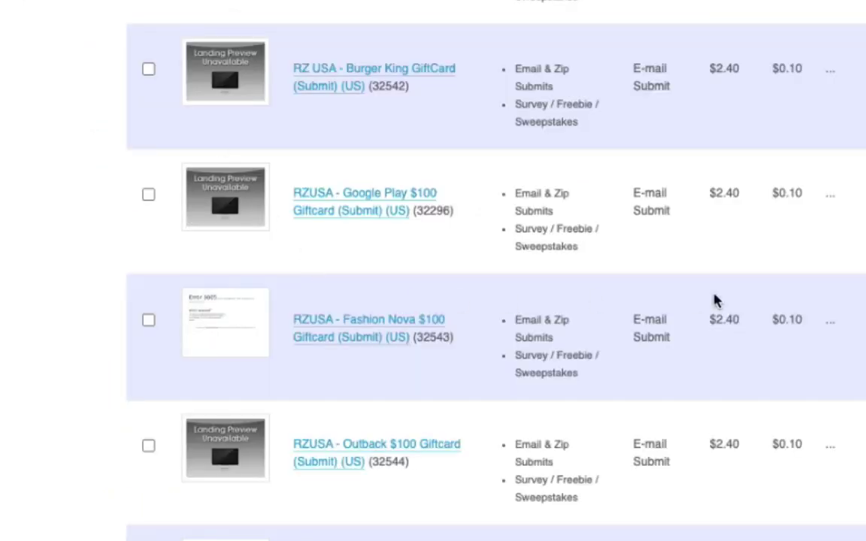
{"action": "scroll", "coordinate": [713, 300], "scroll_direction": "up", "scroll_amount": 2}
{"action": "scroll", "coordinate": [713, 300], "scroll_direction": "down", "scroll_amount": 1}
{"action": "scroll", "coordinate": [713, 299], "scroll_direction": "down", "scroll_amount": 1}
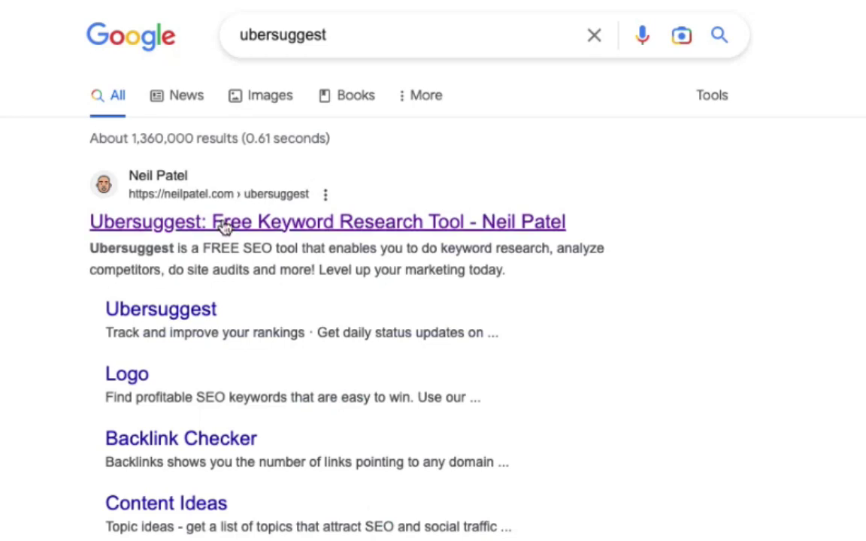
- Open the Ubersuggest free keyword research tool from the Google results and accept all cookies
{"action": "left_click", "coordinate": [224, 225]}
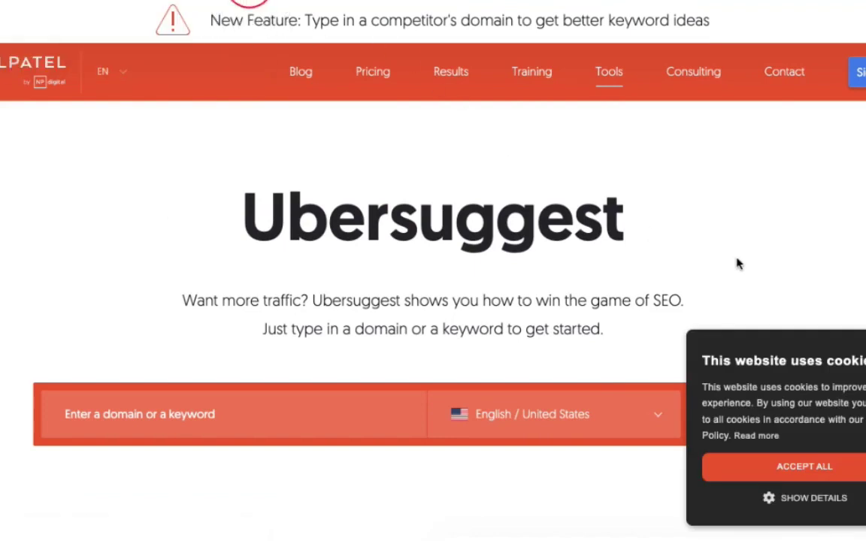
{"action": "left_click", "coordinate": [804, 466]}
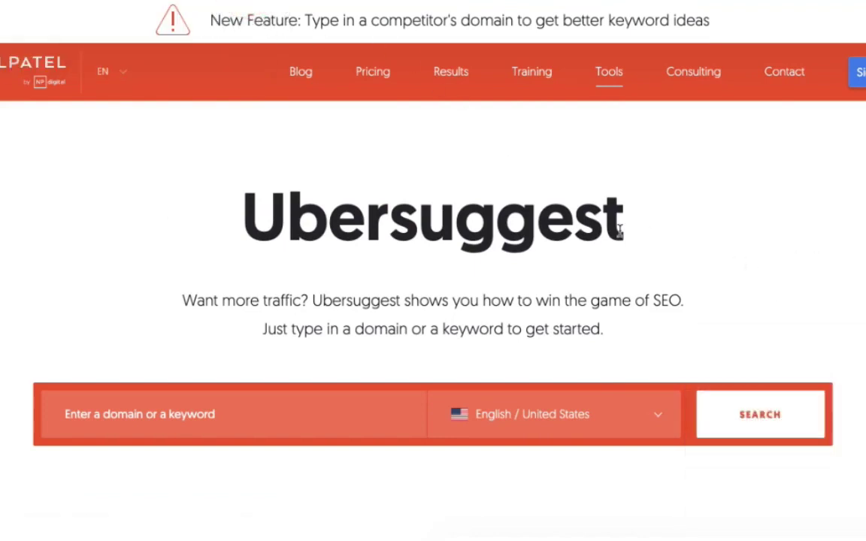
{"action": "scroll", "coordinate": [354, 202], "scroll_direction": "down", "scroll_amount": 3}
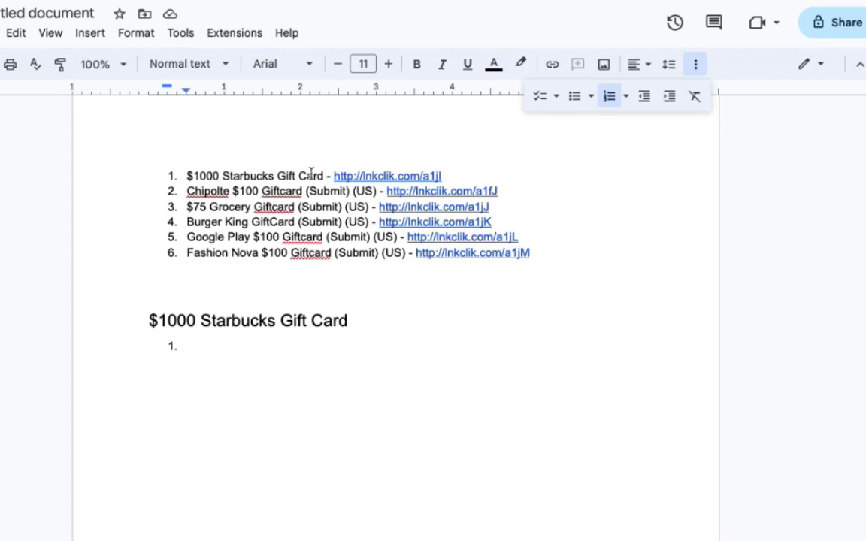
- Copy "Starbucks Gift Card" from the first list item in the document and search for it in Ubersuggest for English / United States
{"action": "left_click_drag", "start_coordinate": [325, 176], "coordinate": [222, 176]}
{"action": "key", "text": "ctrl+c"}
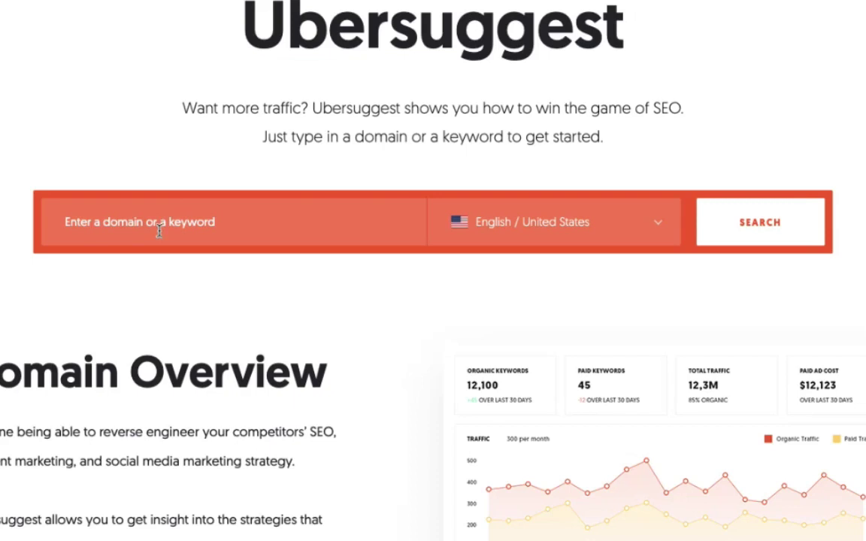
{"action": "left_click", "coordinate": [159, 229]}
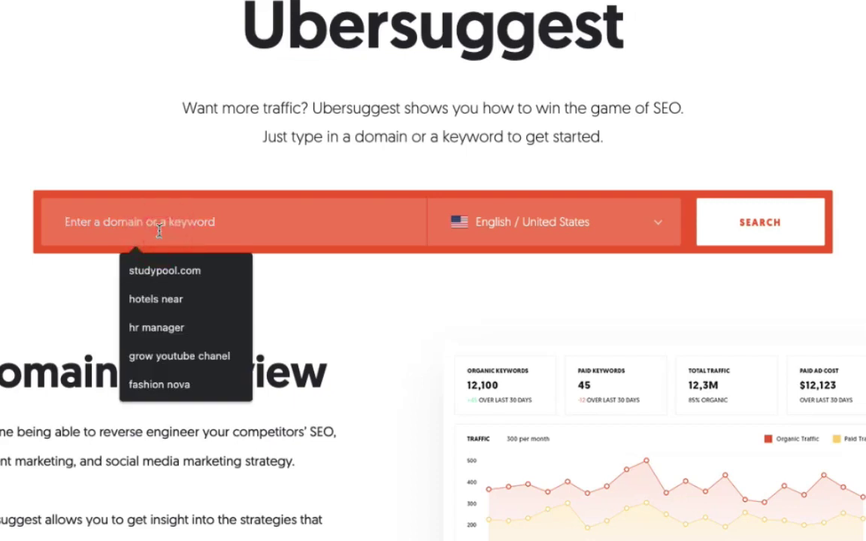
{"action": "key", "text": "ctrl+v"}
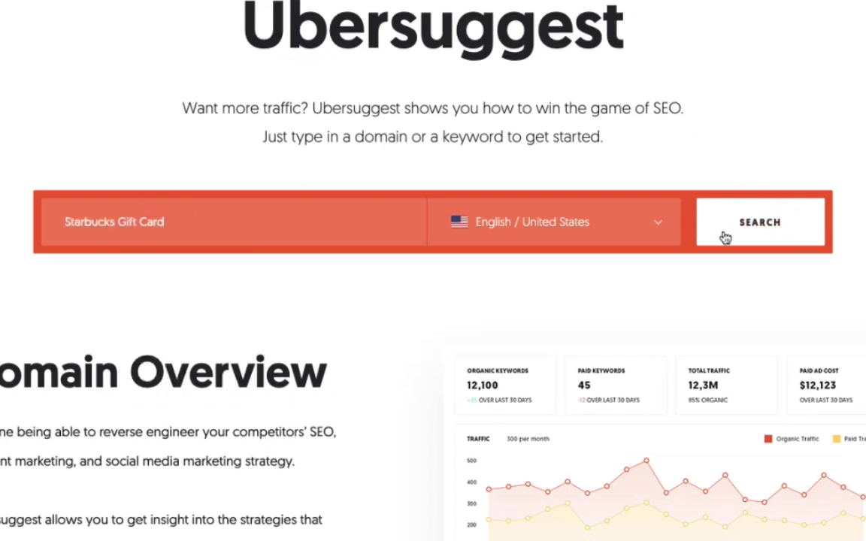
{"action": "left_click", "coordinate": [783, 223]}
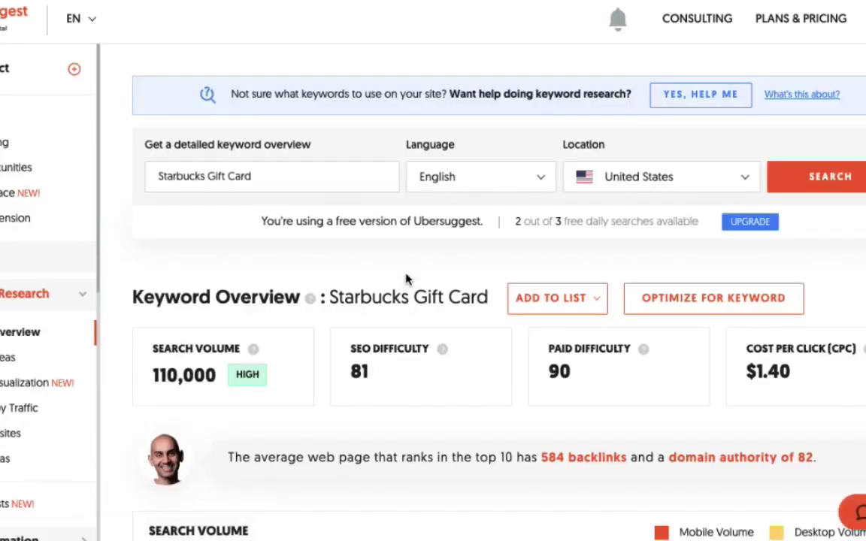
- Examine the keyword overview for Starbucks Gift Card, including search volume, SEO difficulty and the volume chart
{"action": "scroll", "coordinate": [588, 274], "scroll_direction": "down", "scroll_amount": 4}
{"action": "scroll", "coordinate": [587, 273], "scroll_direction": "up", "scroll_amount": 2}
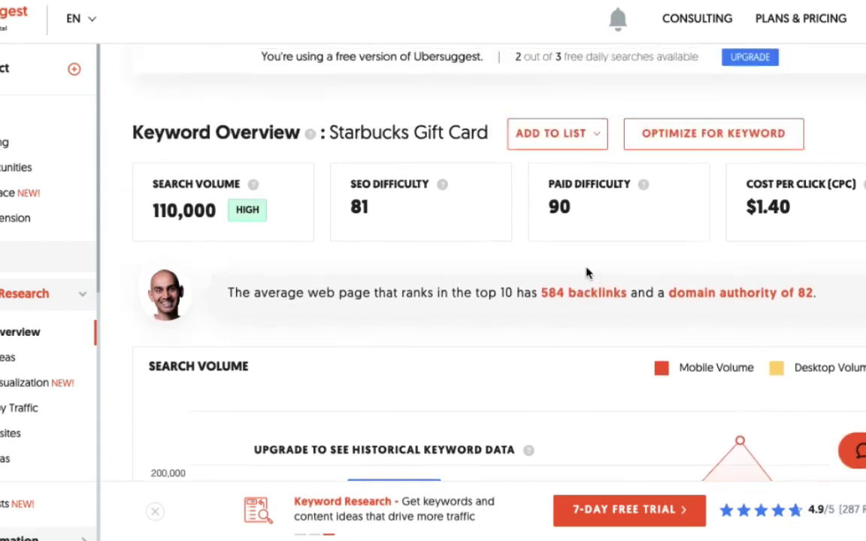
{"action": "scroll", "coordinate": [588, 273], "scroll_direction": "down", "scroll_amount": 3}
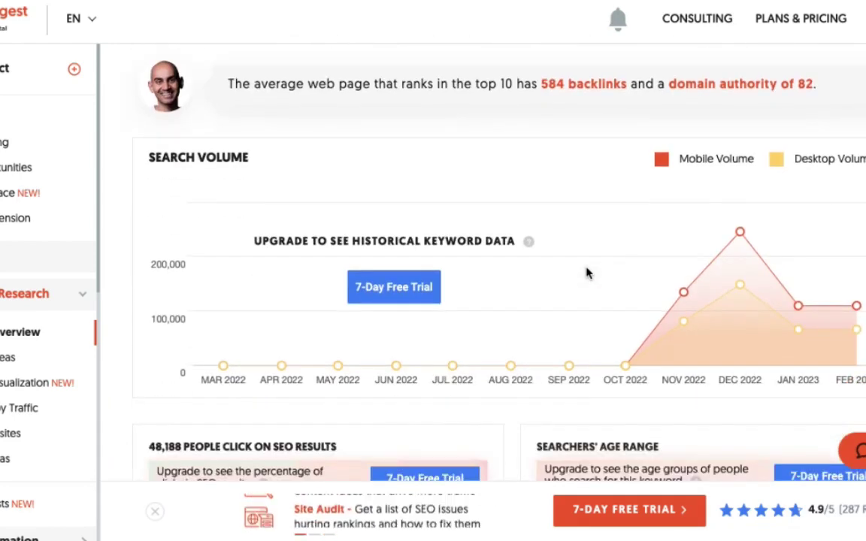
{"action": "scroll", "coordinate": [588, 273], "scroll_direction": "up", "scroll_amount": 5}
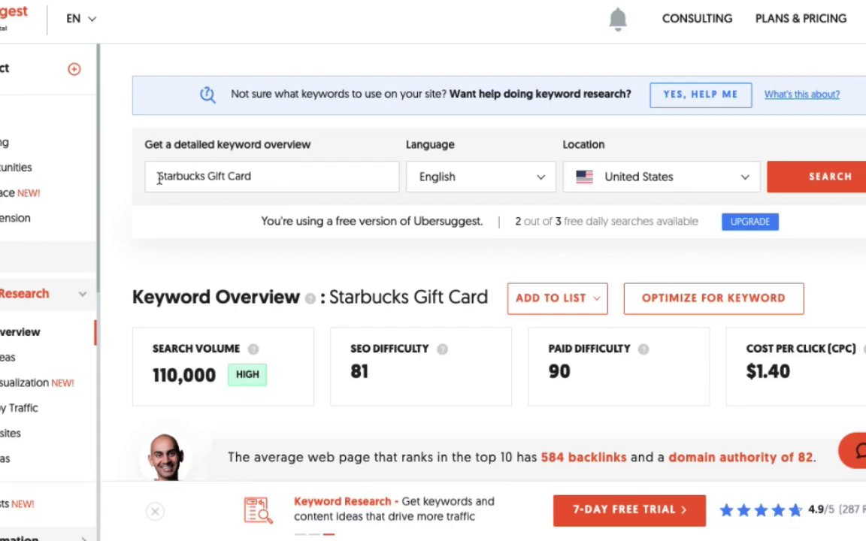
{"action": "scroll", "coordinate": [428, 232], "scroll_direction": "down", "scroll_amount": 2}
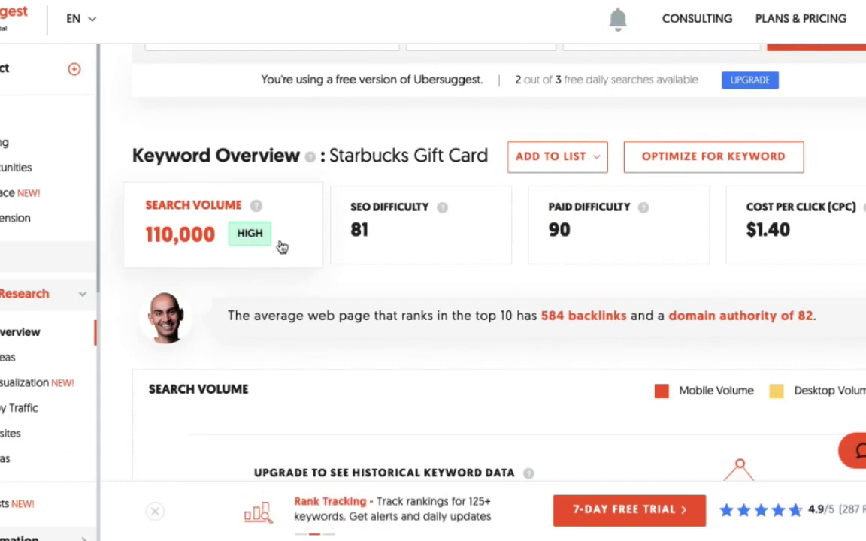
{"action": "scroll", "coordinate": [280, 245], "scroll_direction": "down", "scroll_amount": 1}
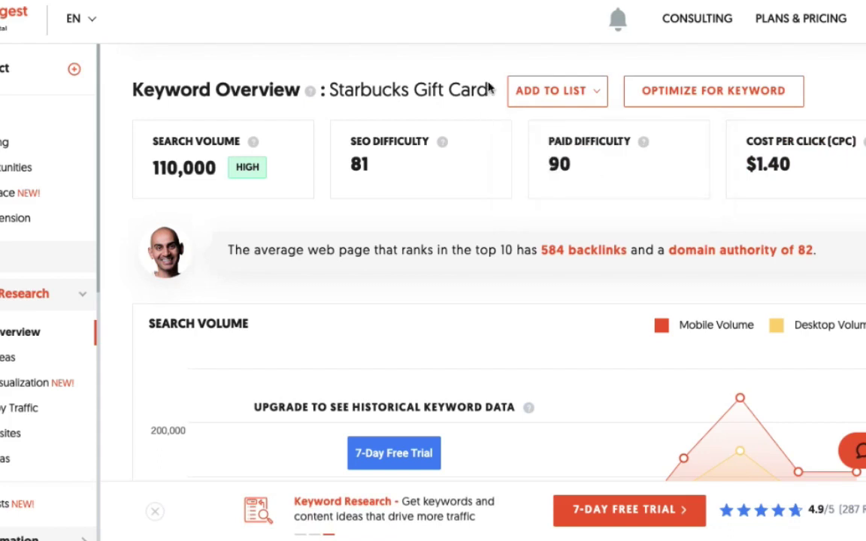
{"action": "left_click_drag", "start_coordinate": [490, 91], "coordinate": [328, 89]}
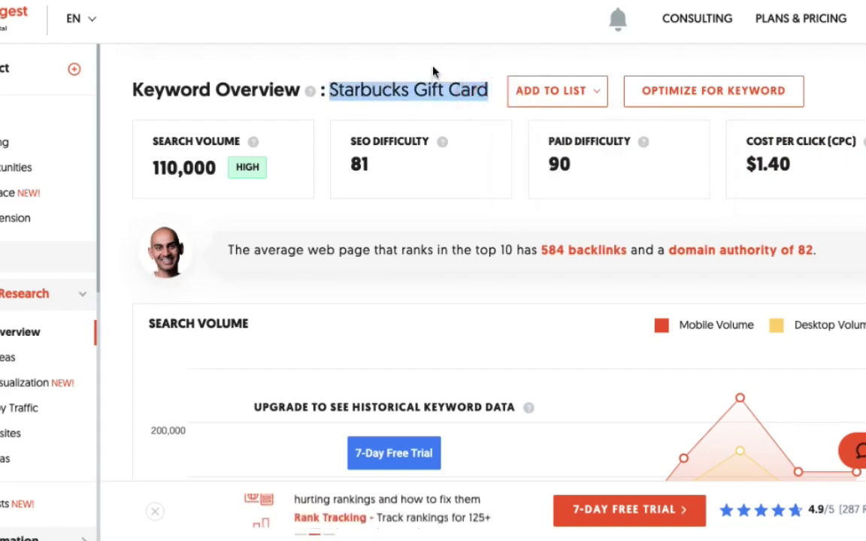
{"action": "left_click", "coordinate": [389, 61]}
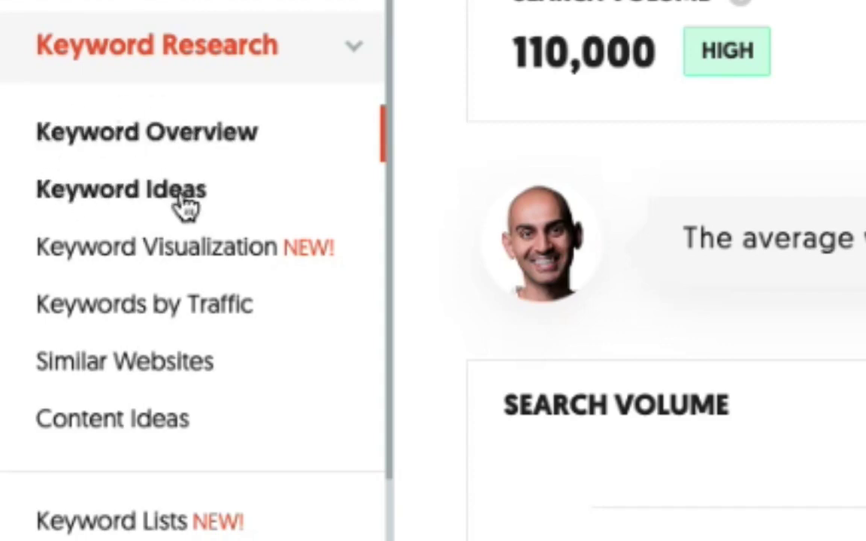
- Open the Keyword Ideas for Starbucks Gift Card and look through the suggested keywords with their volume and difficulty
{"action": "left_click", "coordinate": [120, 190]}
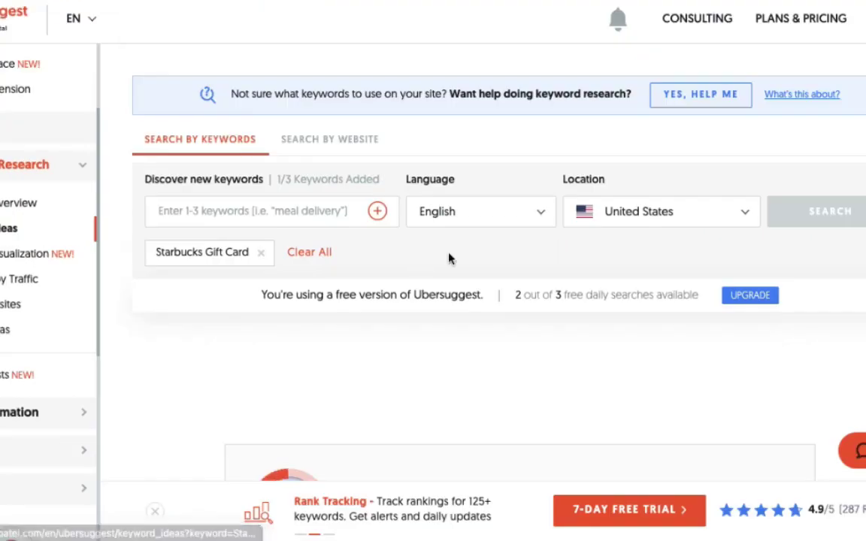
{"action": "scroll", "coordinate": [526, 255], "scroll_direction": "down", "scroll_amount": 3}
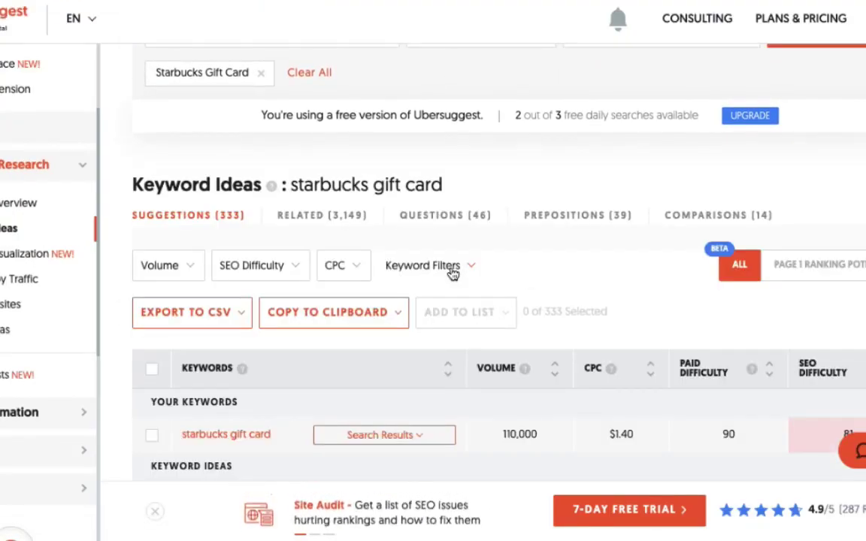
{"action": "scroll", "coordinate": [635, 326], "scroll_direction": "down", "scroll_amount": 3}
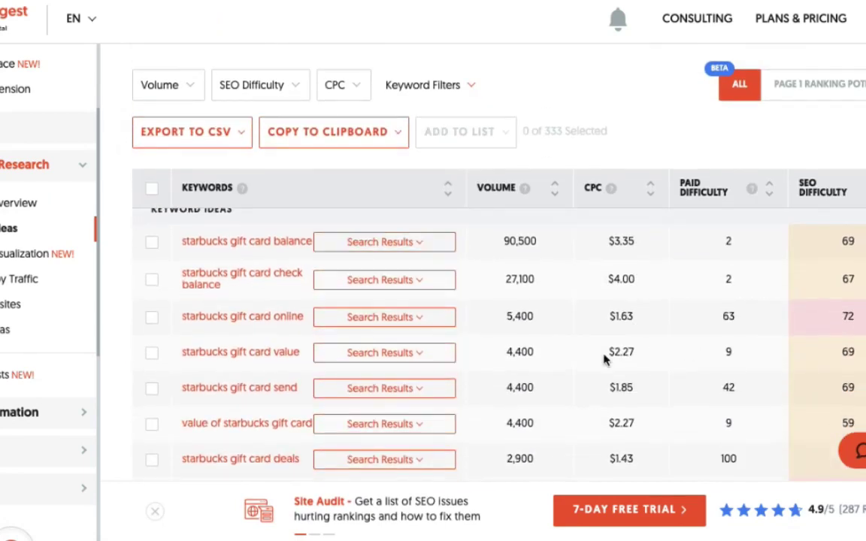
{"action": "scroll", "coordinate": [602, 358], "scroll_direction": "down", "scroll_amount": 5}
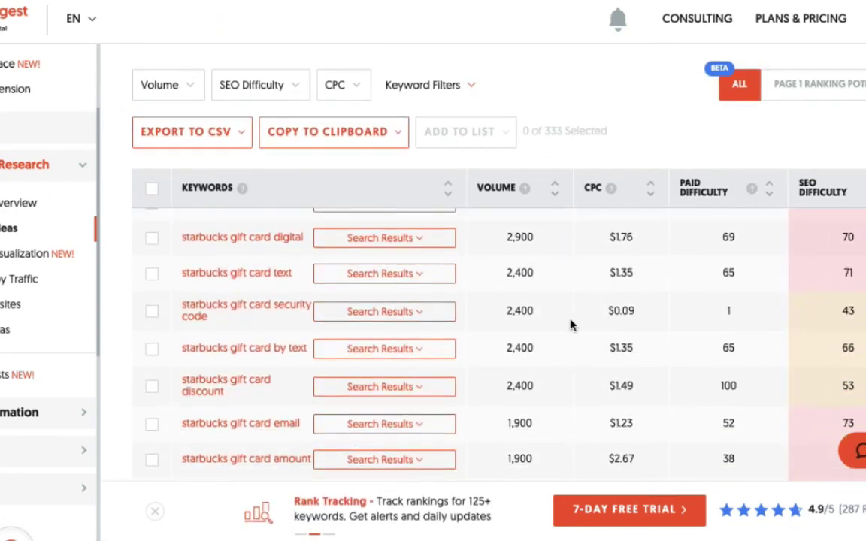
{"action": "scroll", "coordinate": [570, 325], "scroll_direction": "up", "scroll_amount": 10}
{"action": "scroll", "coordinate": [671, 293], "scroll_direction": "down", "scroll_amount": 5}
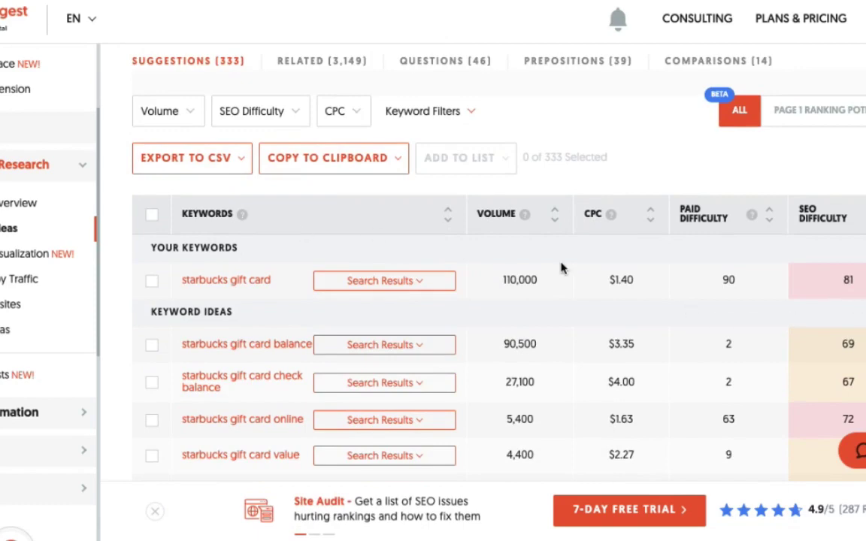
{"action": "scroll", "coordinate": [556, 267], "scroll_direction": "up", "scroll_amount": 1}
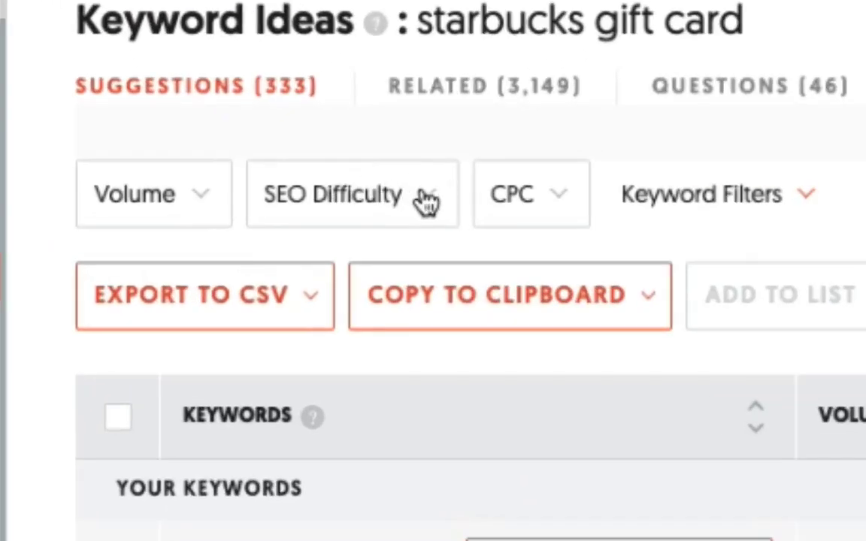
- Filter the keyword suggestions to the Easy SEO difficulty range of 0 - 35 and review the filtered keywords
{"action": "left_click", "coordinate": [426, 196]}
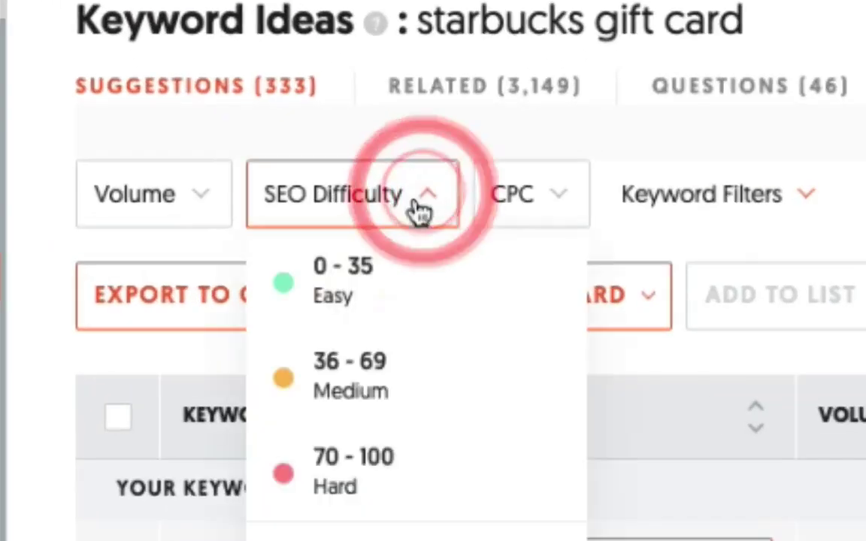
{"action": "left_click", "coordinate": [374, 300]}
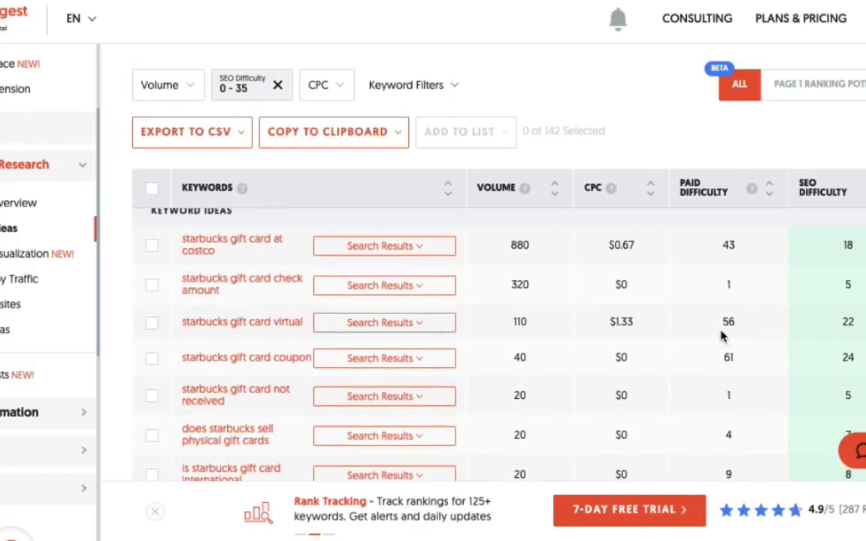
{"action": "scroll", "coordinate": [720, 336], "scroll_direction": "down", "scroll_amount": 1}
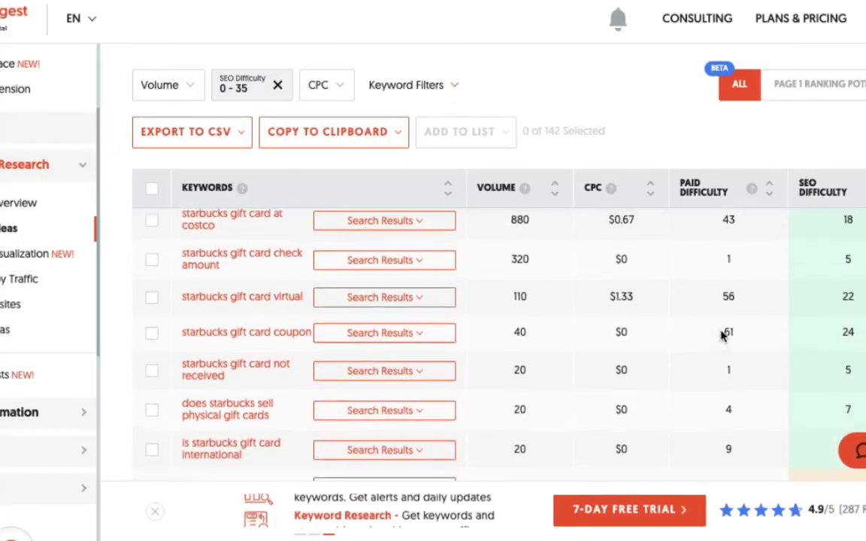
{"action": "scroll", "coordinate": [646, 240], "scroll_direction": "up", "scroll_amount": 2}
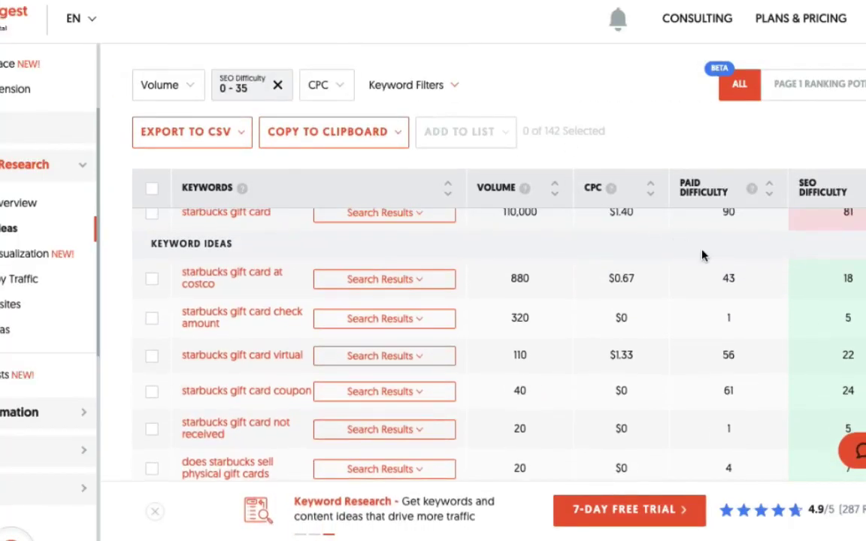
{"action": "scroll", "coordinate": [701, 254], "scroll_direction": "down", "scroll_amount": 3}
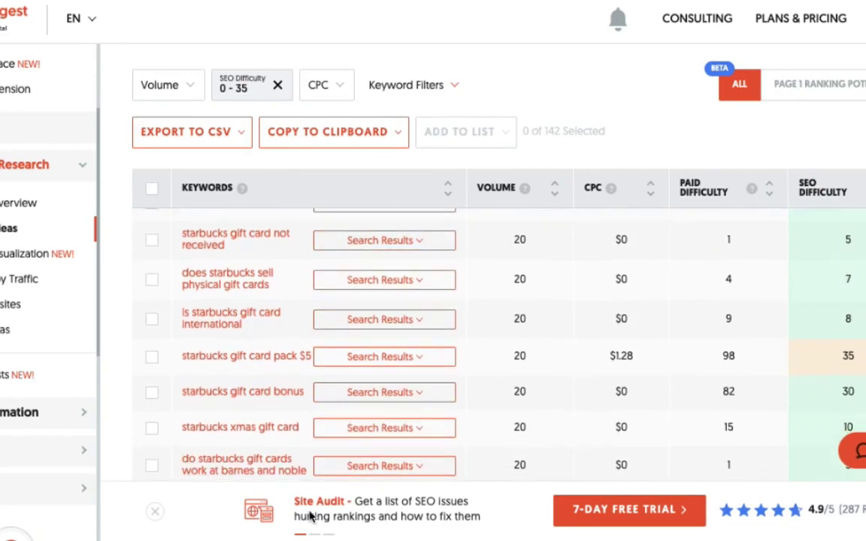
{"action": "scroll", "coordinate": [328, 368], "scroll_direction": "down", "scroll_amount": 2}
{"action": "scroll", "coordinate": [328, 371], "scroll_direction": "up", "scroll_amount": 6}
{"action": "scroll", "coordinate": [588, 114], "scroll_direction": "down", "scroll_amount": 1}
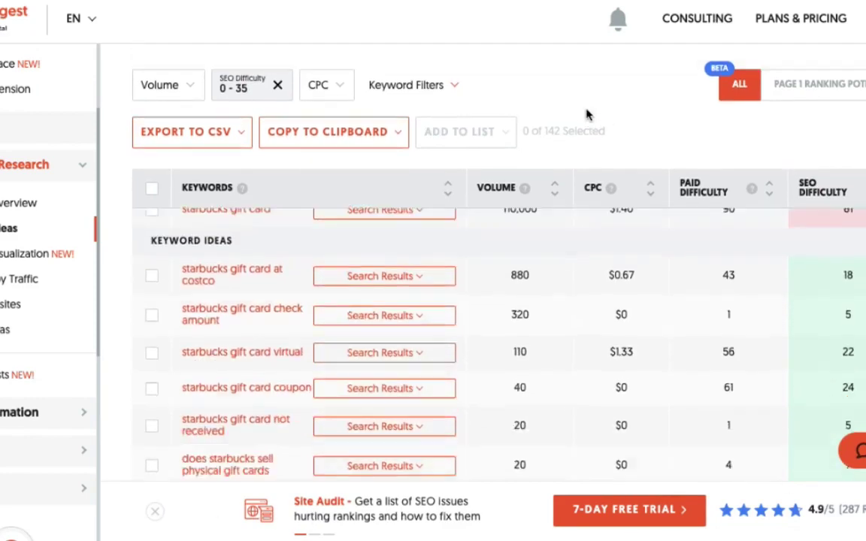
- Examine the filtered Starbucks gift card keywords with their volume and SEO difficulty, down to the end of the accessible list
{"action": "scroll", "coordinate": [588, 114], "scroll_direction": "down", "scroll_amount": 1}
{"action": "scroll", "coordinate": [512, 308], "scroll_direction": "up", "scroll_amount": 2}
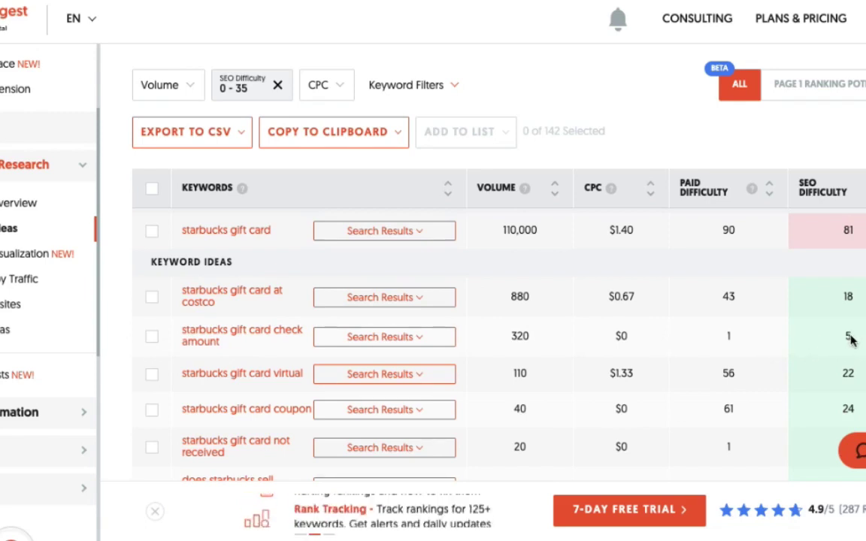
{"action": "scroll", "coordinate": [154, 410], "scroll_direction": "down", "scroll_amount": 2}
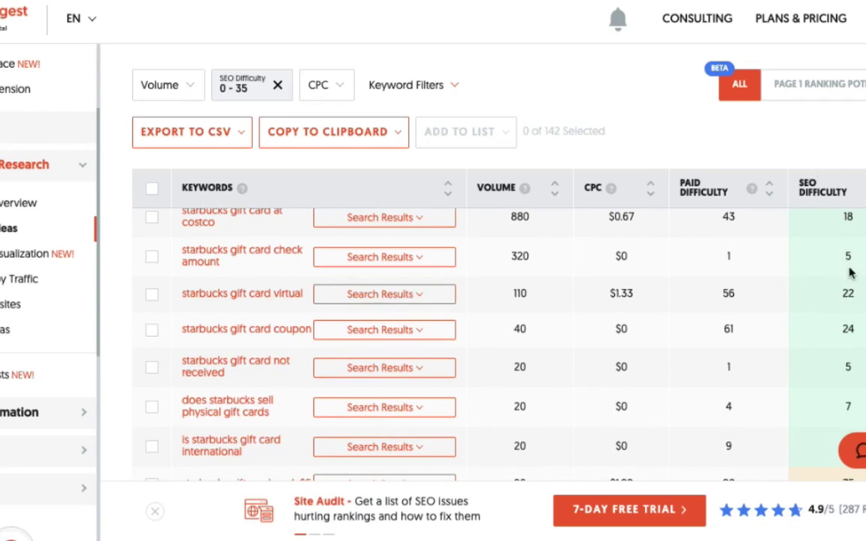
{"action": "scroll", "coordinate": [257, 329], "scroll_direction": "down", "scroll_amount": 1}
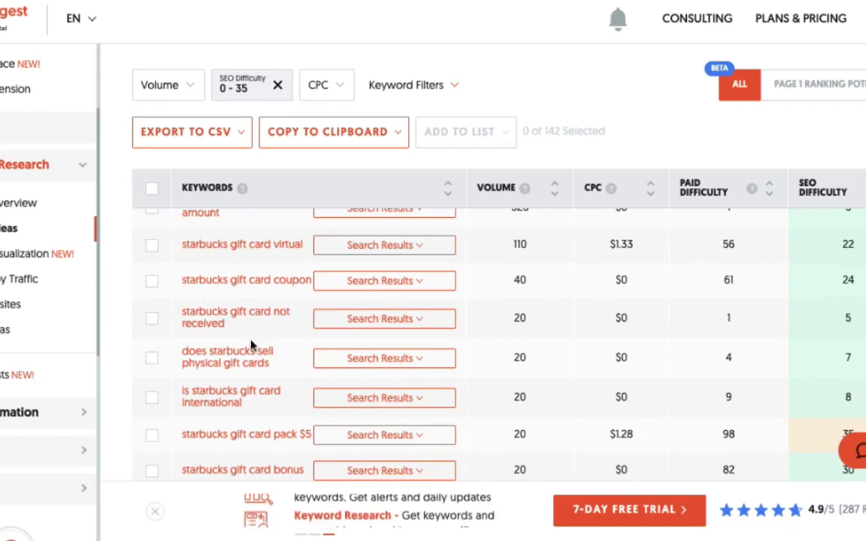
{"action": "scroll", "coordinate": [251, 344], "scroll_direction": "down", "scroll_amount": 1}
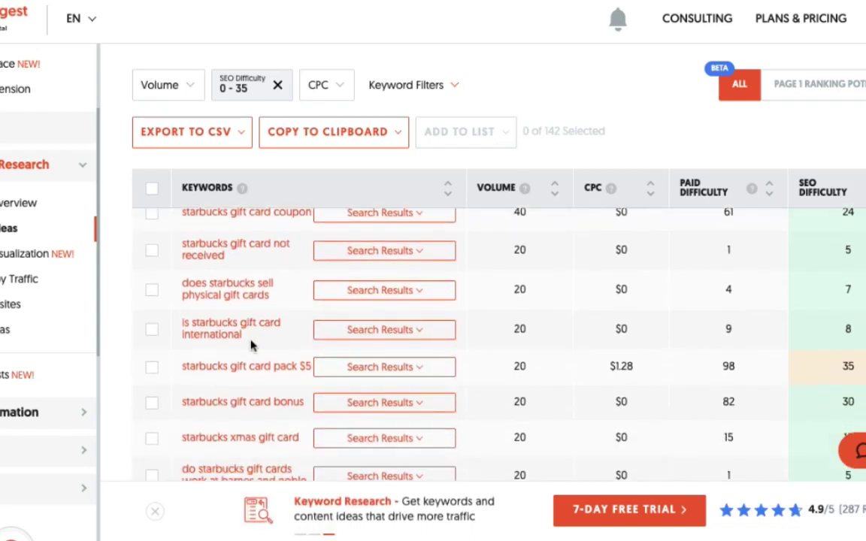
{"action": "scroll", "coordinate": [252, 344], "scroll_direction": "down", "scroll_amount": 10}
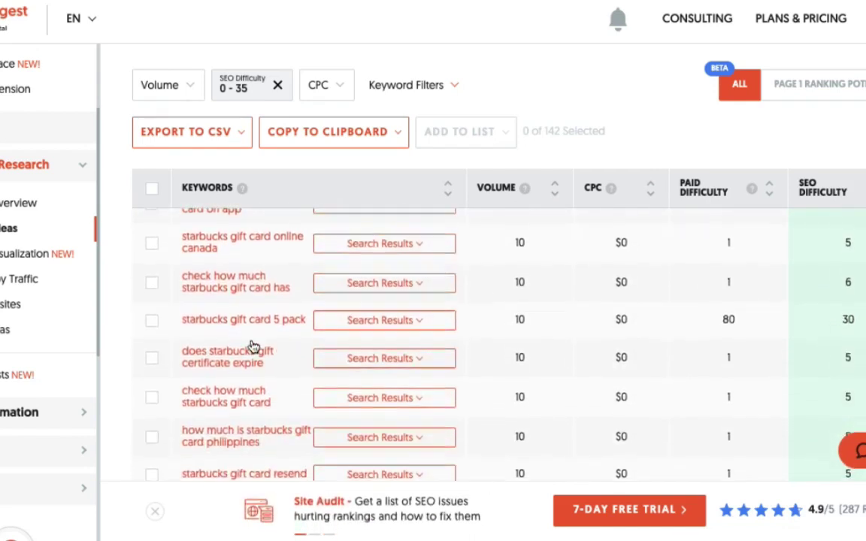
{"action": "scroll", "coordinate": [252, 344], "scroll_direction": "down", "scroll_amount": 3}
{"action": "scroll", "coordinate": [251, 344], "scroll_direction": "up", "scroll_amount": 3}
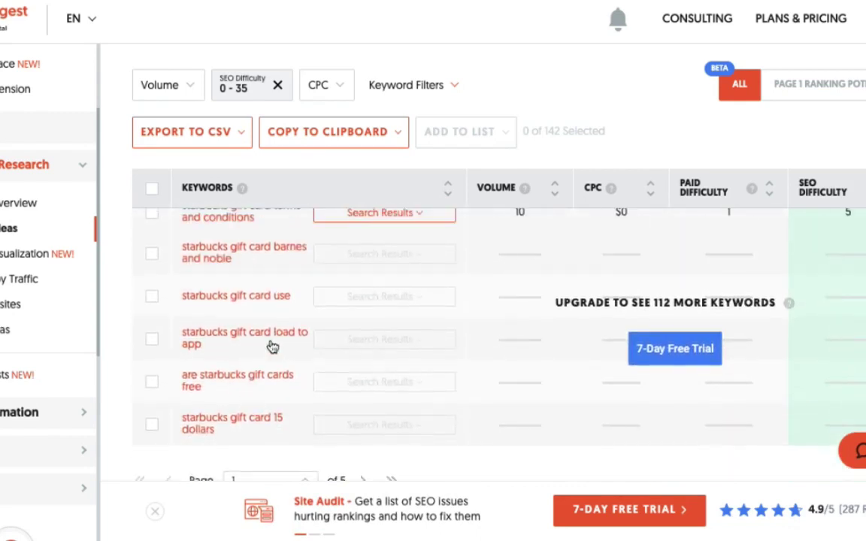
{"action": "scroll", "coordinate": [428, 340], "scroll_direction": "down", "scroll_amount": 1}
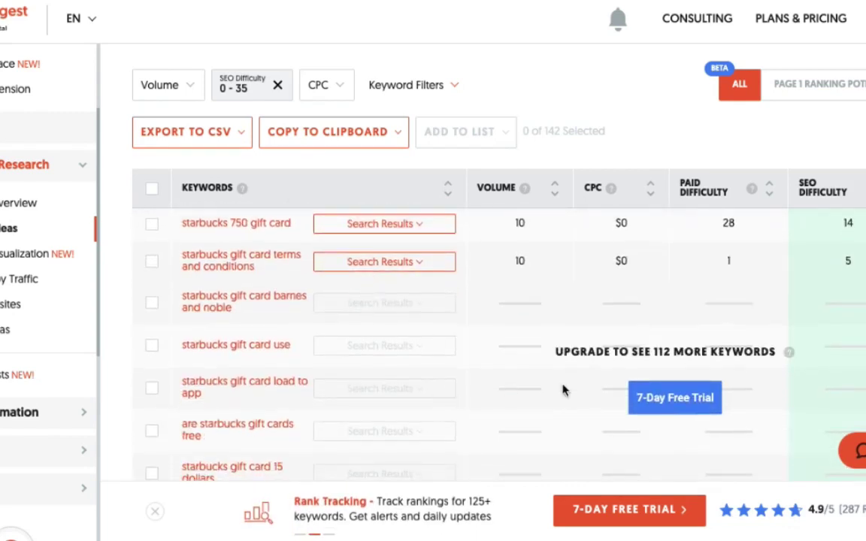
{"action": "scroll", "coordinate": [392, 416], "scroll_direction": "down", "scroll_amount": 1}
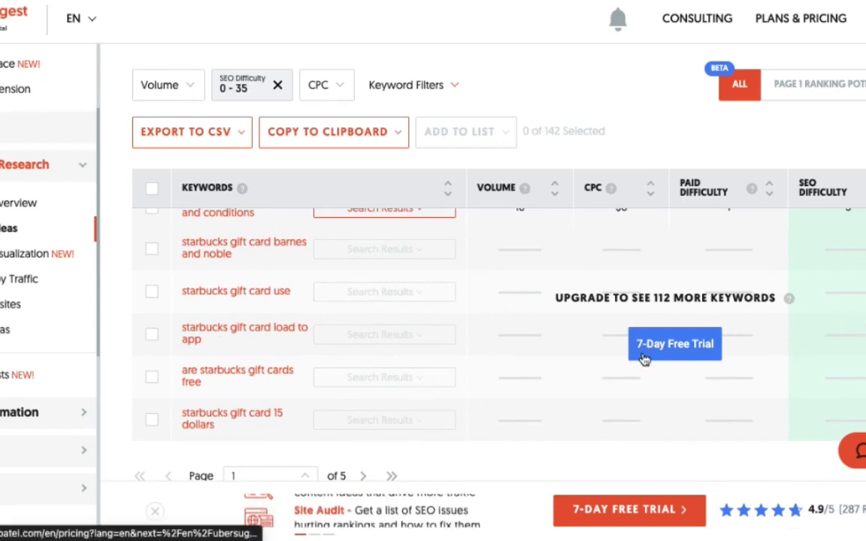
{"action": "scroll", "coordinate": [764, 344], "scroll_direction": "up", "scroll_amount": 3}
{"action": "scroll", "coordinate": [350, 351], "scroll_direction": "up", "scroll_amount": 10}
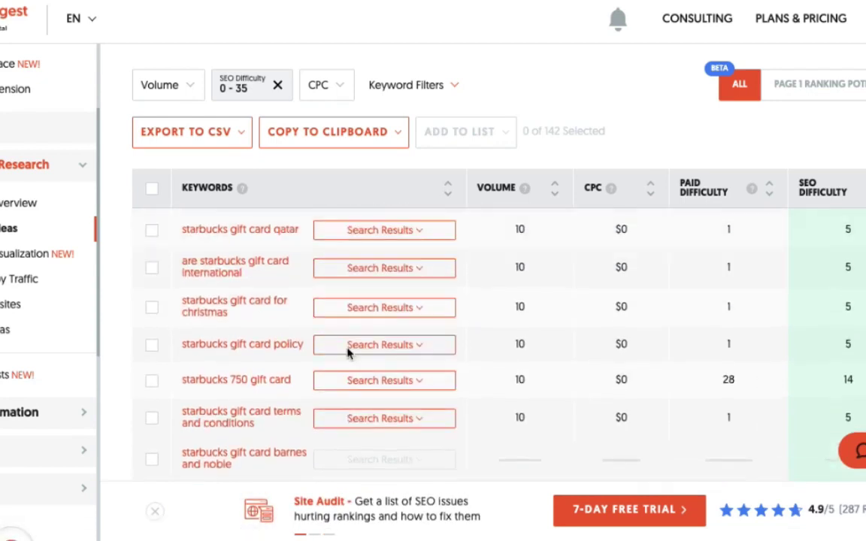
{"action": "scroll", "coordinate": [551, 326], "scroll_direction": "up", "scroll_amount": 3}
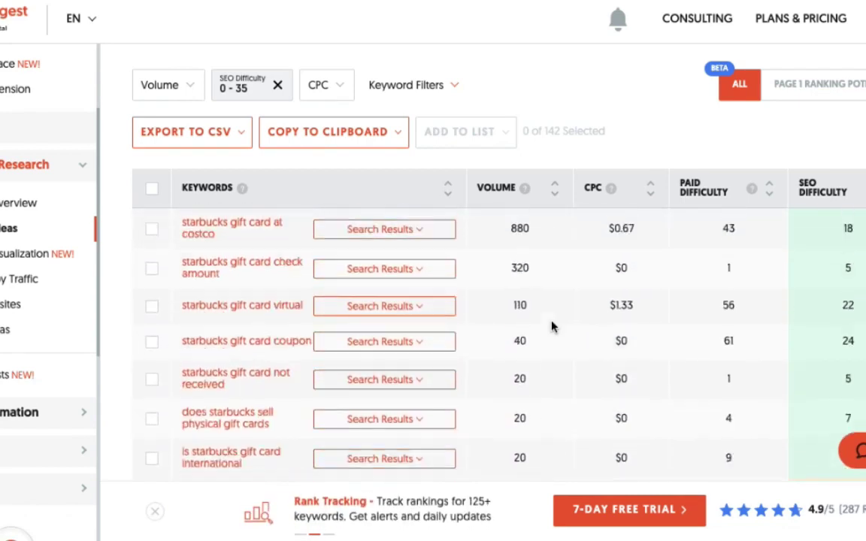
- Select the keyword ideas from "starbucks gift card at costco" through "add money to starbucks gift card"
{"action": "scroll", "coordinate": [551, 326], "scroll_direction": "down", "scroll_amount": 1}
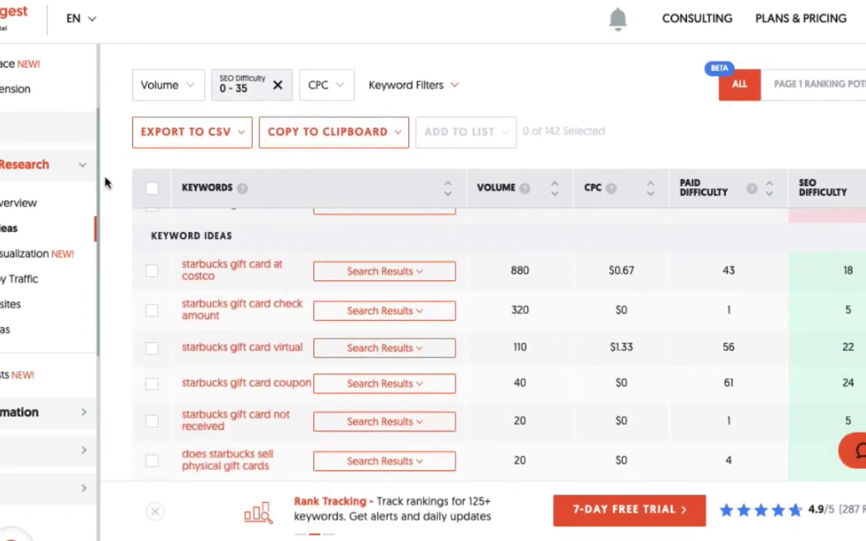
{"action": "left_click", "coordinate": [151, 272]}
{"action": "left_click", "coordinate": [151, 310]}
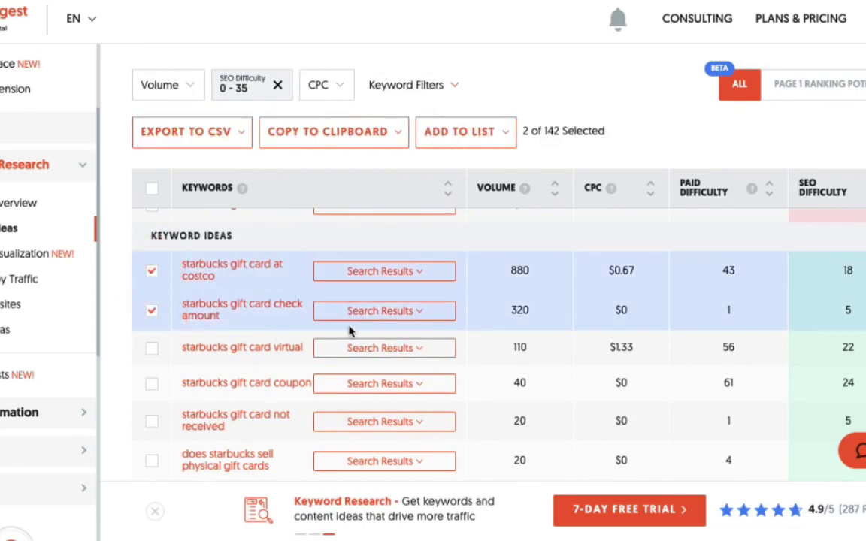
{"action": "scroll", "coordinate": [155, 302], "scroll_direction": "down", "scroll_amount": 1}
{"action": "left_click", "coordinate": [155, 298]}
{"action": "scroll", "coordinate": [159, 281], "scroll_direction": "down", "scroll_amount": 2}
{"action": "left_click", "coordinate": [153, 333], "text": "shift"}
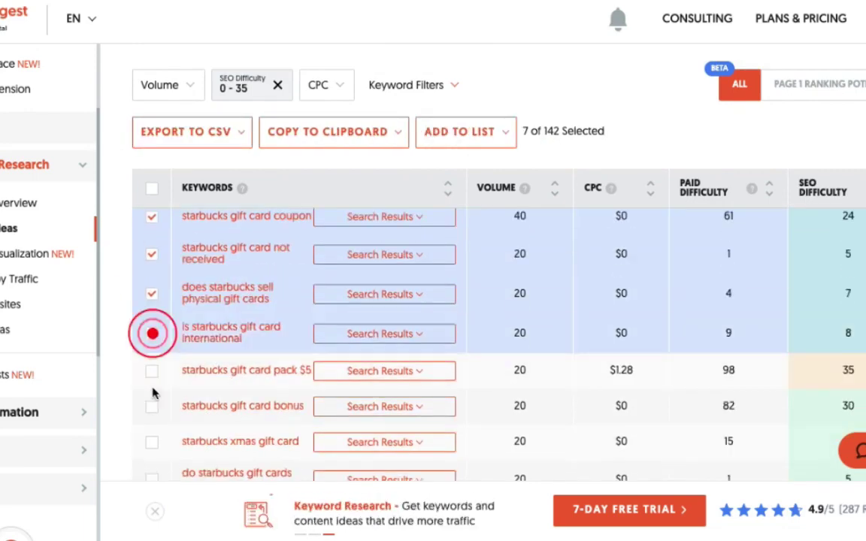
{"action": "left_click", "coordinate": [151, 441], "text": "shift"}
{"action": "scroll", "coordinate": [155, 316], "scroll_direction": "down", "scroll_amount": 3}
{"action": "left_click", "coordinate": [151, 290], "text": "shift"}
{"action": "scroll", "coordinate": [518, 392], "scroll_direction": "down", "scroll_amount": 3}
{"action": "scroll", "coordinate": [150, 295], "scroll_direction": "up", "scroll_amount": 6}
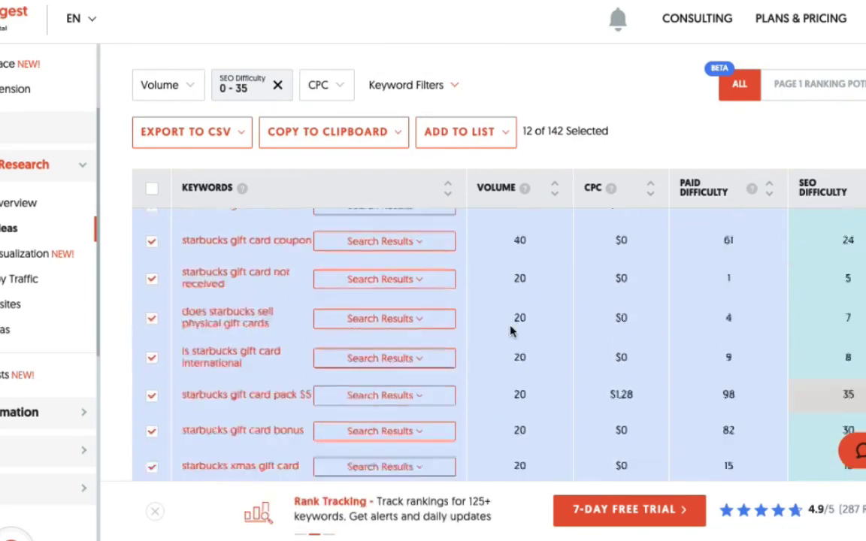
{"action": "scroll", "coordinate": [505, 338], "scroll_direction": "down", "scroll_amount": 3}
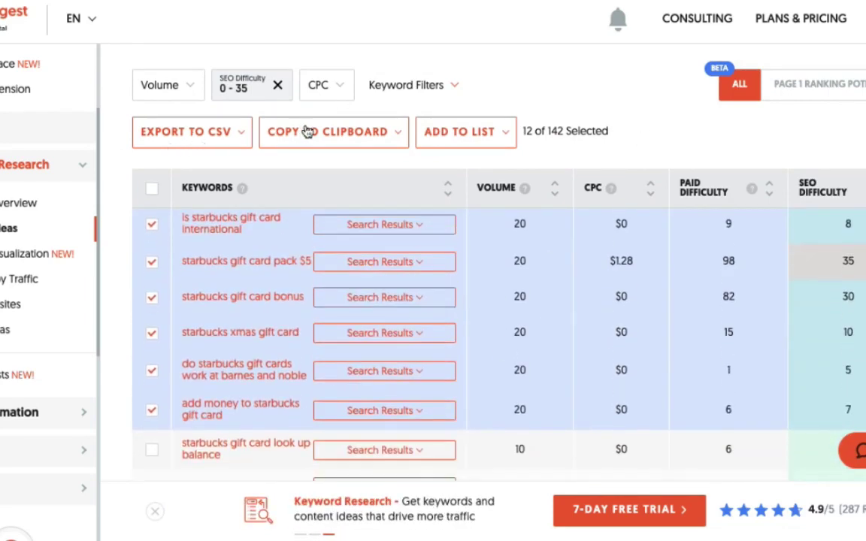
- Copy the selected keywords into the document's numbered list under "$1000 Starbucks Gift Card" and remove the empty last item
{"action": "left_click", "coordinate": [319, 131]}
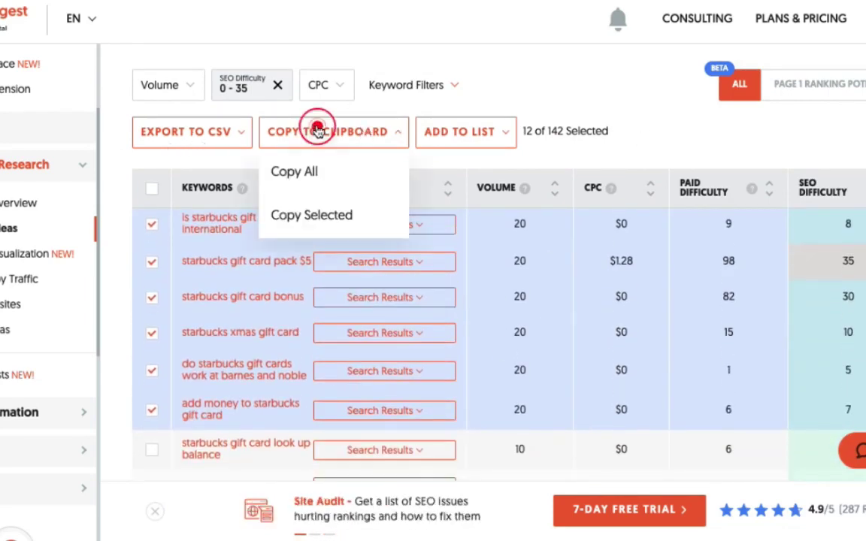
{"action": "left_click", "coordinate": [311, 217]}
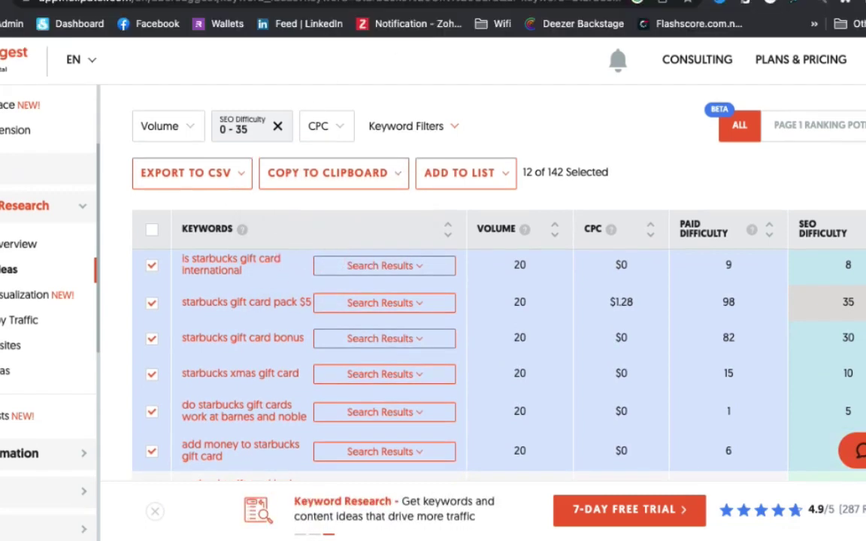
{"action": "key", "text": "ctrl+Tab"}
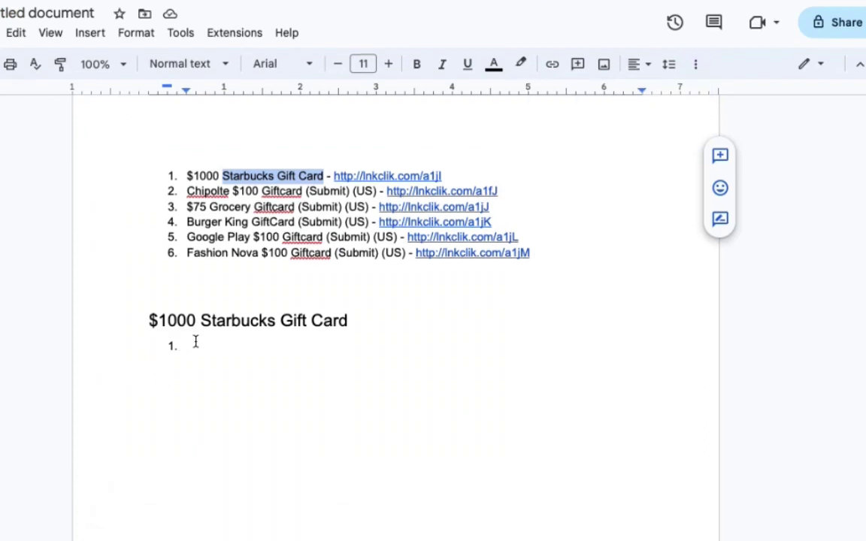
{"action": "left_click", "coordinate": [188, 345]}
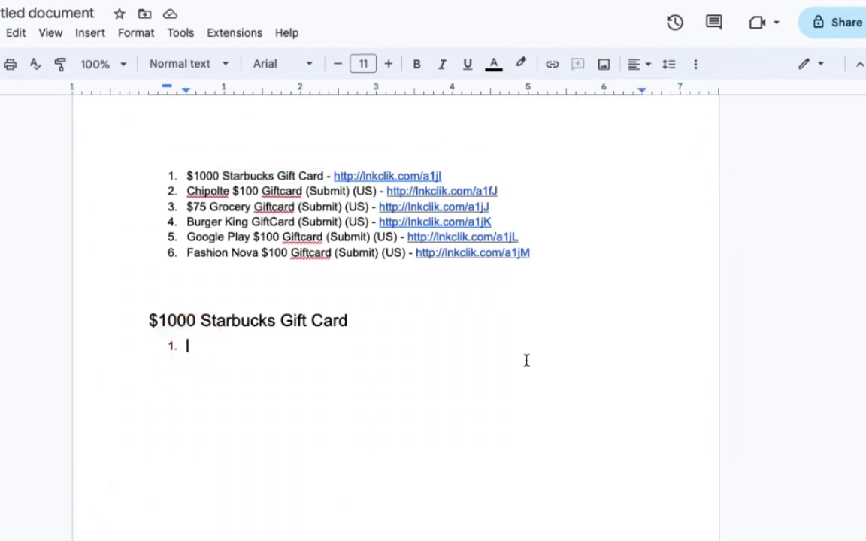
{"action": "key", "text": "super+v"}
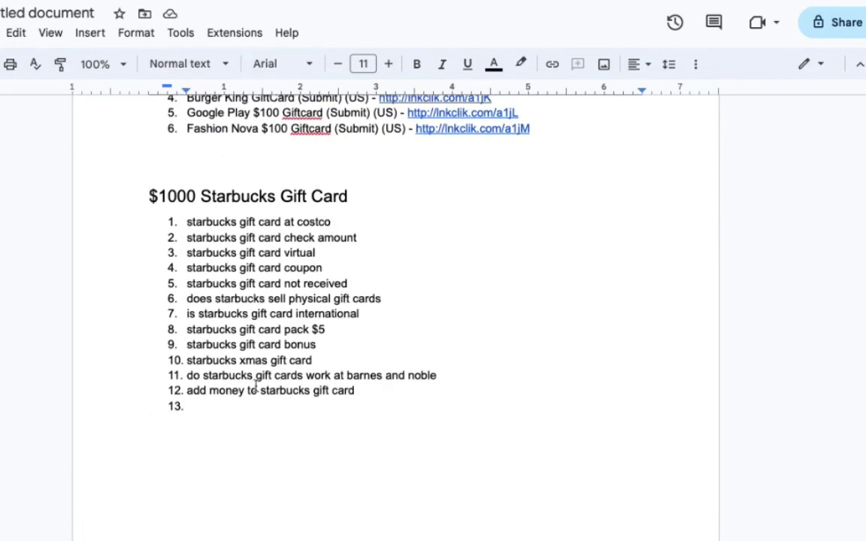
{"action": "key", "text": "BackSpace"}
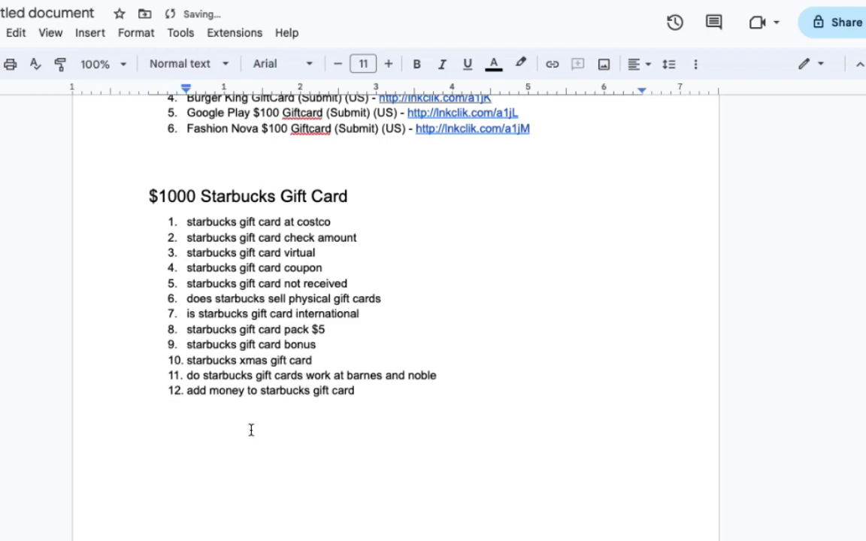
{"action": "key", "text": "BackSpace"}
{"action": "key", "text": "BackSpace"}
- Copy "Fashion Nova $100 Giftcard (Submit) (US)" from the offer list to below the Starbucks keywords and remove its list numbering
{"action": "scroll", "coordinate": [361, 225], "scroll_direction": "up", "scroll_amount": 3}
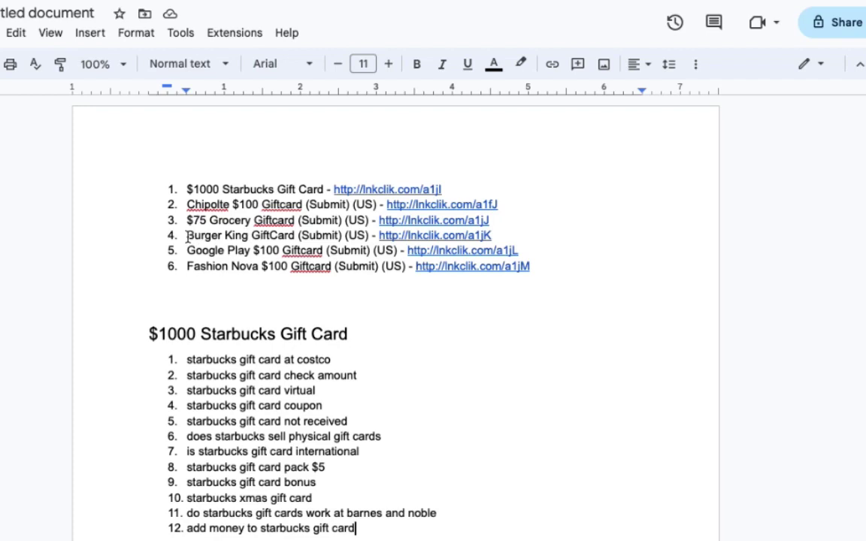
{"action": "scroll", "coordinate": [222, 215], "scroll_direction": "down", "scroll_amount": 2}
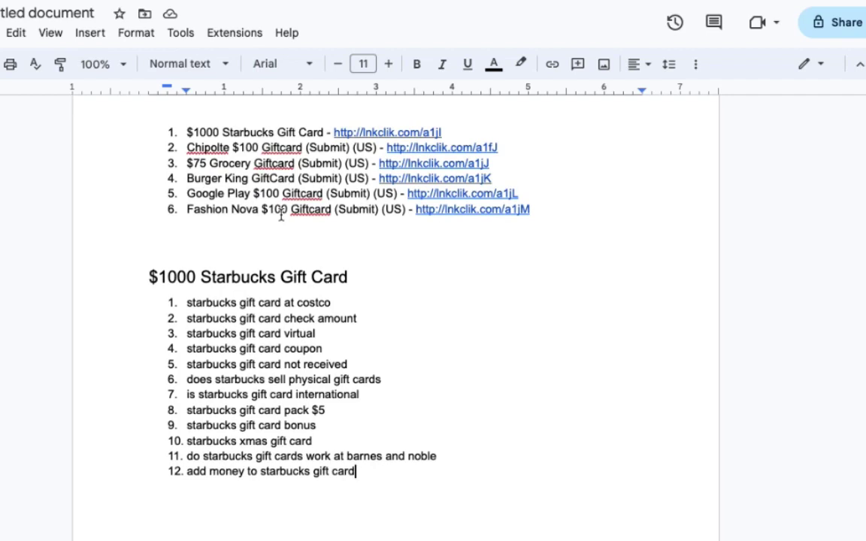
{"action": "left_click_drag", "start_coordinate": [189, 209], "coordinate": [405, 213]}
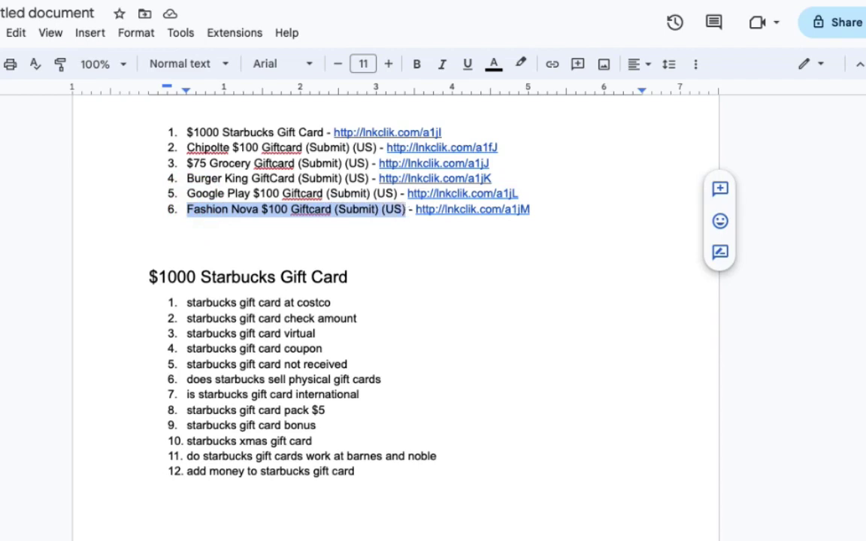
{"action": "scroll", "coordinate": [349, 344], "scroll_direction": "down", "scroll_amount": 4}
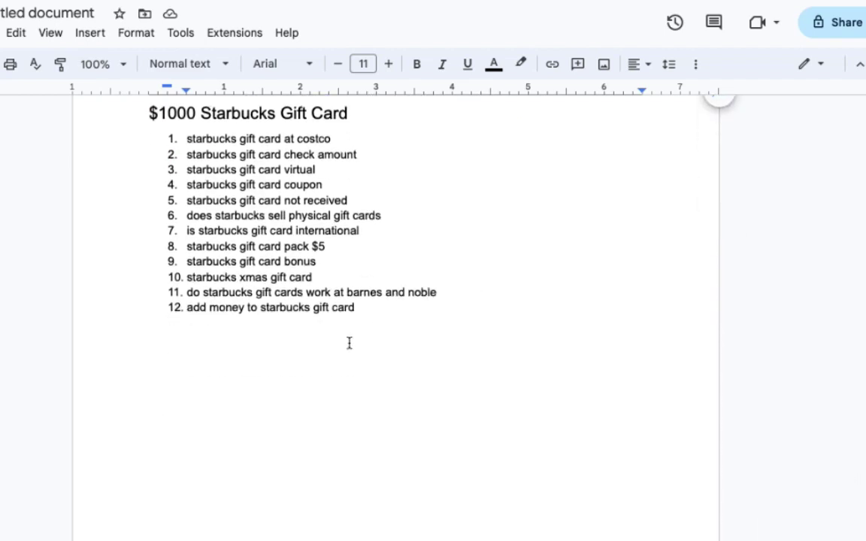
{"action": "left_click", "coordinate": [203, 357]}
{"action": "key", "text": "Return"}
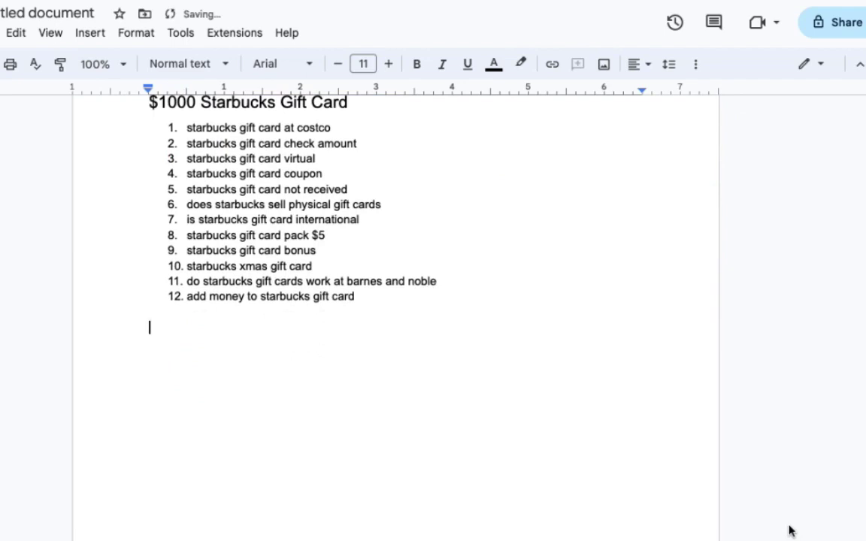
{"action": "key", "text": "ctrl+v"}
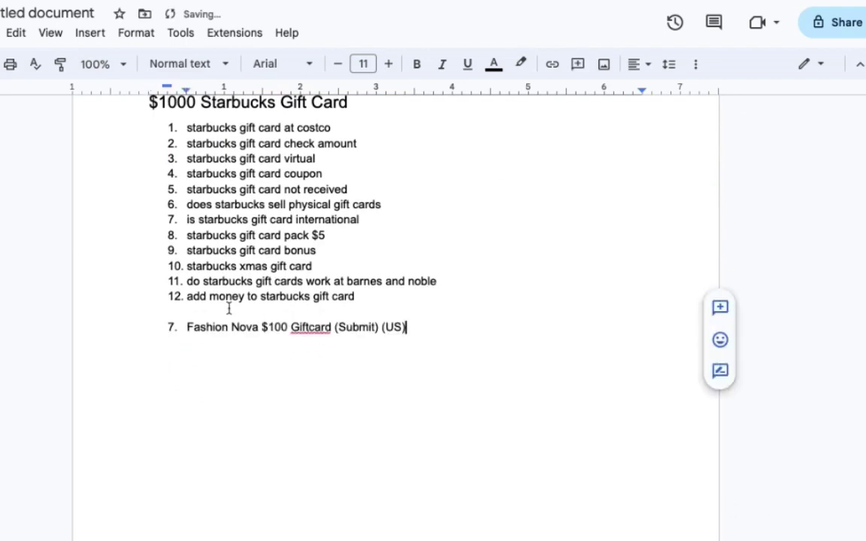
{"action": "left_click", "coordinate": [186, 327]}
{"action": "key", "text": "BackSpace"}
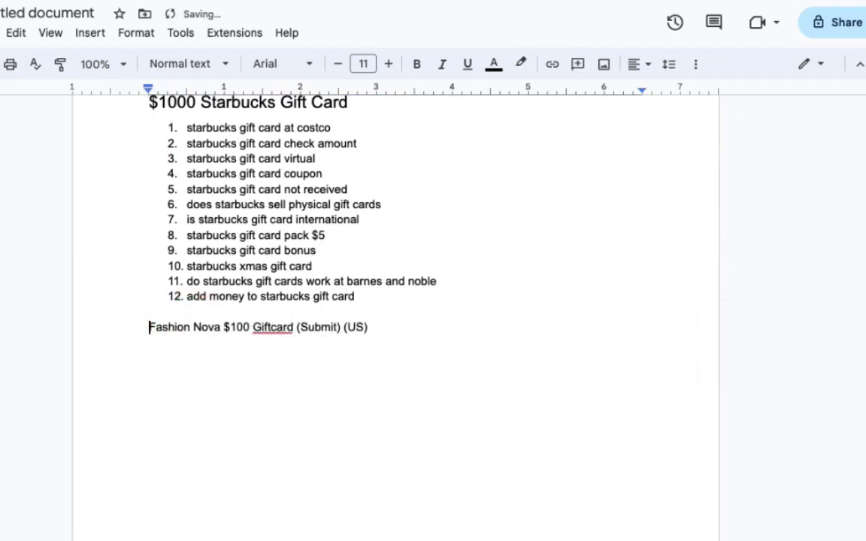
- Apply the Heading 2 style to the "Fashion Nova $100 Giftcard (Submit) (US)" line below the Starbucks keywords
{"action": "left_click", "coordinate": [368, 328]}
{"action": "left_click_drag", "start_coordinate": [368, 328], "coordinate": [145, 331]}
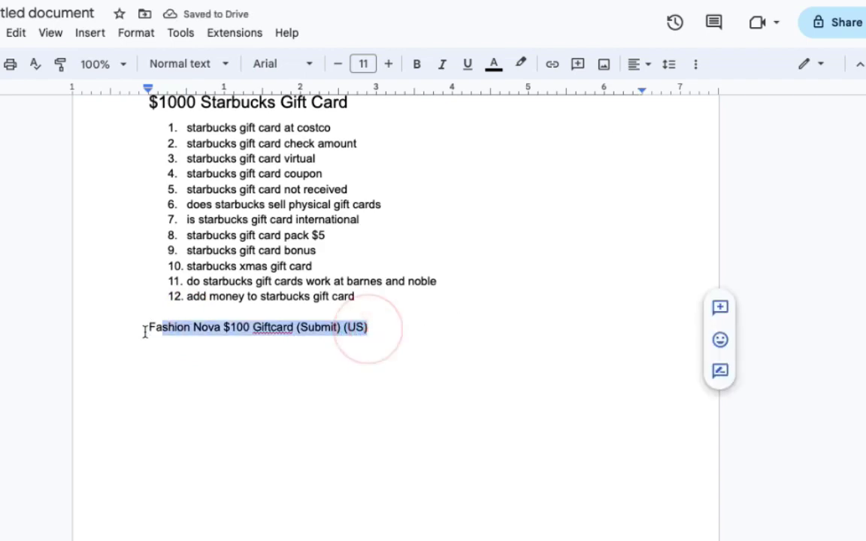
{"action": "left_click", "coordinate": [210, 68]}
{"action": "mouse_move", "coordinate": [271, 335]}
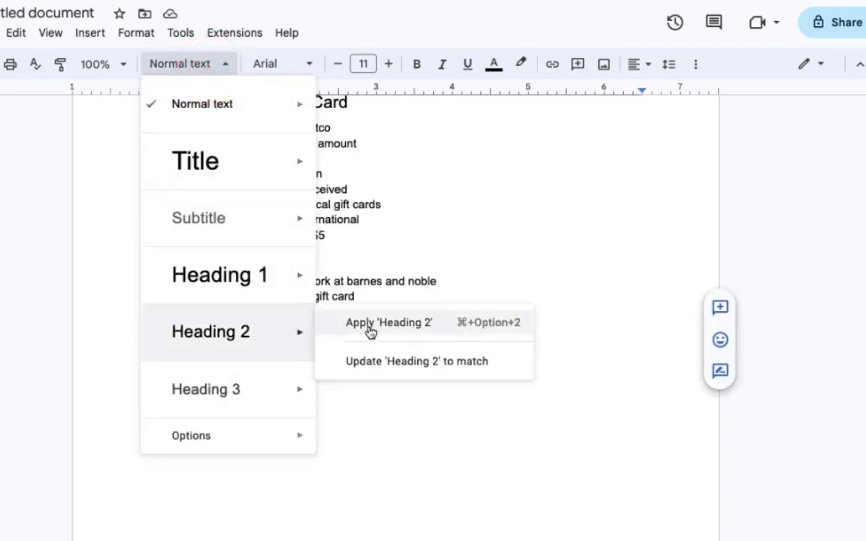
{"action": "left_click", "coordinate": [377, 324]}
{"action": "left_click", "coordinate": [517, 372]}
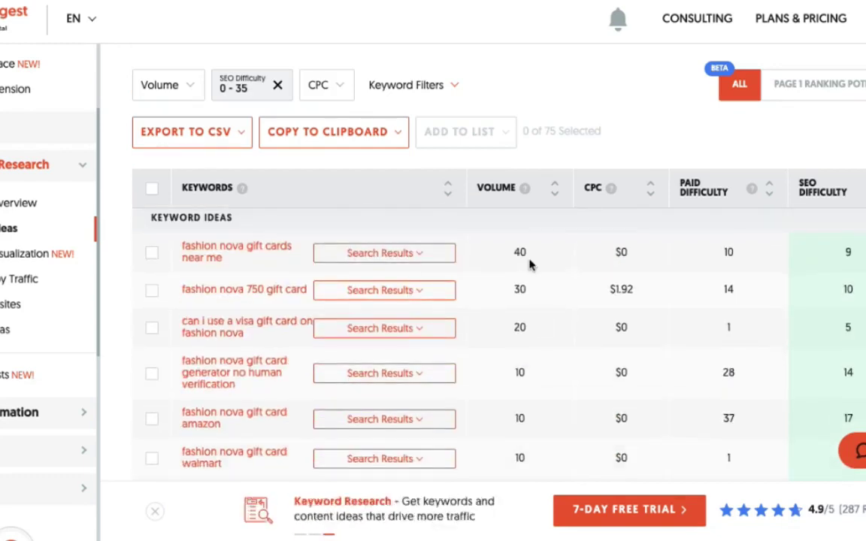
- Select the Fashion Nova gift card keywords in Ubersuggest, from "fashion nova giftcard" through "can you get fashion nova gift cards"
{"action": "left_click", "coordinate": [151, 294]}
{"action": "left_click", "coordinate": [151, 337]}
{"action": "scroll", "coordinate": [155, 315], "scroll_direction": "down", "scroll_amount": 10}
{"action": "left_click", "coordinate": [155, 305]}
{"action": "left_click", "coordinate": [154, 421]}
{"action": "left_click", "coordinate": [155, 457]}
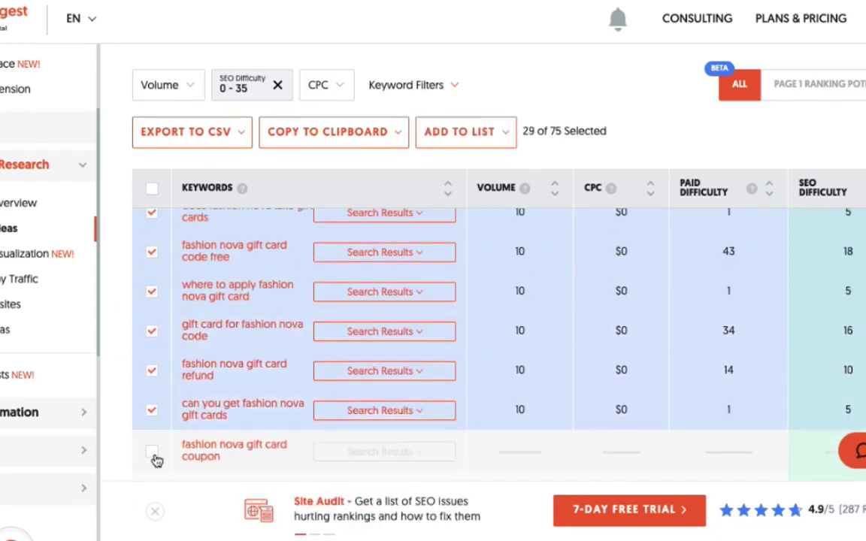
{"action": "scroll", "coordinate": [155, 451], "scroll_direction": "up", "scroll_amount": 15}
{"action": "left_click", "coordinate": [151, 255]}
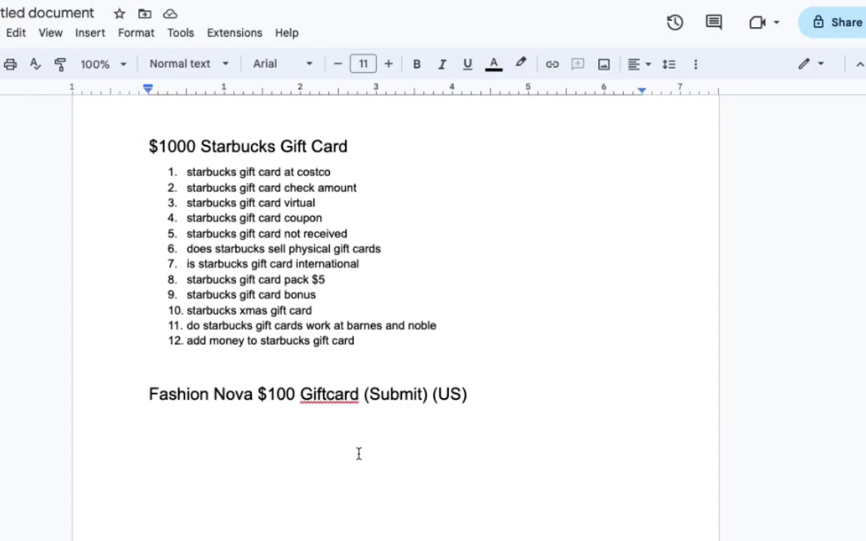
- Paste the copied Fashion Nova keywords under the "Fashion Nova $100 Giftcard (Submit) (US)" heading in the document and review the pasted list
{"action": "key", "text": "ctrl+v"}
{"action": "scroll", "coordinate": [456, 437], "scroll_direction": "up", "scroll_amount": 5}
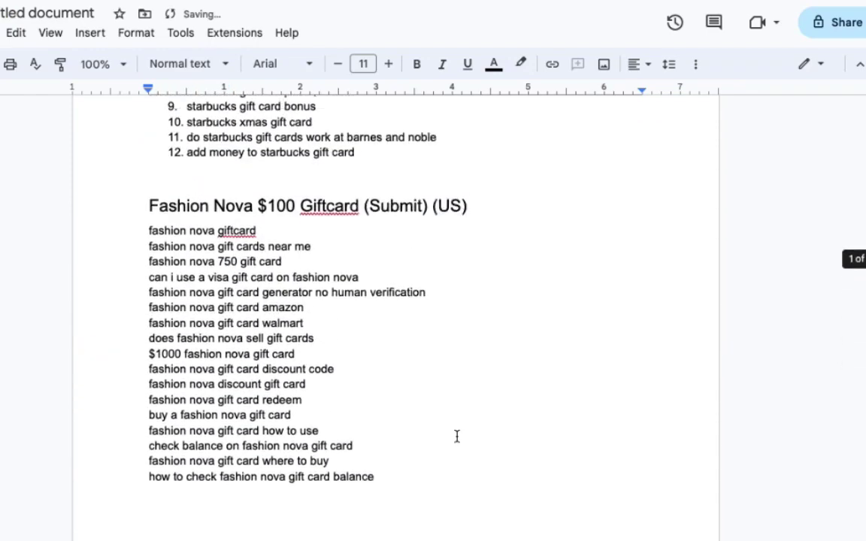
{"action": "scroll", "coordinate": [456, 437], "scroll_direction": "down", "scroll_amount": 6}
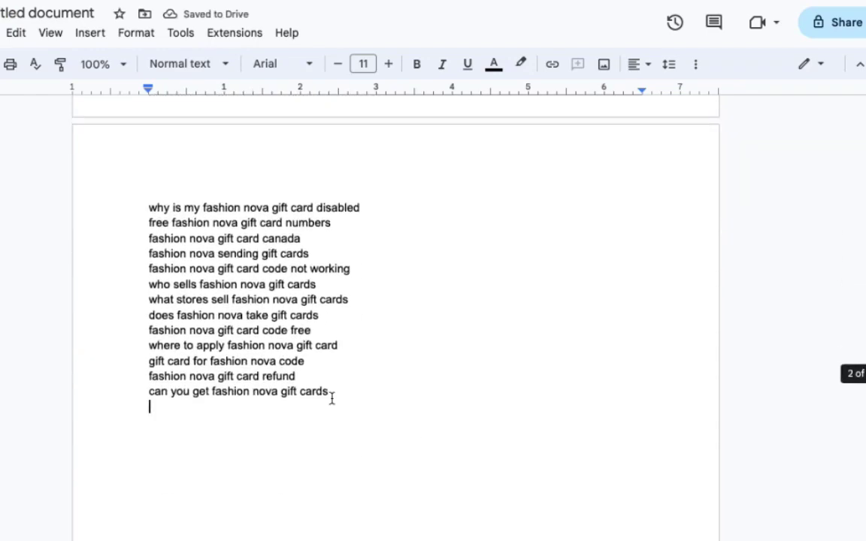
- Format all the Fashion Nova keywords under the "Fashion Nova $100 Giftcard (Submit) (US)" heading as a numbered list
{"action": "left_click_drag", "start_coordinate": [335, 392], "coordinate": [145, 302]}
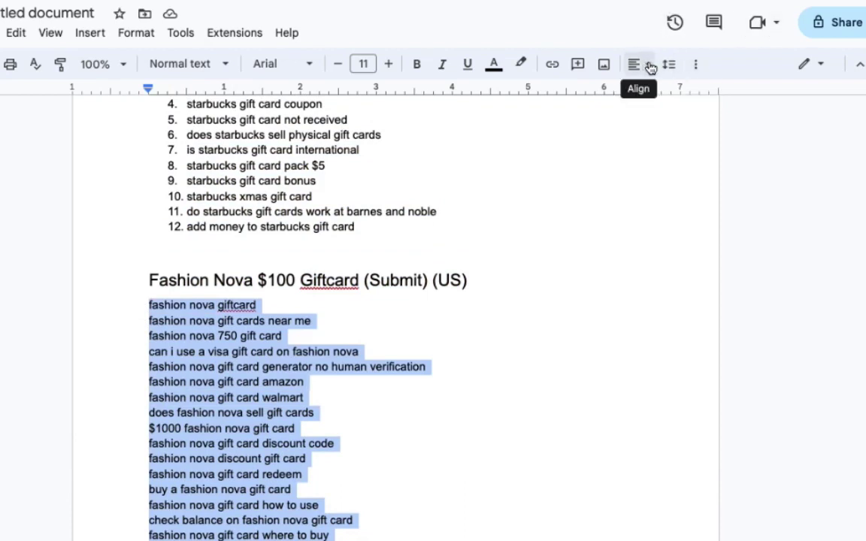
{"action": "left_click", "coordinate": [695, 64]}
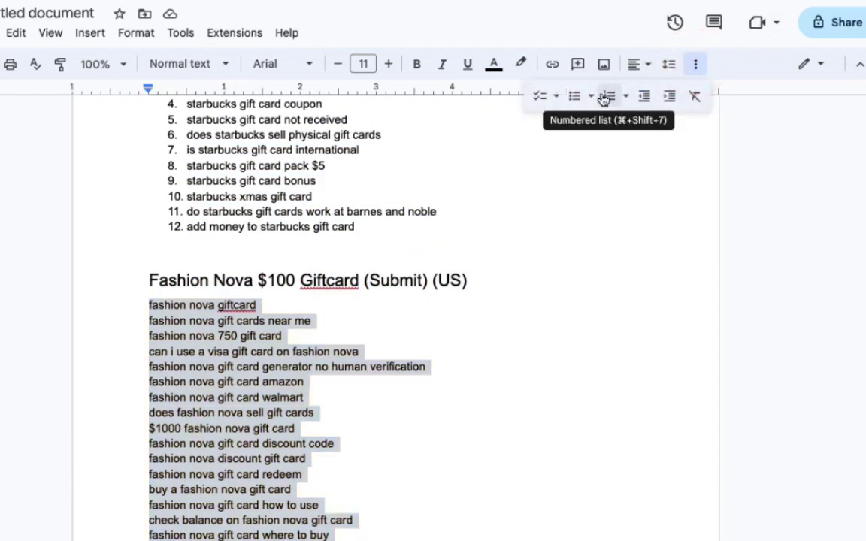
{"action": "left_click", "coordinate": [605, 97]}
{"action": "left_click", "coordinate": [457, 348]}
- Review the offer links and the numbered Starbucks and Fashion Nova keyword lists throughout the document
{"action": "scroll", "coordinate": [530, 351], "scroll_direction": "down", "scroll_amount": 5}
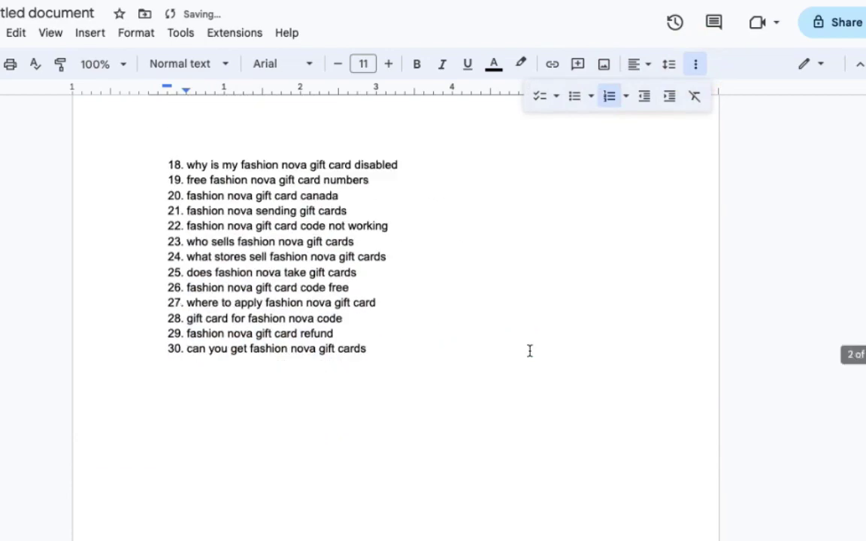
{"action": "scroll", "coordinate": [530, 351], "scroll_direction": "down", "scroll_amount": 2}
{"action": "scroll", "coordinate": [530, 350], "scroll_direction": "up", "scroll_amount": 4}
{"action": "scroll", "coordinate": [529, 351], "scroll_direction": "down", "scroll_amount": 3}
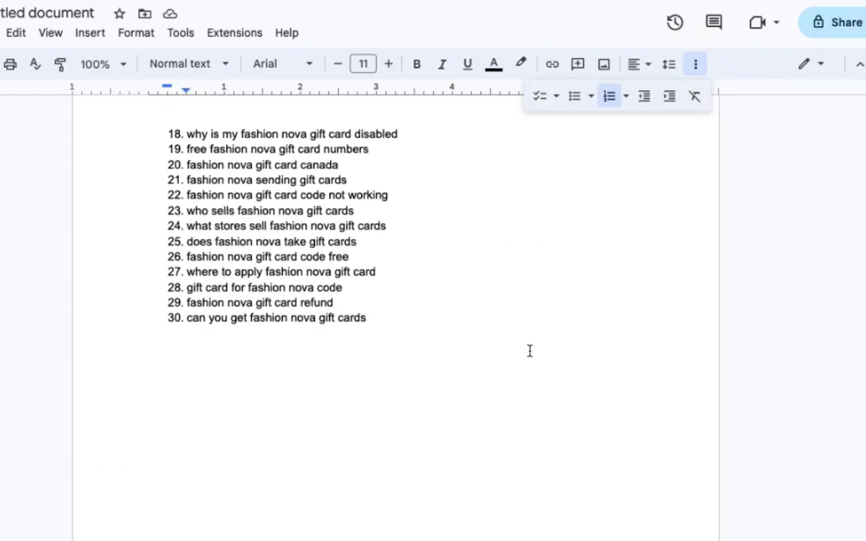
{"action": "scroll", "coordinate": [529, 351], "scroll_direction": "up", "scroll_amount": 10}
{"action": "scroll", "coordinate": [530, 351], "scroll_direction": "down", "scroll_amount": 2}
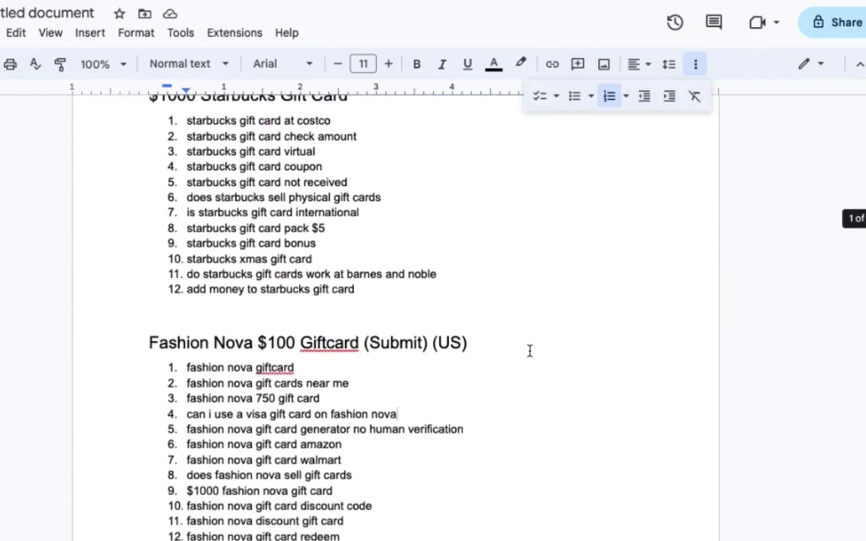
{"action": "scroll", "coordinate": [529, 351], "scroll_direction": "up", "scroll_amount": 5}
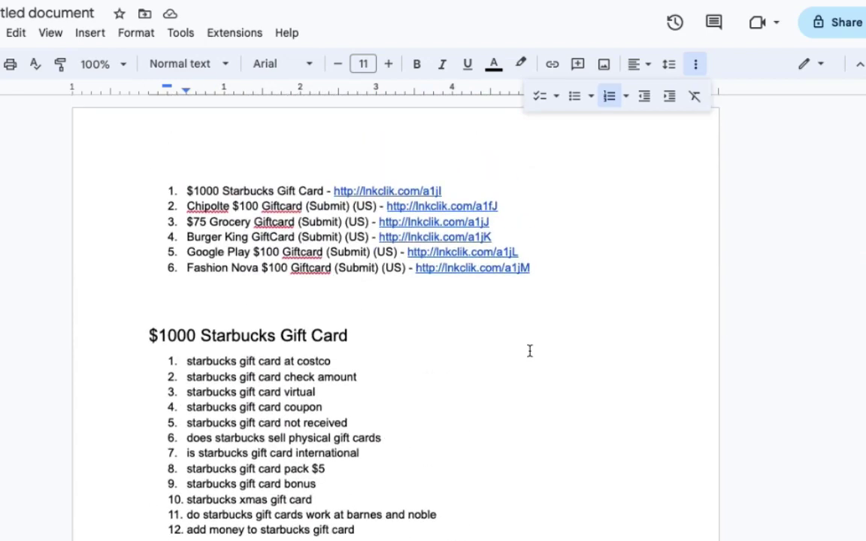
{"action": "scroll", "coordinate": [519, 376], "scroll_direction": "down", "scroll_amount": 1}
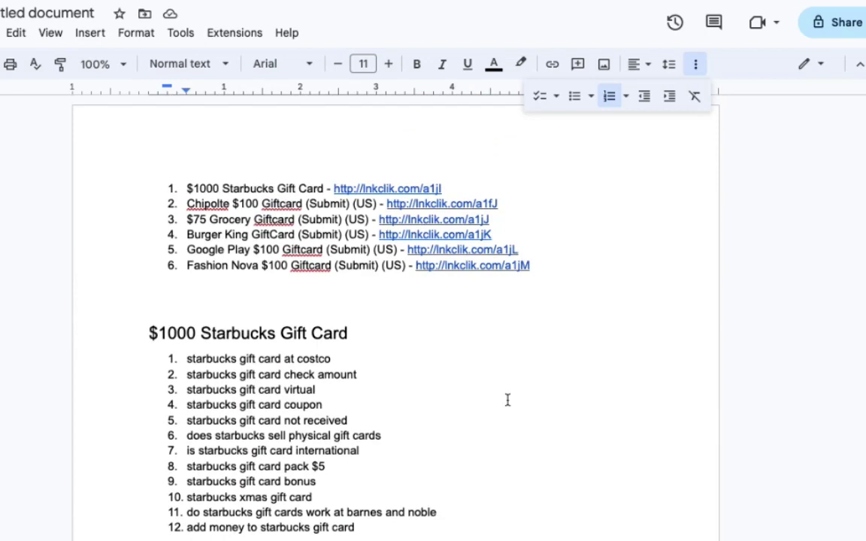
{"action": "scroll", "coordinate": [507, 399], "scroll_direction": "down", "scroll_amount": 15}
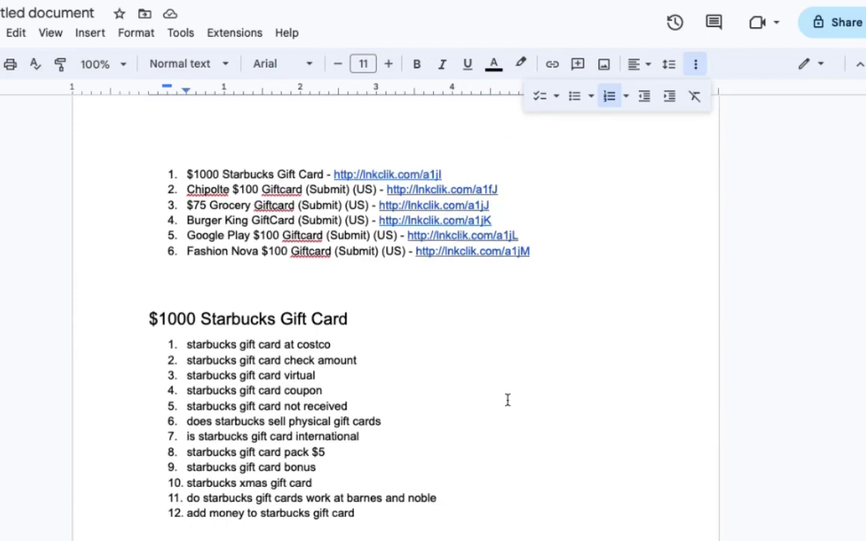
{"action": "scroll", "coordinate": [507, 400], "scroll_direction": "up", "scroll_amount": 12}
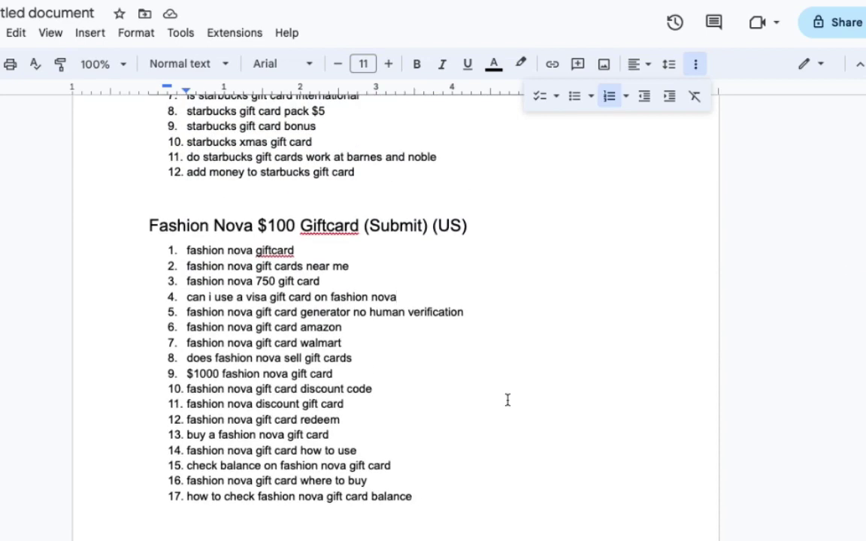
{"action": "scroll", "coordinate": [360, 316], "scroll_direction": "up", "scroll_amount": 5}
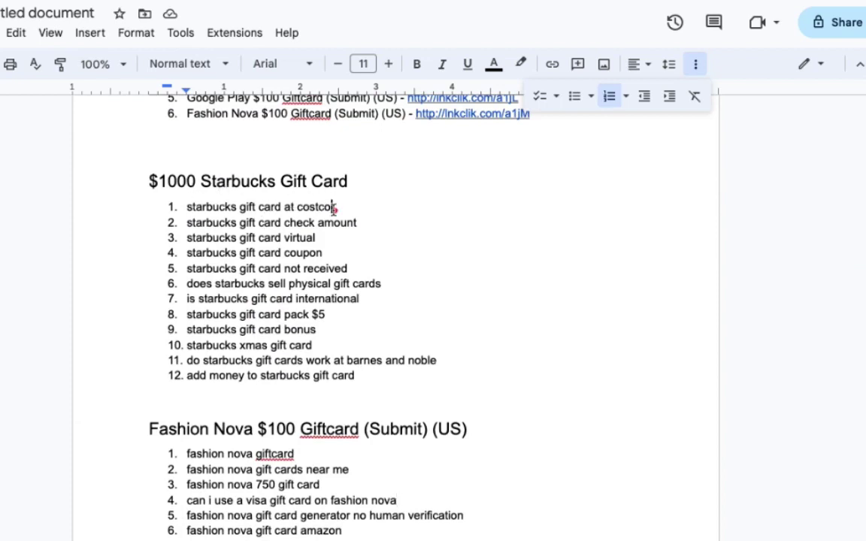
- Copy the keyword "starbucks gift card at costco" from the document and paste it into a new ChatGPT prompt
{"action": "left_click_drag", "start_coordinate": [335, 209], "coordinate": [182, 210]}
{"action": "key", "text": "ctrl+c"}
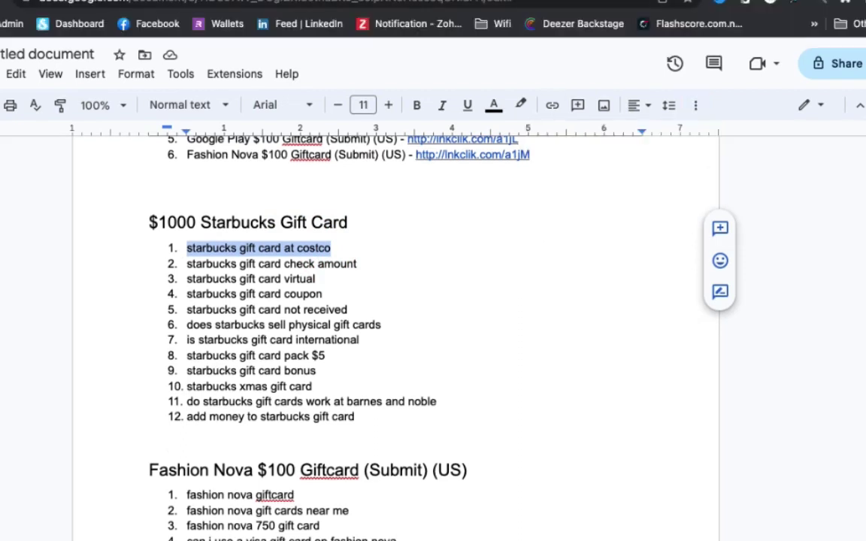
{"action": "key", "text": "ctrl+Tab"}
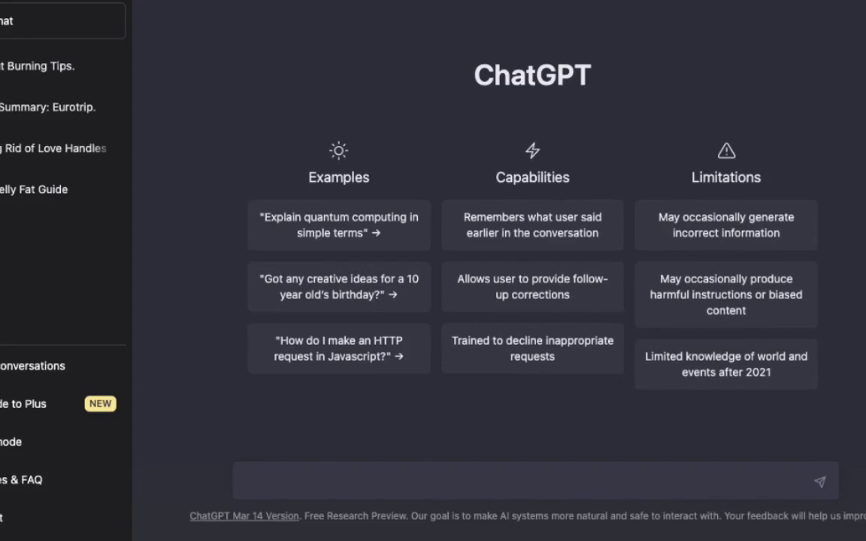
{"action": "key", "text": "ctrl+v"}
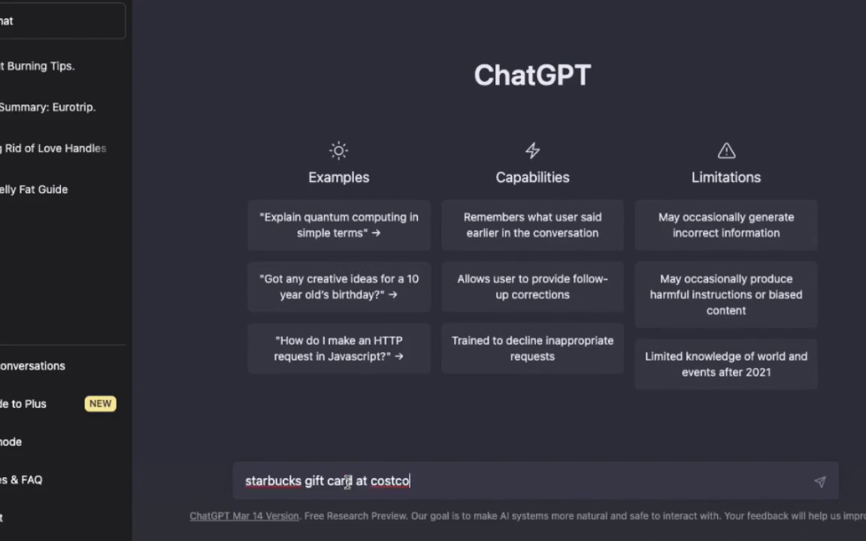
- Expand the prompt to: write an article on how to get "starbucks gift card at costco", with the keyword in quotes, and submit it
{"action": "left_click", "coordinate": [244, 482]}
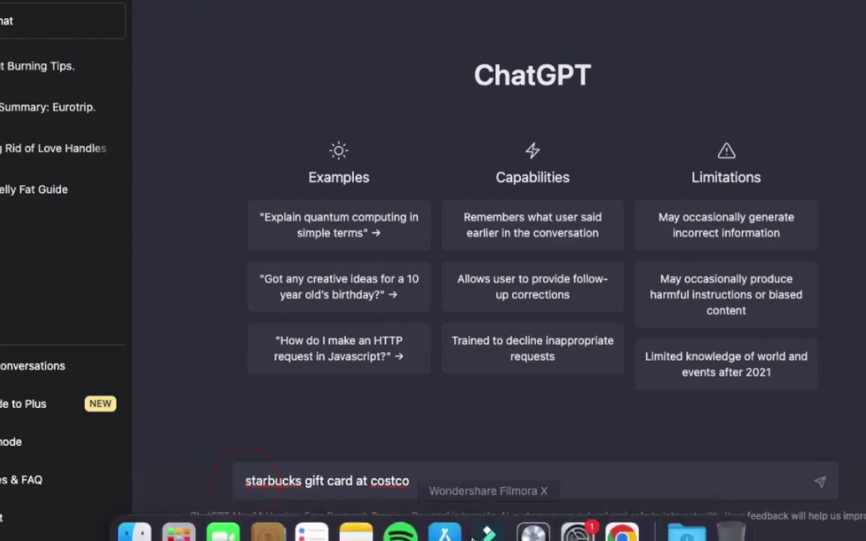
{"action": "type", "text": "write an article on ho"}
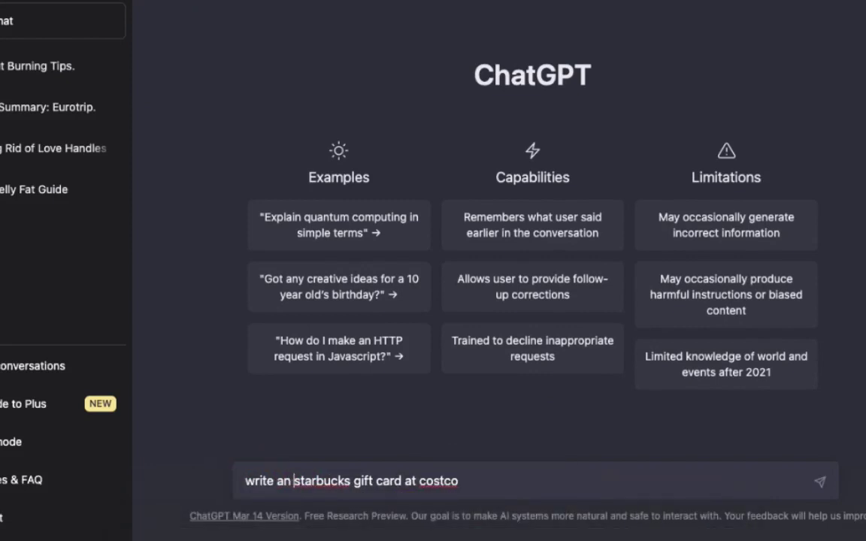
{"action": "type", "text": "w to get"}
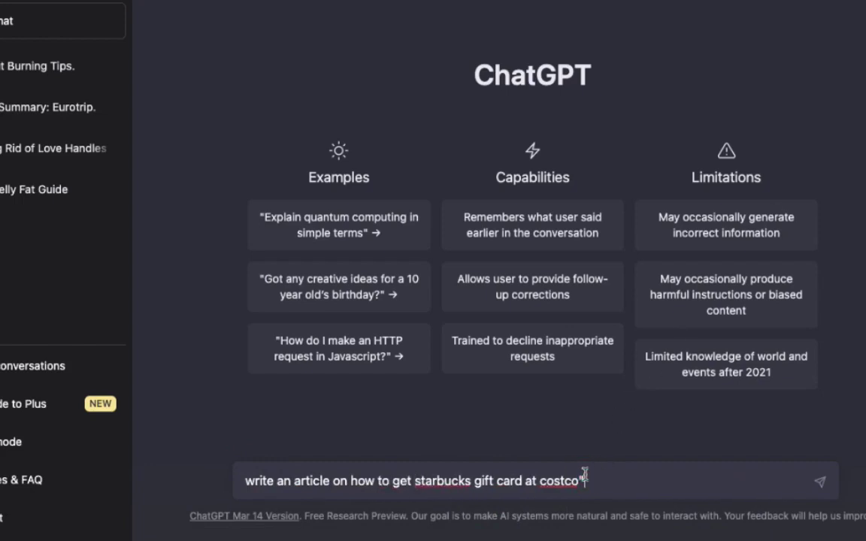
{"action": "left_click", "coordinate": [415, 481]}
{"action": "type", "text": "\""}
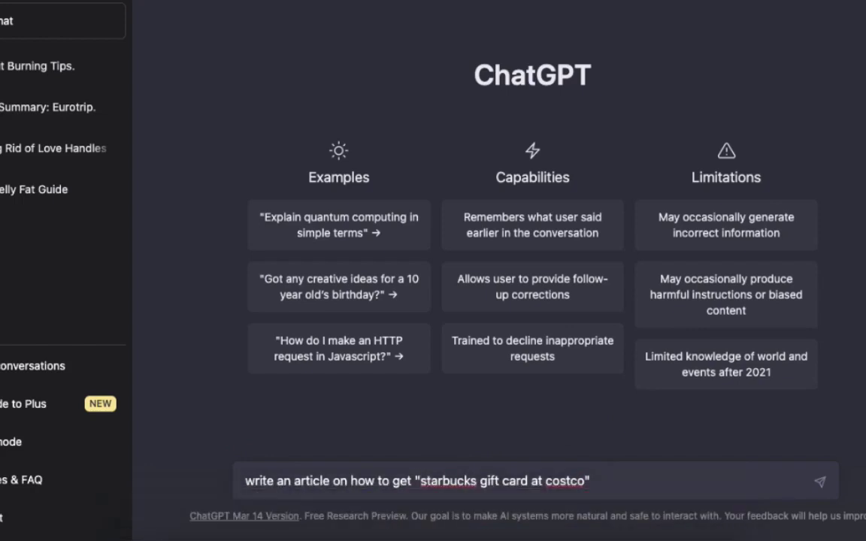
{"action": "left_click", "coordinate": [819, 479]}
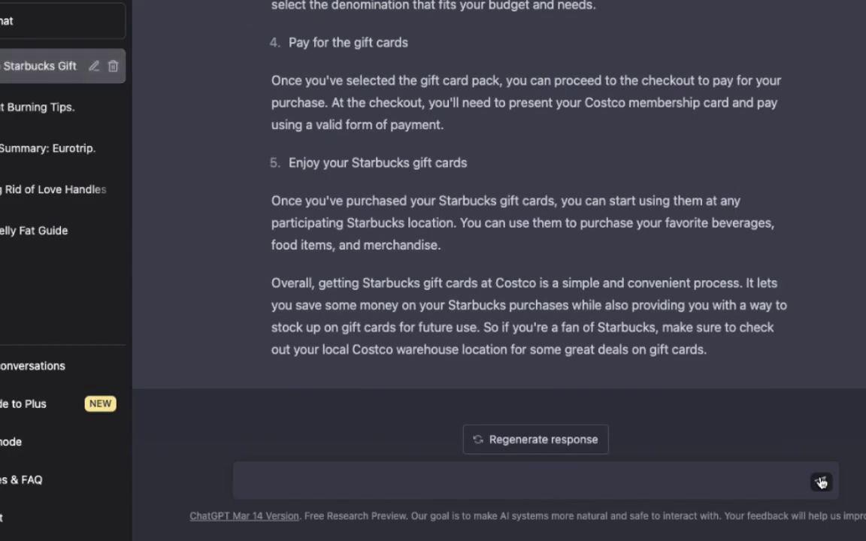
- Read through the generated Starbucks and Costco article and copy its full text, from the introduction to the closing paragraph
{"action": "scroll", "coordinate": [574, 293], "scroll_direction": "up", "scroll_amount": 10}
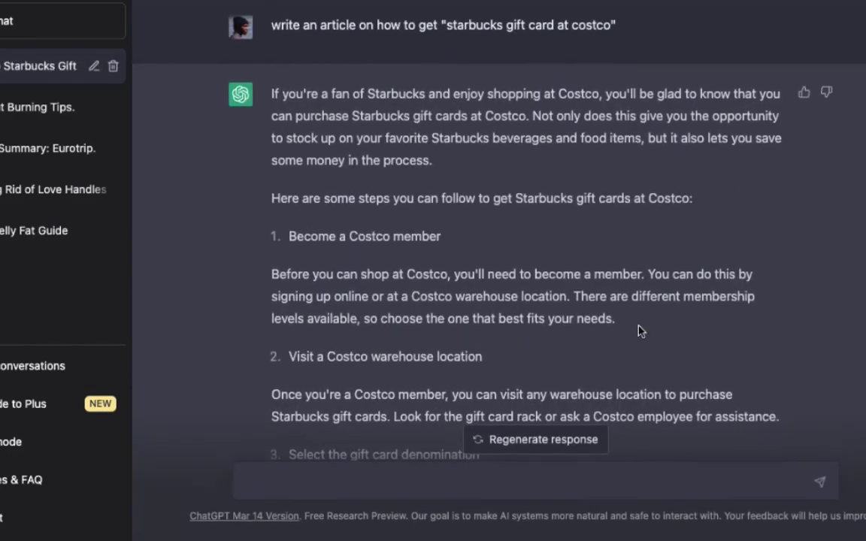
{"action": "scroll", "coordinate": [479, 268], "scroll_direction": "down", "scroll_amount": 1}
{"action": "scroll", "coordinate": [479, 269], "scroll_direction": "down", "scroll_amount": 5}
{"action": "scroll", "coordinate": [479, 269], "scroll_direction": "up", "scroll_amount": 10}
{"action": "mouse_move", "coordinate": [719, 17]}
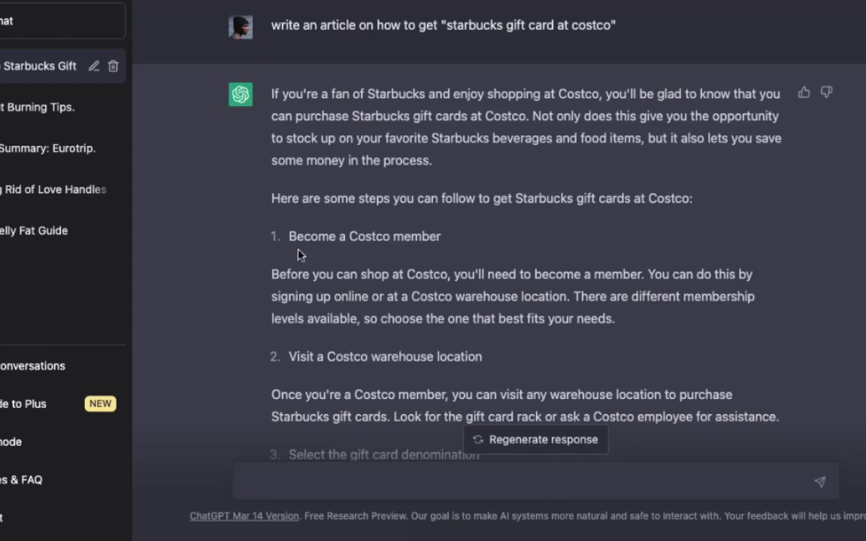
{"action": "scroll", "coordinate": [300, 253], "scroll_direction": "down", "scroll_amount": 7}
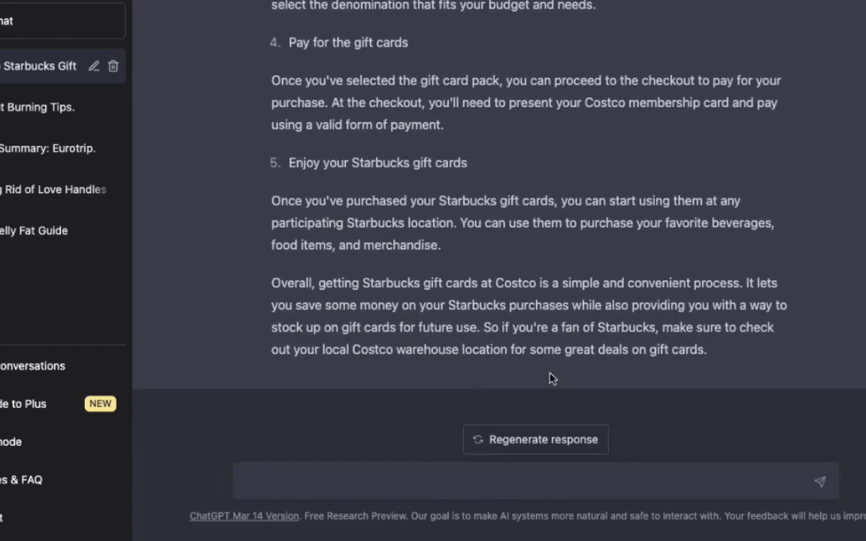
{"action": "left_click_drag", "start_coordinate": [716, 362], "coordinate": [274, 94]}
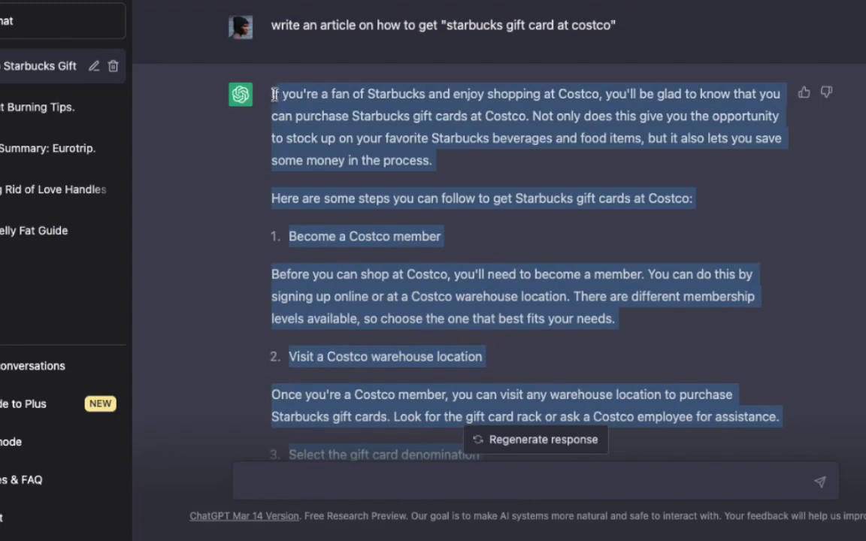
{"action": "right_click", "coordinate": [271, 90]}
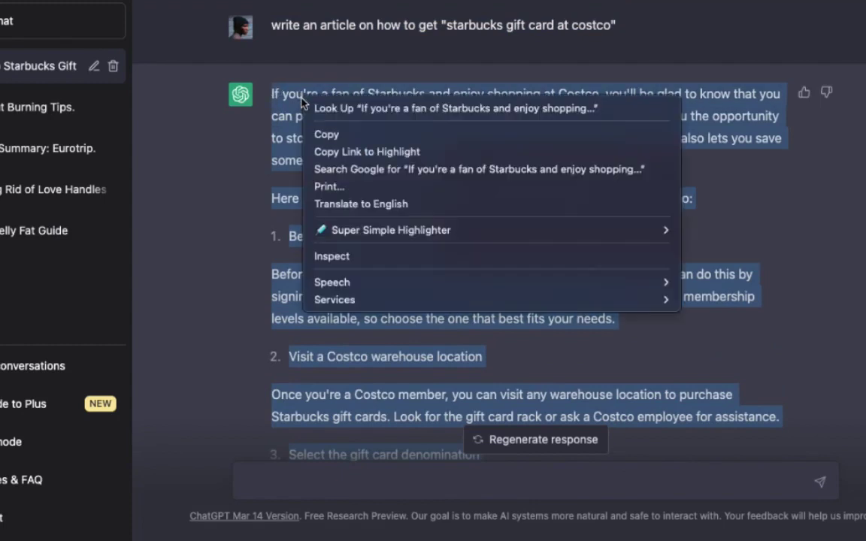
{"action": "left_click", "coordinate": [383, 137]}
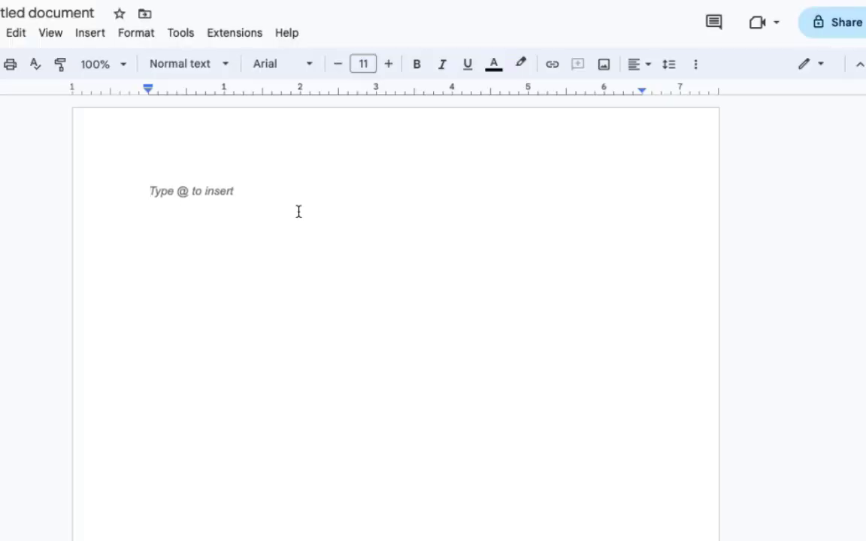
{"action": "key", "text": "super+v"}
{"action": "scroll", "coordinate": [422, 236], "scroll_direction": "up", "scroll_amount": 5}
{"action": "scroll", "coordinate": [421, 236], "scroll_direction": "down", "scroll_amount": 1}
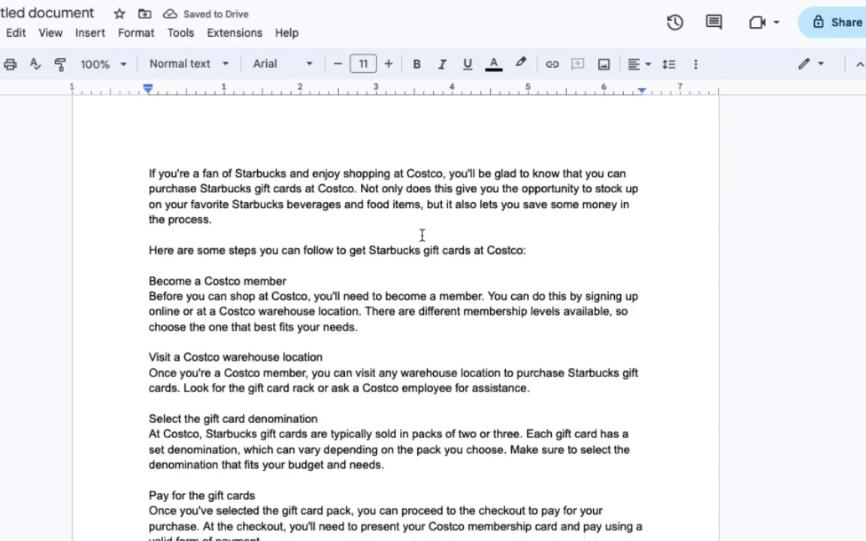
{"action": "key", "text": "super+z"}
- Paste the copied Starbucks article into the blank Google Docs document with its Roboto 12 formatting
{"action": "key", "text": "super+v"}
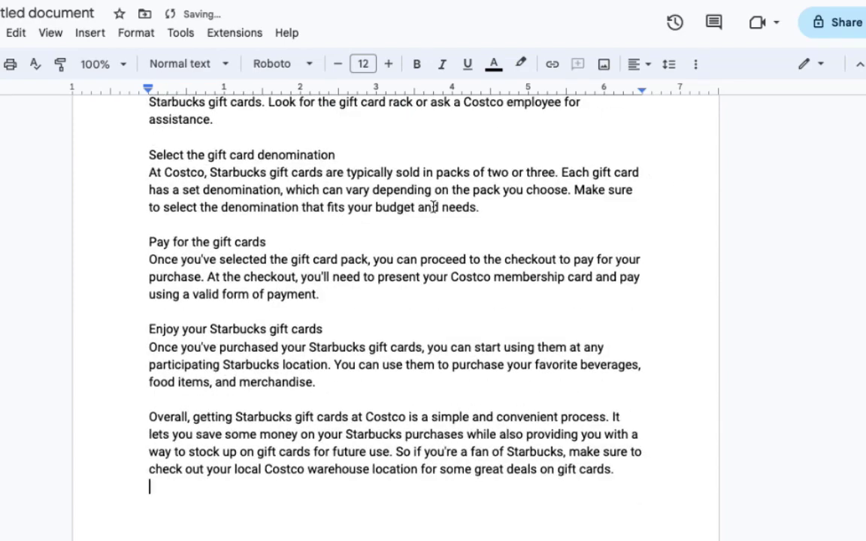
{"action": "scroll", "coordinate": [433, 207], "scroll_direction": "up", "scroll_amount": 10}
{"action": "scroll", "coordinate": [394, 222], "scroll_direction": "down", "scroll_amount": 3}
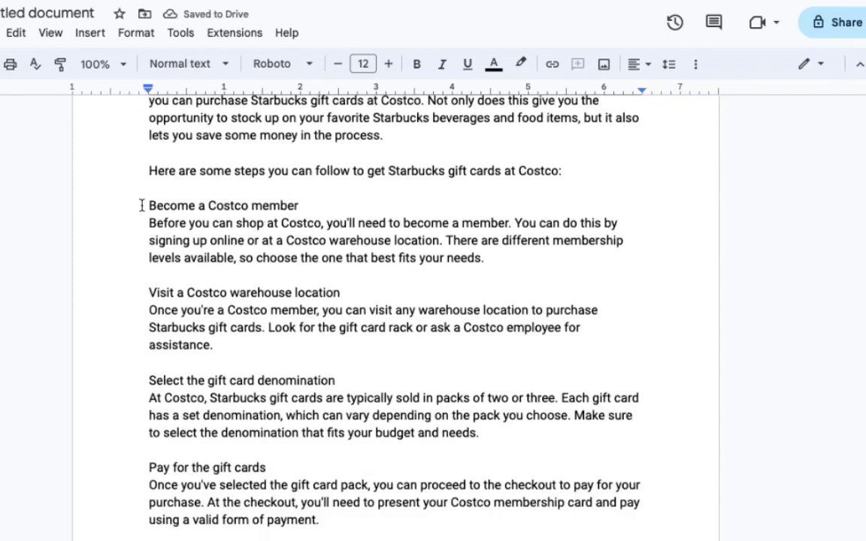
- Number the article subheadings "Become a Costco member", "Visit a Costco warehouse location" and "Select the gift card denomination" as 1, 2 and 3
{"action": "left_click", "coordinate": [148, 204]}
{"action": "key", "text": "super+shift+7"}
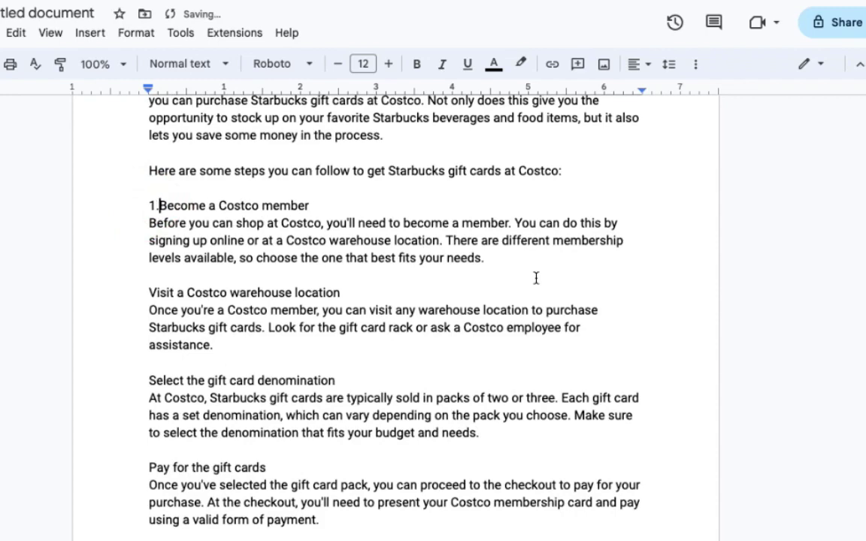
{"action": "left_click", "coordinate": [148, 292]}
{"action": "type", "text": "2."}
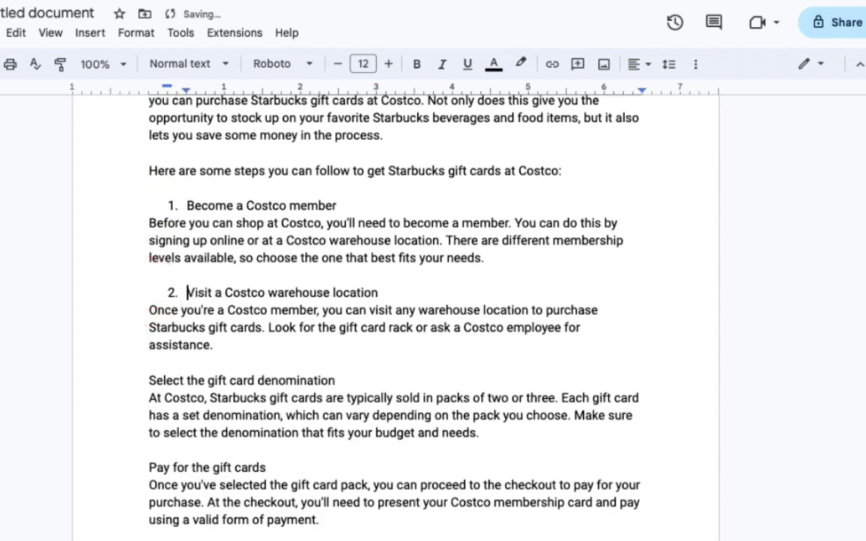
{"action": "scroll", "coordinate": [518, 306], "scroll_direction": "down", "scroll_amount": 5}
{"action": "scroll", "coordinate": [518, 305], "scroll_direction": "up", "scroll_amount": 1}
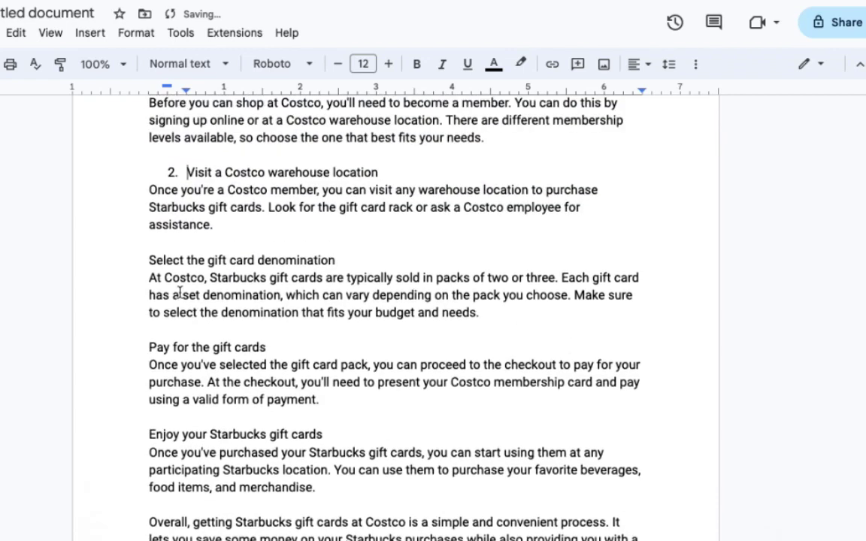
{"action": "left_click", "coordinate": [148, 260]}
{"action": "type", "text": "3."}
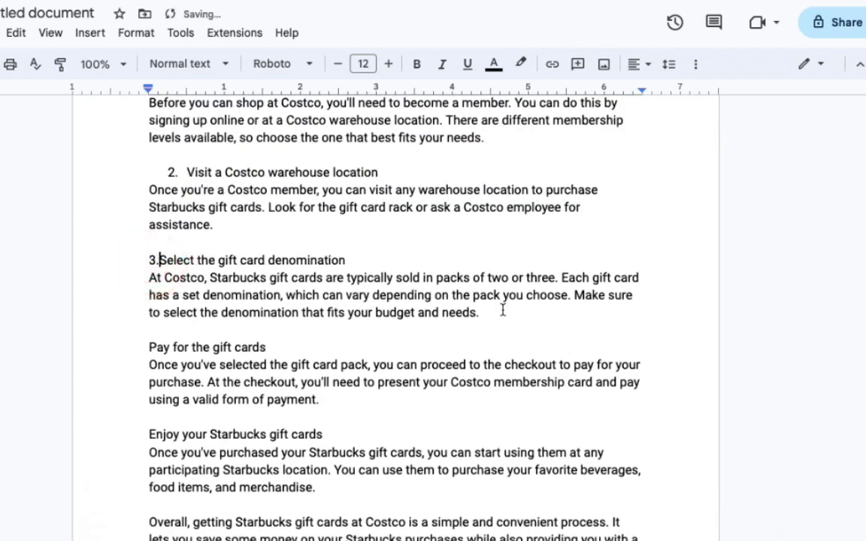
- Continue the numbering with "Pay for the gift cards" as 4, followed by "Enjoy your Starbucks gift cards", and check the article
{"action": "scroll", "coordinate": [503, 311], "scroll_direction": "down", "scroll_amount": 4}
{"action": "left_click", "coordinate": [148, 222]}
{"action": "type", "text": "4."}
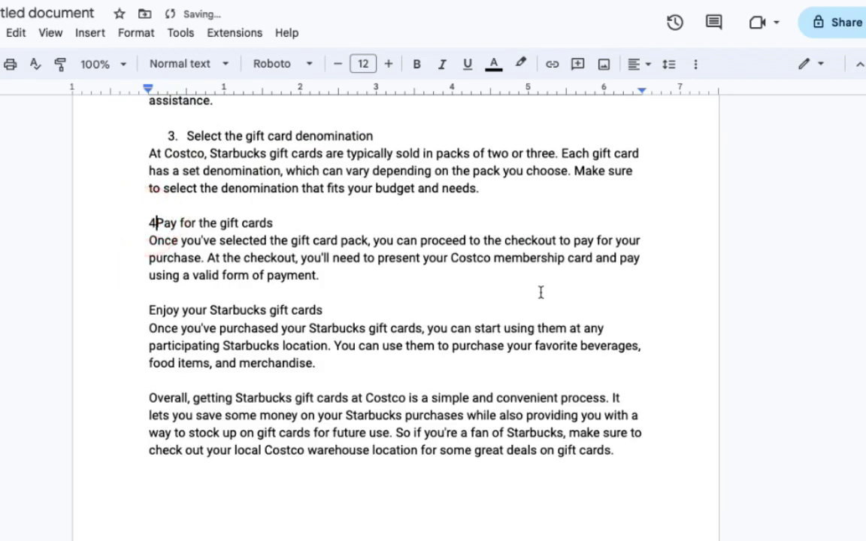
{"action": "left_click", "coordinate": [148, 311]}
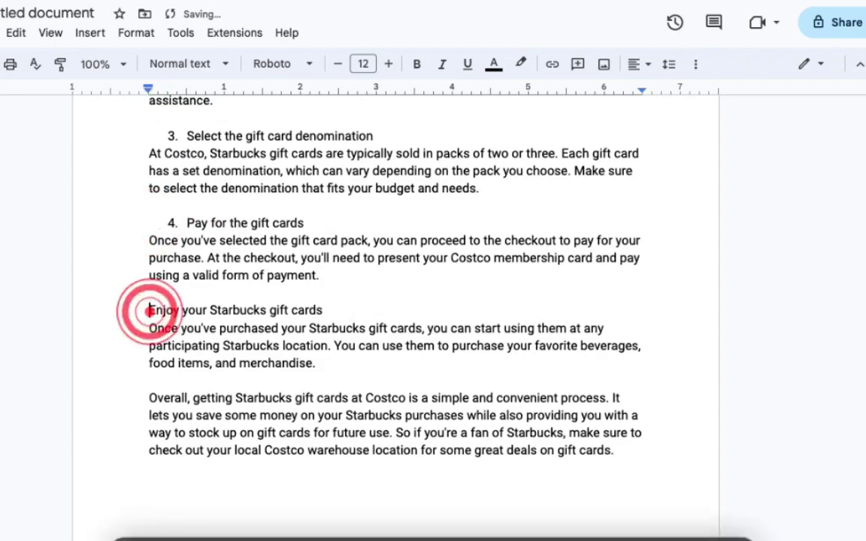
{"action": "type", "text": "4."}
{"action": "scroll", "coordinate": [571, 304], "scroll_direction": "up", "scroll_amount": 8}
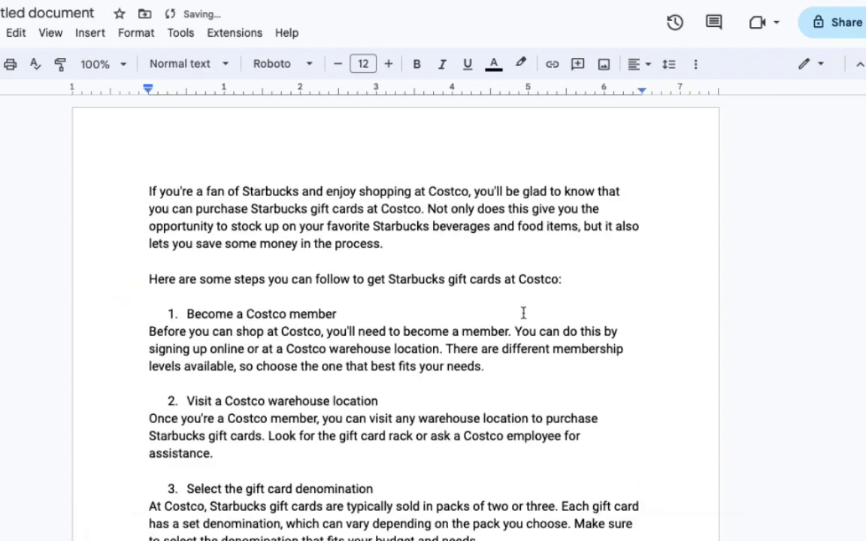
{"action": "scroll", "coordinate": [444, 305], "scroll_direction": "down", "scroll_amount": 12}
{"action": "scroll", "coordinate": [420, 226], "scroll_direction": "up", "scroll_amount": 6}
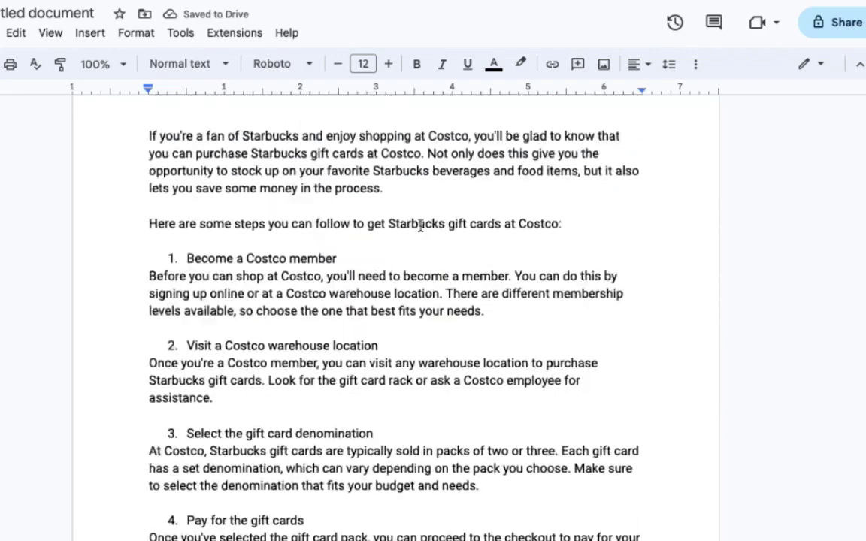
- Copy the first subheading "Become a Costco member" from the article and switch to ChatGPT to paste it into a new prompt
{"action": "scroll", "coordinate": [420, 226], "scroll_direction": "down", "scroll_amount": 3}
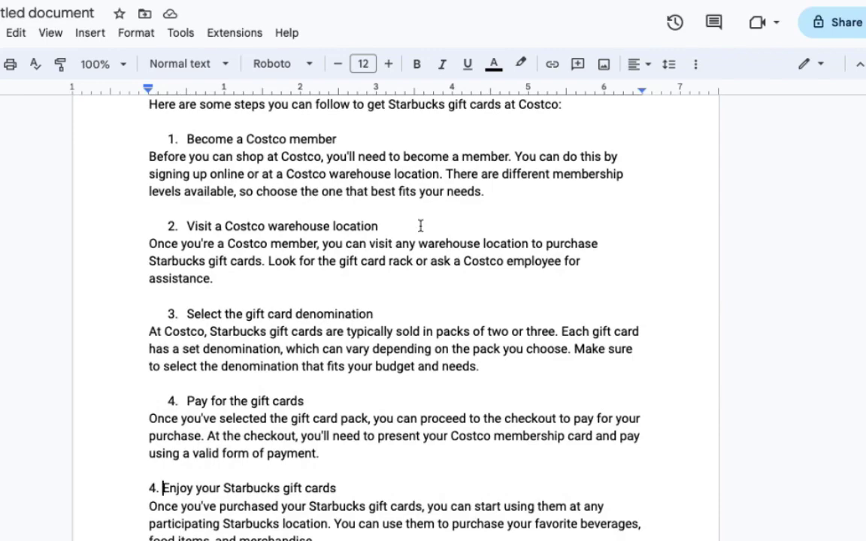
{"action": "scroll", "coordinate": [420, 226], "scroll_direction": "down", "scroll_amount": 4}
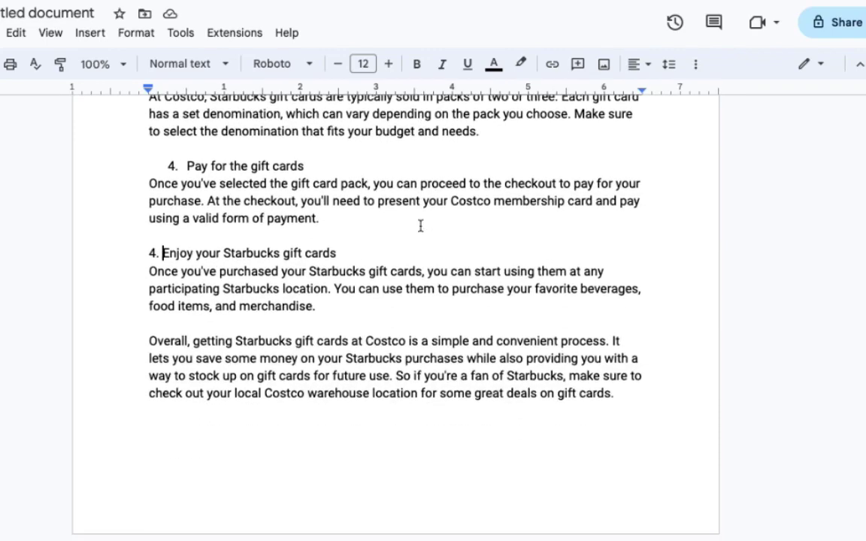
{"action": "scroll", "coordinate": [558, 236], "scroll_direction": "up", "scroll_amount": 7}
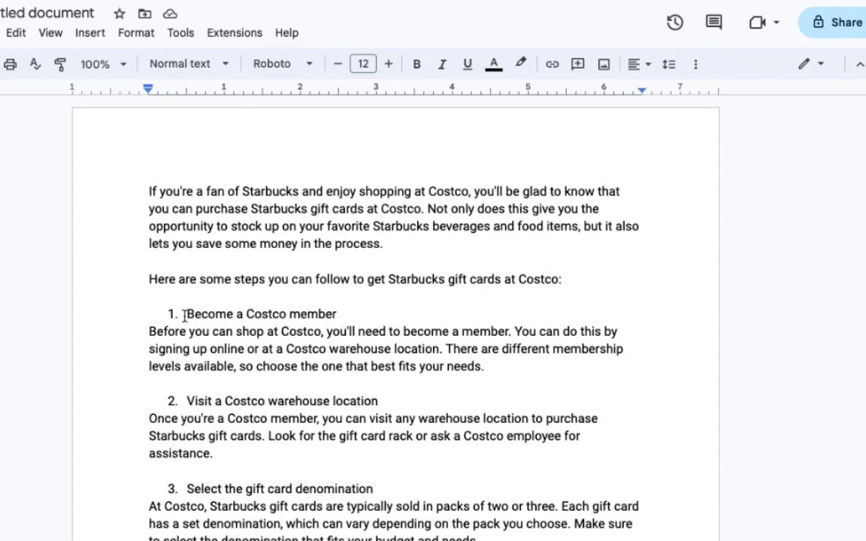
{"action": "left_click_drag", "start_coordinate": [340, 313], "coordinate": [184, 319]}
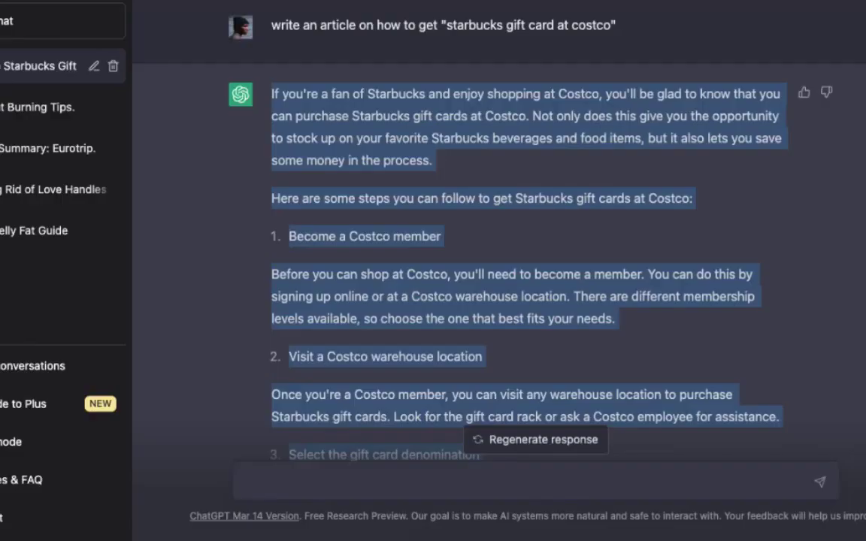
{"action": "scroll", "coordinate": [485, 310], "scroll_direction": "down", "scroll_amount": 6}
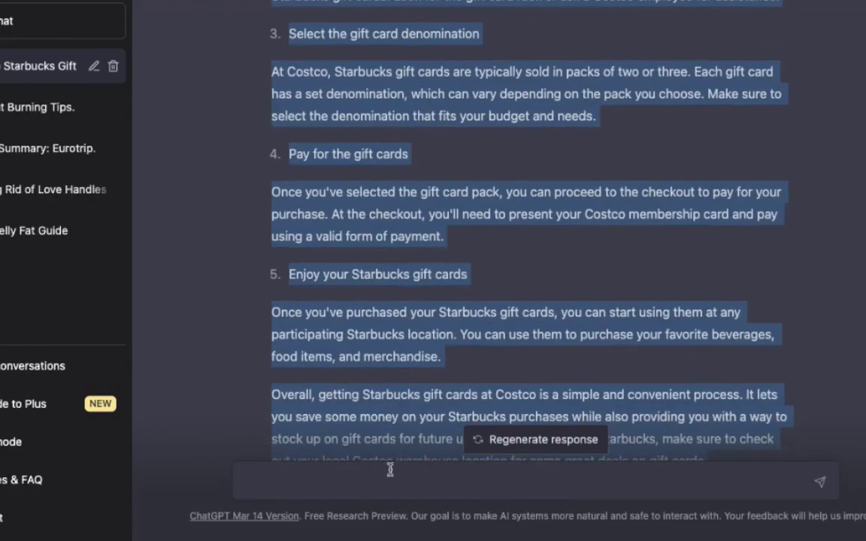
{"action": "left_click", "coordinate": [390, 470]}
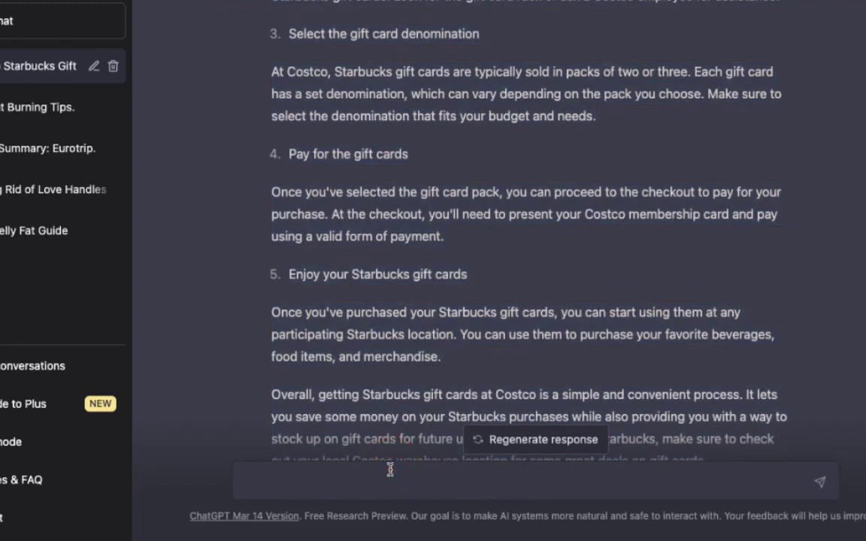
{"action": "key", "text": "ctrl+v"}
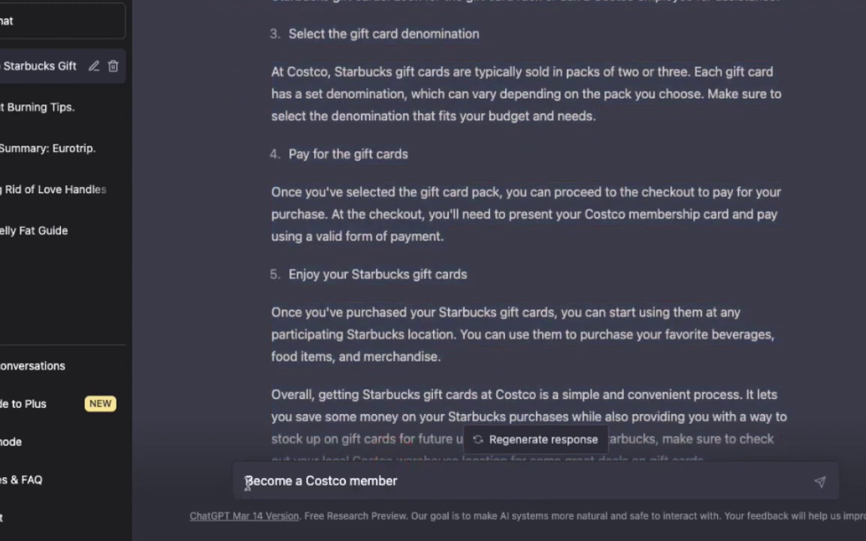
- Put "write an article on how to" before the pasted subheading and submit the prompt
{"action": "mouse_move", "coordinate": [614, 540]}
{"action": "type", "text": "w"}
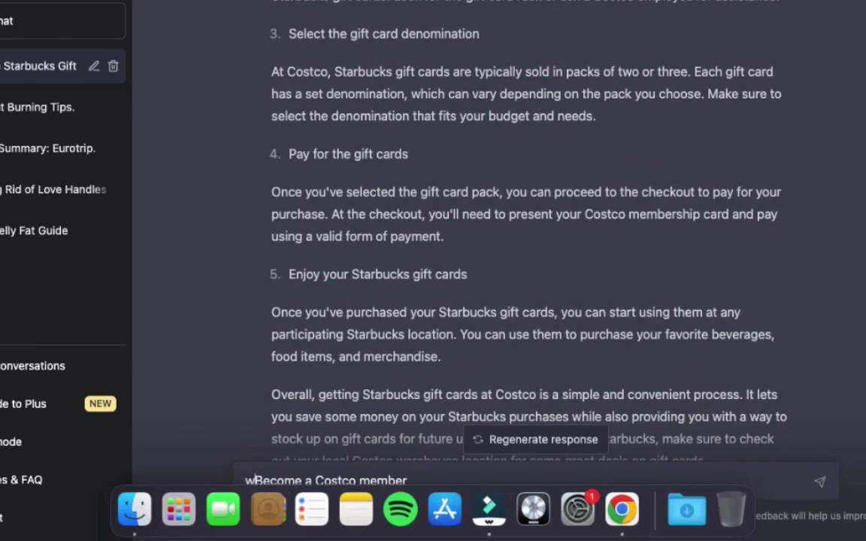
{"action": "type", "text": "rite an art"}
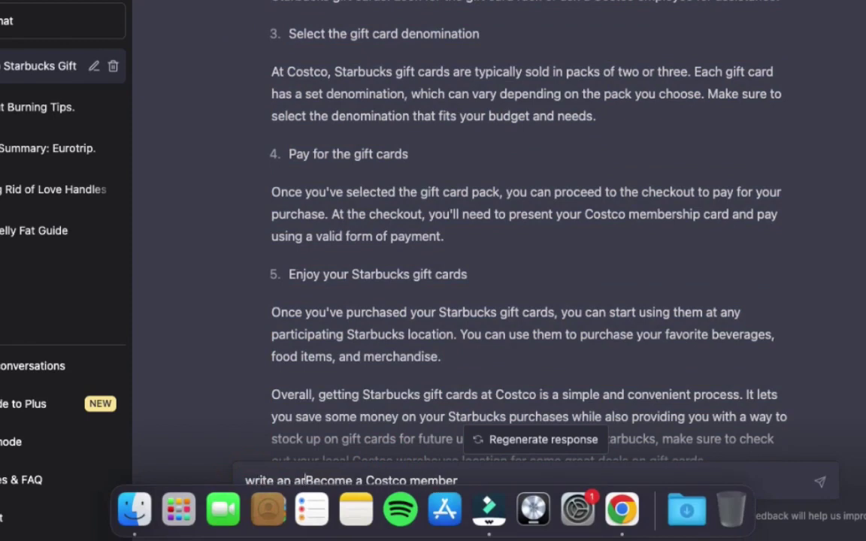
{"action": "type", "text": "icle on how to"}
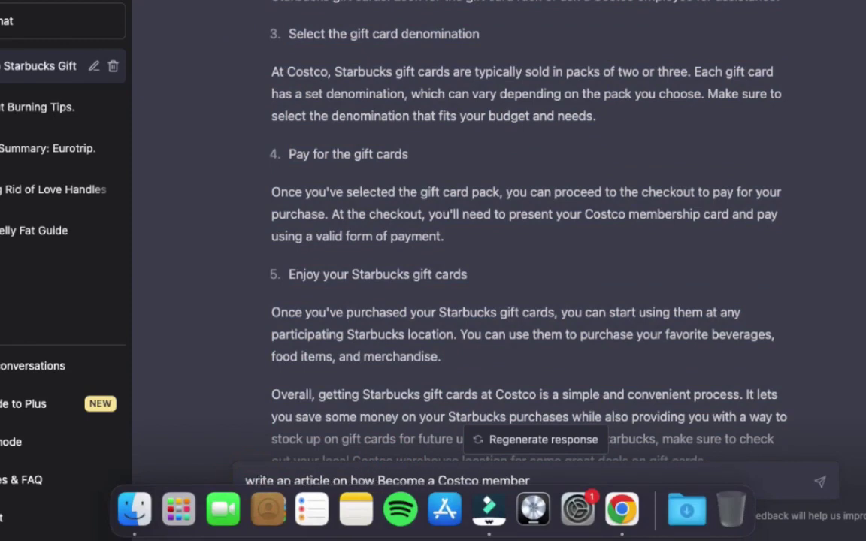
{"action": "left_click", "coordinate": [821, 485]}
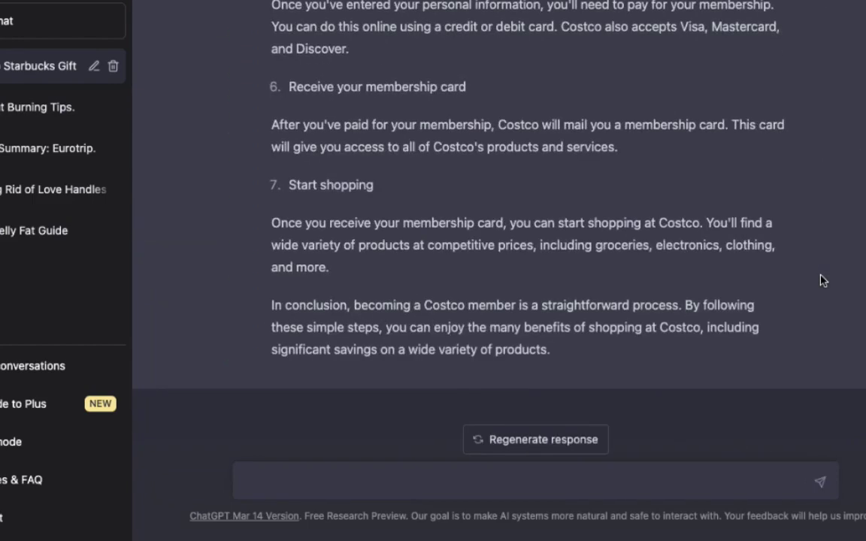
- Read through the generated Costco membership article and copy its full text, from the introduction to the conclusion
{"action": "scroll", "coordinate": [821, 280], "scroll_direction": "up", "scroll_amount": 10}
{"action": "scroll", "coordinate": [822, 279], "scroll_direction": "down", "scroll_amount": 4}
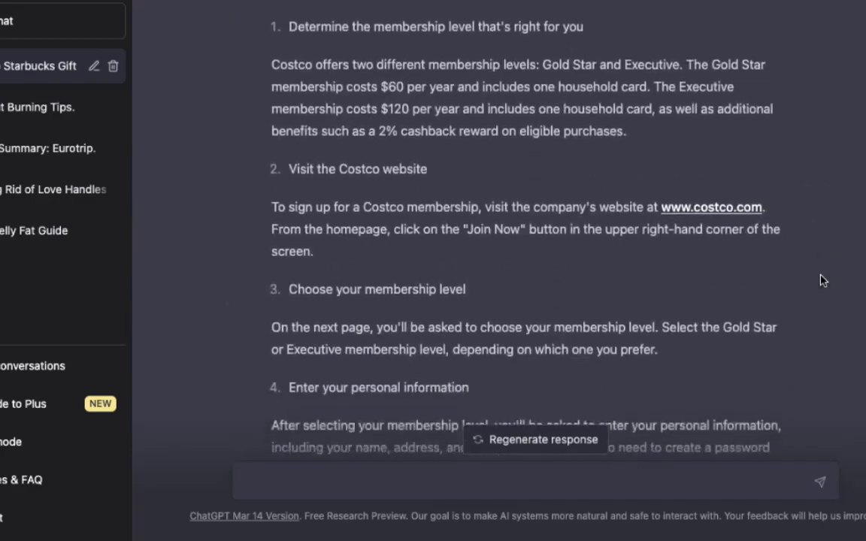
{"action": "scroll", "coordinate": [822, 280], "scroll_direction": "up", "scroll_amount": 3}
{"action": "scroll", "coordinate": [822, 280], "scroll_direction": "down", "scroll_amount": 8}
{"action": "scroll", "coordinate": [822, 279], "scroll_direction": "down", "scroll_amount": 5}
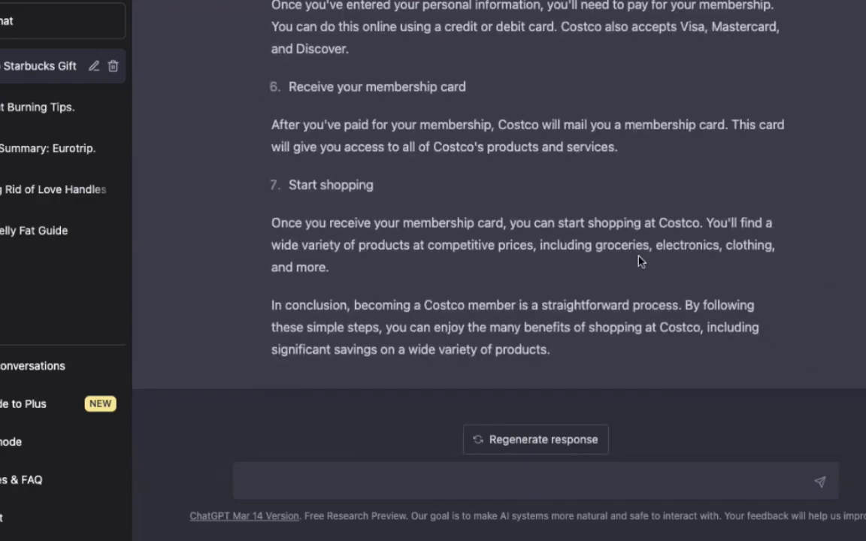
{"action": "left_click_drag", "start_coordinate": [511, 336], "coordinate": [351, 483]}
{"action": "left_click_drag", "start_coordinate": [298, 459], "coordinate": [286, 281]}
{"action": "key", "text": "ctrl+c"}
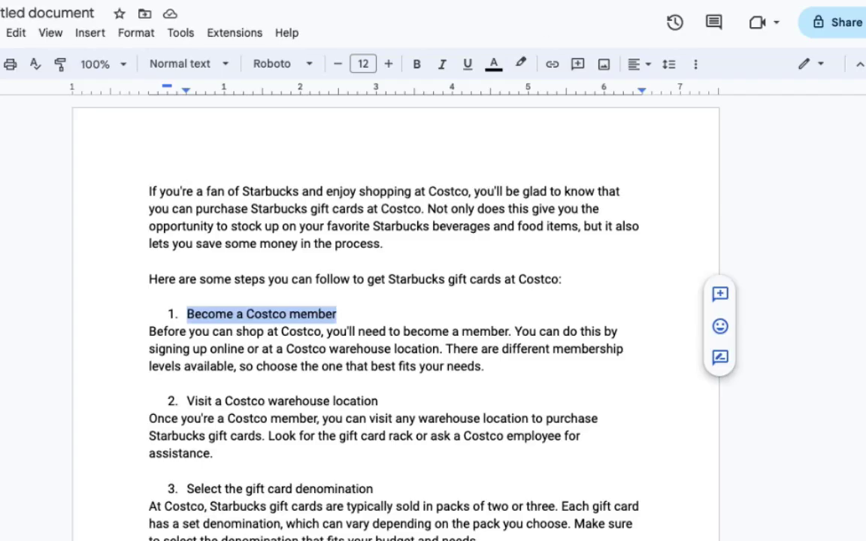
- In the Google Docs article, paste the membership guide below the "Become a Costco member" paragraph, separated by a blank line
{"action": "scroll", "coordinate": [344, 312], "scroll_direction": "down", "scroll_amount": 3}
{"action": "scroll", "coordinate": [497, 142], "scroll_direction": "up", "scroll_amount": 1}
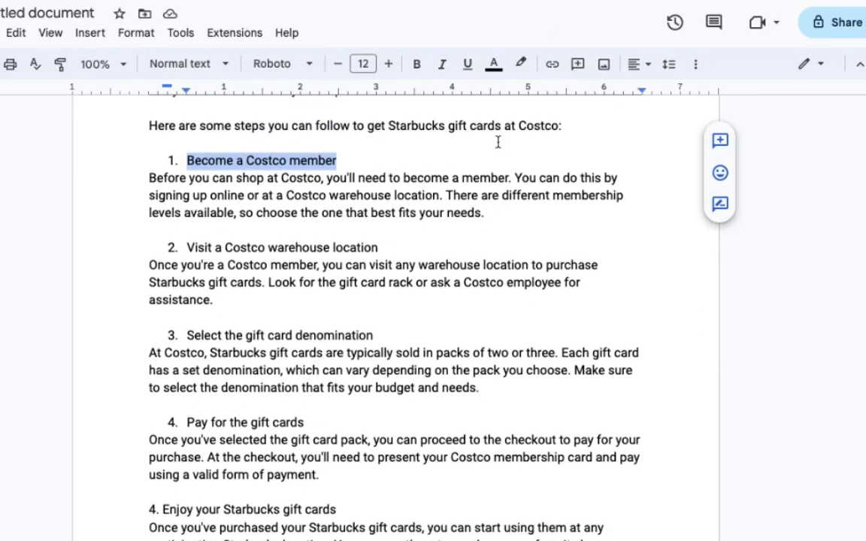
{"action": "left_click", "coordinate": [489, 212]}
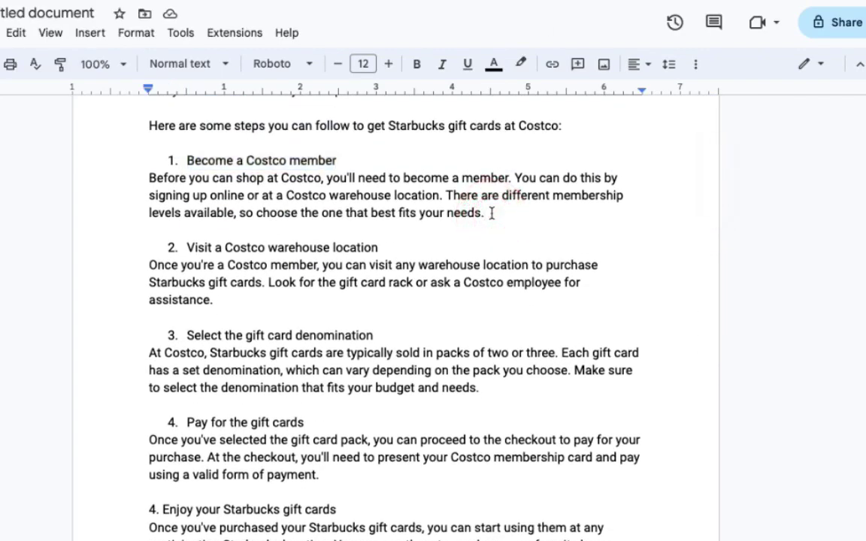
{"action": "key", "text": "Return"}
{"action": "key", "text": "Return"}
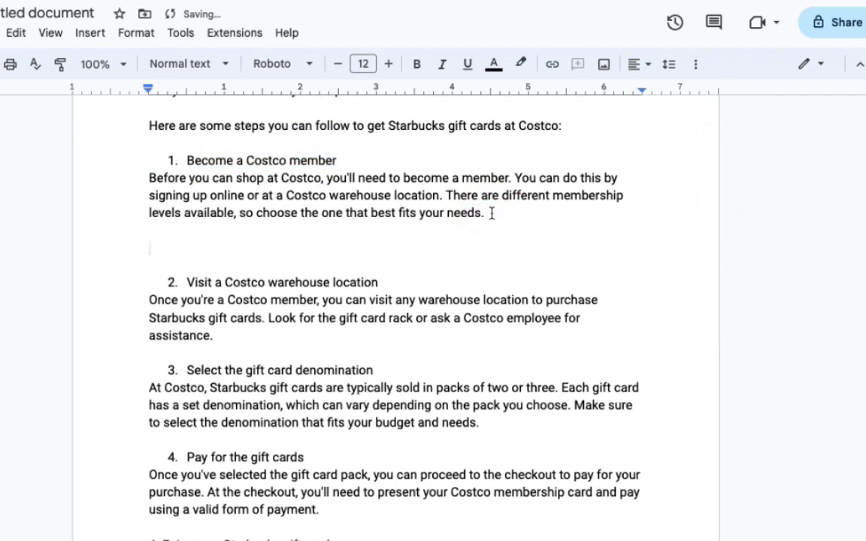
{"action": "key", "text": "BackSpace"}
{"action": "key", "text": "Return"}
{"action": "key", "text": "ctrl+v"}
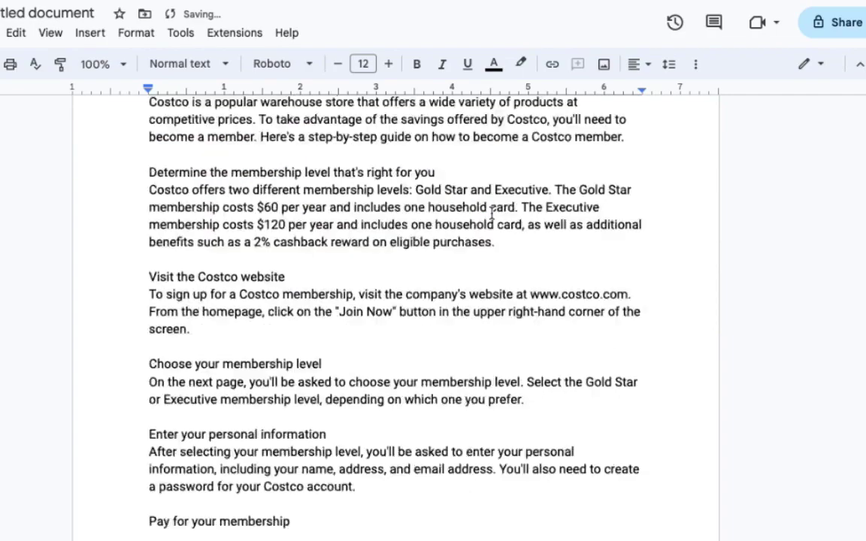
- Check the pasted guide and number its subheadings "Determine the membership level that's right for you" and "Visit the Costco website" as 1 and 2
{"action": "scroll", "coordinate": [356, 259], "scroll_direction": "up", "scroll_amount": 5}
{"action": "scroll", "coordinate": [357, 259], "scroll_direction": "down", "scroll_amount": 10}
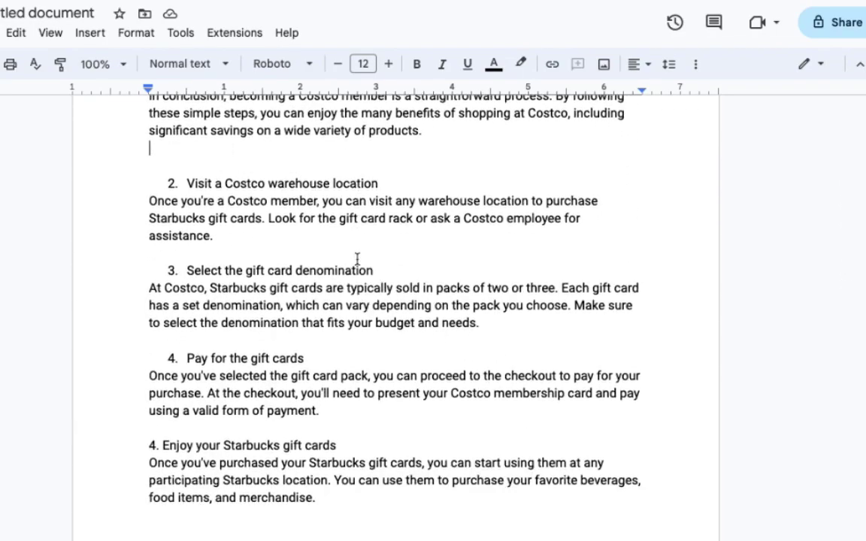
{"action": "scroll", "coordinate": [357, 259], "scroll_direction": "down", "scroll_amount": 3}
{"action": "scroll", "coordinate": [357, 259], "scroll_direction": "up", "scroll_amount": 6}
{"action": "scroll", "coordinate": [357, 259], "scroll_direction": "up", "scroll_amount": 10}
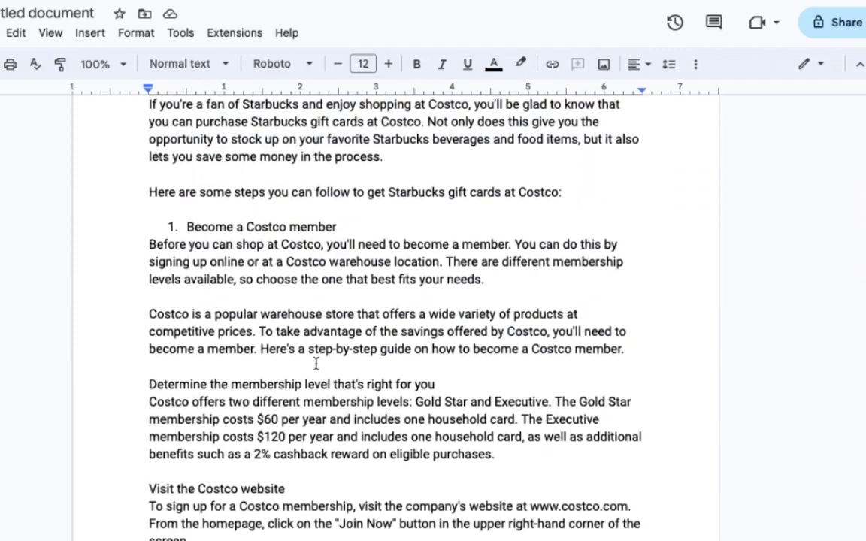
{"action": "scroll", "coordinate": [314, 359], "scroll_direction": "down", "scroll_amount": 1}
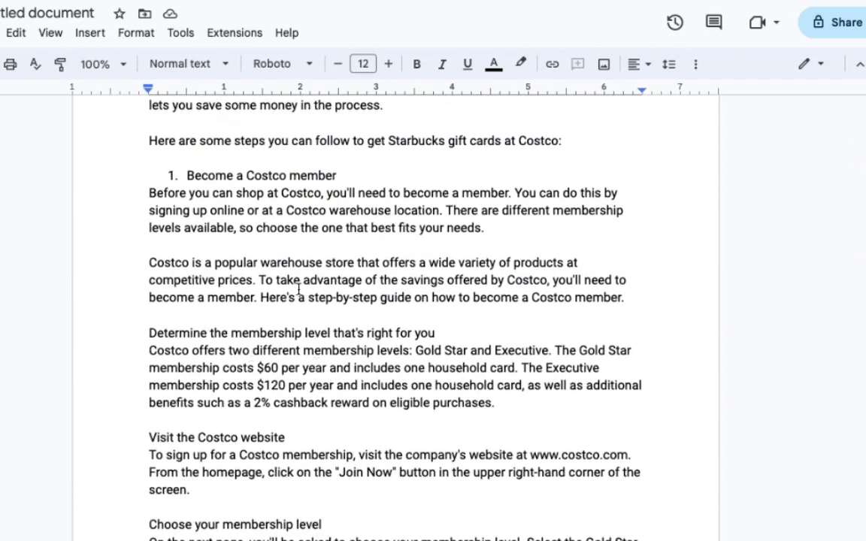
{"action": "scroll", "coordinate": [299, 288], "scroll_direction": "down", "scroll_amount": 2}
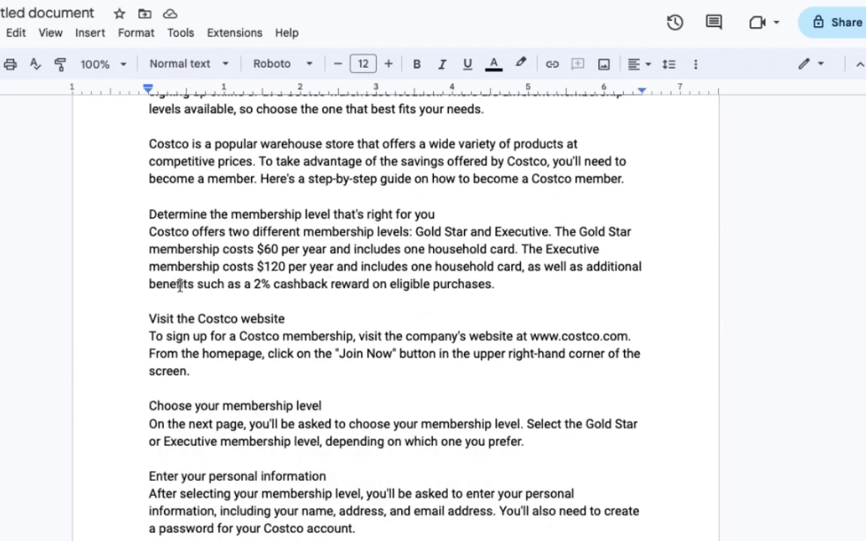
{"action": "left_click", "coordinate": [150, 211]}
{"action": "key", "text": "ctrl+shift+7"}
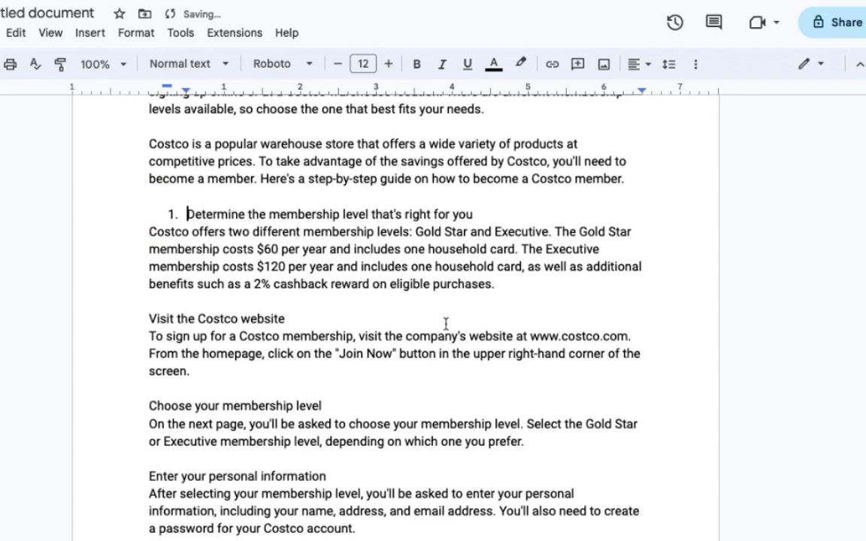
{"action": "left_click", "coordinate": [146, 316]}
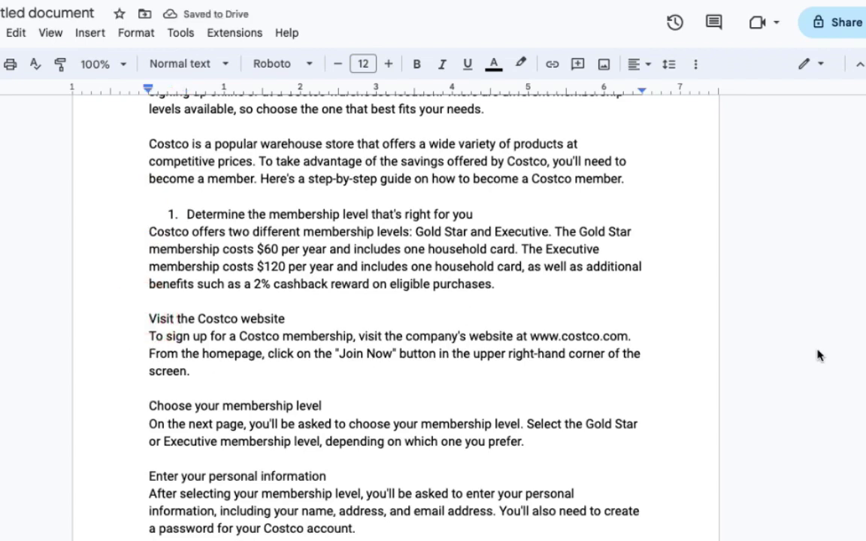
{"action": "key", "text": "ctrl+shift+7"}
- Number the subheadings "Choose your membership level", "Enter your personal information" and "Pay for your membership" as 3, 4 and 5
{"action": "scroll", "coordinate": [394, 360], "scroll_direction": "down", "scroll_amount": 3}
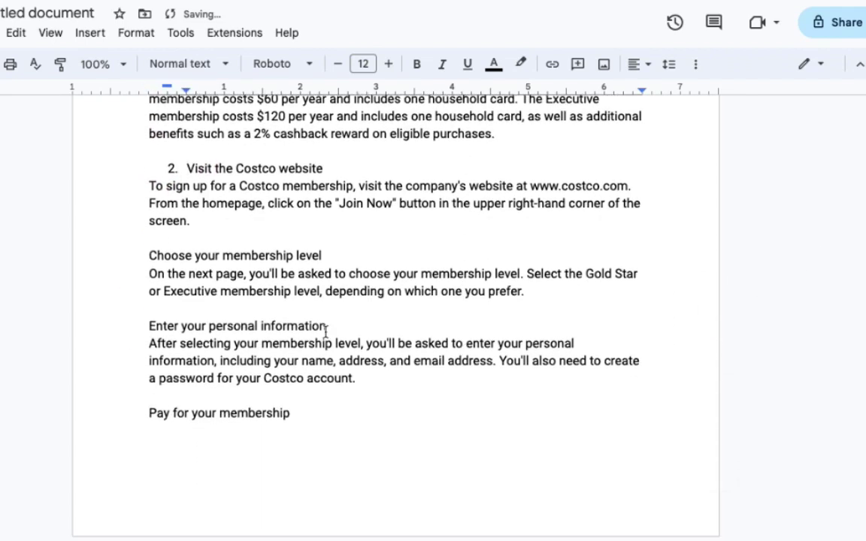
{"action": "left_click", "coordinate": [149, 247]}
{"action": "key", "text": "ctrl+shift+7"}
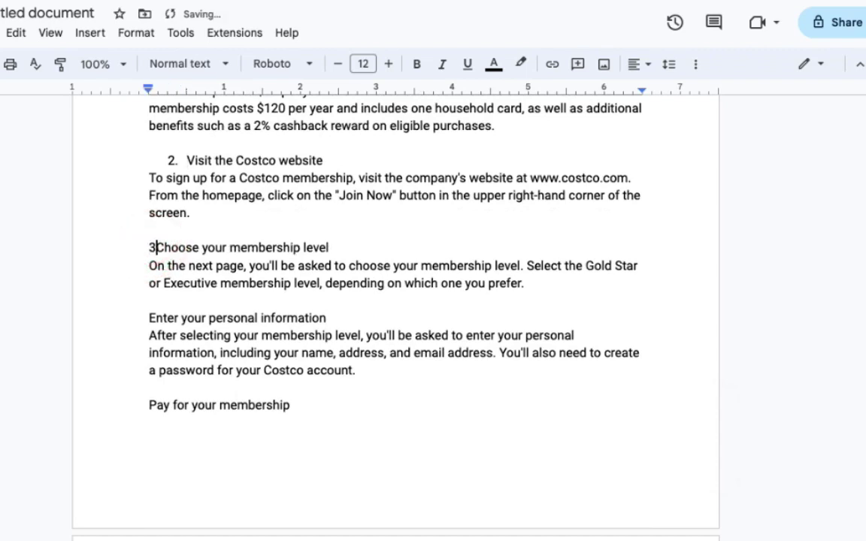
{"action": "left_click", "coordinate": [145, 317]}
{"action": "key", "text": "ctrl+shift+7"}
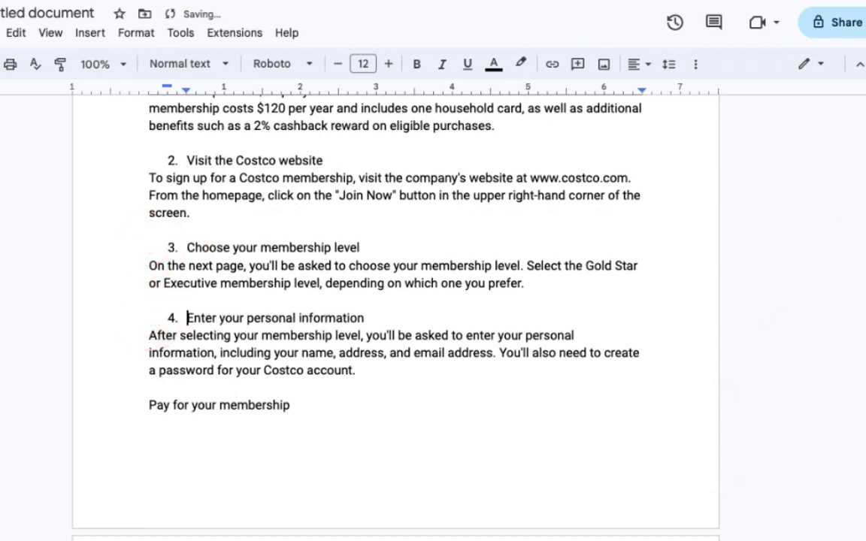
{"action": "scroll", "coordinate": [635, 188], "scroll_direction": "down", "scroll_amount": 5}
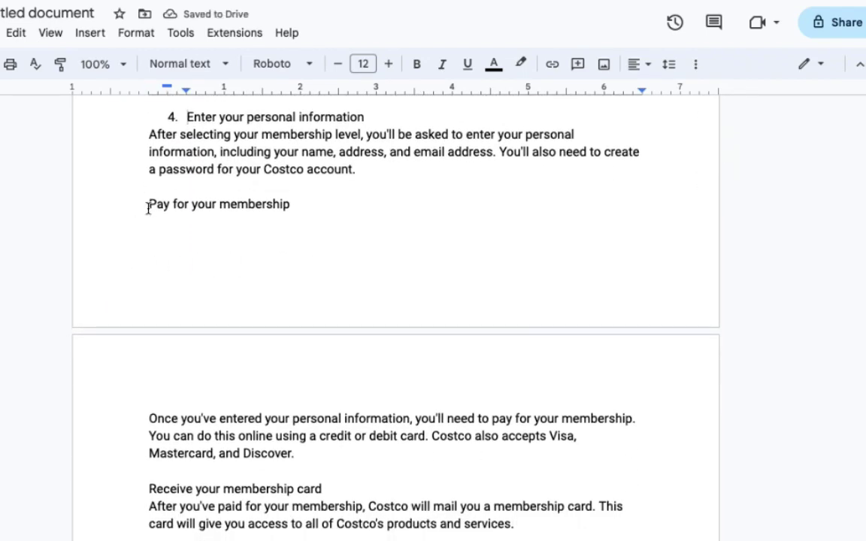
{"action": "left_click", "coordinate": [145, 207]}
{"action": "key", "text": "ctrl+shift+7"}
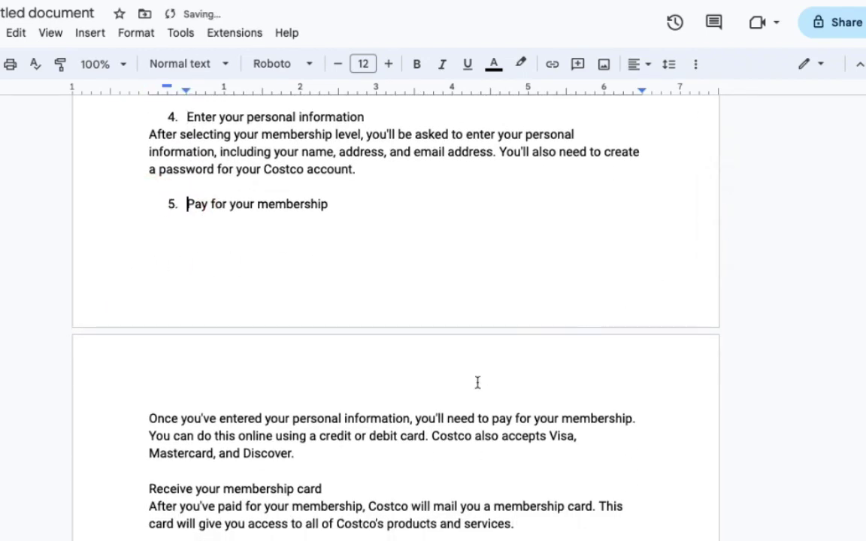
- Number the subheadings "Receive your membership card" and "Start shopping" as 6 and 7
{"action": "scroll", "coordinate": [450, 366], "scroll_direction": "down", "scroll_amount": 5}
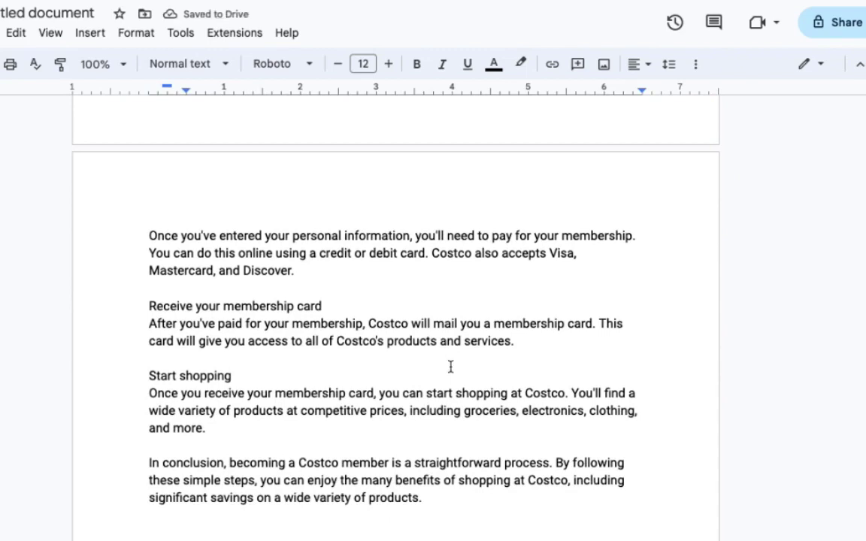
{"action": "left_click", "coordinate": [149, 302]}
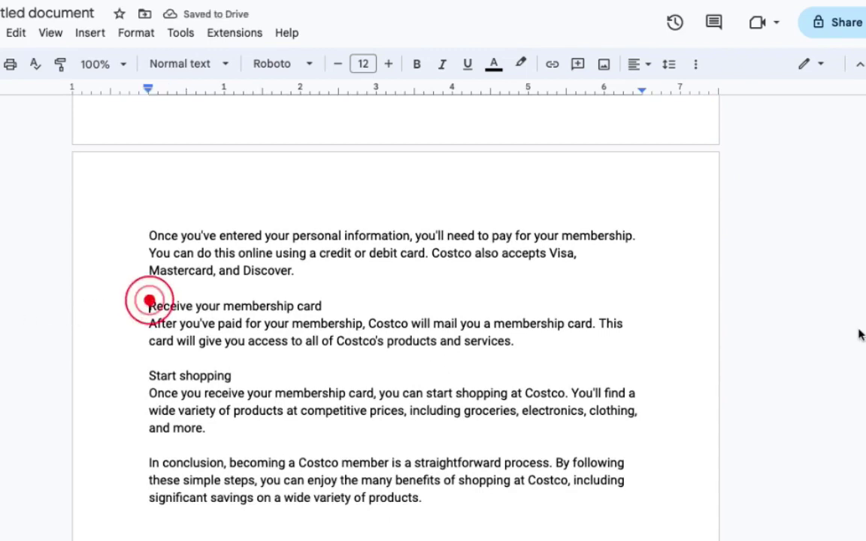
{"action": "key", "text": "ctrl+shift+7"}
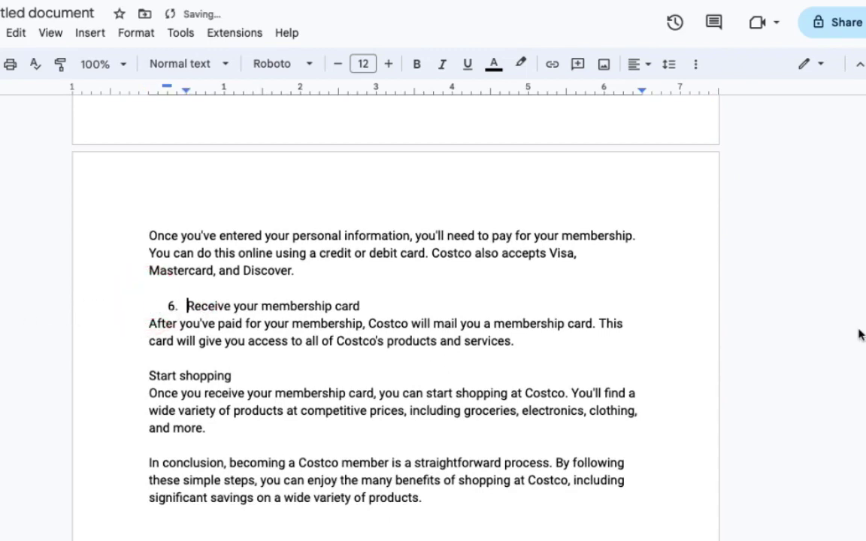
{"action": "left_click", "coordinate": [149, 368]}
{"action": "key", "text": "ctrl+shift+7"}
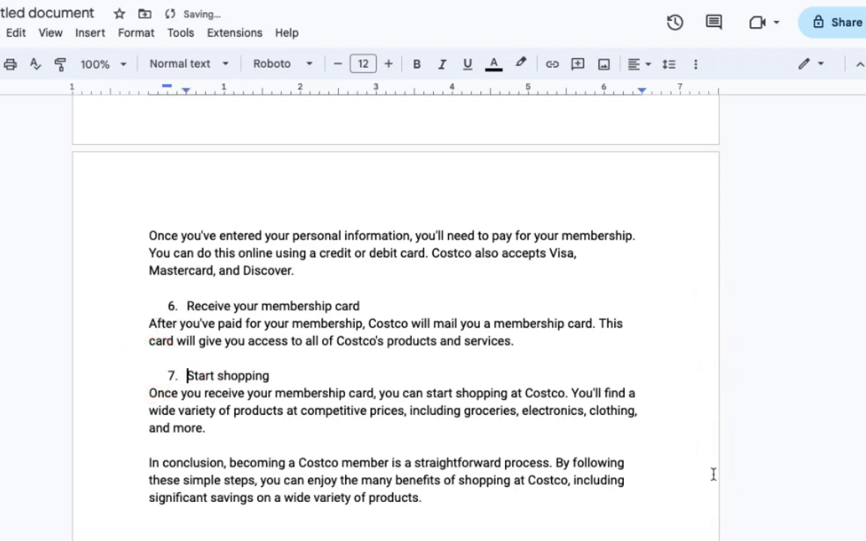
- In the paragraph closing the membership guide, replace the opening words "In conclusion," with "So,"
{"action": "scroll", "coordinate": [518, 392], "scroll_direction": "down", "scroll_amount": 3}
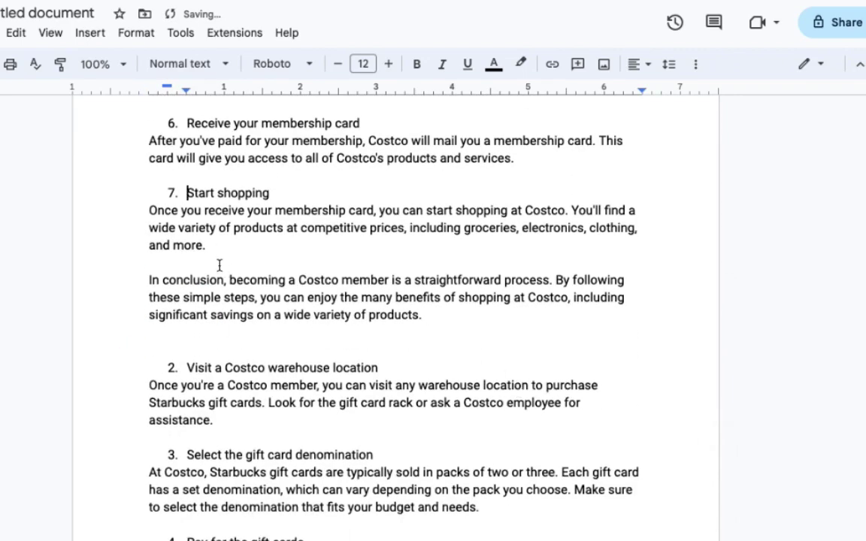
{"action": "left_click_drag", "start_coordinate": [229, 280], "coordinate": [148, 280]}
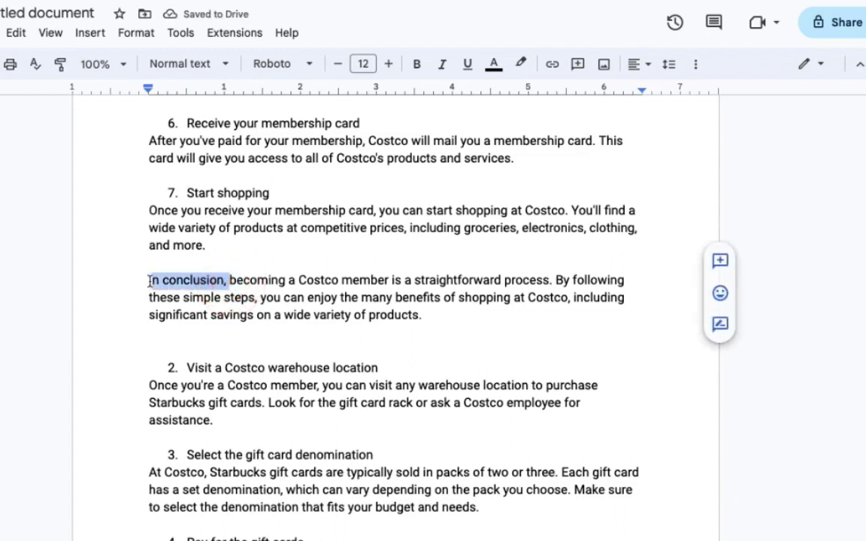
{"action": "key", "text": "BackSpace"}
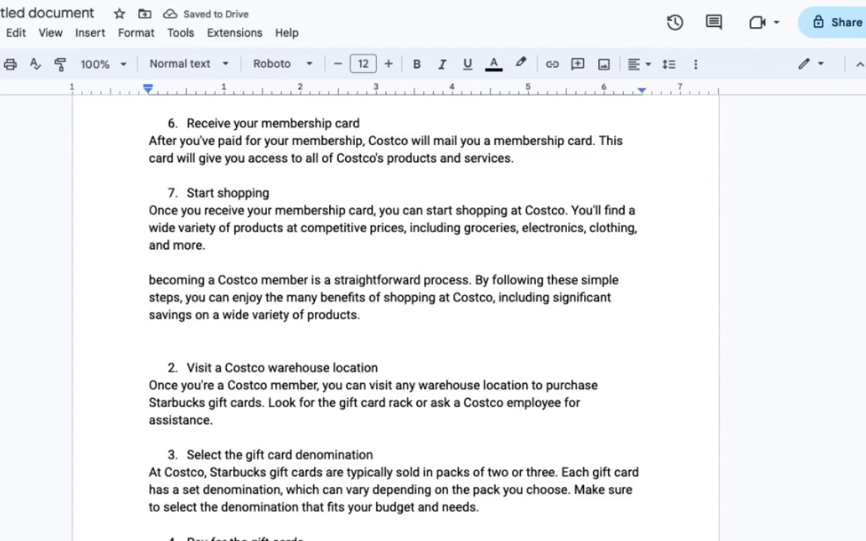
{"action": "type", "text": "So,"}
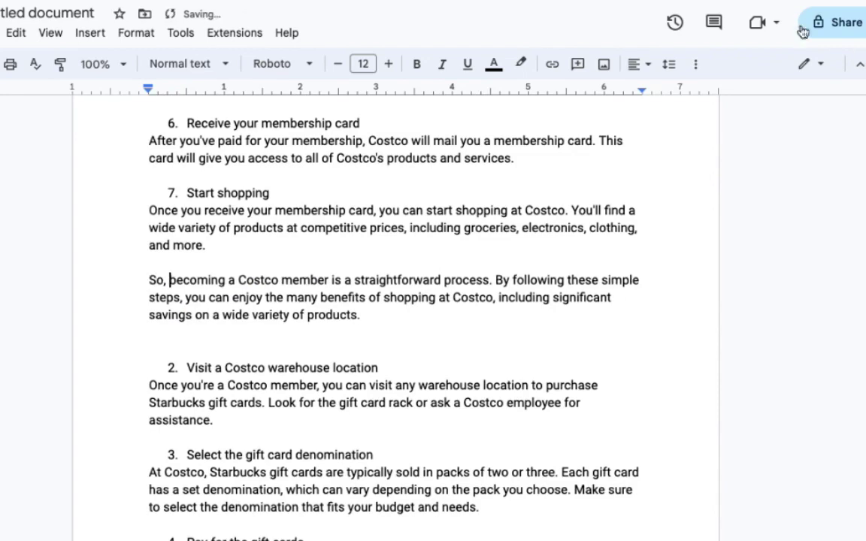
- Apply the Heading 2 style to the numbered subheading "Visit a Costco warehouse location"
{"action": "scroll", "coordinate": [487, 269], "scroll_direction": "down", "scroll_amount": 4}
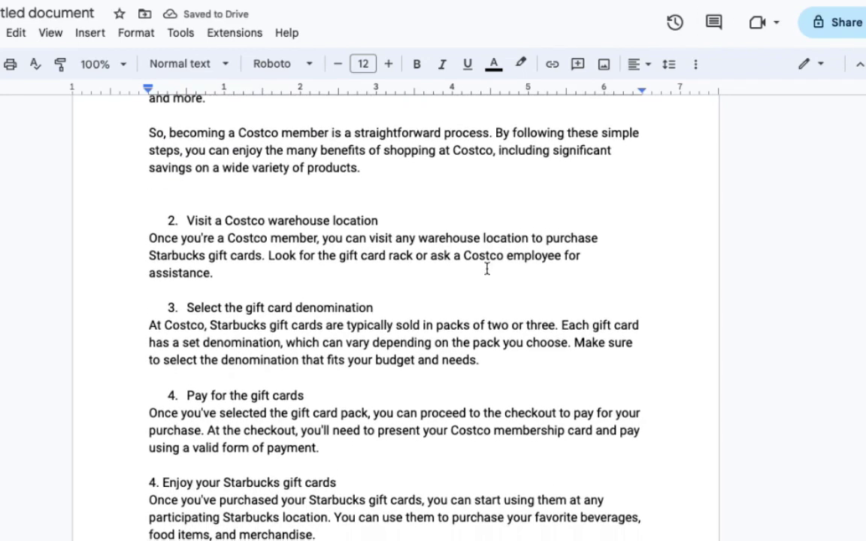
{"action": "scroll", "coordinate": [487, 268], "scroll_direction": "up", "scroll_amount": 4}
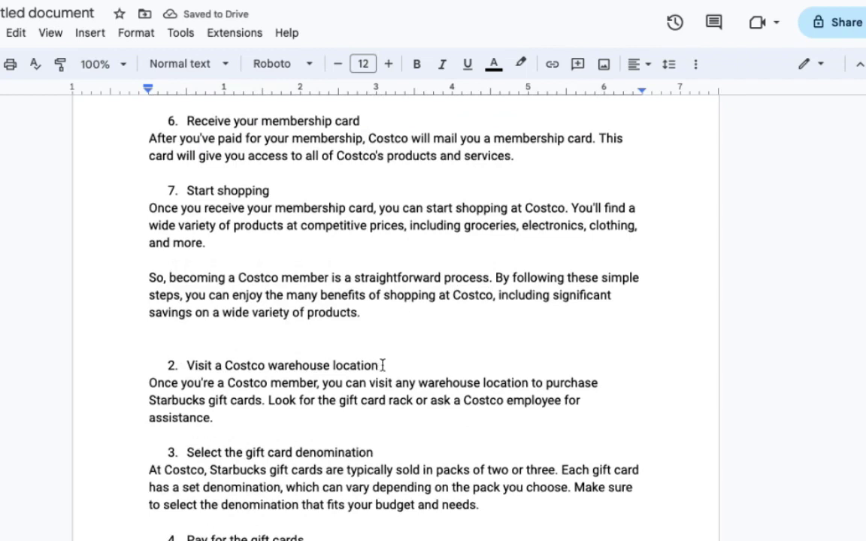
{"action": "left_click_drag", "start_coordinate": [382, 365], "coordinate": [172, 367]}
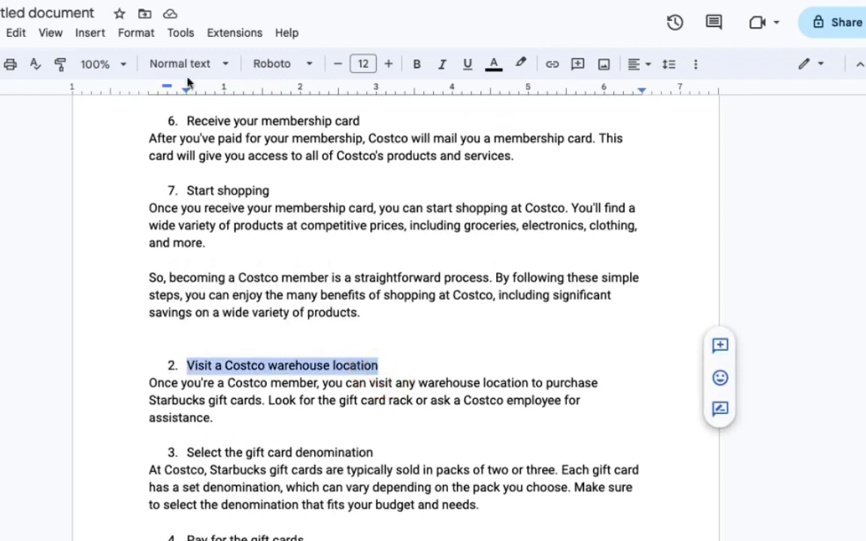
{"action": "left_click", "coordinate": [206, 64]}
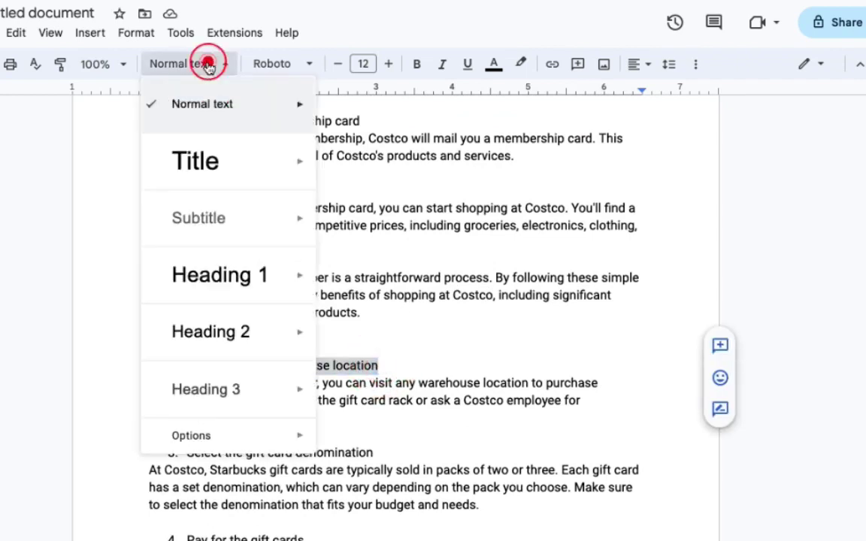
{"action": "mouse_move", "coordinate": [273, 345]}
{"action": "left_click", "coordinate": [361, 325]}
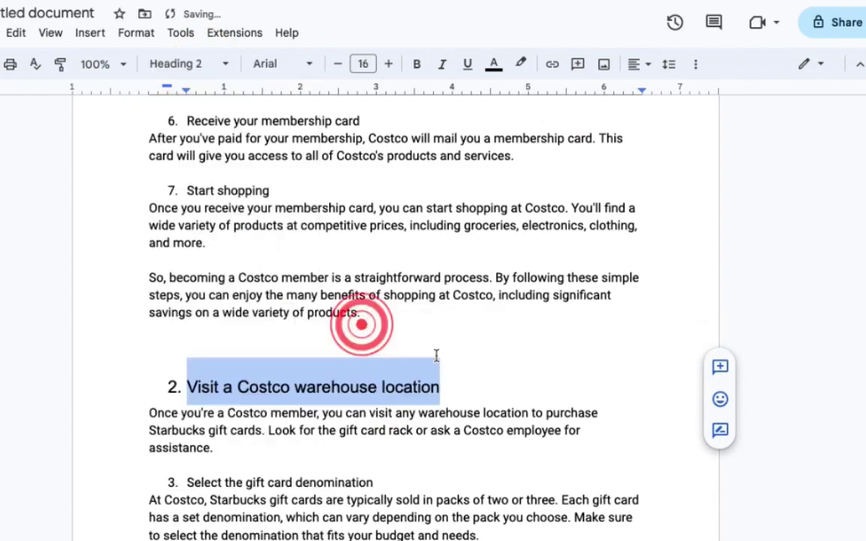
{"action": "left_click", "coordinate": [506, 361]}
- Apply the Heading 2 style to the numbered subheading "Become a Costco member" near the start of the Costco section
{"action": "scroll", "coordinate": [456, 325], "scroll_direction": "up", "scroll_amount": 6}
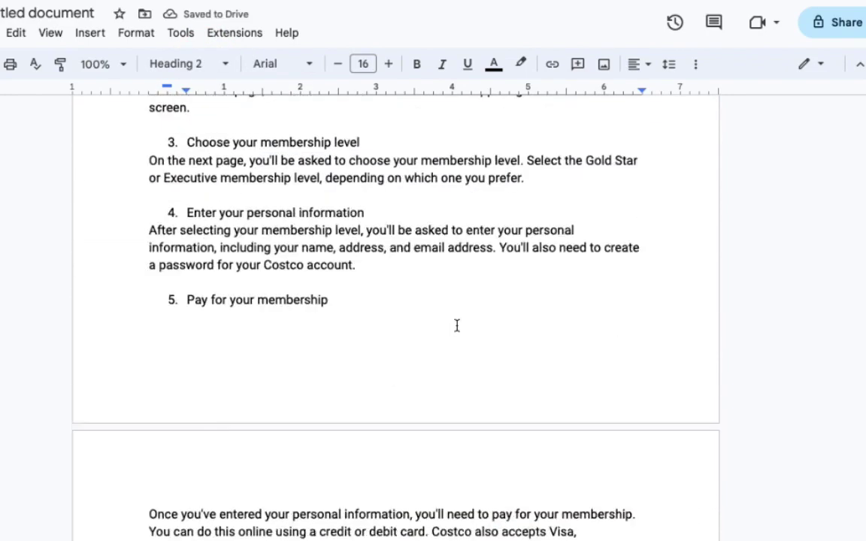
{"action": "scroll", "coordinate": [456, 325], "scroll_direction": "up", "scroll_amount": 7}
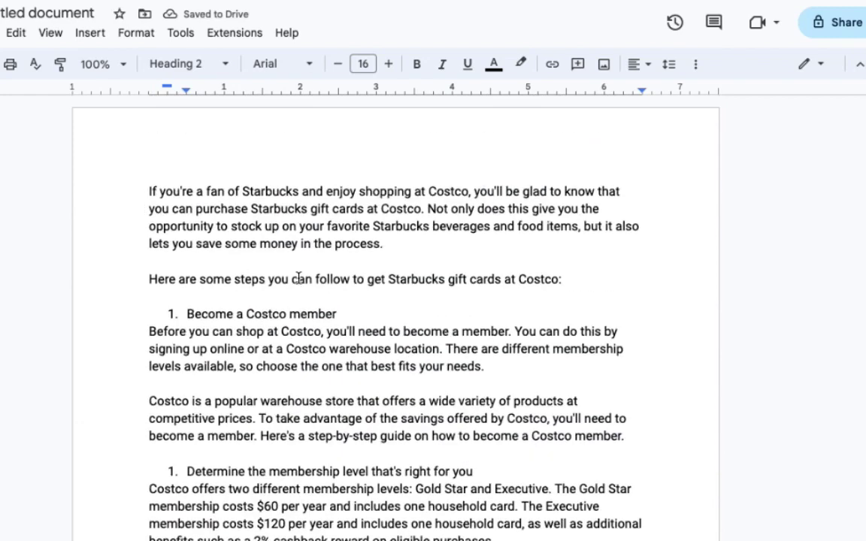
{"action": "left_click_drag", "start_coordinate": [338, 313], "coordinate": [167, 315]}
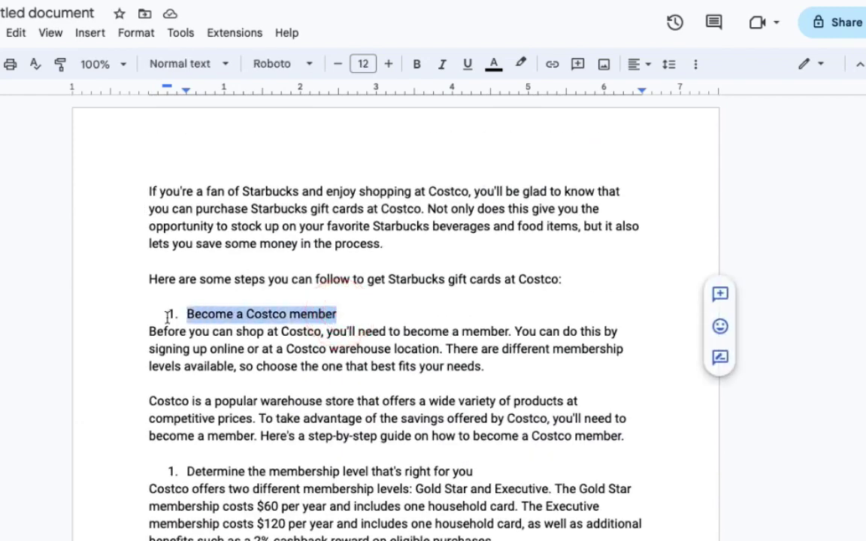
{"action": "left_click", "coordinate": [228, 65]}
{"action": "mouse_move", "coordinate": [277, 349]}
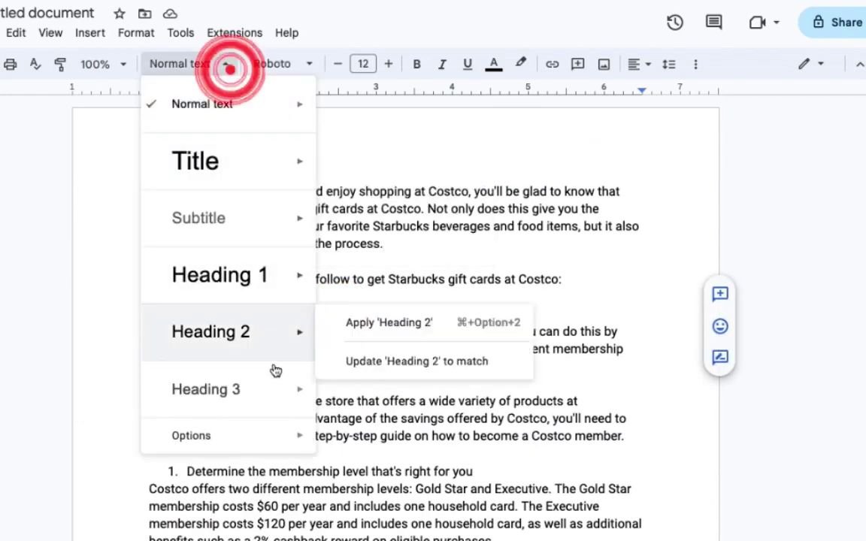
{"action": "left_click", "coordinate": [398, 321]}
- Apply the Heading 2 style to the numbered subheading "Select the gift card denomination"
{"action": "scroll", "coordinate": [543, 355], "scroll_direction": "down", "scroll_amount": 10}
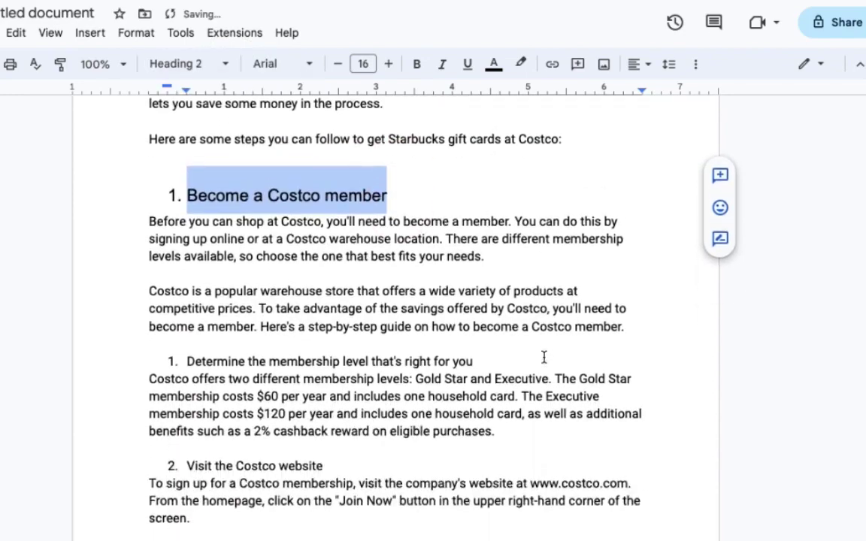
{"action": "scroll", "coordinate": [543, 357], "scroll_direction": "down", "scroll_amount": 5}
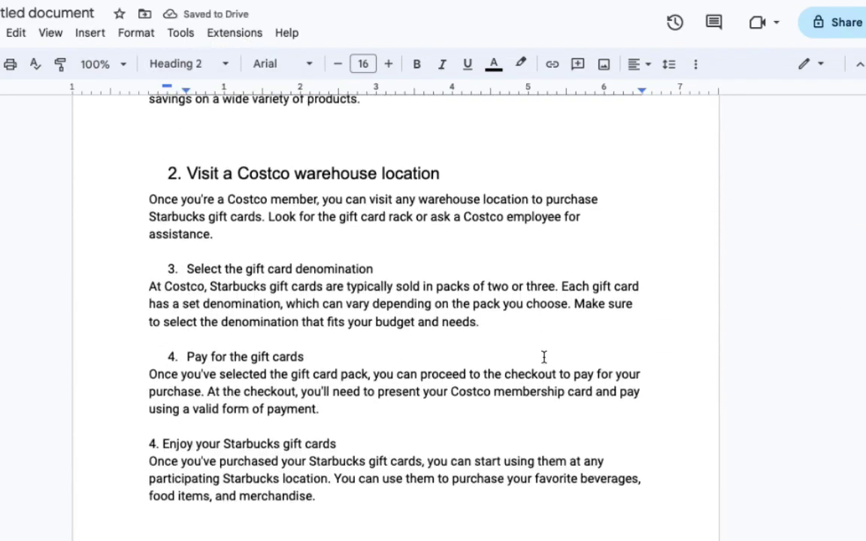
{"action": "triple_click", "coordinate": [381, 188]}
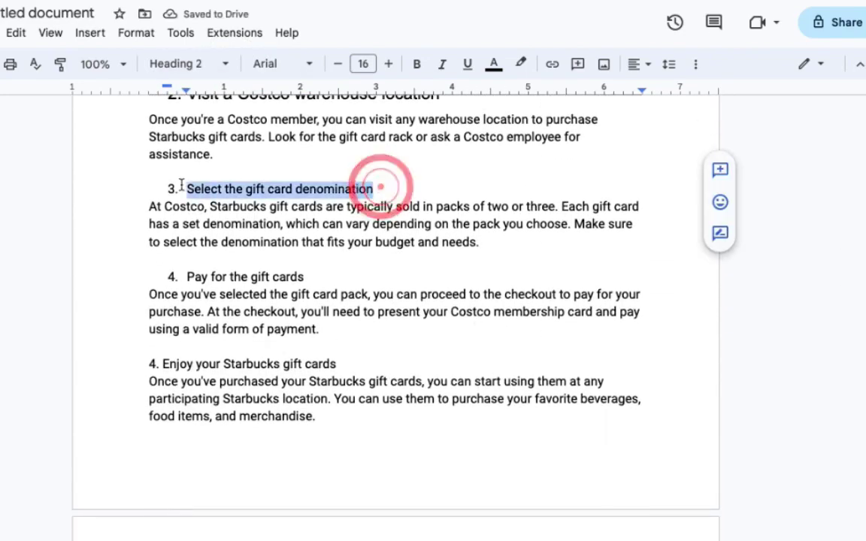
{"action": "left_click", "coordinate": [223, 66]}
{"action": "mouse_move", "coordinate": [276, 341]}
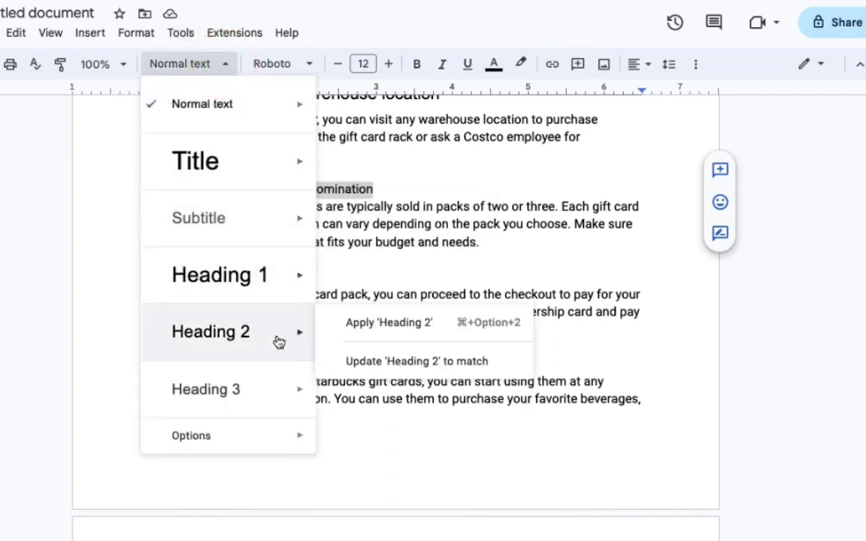
{"action": "left_click", "coordinate": [445, 323]}
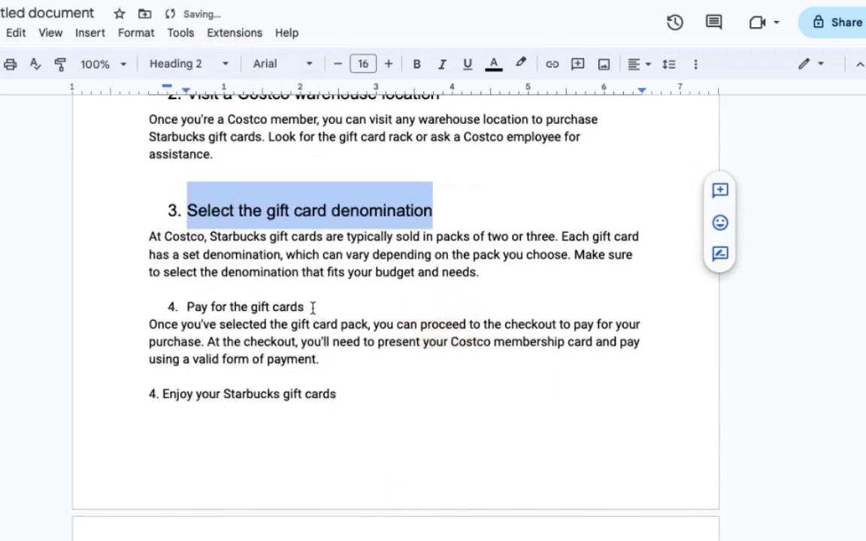
- Apply the Heading 2 style to the numbered subheading "Pay for the gift cards"
{"action": "left_click_drag", "start_coordinate": [312, 306], "coordinate": [183, 308]}
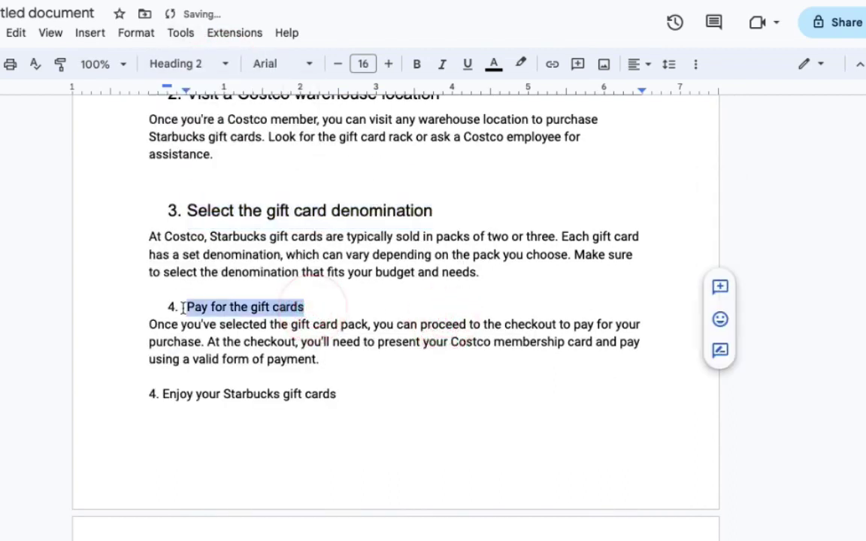
{"action": "left_click", "coordinate": [207, 65]}
{"action": "mouse_move", "coordinate": [272, 303]}
{"action": "mouse_move", "coordinate": [226, 332]}
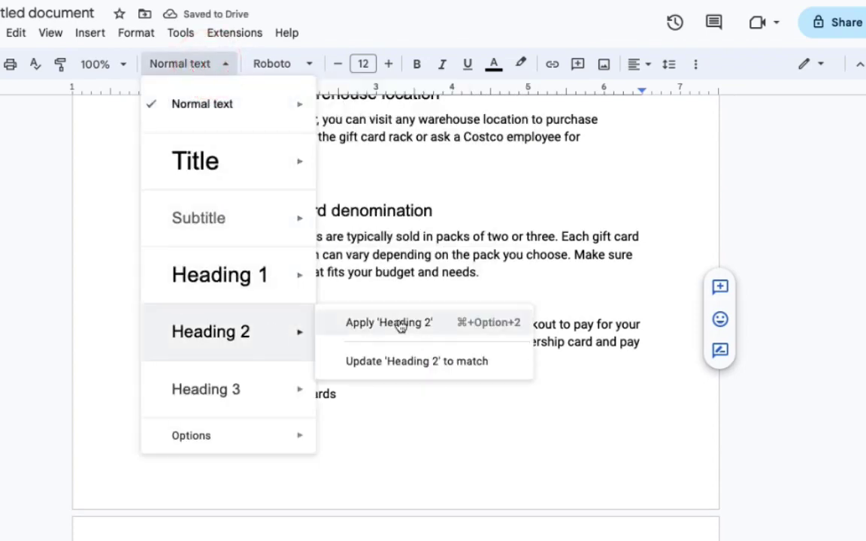
{"action": "left_click", "coordinate": [399, 325]}
- Apply the Heading 2 style to the subheading "Enjoy your Starbucks gift cards"
{"action": "scroll", "coordinate": [517, 358], "scroll_direction": "down", "scroll_amount": 2}
{"action": "scroll", "coordinate": [517, 358], "scroll_direction": "down", "scroll_amount": 2}
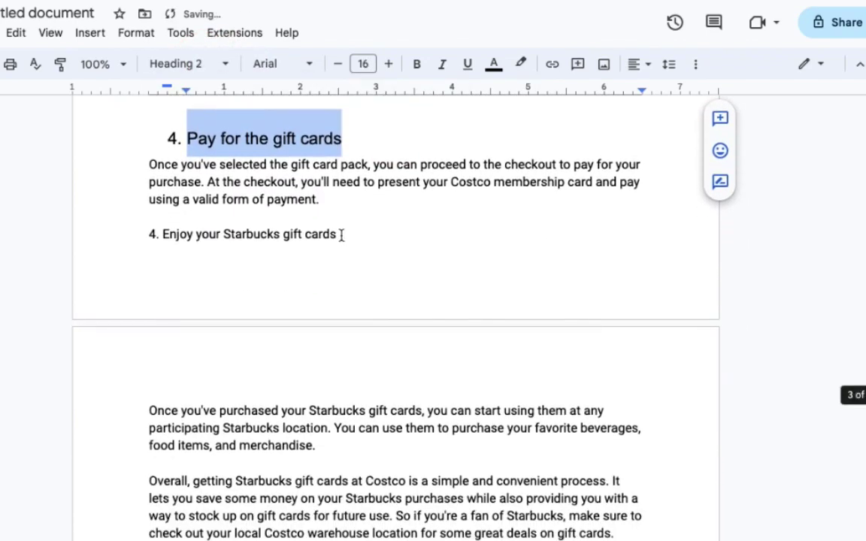
{"action": "left_click_drag", "start_coordinate": [341, 235], "coordinate": [160, 235]}
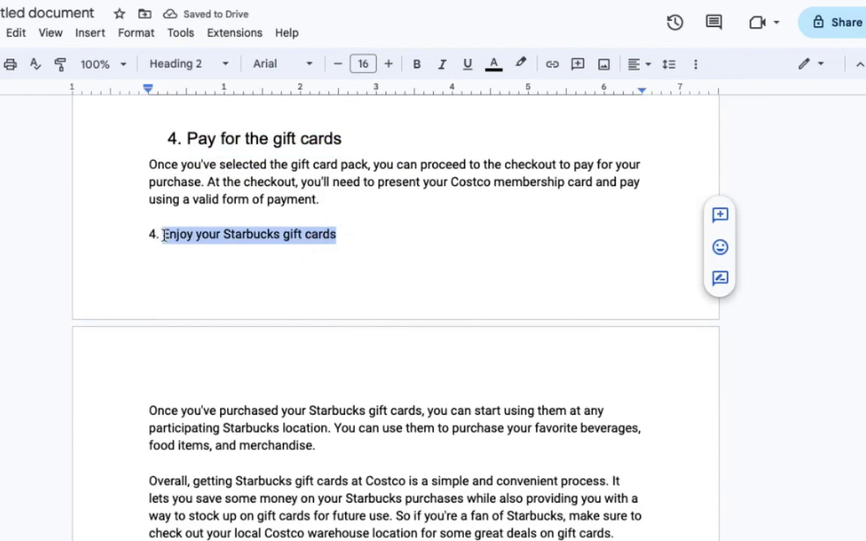
{"action": "left_click", "coordinate": [160, 64]}
{"action": "mouse_move", "coordinate": [287, 340]}
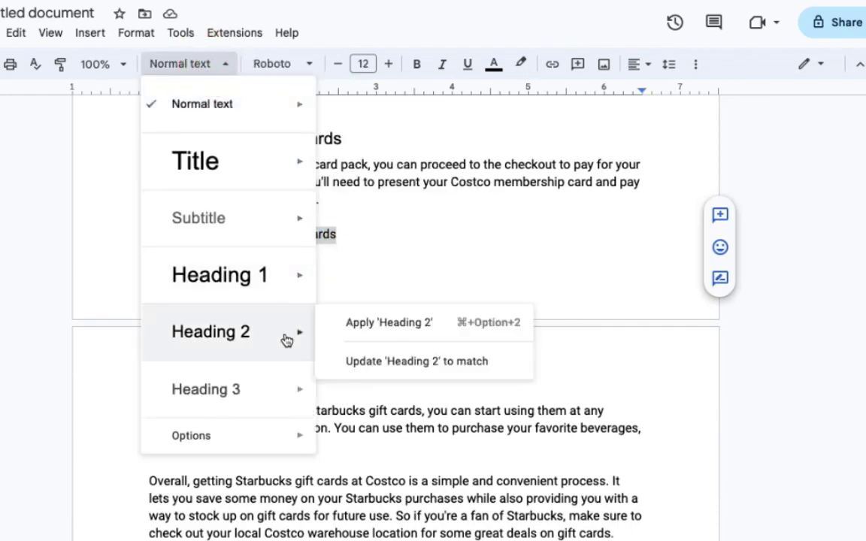
{"action": "left_click", "coordinate": [389, 323]}
{"action": "scroll", "coordinate": [511, 325], "scroll_direction": "down", "scroll_amount": 3}
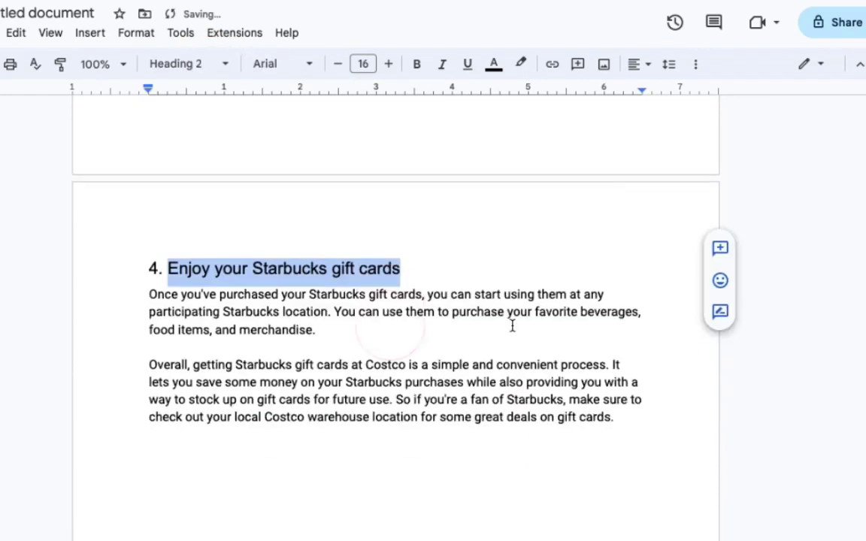
{"action": "scroll", "coordinate": [512, 325], "scroll_direction": "down", "scroll_amount": 6}
{"action": "scroll", "coordinate": [511, 325], "scroll_direction": "up", "scroll_amount": 20}
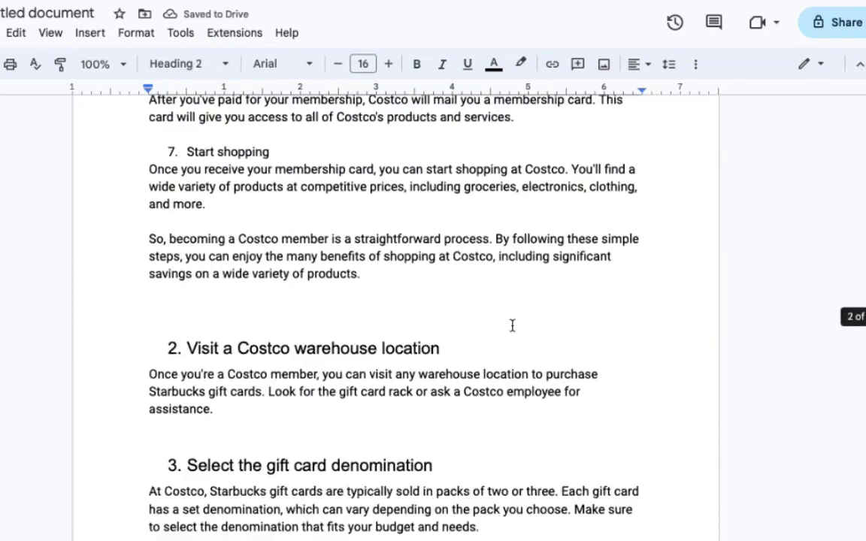
{"action": "scroll", "coordinate": [512, 326], "scroll_direction": "up", "scroll_amount": 15}
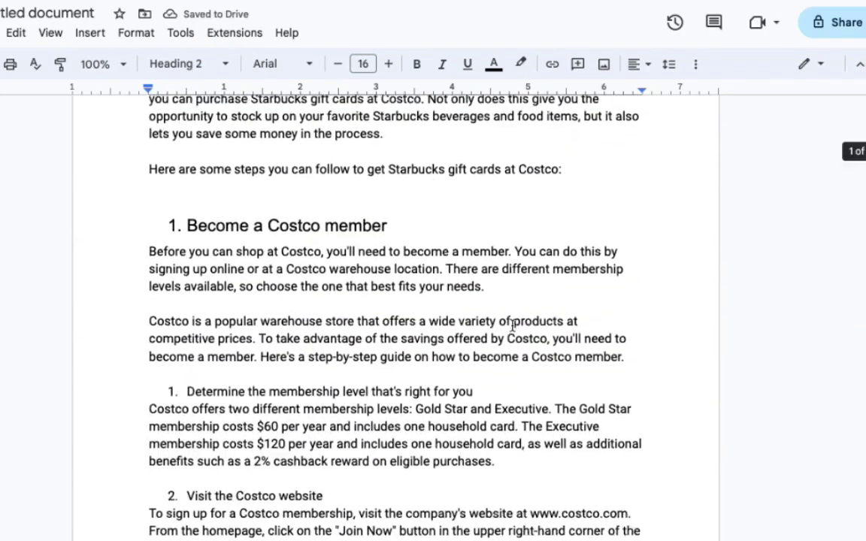
- Copy the heading text "Visit a Costco warehouse location" from section 2 of the document
{"action": "scroll", "coordinate": [512, 326], "scroll_direction": "down", "scroll_amount": 5}
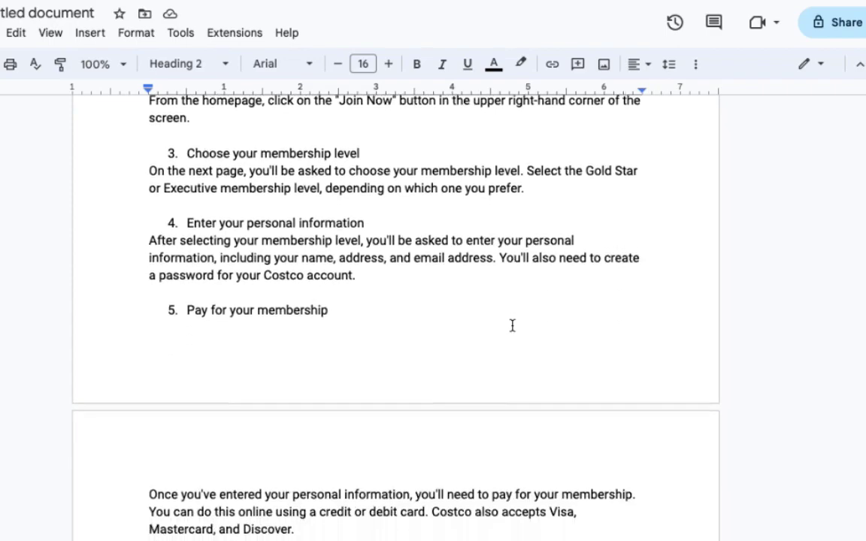
{"action": "scroll", "coordinate": [512, 326], "scroll_direction": "down", "scroll_amount": 4}
{"action": "scroll", "coordinate": [512, 325], "scroll_direction": "up", "scroll_amount": 15}
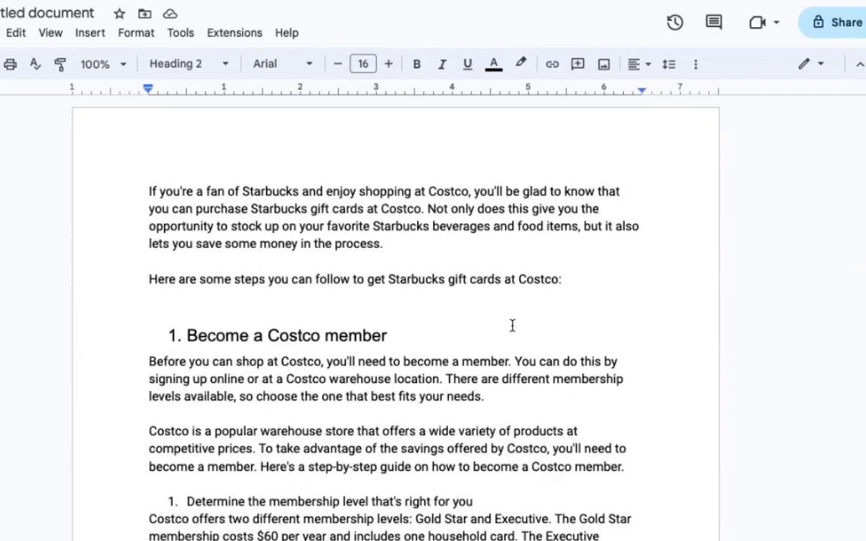
{"action": "scroll", "coordinate": [512, 326], "scroll_direction": "down", "scroll_amount": 10}
{"action": "scroll", "coordinate": [512, 325], "scroll_direction": "down", "scroll_amount": 2}
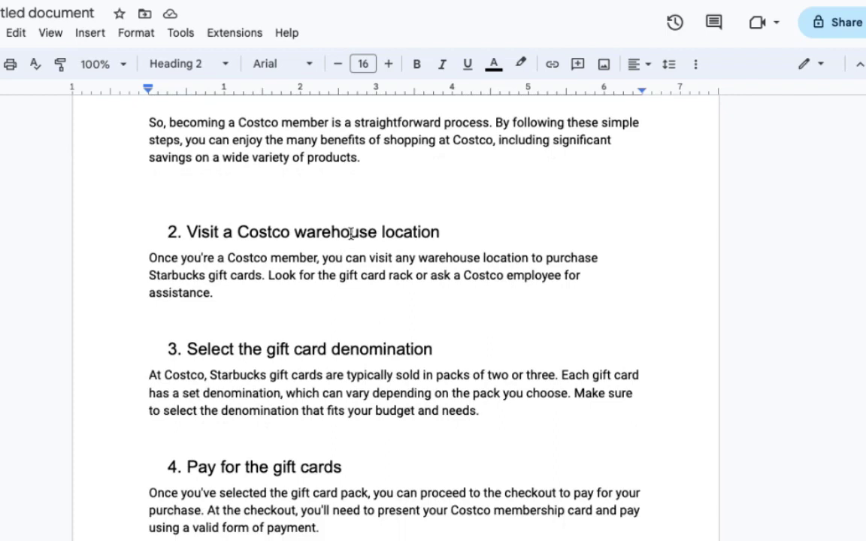
{"action": "left_click_drag", "start_coordinate": [454, 233], "coordinate": [188, 221]}
{"action": "key", "text": "ctrl+c"}
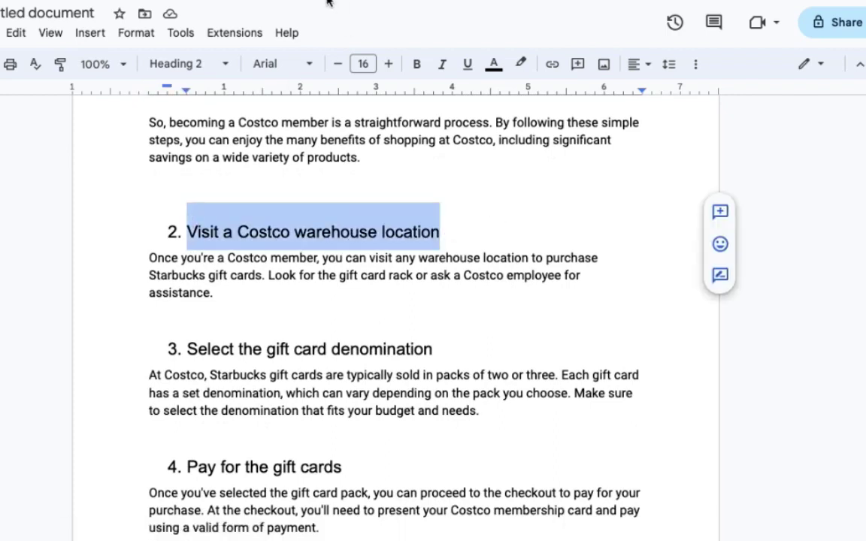
- Switch to ChatGPT and submit the prompt "write an article on how to Visit a Costco warehouse location"
{"action": "key", "text": "ctrl+Tab"}
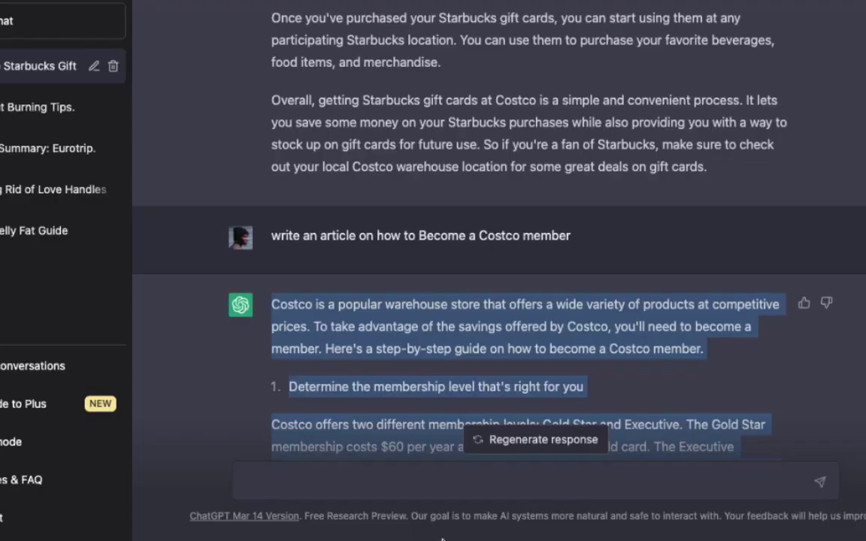
{"action": "left_click", "coordinate": [377, 482]}
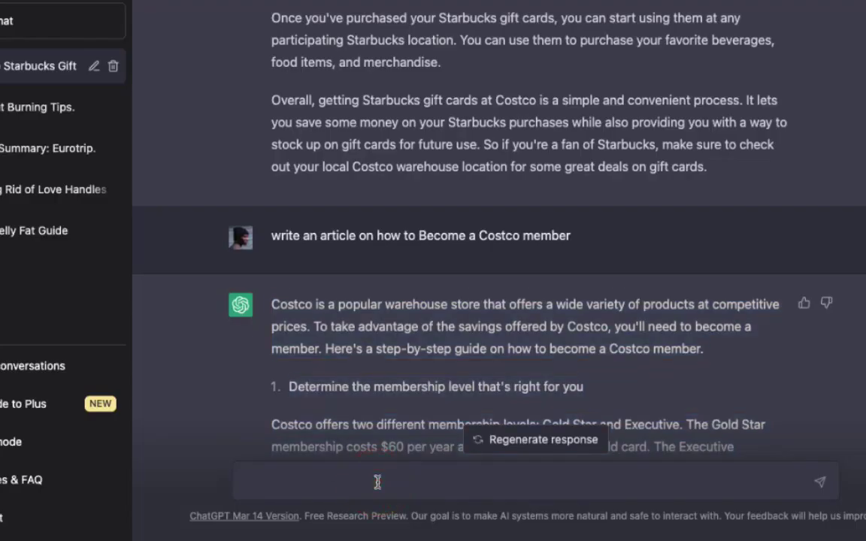
{"action": "type", "text": "write an art"}
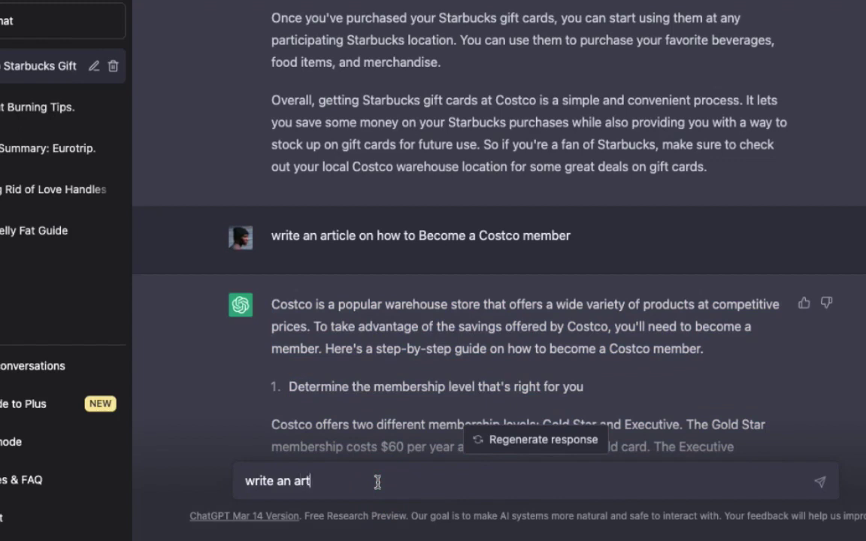
{"action": "type", "text": "icle o"}
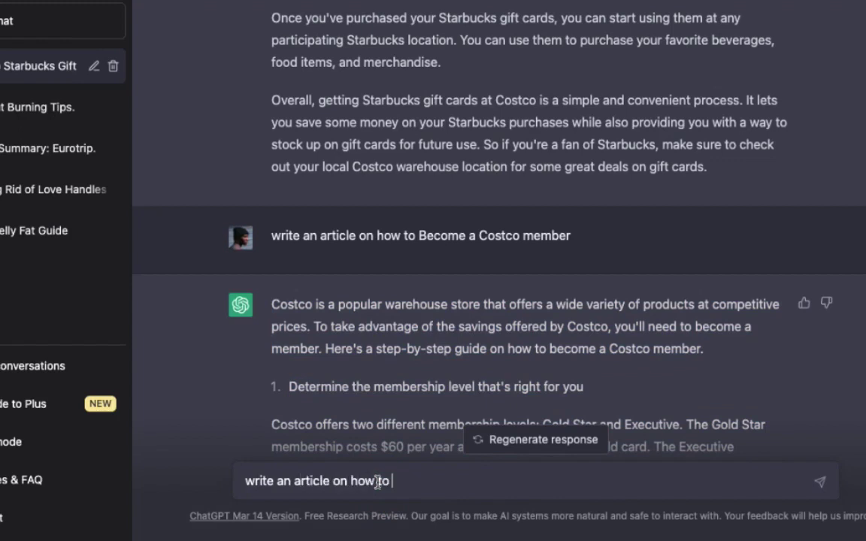
{"action": "type", "text": "n how to"}
{"action": "key", "text": "ctrl+v"}
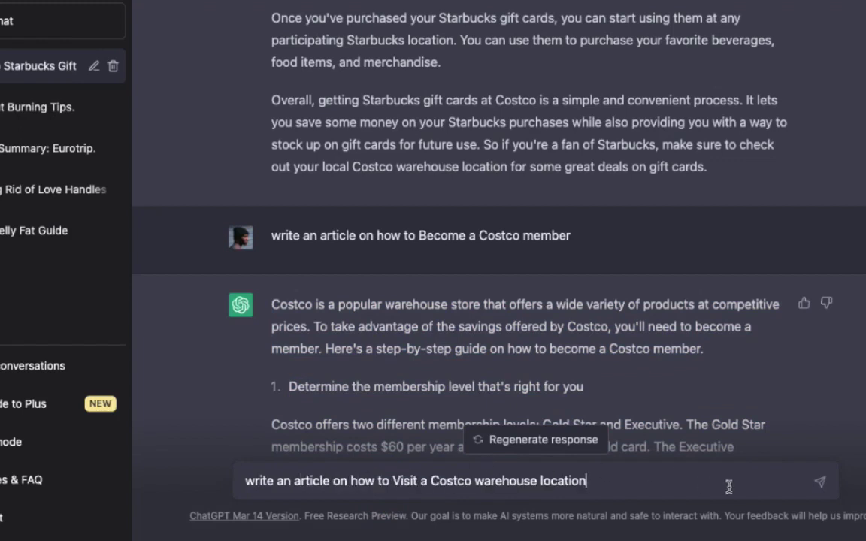
{"action": "left_click", "coordinate": [820, 483]}
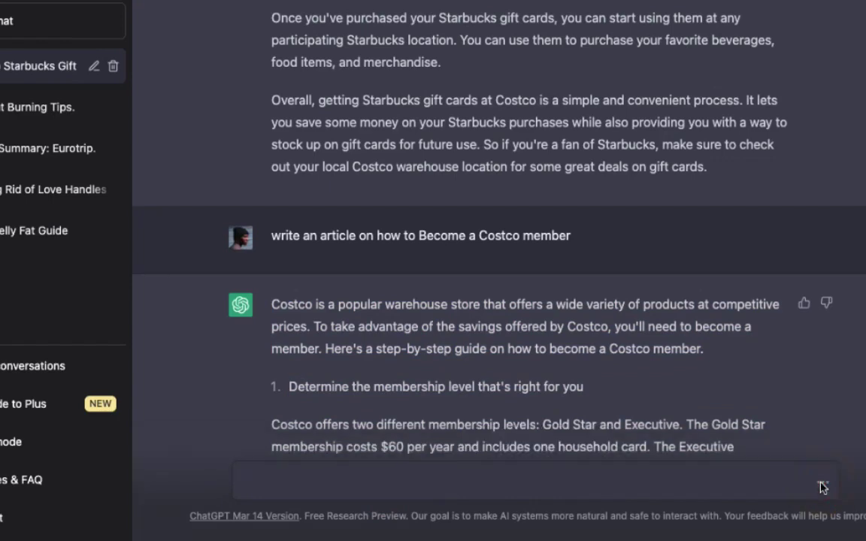
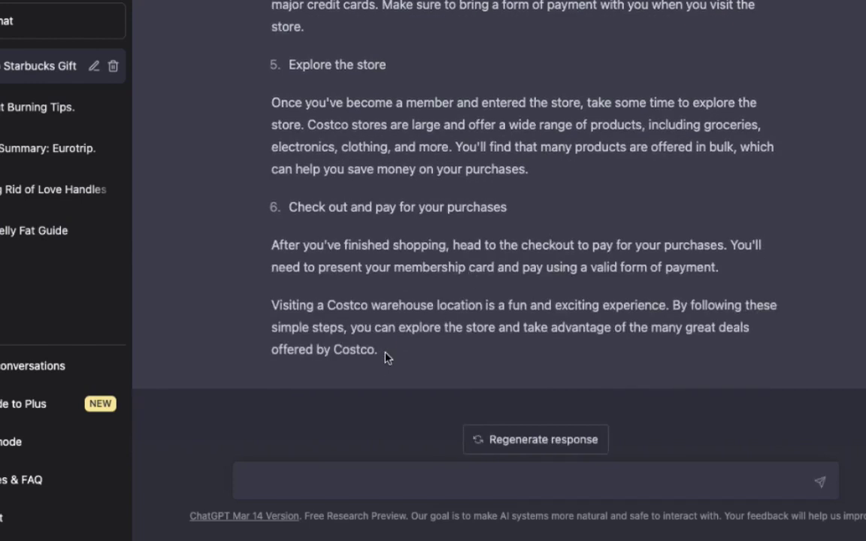
- Copy ChatGPT's full answer about visiting a Costco warehouse into the Google Docs article, one blank line below section 2's existing paragraph
{"action": "left_click_drag", "start_coordinate": [381, 362], "coordinate": [272, 172]}
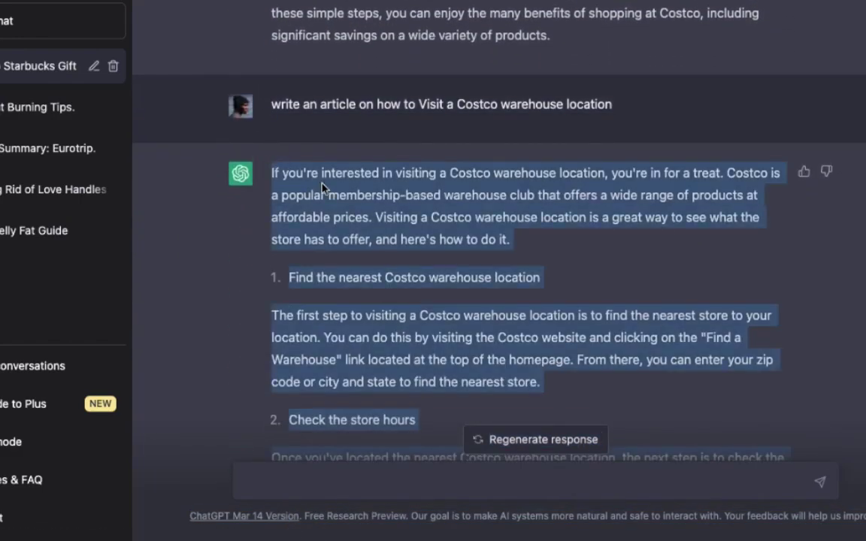
{"action": "right_click", "coordinate": [289, 165]}
{"action": "left_click", "coordinate": [324, 198]}
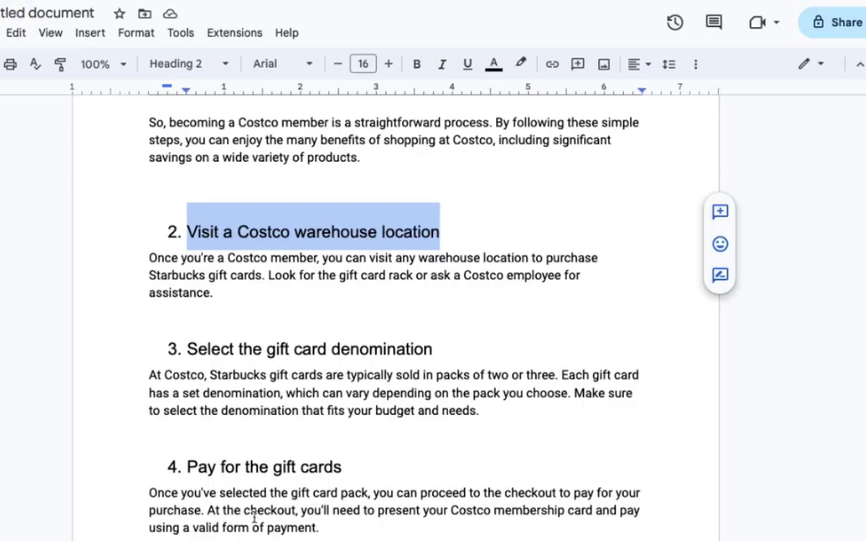
{"action": "scroll", "coordinate": [205, 353], "scroll_direction": "down", "scroll_amount": 2}
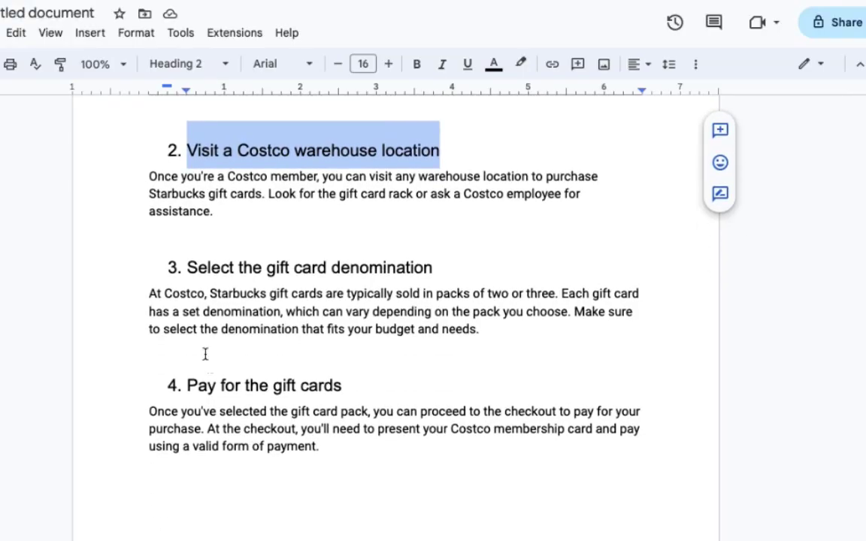
{"action": "left_click", "coordinate": [218, 211]}
{"action": "key", "text": "Return"}
{"action": "key", "text": "Return"}
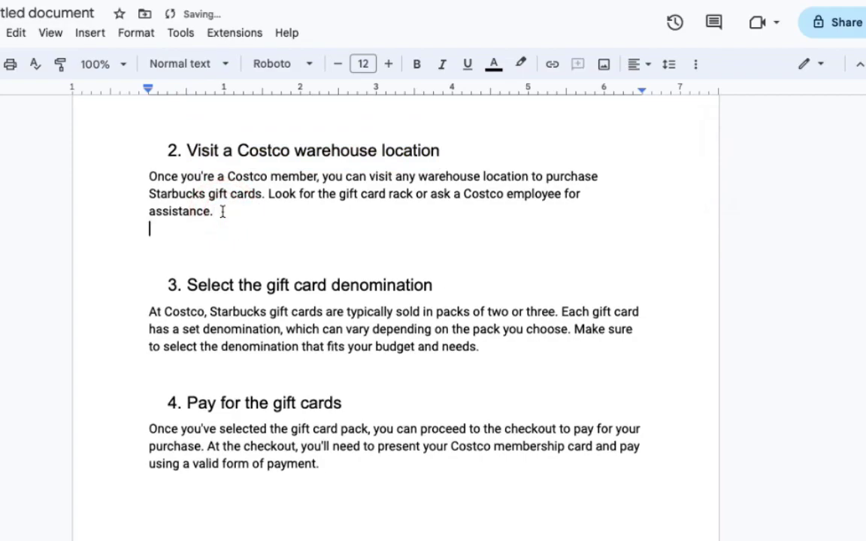
{"action": "key", "text": "ctrl+v"}
- Number the pasted subheadings "Find the nearest Costco warehouse location" as 1 and "Check the store hours" as 2
{"action": "scroll", "coordinate": [288, 202], "scroll_direction": "up", "scroll_amount": 10}
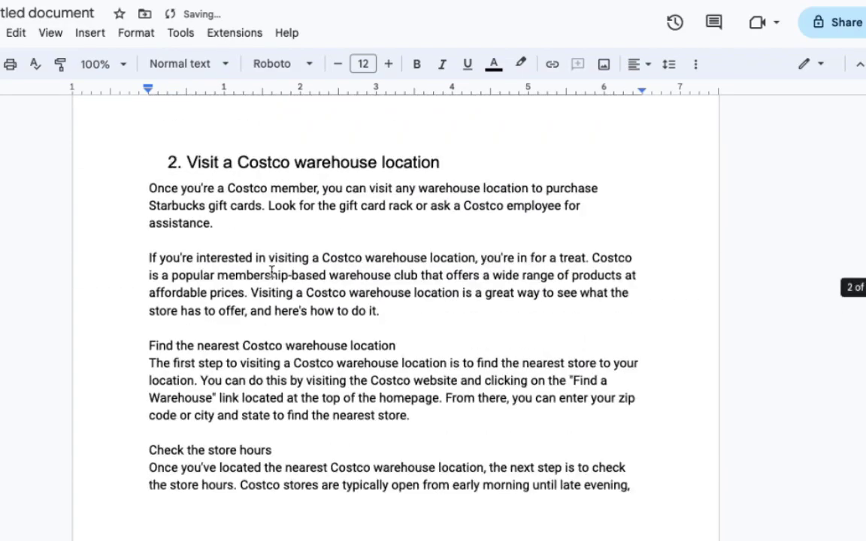
{"action": "scroll", "coordinate": [273, 272], "scroll_direction": "down", "scroll_amount": 3}
{"action": "scroll", "coordinate": [272, 272], "scroll_direction": "down", "scroll_amount": 5}
{"action": "scroll", "coordinate": [207, 247], "scroll_direction": "up", "scroll_amount": 7}
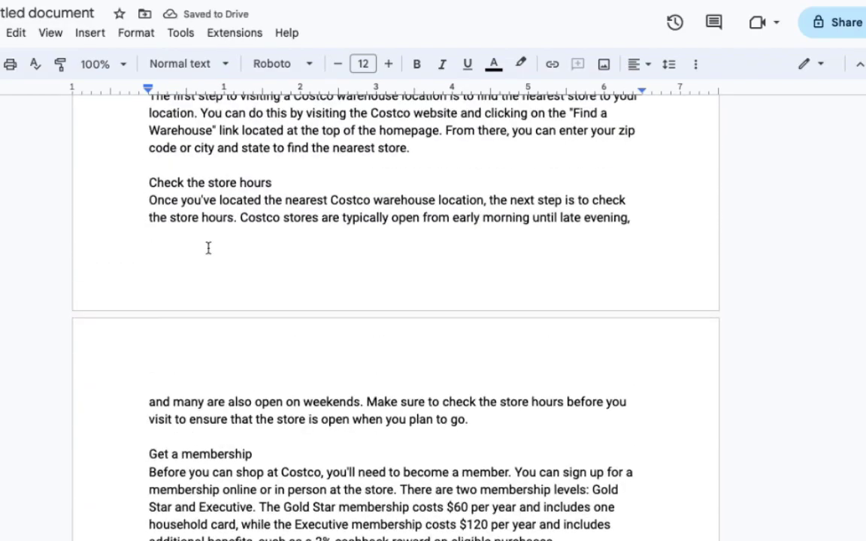
{"action": "scroll", "coordinate": [197, 221], "scroll_direction": "up", "scroll_amount": 1}
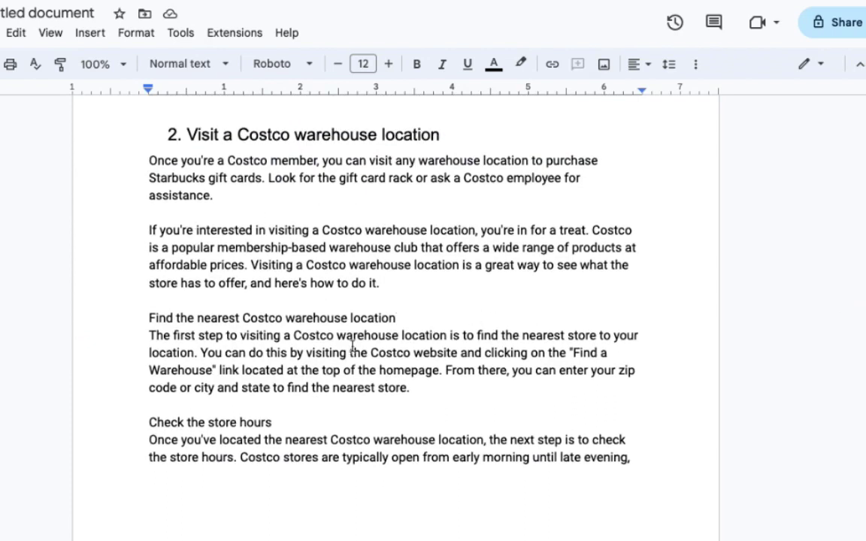
{"action": "left_click", "coordinate": [396, 318]}
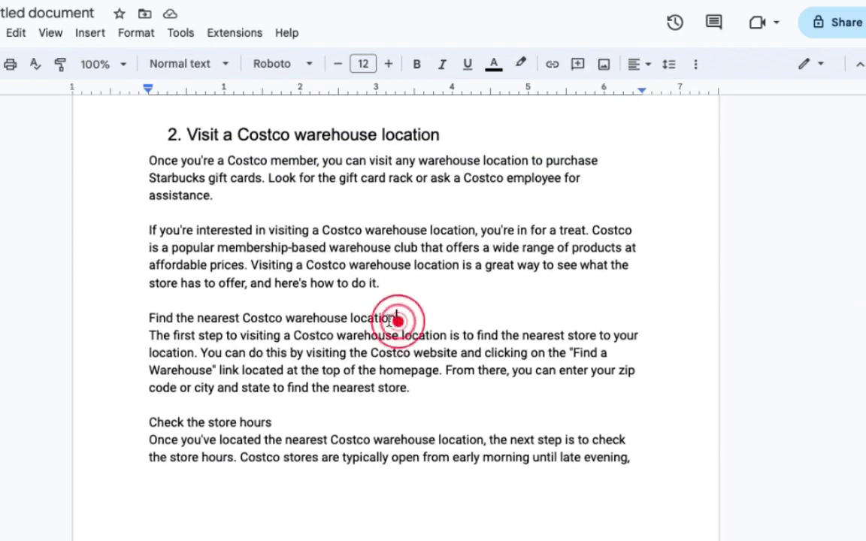
{"action": "left_click", "coordinate": [149, 318]}
{"action": "type", "text": "1."}
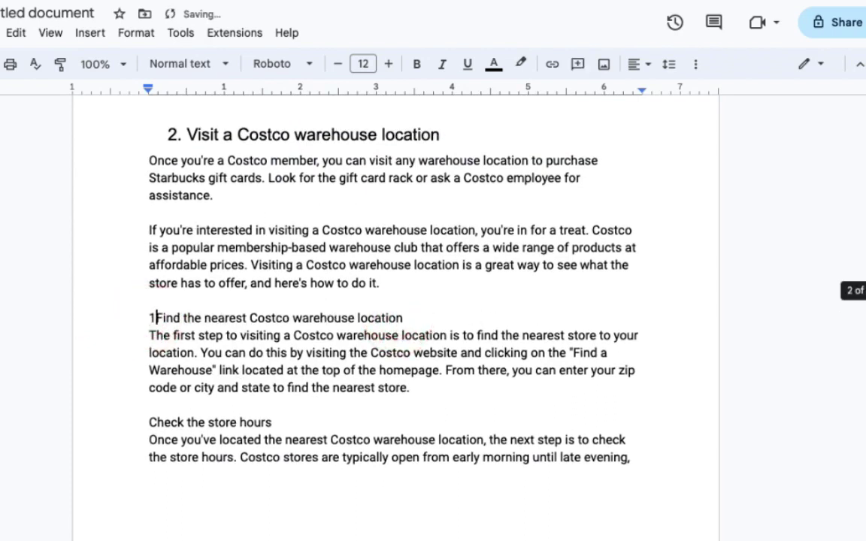
{"action": "scroll", "coordinate": [499, 390], "scroll_direction": "down", "scroll_amount": 3}
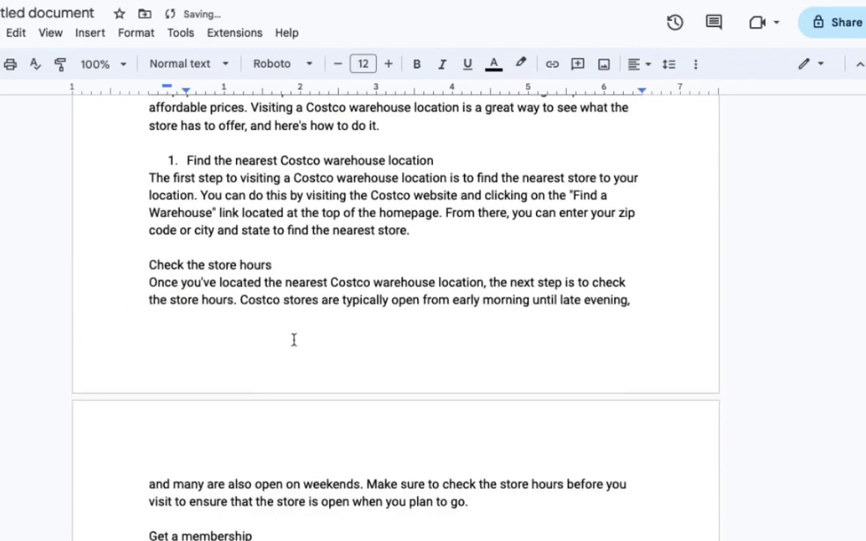
{"action": "left_click", "coordinate": [149, 251]}
{"action": "type", "text": "2."}
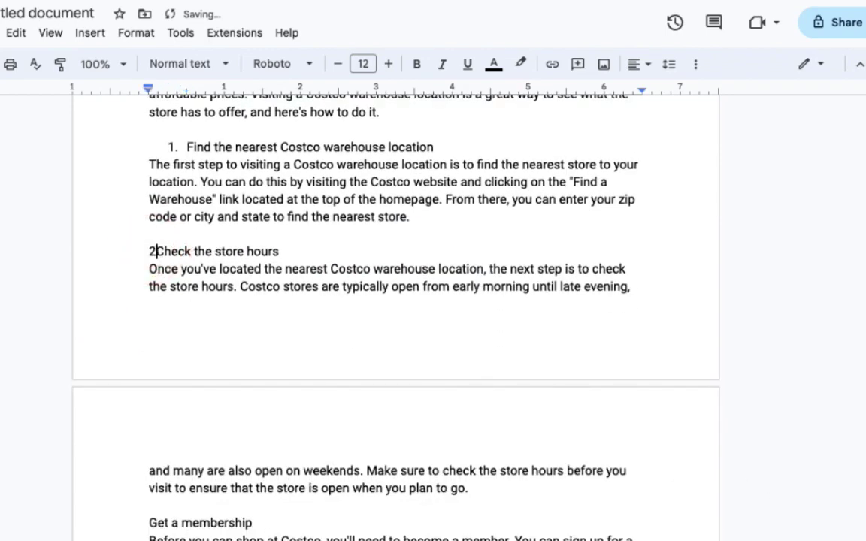
- Number the subheadings "Get a membership" as 3 and "Bring a form of payment" as 4
{"action": "scroll", "coordinate": [573, 433], "scroll_direction": "down", "scroll_amount": 4}
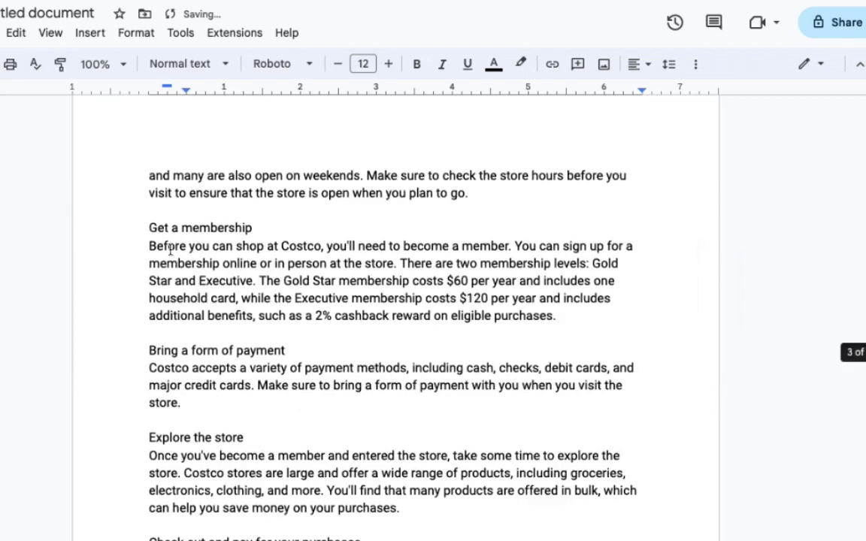
{"action": "left_click", "coordinate": [151, 227]}
{"action": "type", "text": "32."}
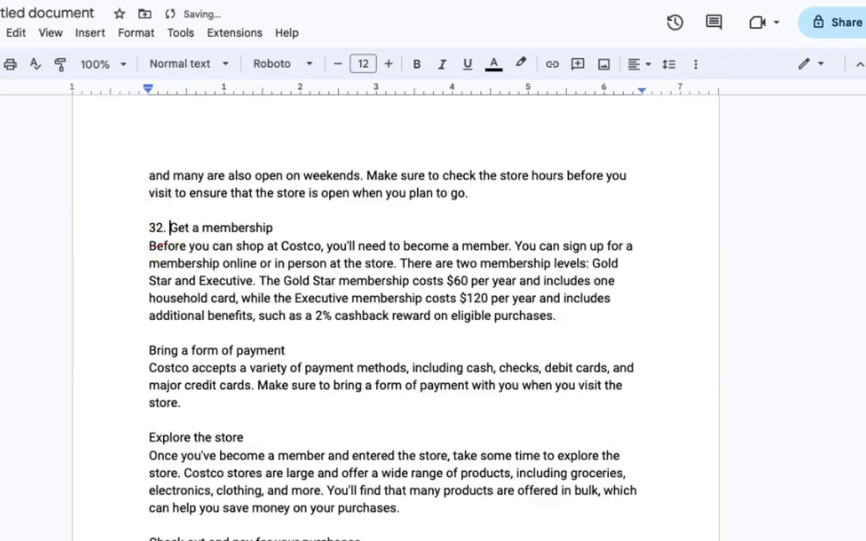
{"action": "key", "text": "BackSpace"}
{"action": "key", "text": "BackSpace"}
{"action": "key", "text": "BackSpace"}
{"action": "type", "text": "."}
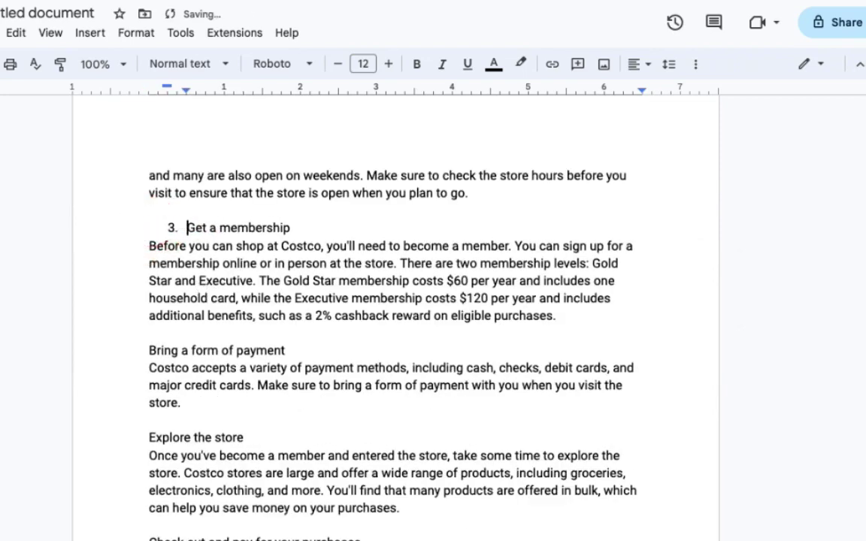
{"action": "scroll", "coordinate": [498, 410], "scroll_direction": "down", "scroll_amount": 2}
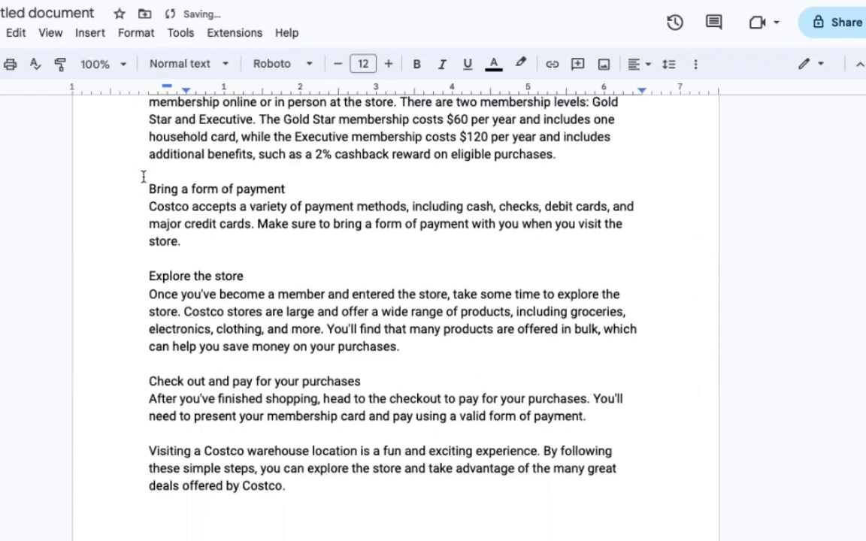
{"action": "left_click", "coordinate": [147, 187]}
{"action": "type", "text": "4"}
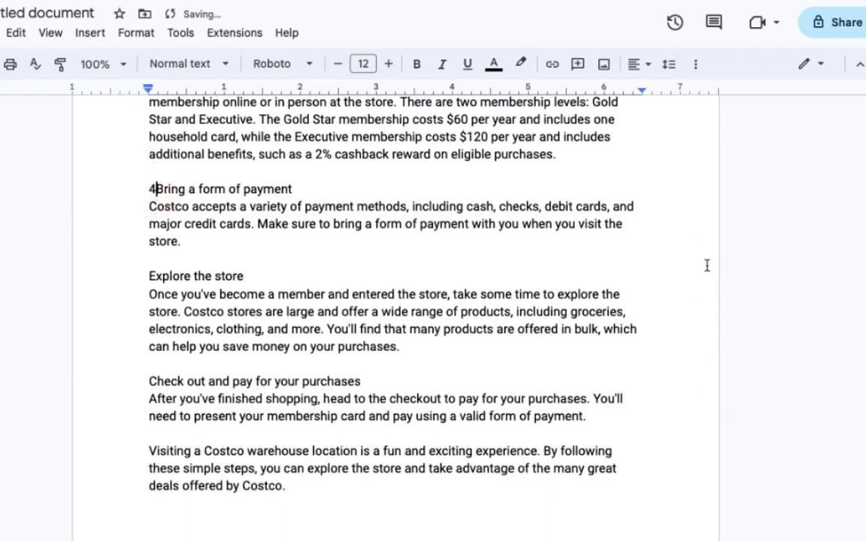
{"action": "type", "text": "."}
- Number the subheadings "Explore the store" as 5 and "Check out and pay for your purchases" as 6
{"action": "scroll", "coordinate": [162, 210], "scroll_direction": "down", "scroll_amount": 1}
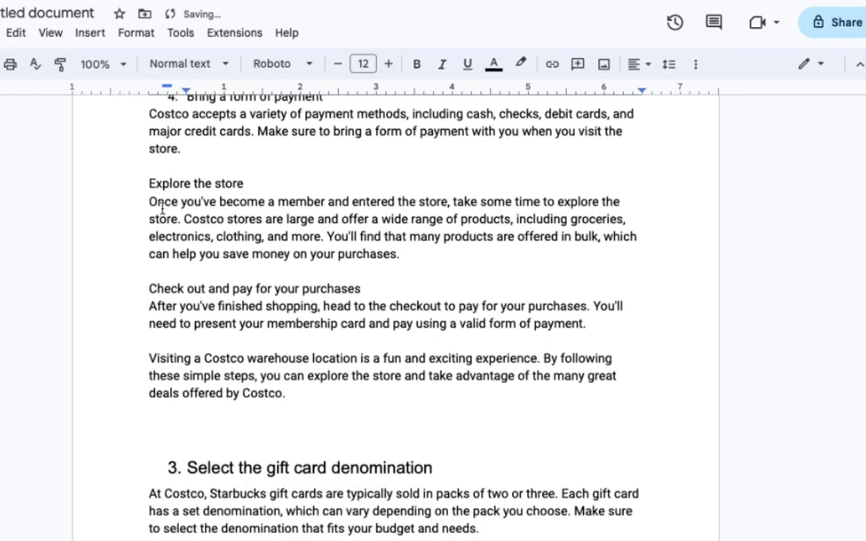
{"action": "left_click", "coordinate": [149, 184]}
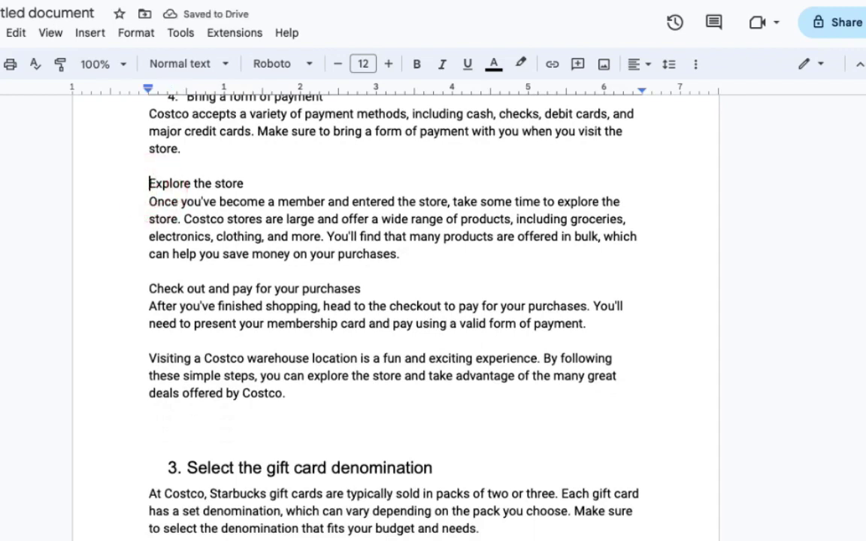
{"action": "type", "text": "5/"}
{"action": "key", "text": "BackSpace"}
{"action": "type", "text": "."}
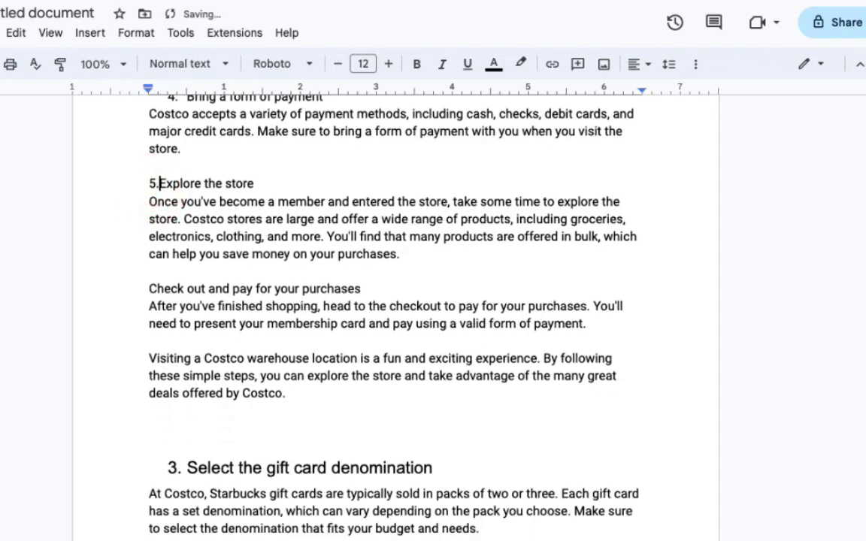
{"action": "left_click", "coordinate": [151, 288]}
{"action": "type", "text": "6."}
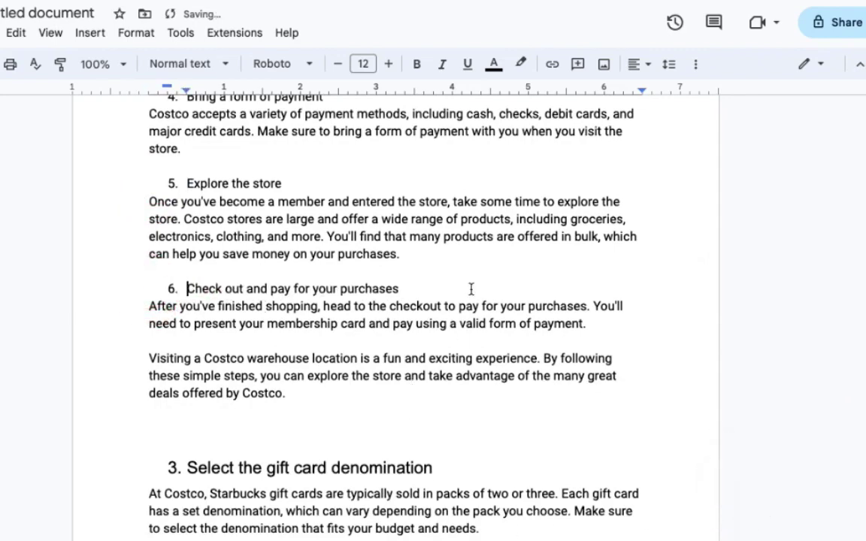
- Review the expanded article from its introduction through the numbered subheadings of section 2
{"action": "scroll", "coordinate": [471, 289], "scroll_direction": "down", "scroll_amount": 3}
{"action": "scroll", "coordinate": [471, 289], "scroll_direction": "up", "scroll_amount": 12}
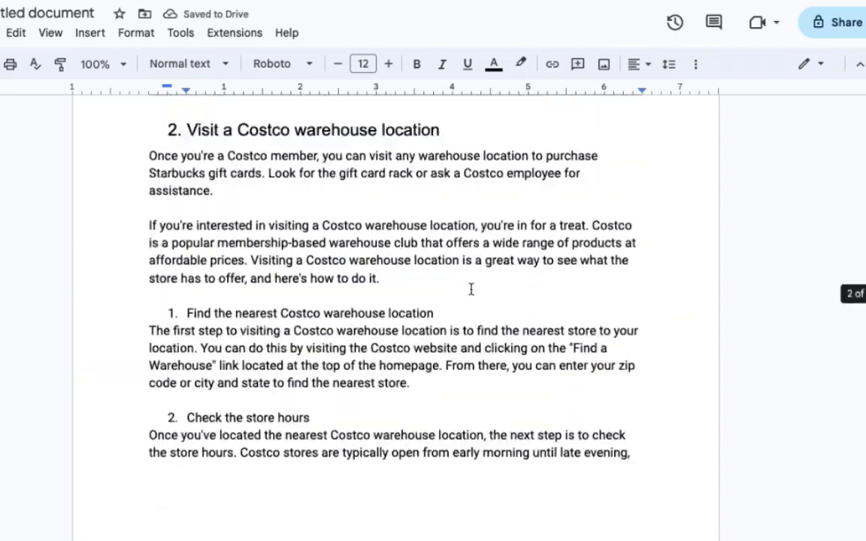
{"action": "scroll", "coordinate": [471, 288], "scroll_direction": "up", "scroll_amount": 15}
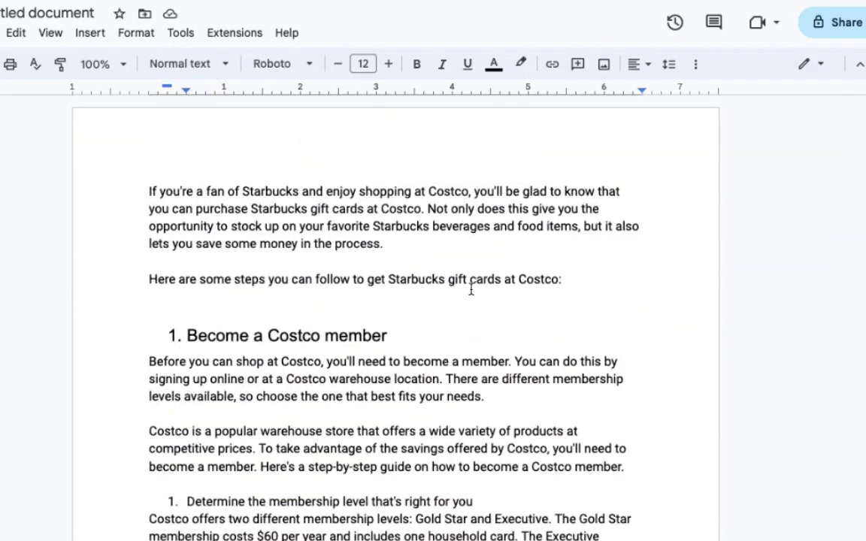
{"action": "scroll", "coordinate": [471, 289], "scroll_direction": "down", "scroll_amount": 20}
{"action": "scroll", "coordinate": [471, 288], "scroll_direction": "up", "scroll_amount": 8}
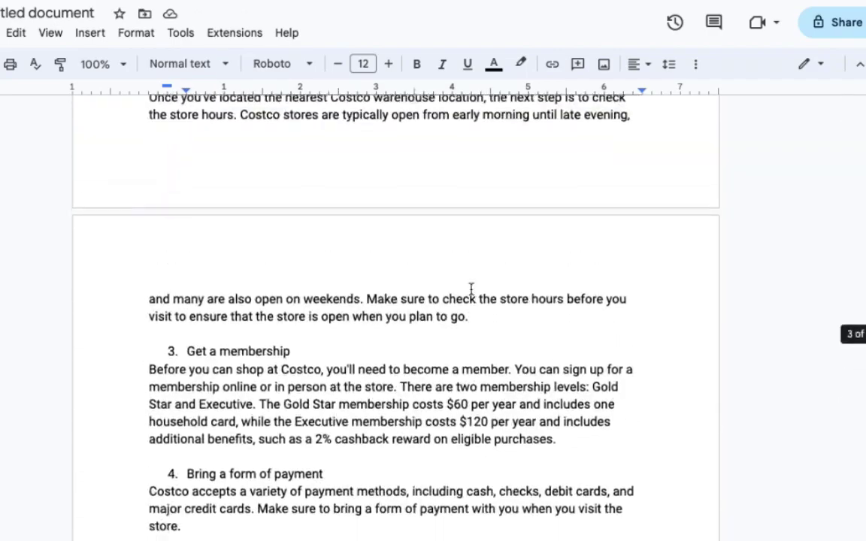
{"action": "scroll", "coordinate": [471, 288], "scroll_direction": "down", "scroll_amount": 10}
{"action": "scroll", "coordinate": [471, 289], "scroll_direction": "up", "scroll_amount": 14}
{"action": "scroll", "coordinate": [471, 289], "scroll_direction": "down", "scroll_amount": 2}
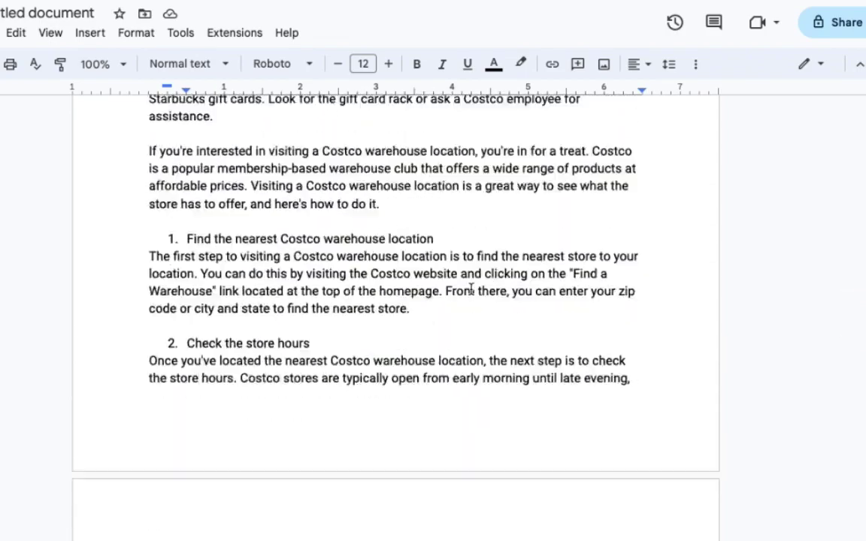
- Review the rest of the article from section 2 through the closing paragraph, including the remaining numbered section headings
{"action": "scroll", "coordinate": [471, 289], "scroll_direction": "down", "scroll_amount": 6}
{"action": "scroll", "coordinate": [471, 289], "scroll_direction": "up", "scroll_amount": 3}
{"action": "scroll", "coordinate": [471, 290], "scroll_direction": "down", "scroll_amount": 1}
{"action": "scroll", "coordinate": [471, 290], "scroll_direction": "up", "scroll_amount": 3}
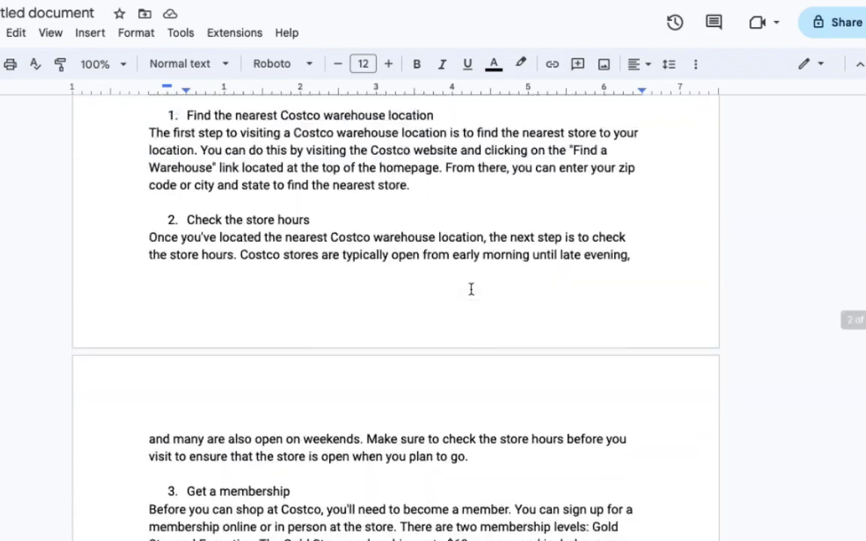
{"action": "scroll", "coordinate": [471, 288], "scroll_direction": "up", "scroll_amount": 2}
{"action": "scroll", "coordinate": [471, 288], "scroll_direction": "down", "scroll_amount": 12}
{"action": "scroll", "coordinate": [471, 288], "scroll_direction": "up", "scroll_amount": 1}
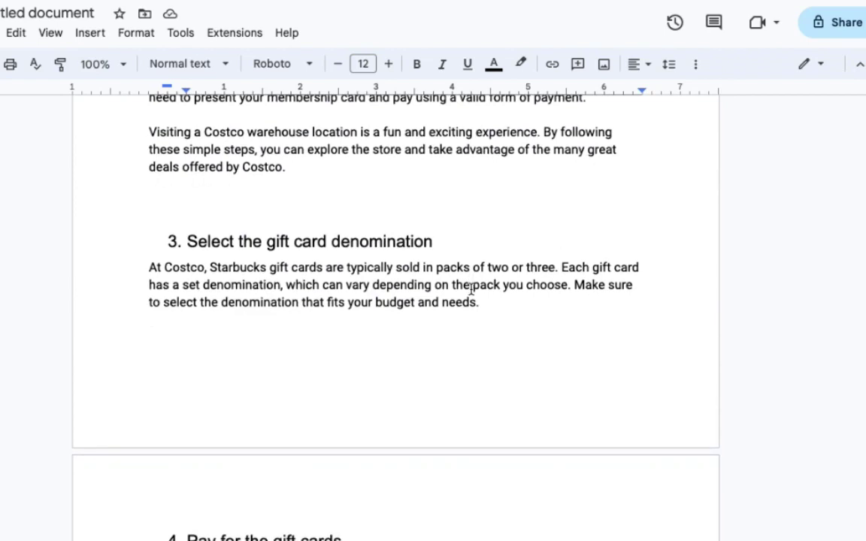
{"action": "scroll", "coordinate": [472, 289], "scroll_direction": "down", "scroll_amount": 4}
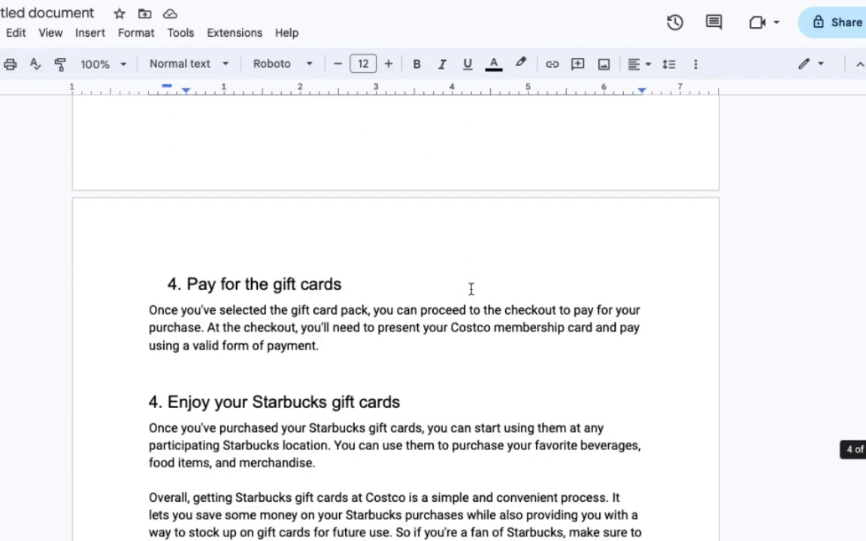
{"action": "scroll", "coordinate": [471, 290], "scroll_direction": "down", "scroll_amount": 2}
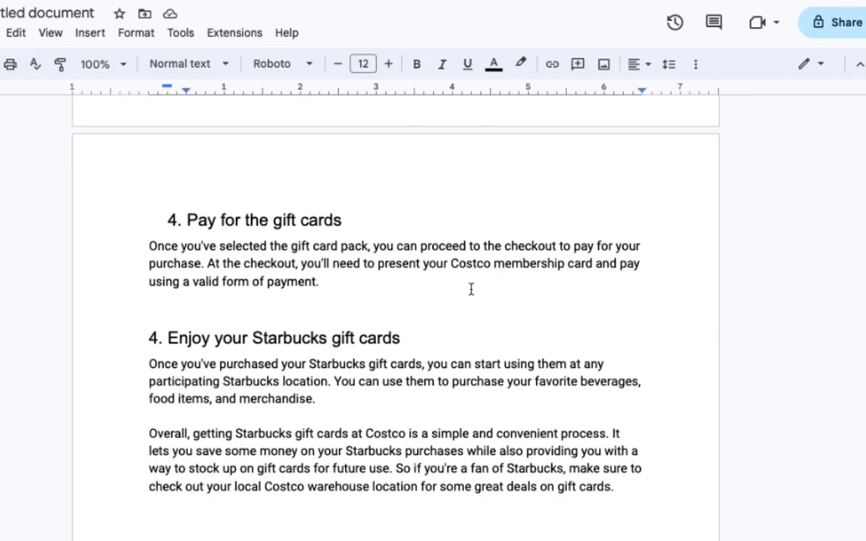
{"action": "scroll", "coordinate": [471, 289], "scroll_direction": "down", "scroll_amount": 3}
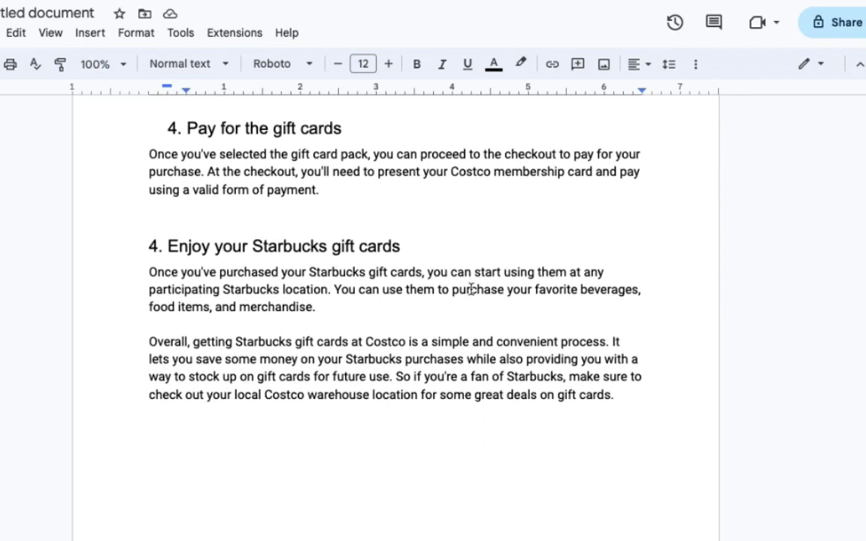
{"action": "scroll", "coordinate": [472, 289], "scroll_direction": "down", "scroll_amount": 4}
{"action": "scroll", "coordinate": [470, 290], "scroll_direction": "up", "scroll_amount": 4}
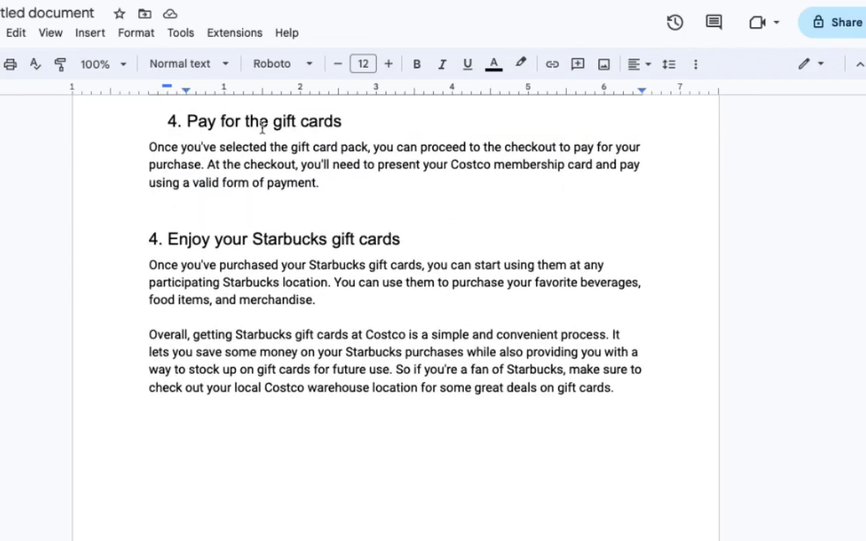
{"action": "scroll", "coordinate": [456, 412], "scroll_direction": "up", "scroll_amount": 20}
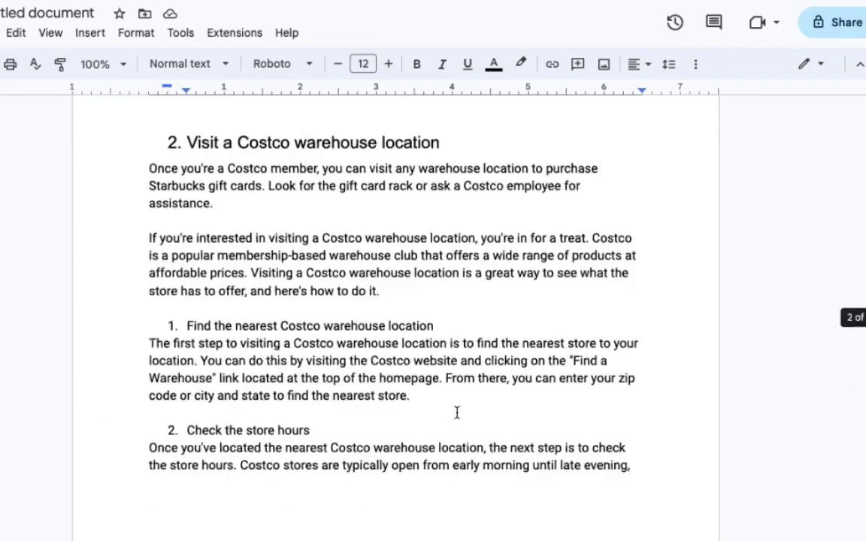
{"action": "scroll", "coordinate": [281, 366], "scroll_direction": "down", "scroll_amount": 15}
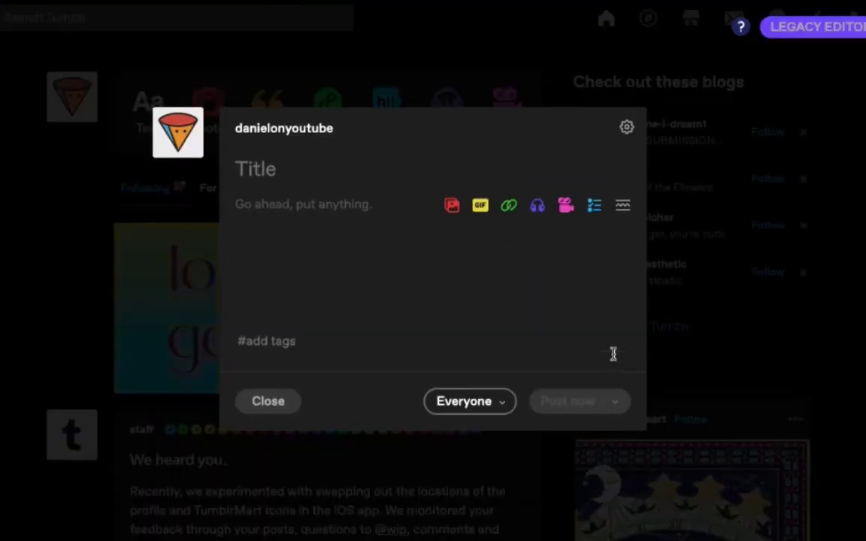
- Close the blank Tumblr post and examine tumblr.com's domain rating, backlinks and linking websites in the Ahrefs Website Authority Checker
{"action": "left_click", "coordinate": [277, 400]}
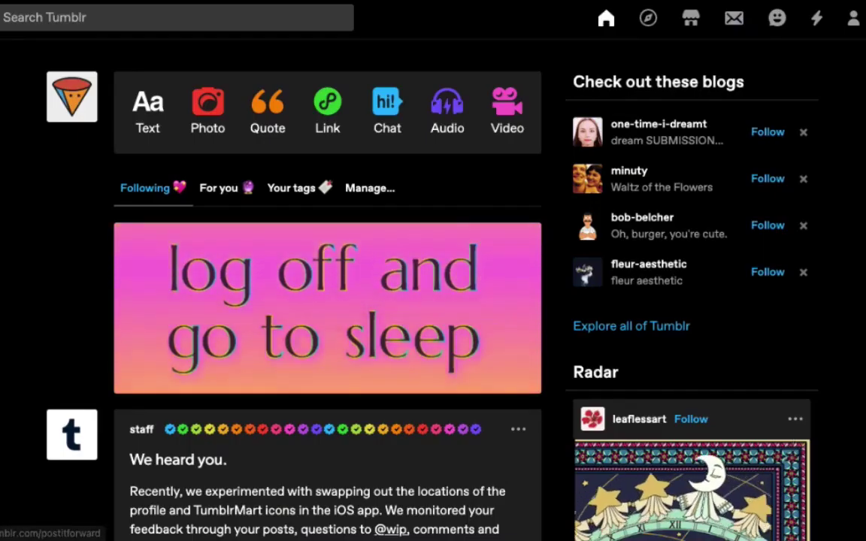
{"action": "mouse_move", "coordinate": [511, 535]}
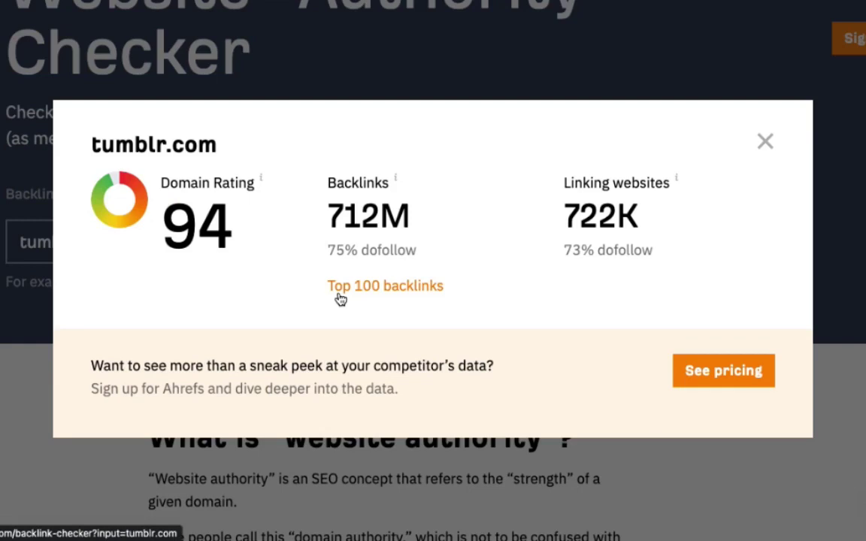
{"action": "left_click_drag", "start_coordinate": [232, 230], "coordinate": [172, 231]}
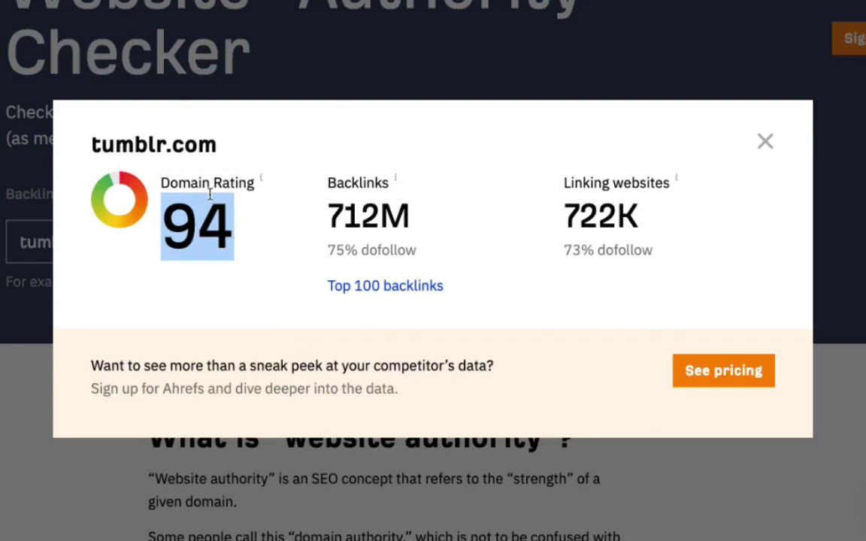
{"action": "mouse_move", "coordinate": [208, 188]}
{"action": "left_click_drag", "start_coordinate": [412, 218], "coordinate": [299, 193]}
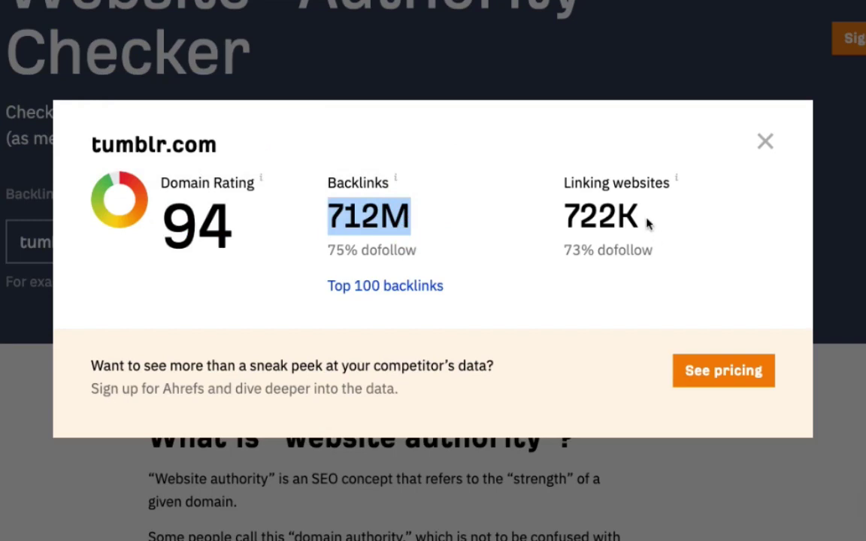
{"action": "left_click_drag", "start_coordinate": [649, 217], "coordinate": [512, 201]}
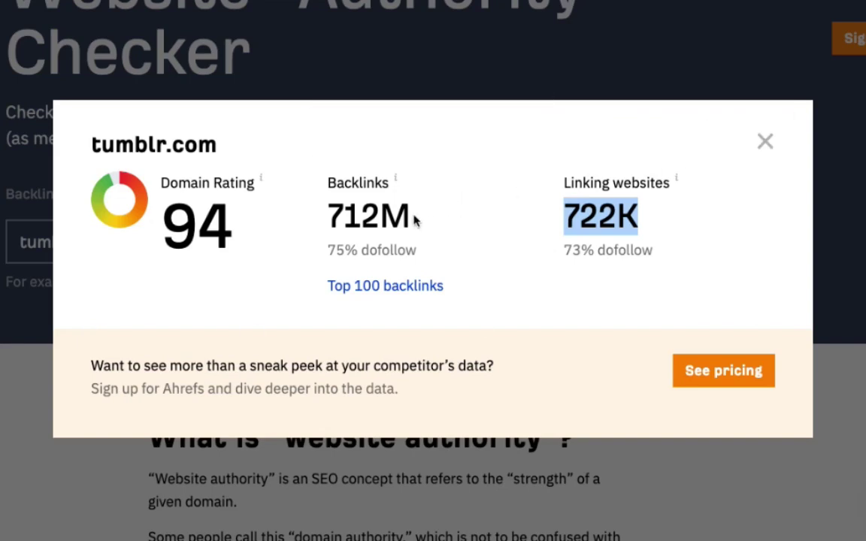
{"action": "left_click_drag", "start_coordinate": [411, 215], "coordinate": [333, 218]}
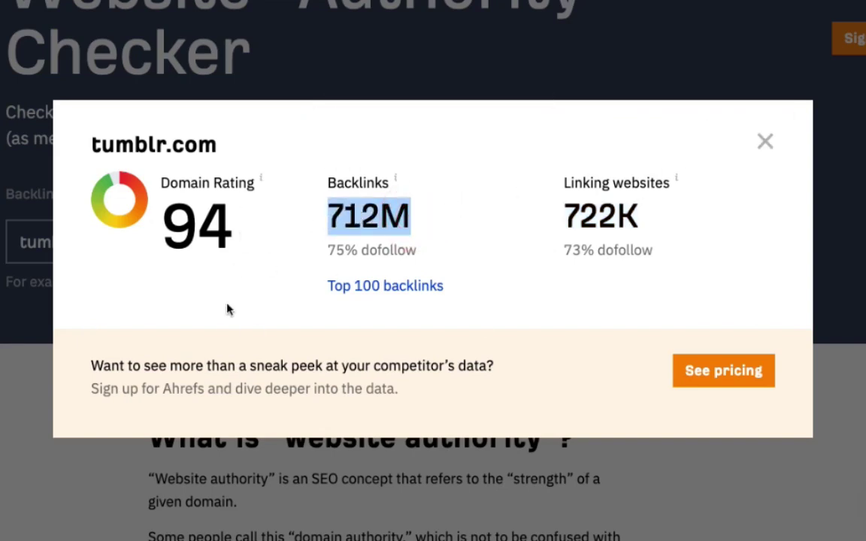
{"action": "mouse_move", "coordinate": [160, 145]}
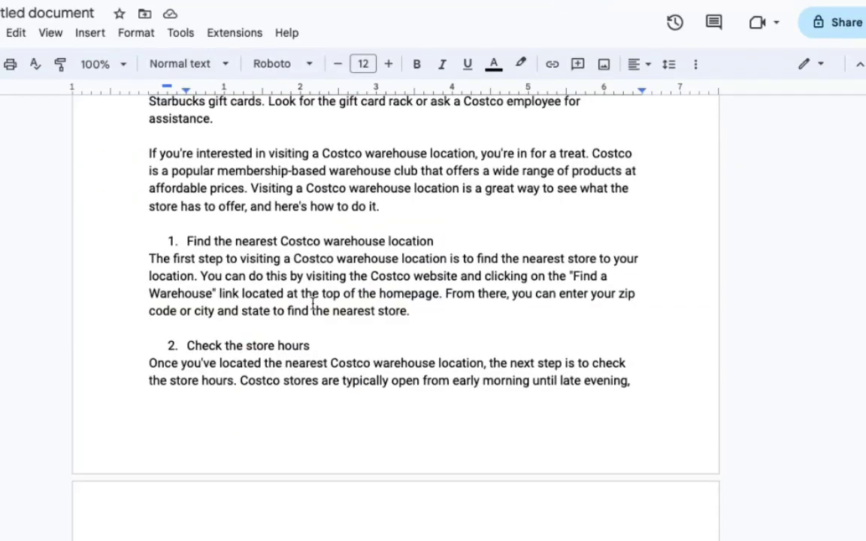
{"action": "scroll", "coordinate": [383, 357], "scroll_direction": "down", "scroll_amount": 5}
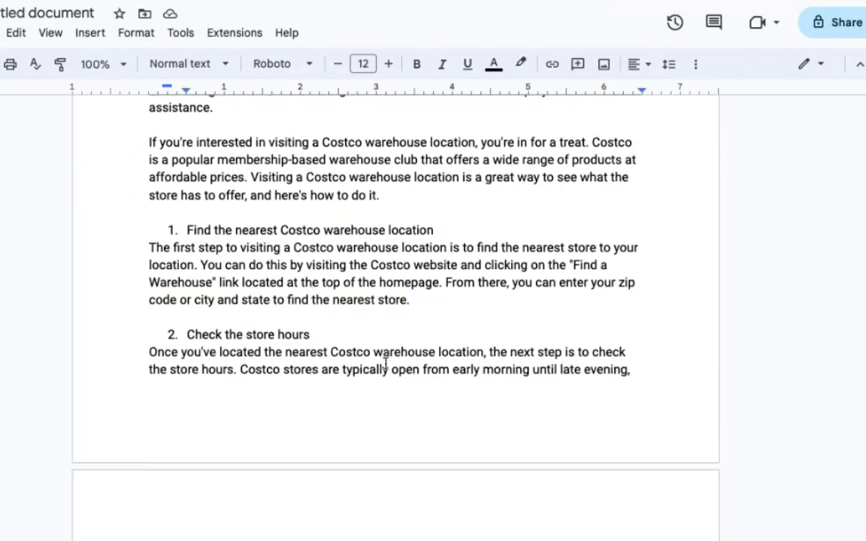
{"action": "scroll", "coordinate": [385, 363], "scroll_direction": "up", "scroll_amount": 15}
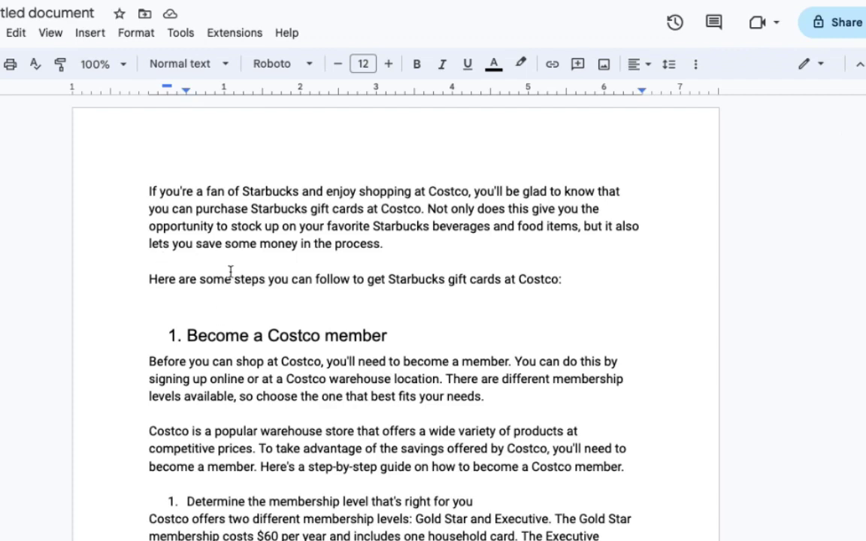
{"action": "key", "text": "ctrl+a"}
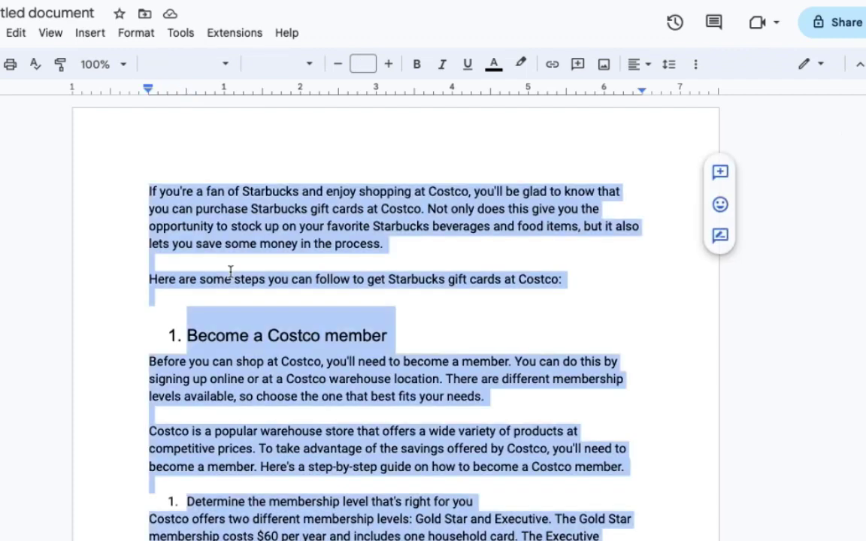
{"action": "left_click", "coordinate": [517, 258]}
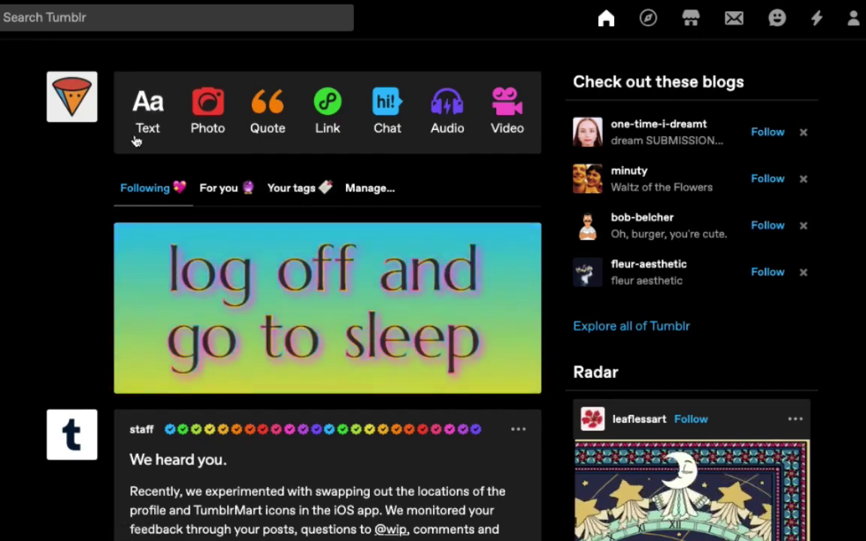
{"action": "left_click", "coordinate": [853, 18]}
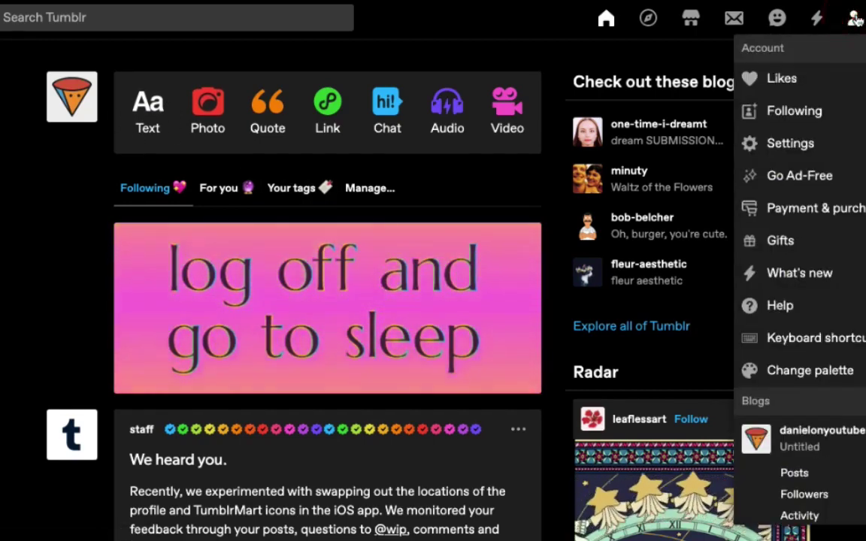
{"action": "scroll", "coordinate": [819, 371], "scroll_direction": "down", "scroll_amount": 3}
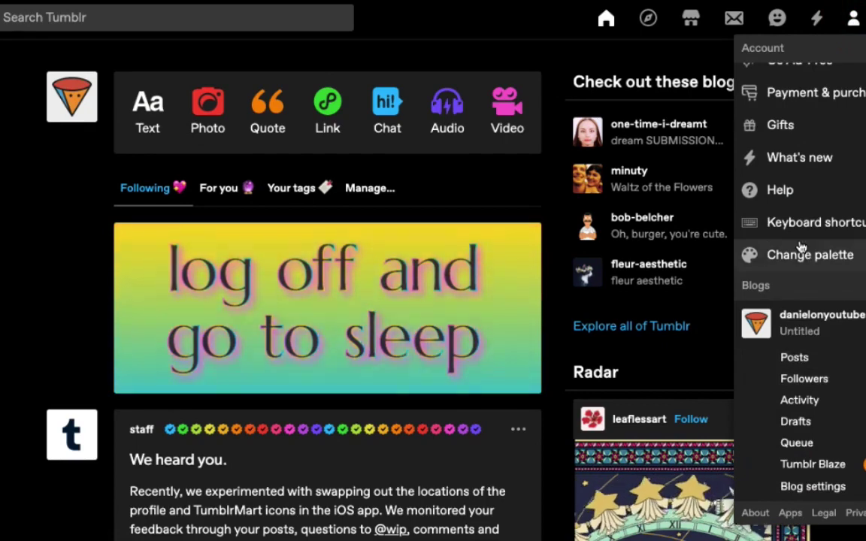
{"action": "scroll", "coordinate": [801, 248], "scroll_direction": "up", "scroll_amount": 3}
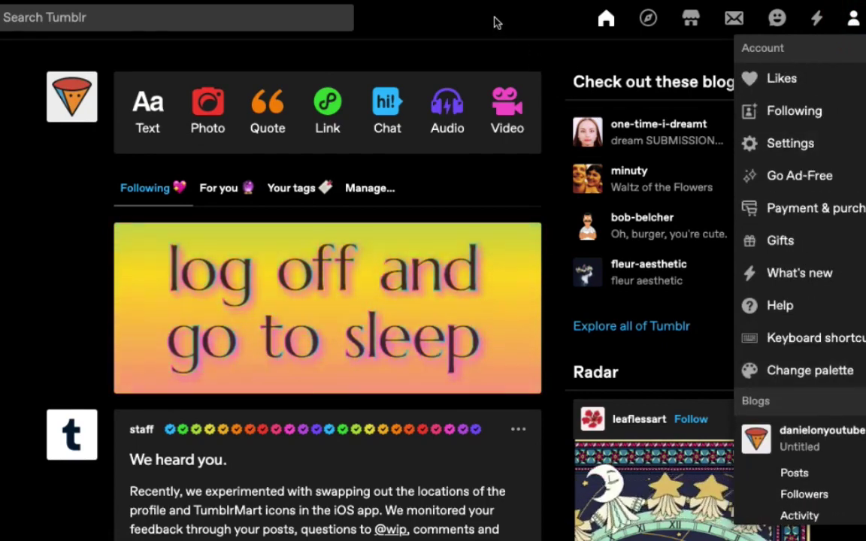
{"action": "left_click", "coordinate": [494, 22]}
{"action": "left_click", "coordinate": [137, 18]}
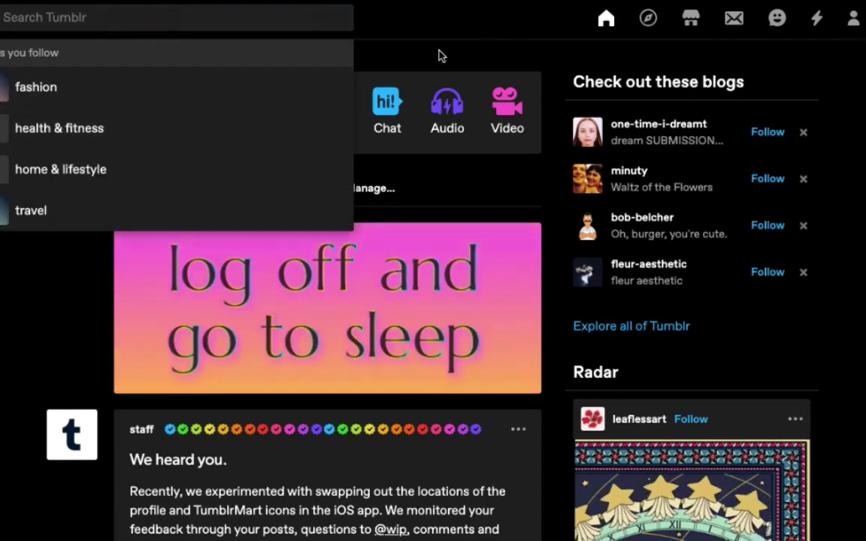
{"action": "left_click", "coordinate": [454, 41]}
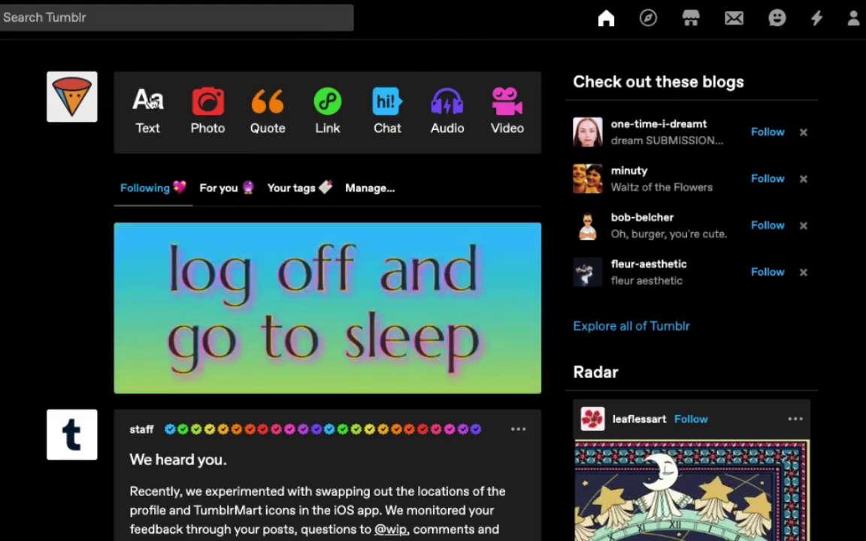
- Start a new Tumblr text post and title it "starbucks gift card at costco", copied from the Google Docs keyword list
{"action": "left_click", "coordinate": [150, 102]}
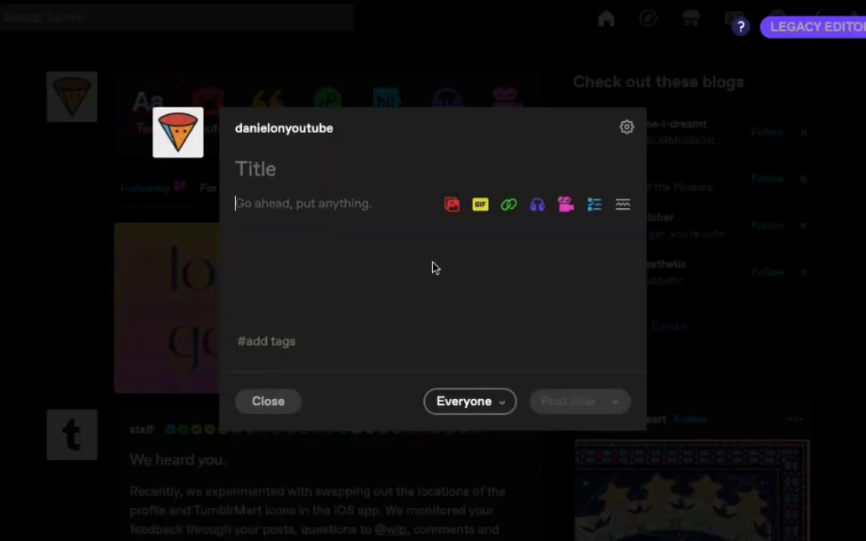
{"action": "left_click", "coordinate": [273, 169]}
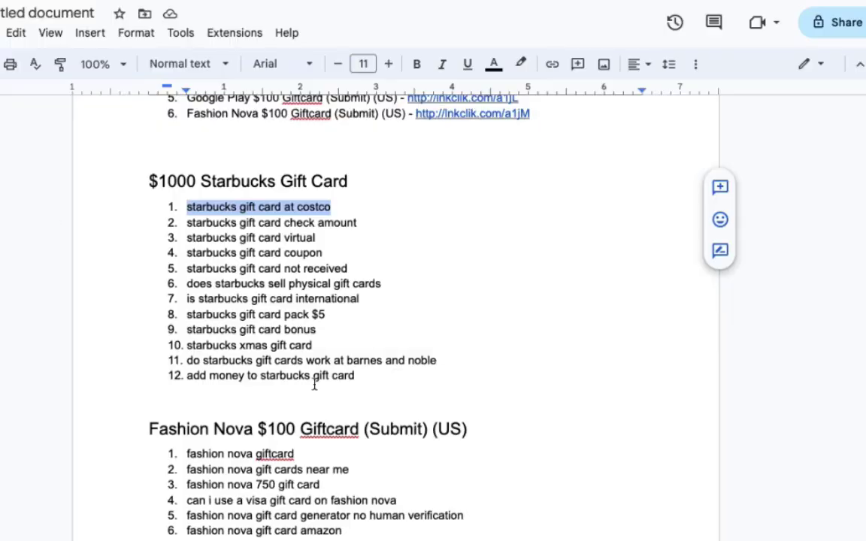
{"action": "scroll", "coordinate": [314, 384], "scroll_direction": "up", "scroll_amount": 3}
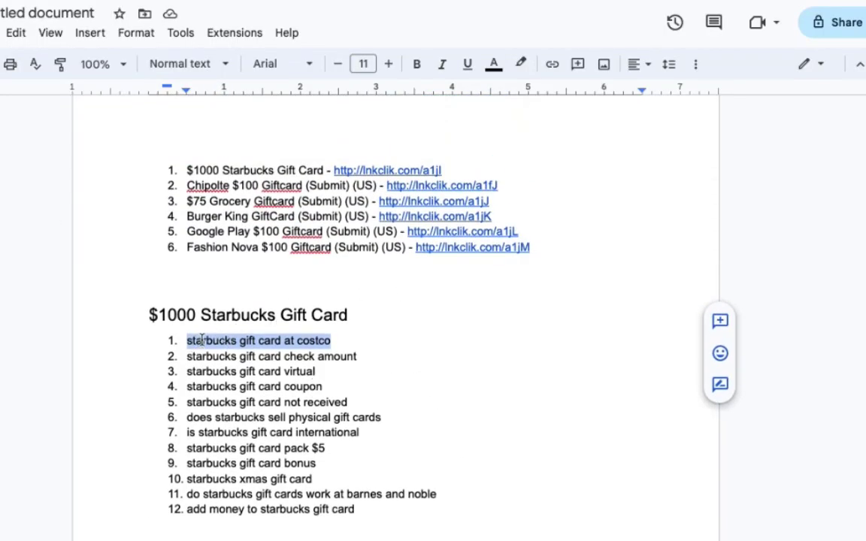
{"action": "right_click", "coordinate": [201, 339]}
{"action": "left_click", "coordinate": [319, 102]}
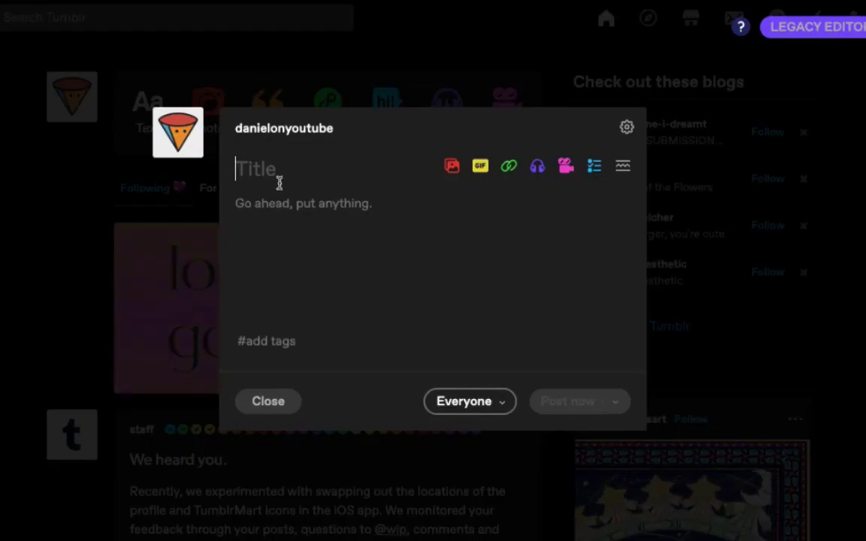
{"action": "left_click", "coordinate": [277, 181]}
{"action": "type", "text": "starbucks gift card at costco"}
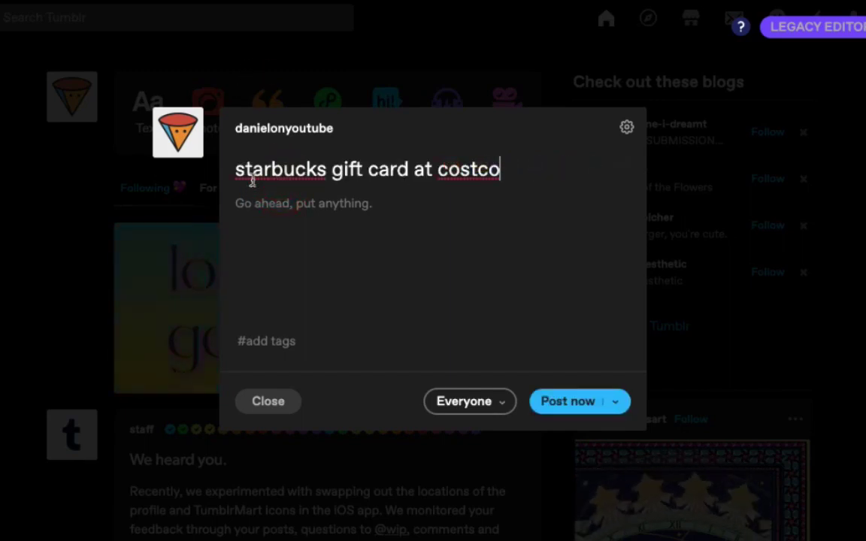
- Capitalize the post title as "Starbucks Gift Card at Costco" and place the cursor in the post body
{"action": "left_click", "coordinate": [244, 172]}
{"action": "key", "text": "BackSpace"}
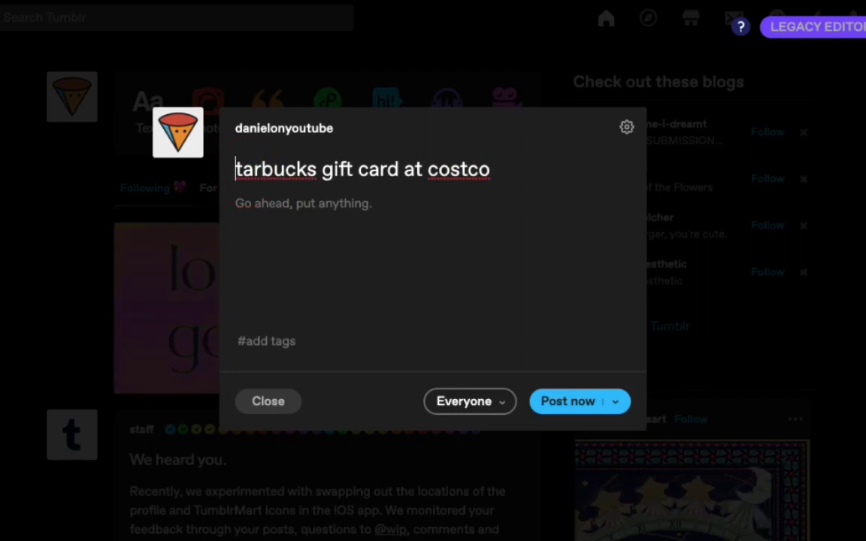
{"action": "type", "text": "S"}
{"action": "left_click", "coordinate": [316, 159]}
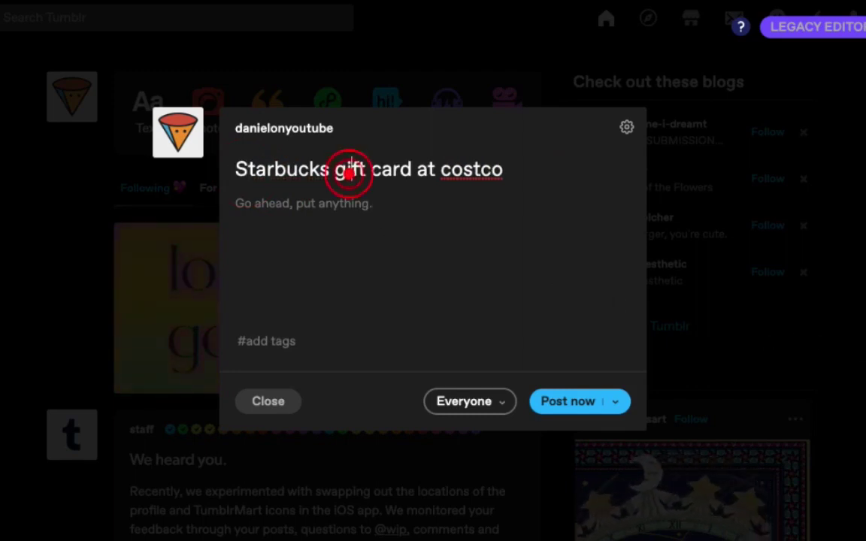
{"action": "key", "text": "BackSpace"}
{"action": "type", "text": "G"}
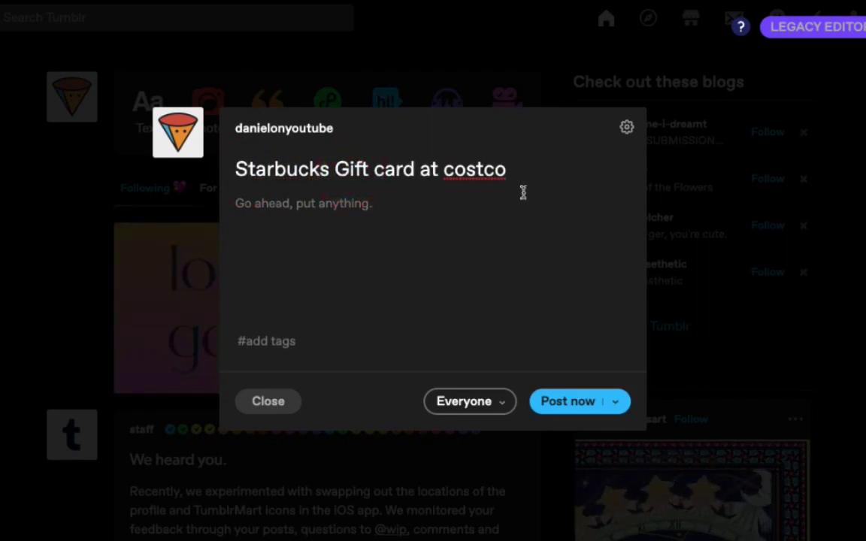
{"action": "left_click", "coordinate": [388, 171]}
{"action": "key", "text": "BackSpace"}
{"action": "type", "text": "C"}
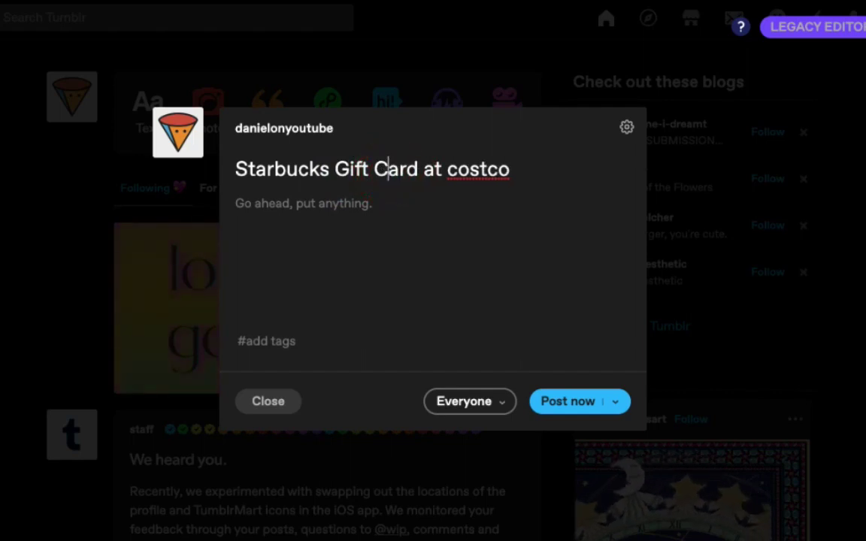
{"action": "left_click", "coordinate": [456, 168]}
{"action": "key", "text": "BackSpace"}
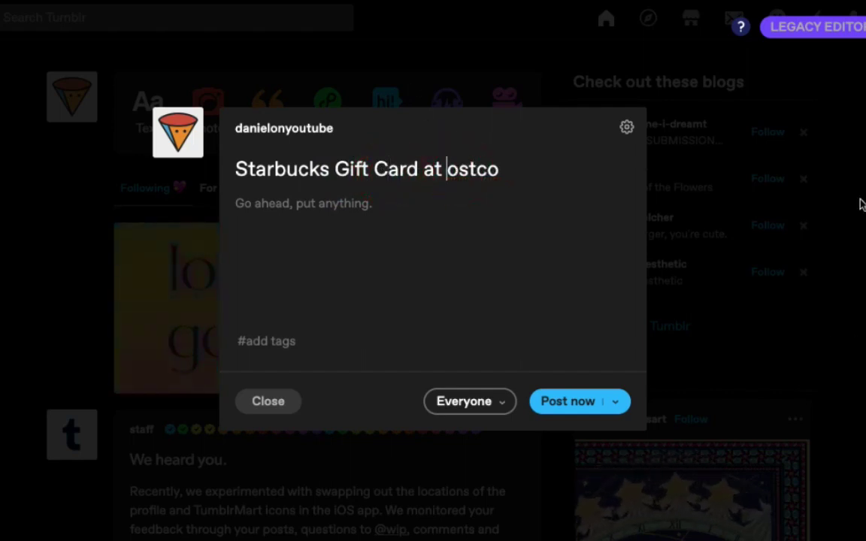
{"action": "type", "text": "C"}
{"action": "left_click", "coordinate": [291, 200]}
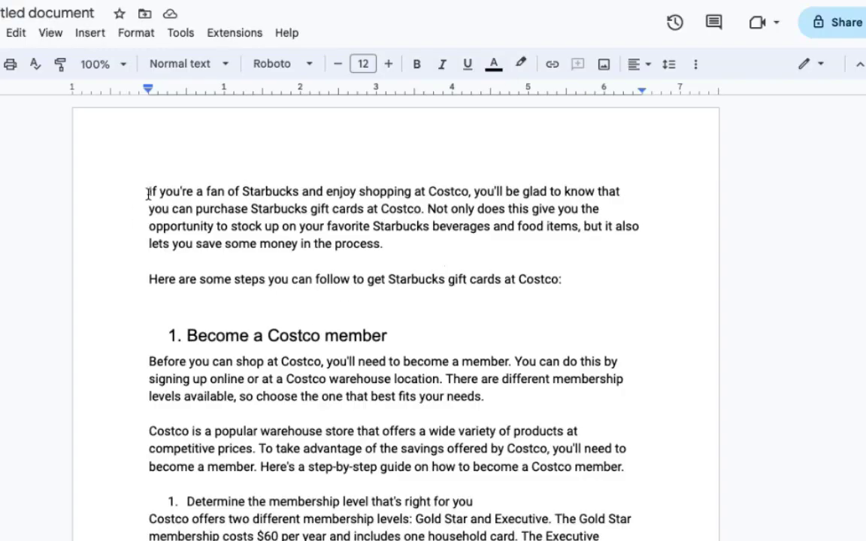
- Copy the entire Starbucks gift card article from Google Docs and paste it into the body of the Tumblr post
{"action": "key", "text": "ctrl+a"}
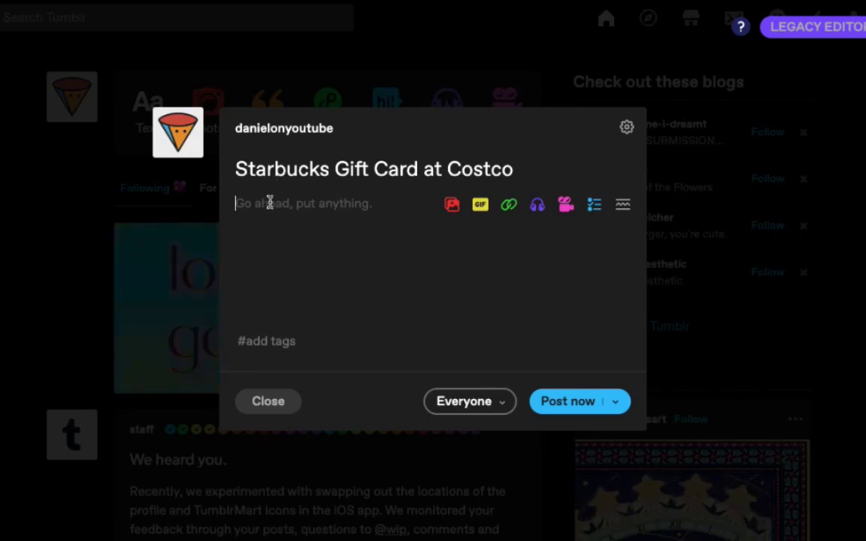
{"action": "left_click", "coordinate": [269, 203]}
{"action": "key", "text": "ctrl+v"}
{"action": "scroll", "coordinate": [418, 250], "scroll_direction": "up", "scroll_amount": 20}
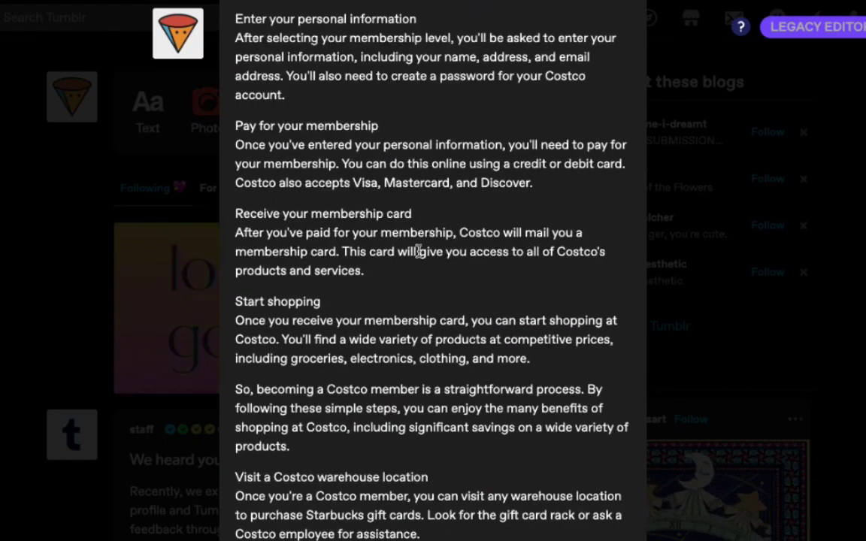
{"action": "scroll", "coordinate": [429, 382], "scroll_direction": "down", "scroll_amount": 6}
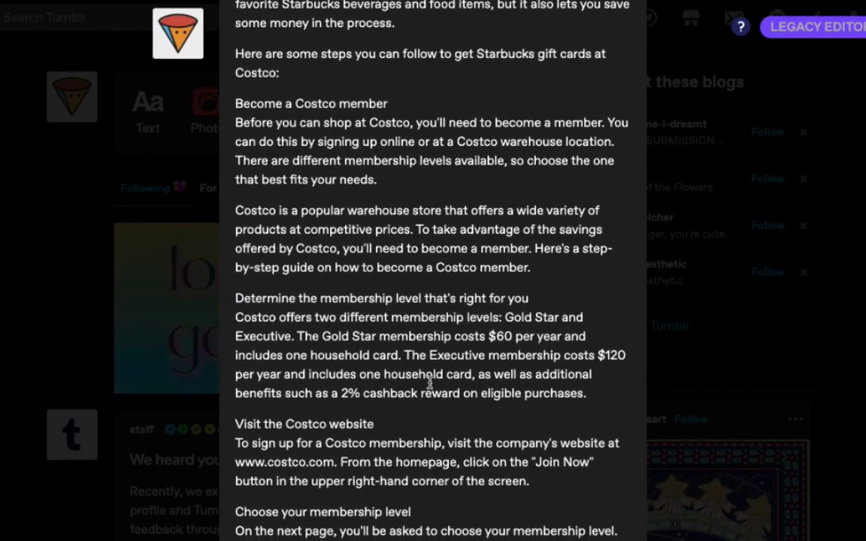
{"action": "scroll", "coordinate": [451, 262], "scroll_direction": "up", "scroll_amount": 6}
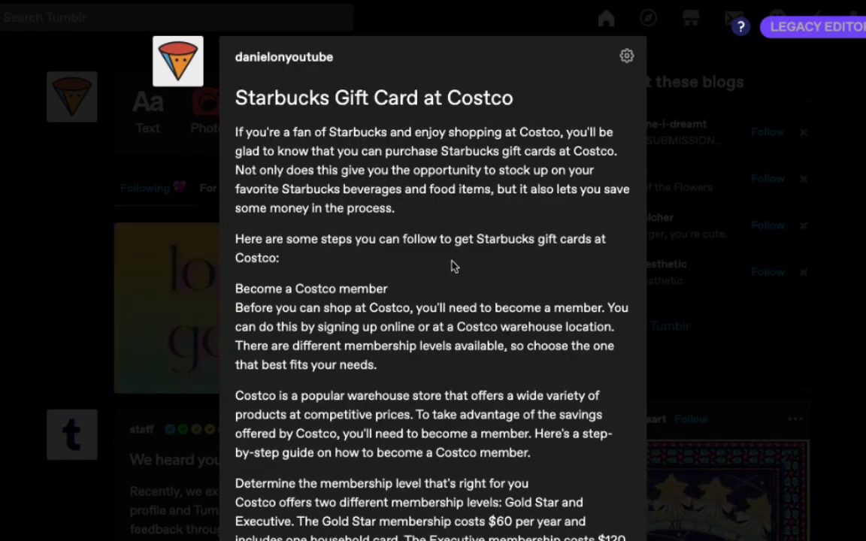
- Undo the unnumbered paste and insert the article again with its numbered headings, checking it up to the title
{"action": "key", "text": "ctrl+z"}
{"action": "key", "text": "ctrl+shift+z"}
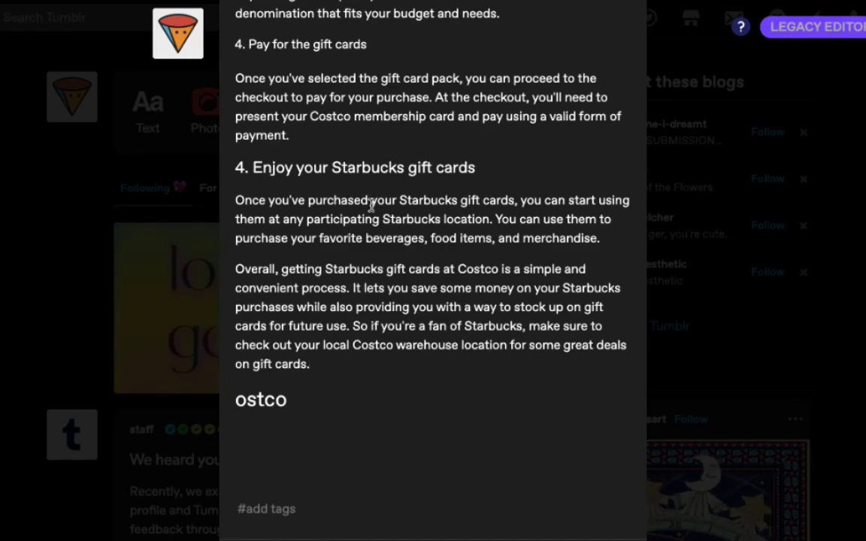
{"action": "scroll", "coordinate": [370, 204], "scroll_direction": "up", "scroll_amount": 15}
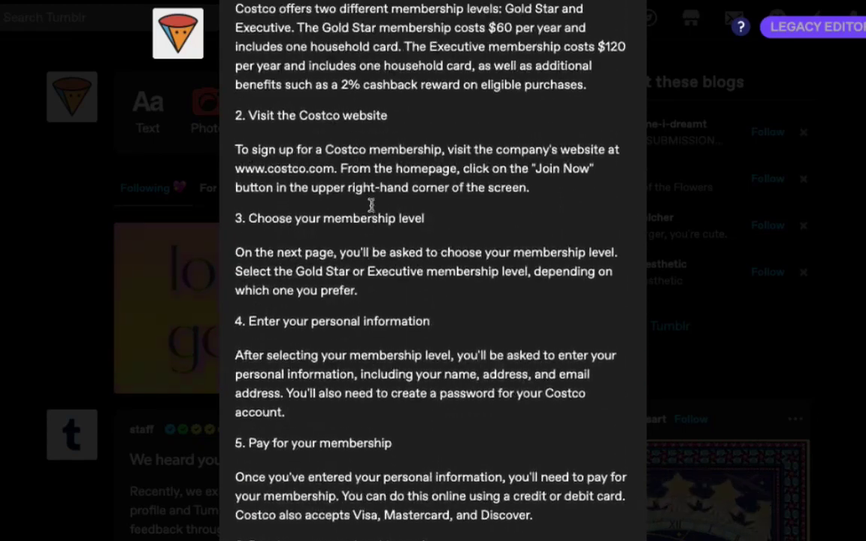
{"action": "scroll", "coordinate": [370, 204], "scroll_direction": "up", "scroll_amount": 8}
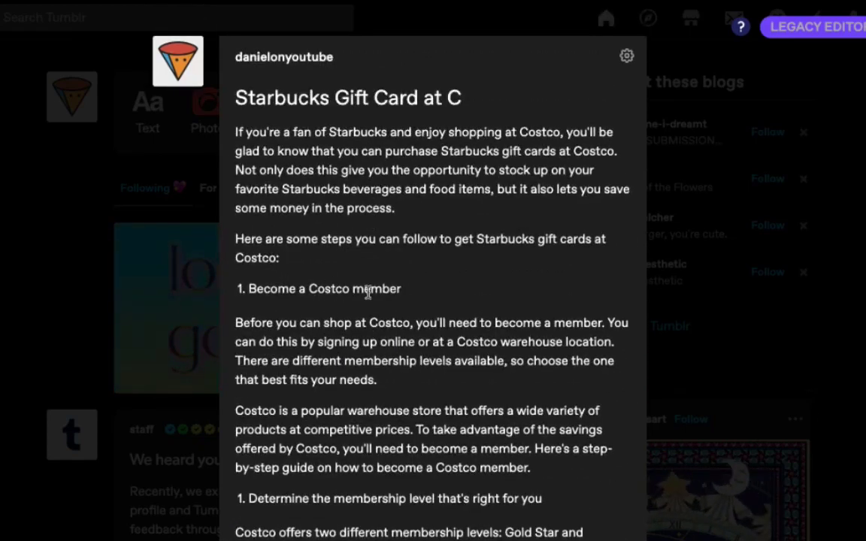
- Bold the main section headings "Become a Costco member" and "Visit a Costco warehouse location"
{"action": "scroll", "coordinate": [368, 292], "scroll_direction": "down", "scroll_amount": 1}
{"action": "left_click_drag", "start_coordinate": [406, 258], "coordinate": [242, 265]}
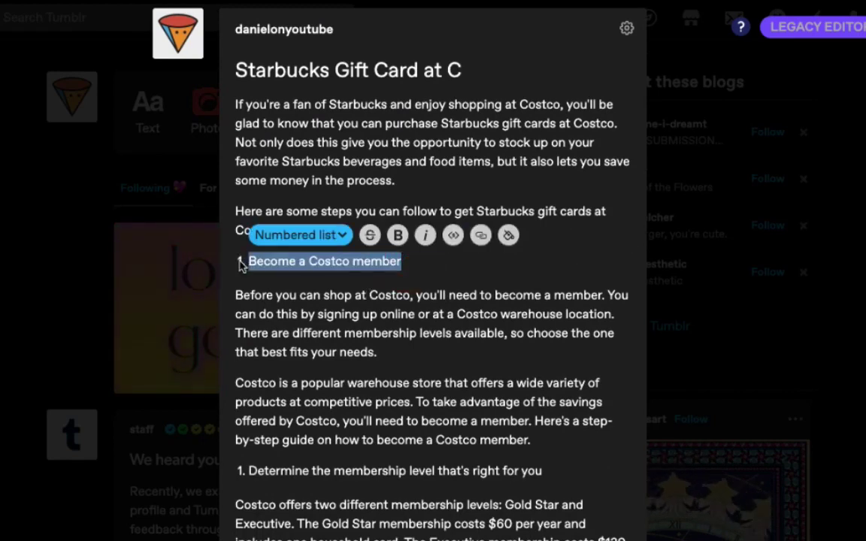
{"action": "left_click", "coordinate": [398, 235]}
- Change the subheadings "Find the nearest Costco warehouse location" and "Check the store hours" to bulleted list items
{"action": "scroll", "coordinate": [308, 290], "scroll_direction": "down", "scroll_amount": 15}
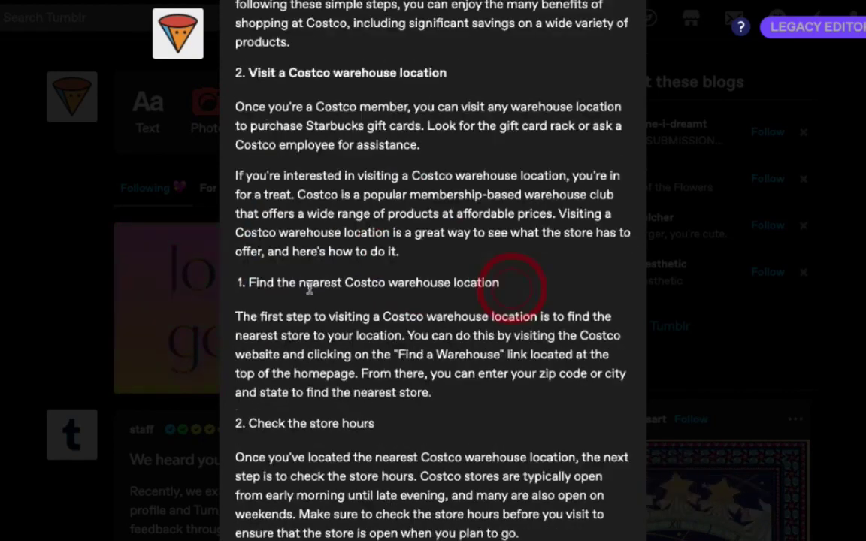
{"action": "left_click", "coordinate": [248, 282]}
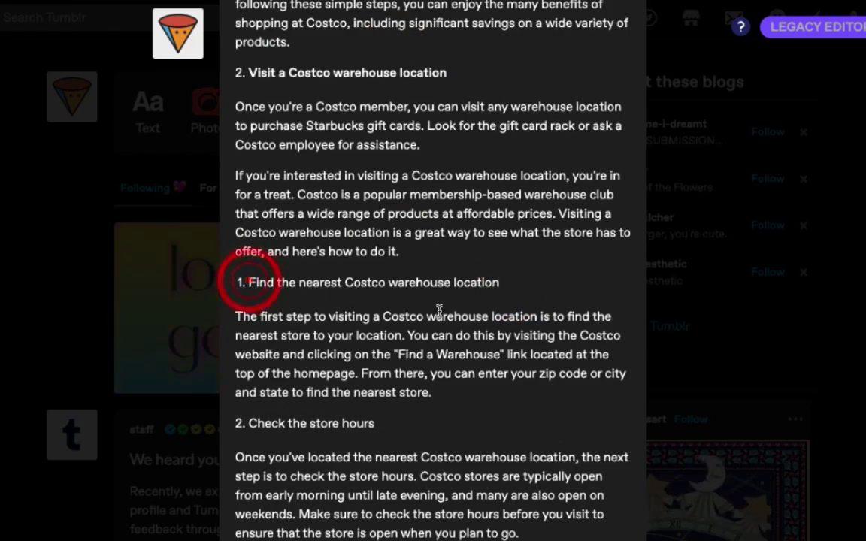
{"action": "left_click", "coordinate": [516, 278], "text": "shift"}
{"action": "left_click", "coordinate": [332, 255]}
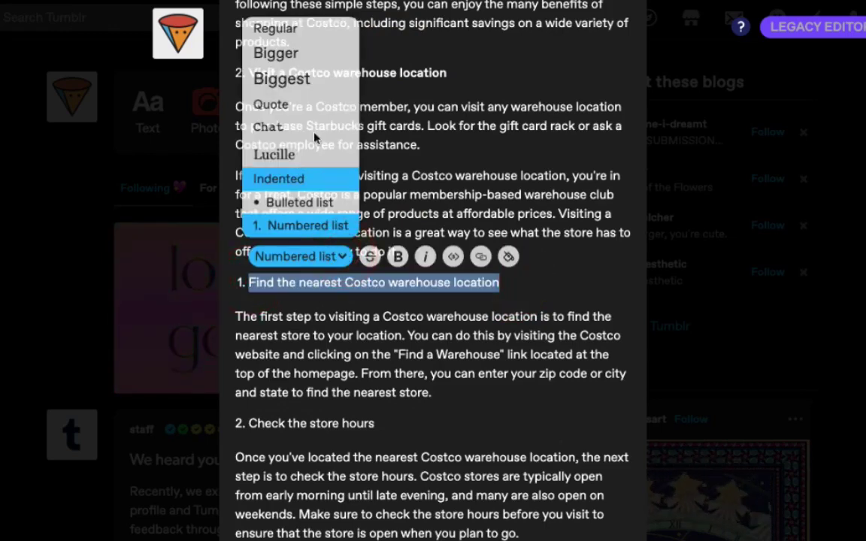
{"action": "left_click", "coordinate": [304, 201]}
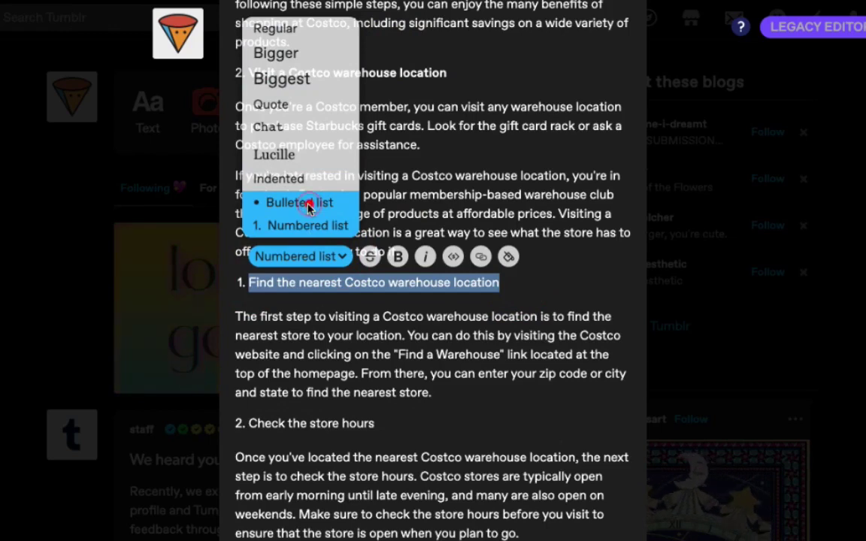
{"action": "scroll", "coordinate": [354, 387], "scroll_direction": "down", "scroll_amount": 1}
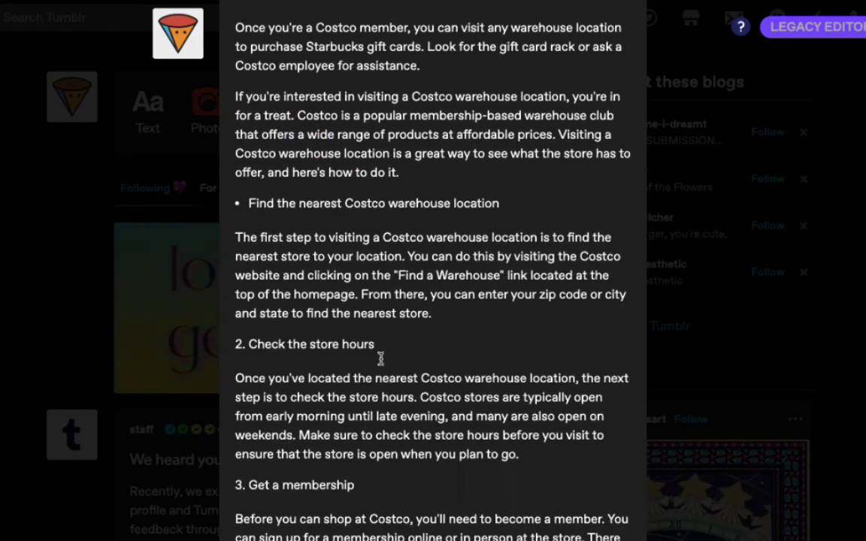
{"action": "left_click", "coordinate": [378, 344]}
{"action": "left_click", "coordinate": [249, 344], "text": "shift"}
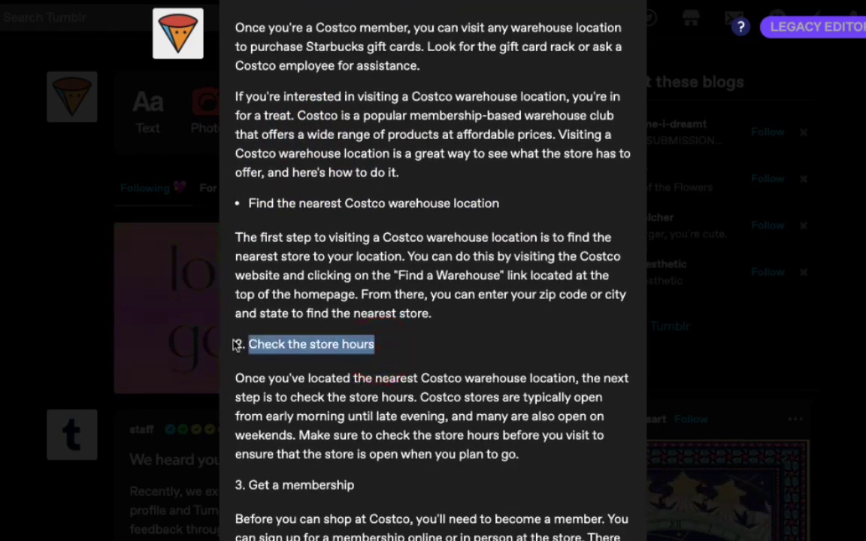
{"action": "left_click", "coordinate": [299, 318]}
{"action": "left_click", "coordinate": [298, 264]}
- Convert the section 2 subheadings "Get a membership", "Bring a form of payment" and "Explore the store" from numbered to bulleted list items
{"action": "scroll", "coordinate": [411, 376], "scroll_direction": "down", "scroll_amount": 2}
{"action": "left_click_drag", "start_coordinate": [367, 298], "coordinate": [249, 297]}
{"action": "left_click", "coordinate": [341, 270]}
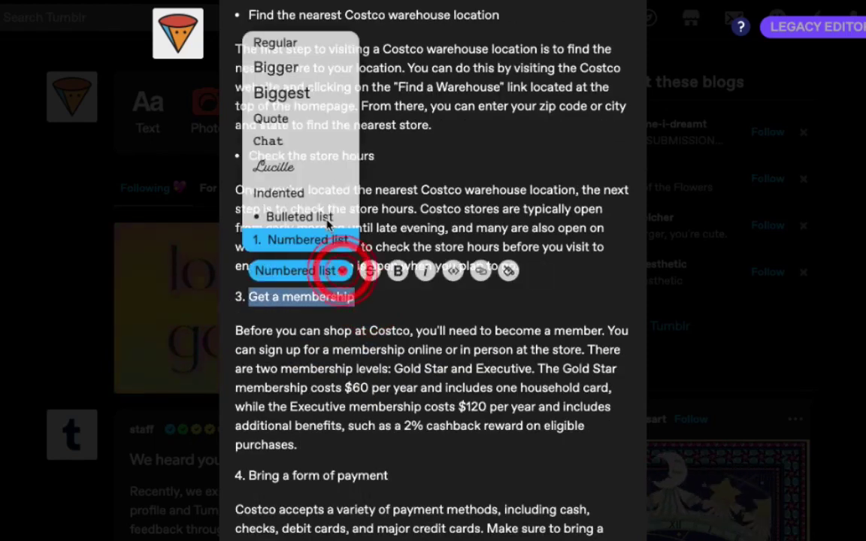
{"action": "left_click", "coordinate": [319, 216]}
{"action": "left_click", "coordinate": [338, 278]}
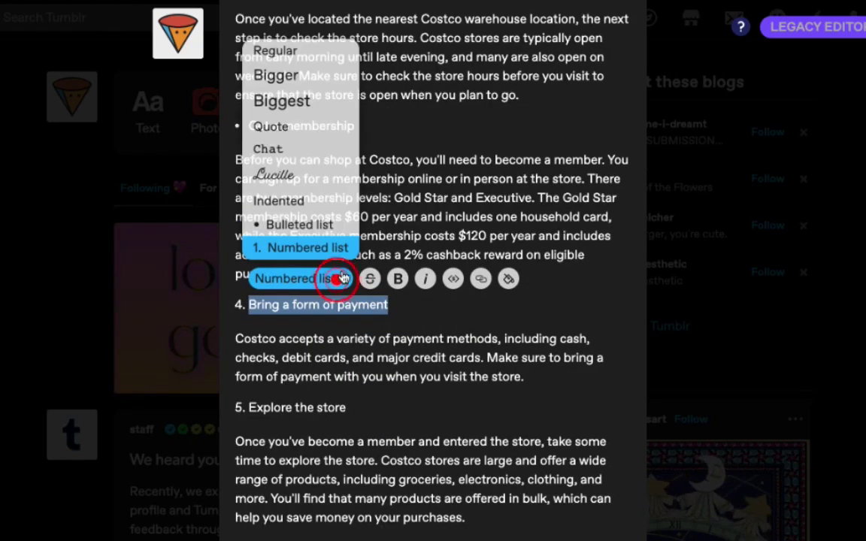
{"action": "left_click", "coordinate": [315, 224]}
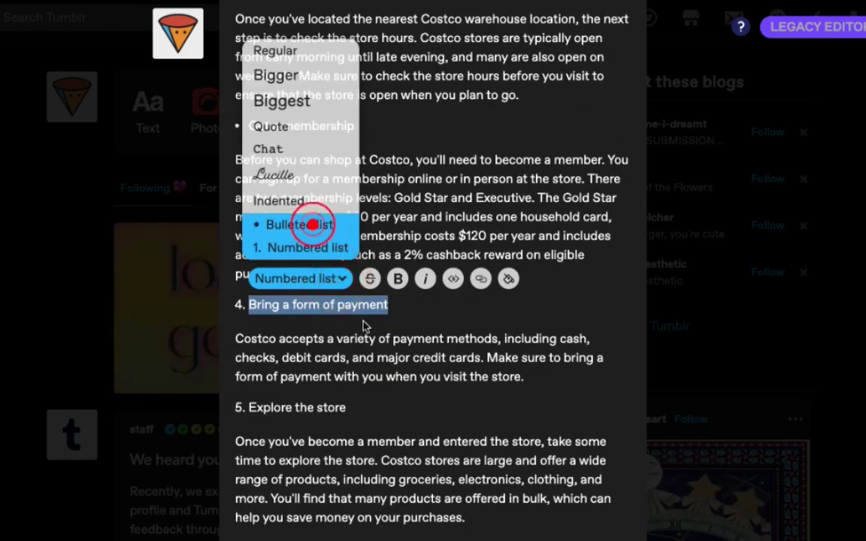
{"action": "scroll", "coordinate": [399, 331], "scroll_direction": "down", "scroll_amount": 2}
{"action": "scroll", "coordinate": [546, 169], "scroll_direction": "down", "scroll_amount": 4}
- In section 1, turn the subheadings "Determine the membership level that's right for you" and "Visit the Costco website" into bulleted list items
{"action": "scroll", "coordinate": [545, 171], "scroll_direction": "up", "scroll_amount": 12}
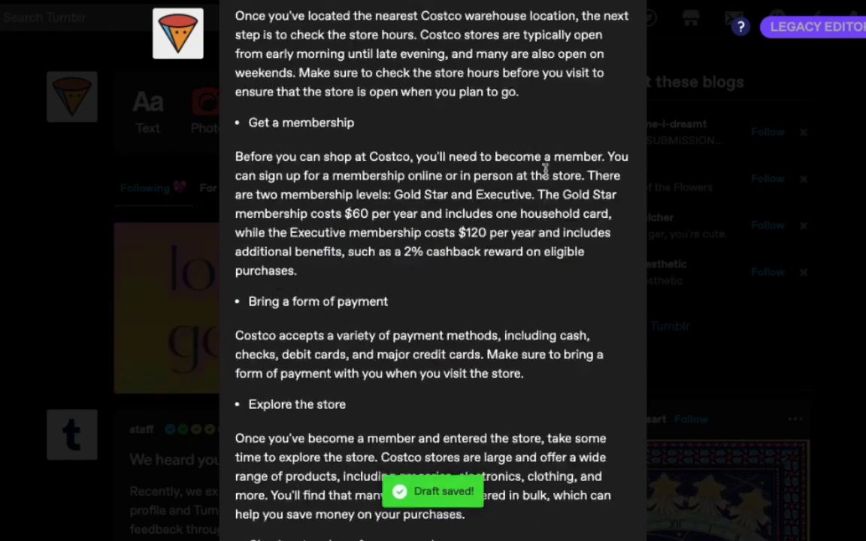
{"action": "scroll", "coordinate": [545, 171], "scroll_direction": "up", "scroll_amount": 1}
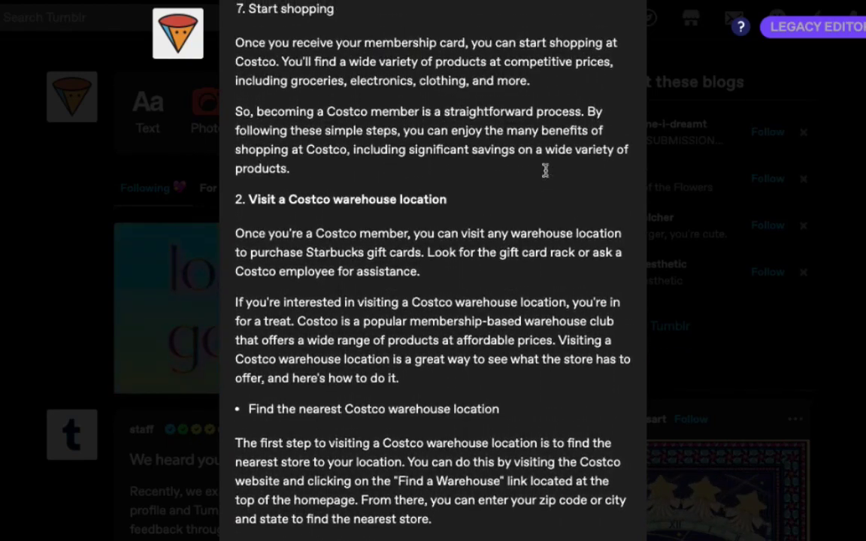
{"action": "scroll", "coordinate": [545, 171], "scroll_direction": "down", "scroll_amount": 1}
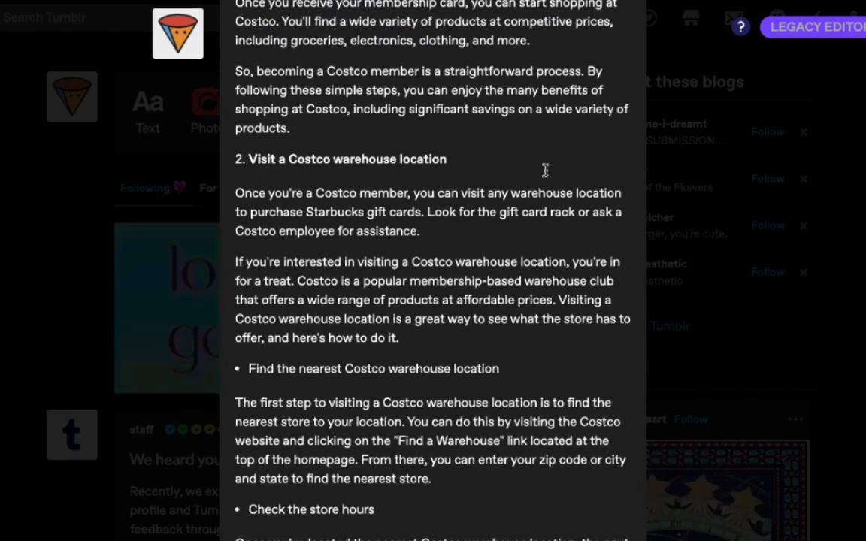
{"action": "scroll", "coordinate": [544, 169], "scroll_direction": "up", "scroll_amount": 20}
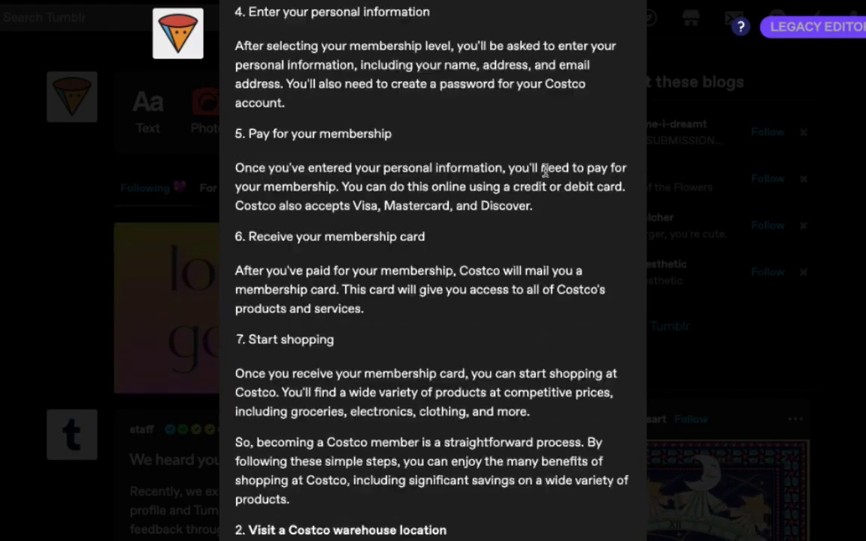
{"action": "scroll", "coordinate": [377, 226], "scroll_direction": "down", "scroll_amount": 10}
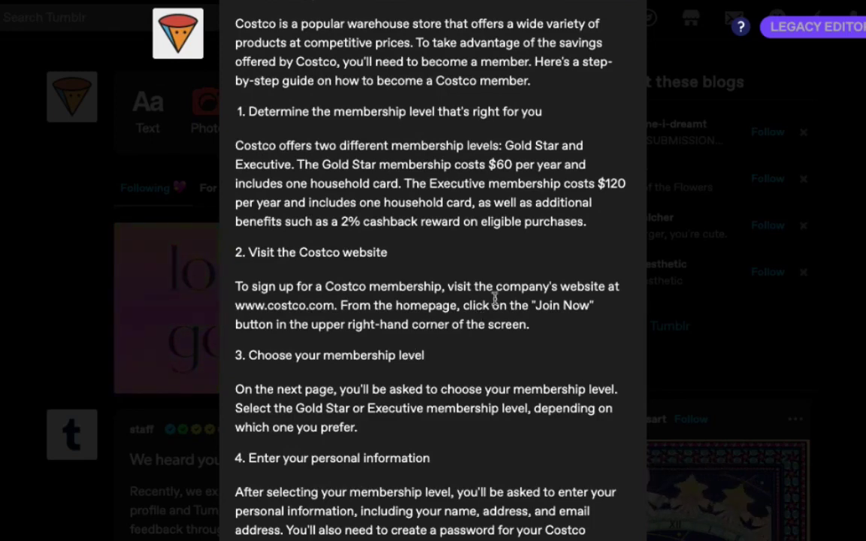
{"action": "left_click_drag", "start_coordinate": [545, 111], "coordinate": [243, 111]}
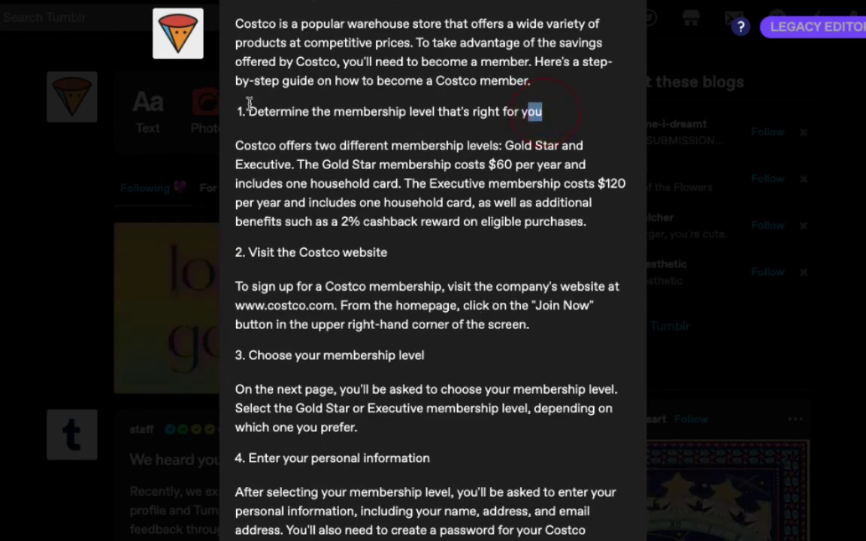
{"action": "left_click", "coordinate": [336, 90]}
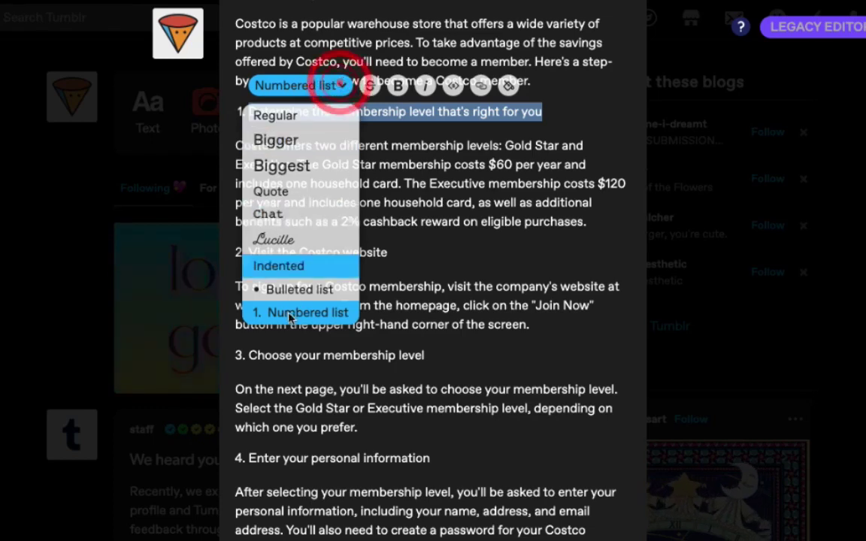
{"action": "left_click", "coordinate": [289, 288]}
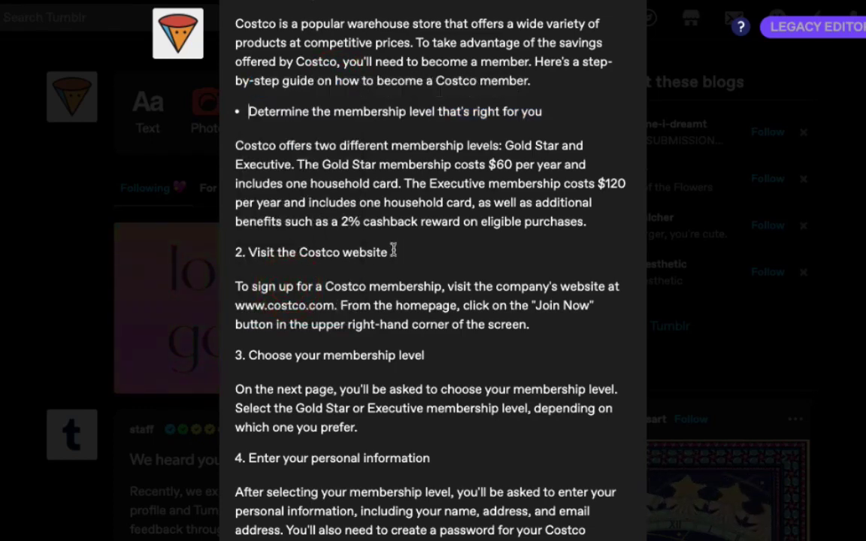
{"action": "left_click_drag", "start_coordinate": [387, 253], "coordinate": [231, 260]}
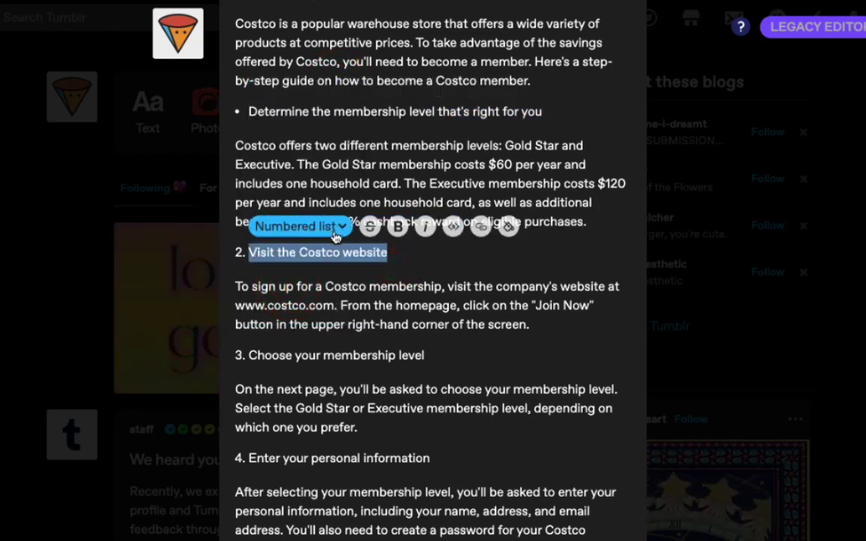
{"action": "left_click", "coordinate": [319, 225]}
{"action": "left_click", "coordinate": [284, 433]}
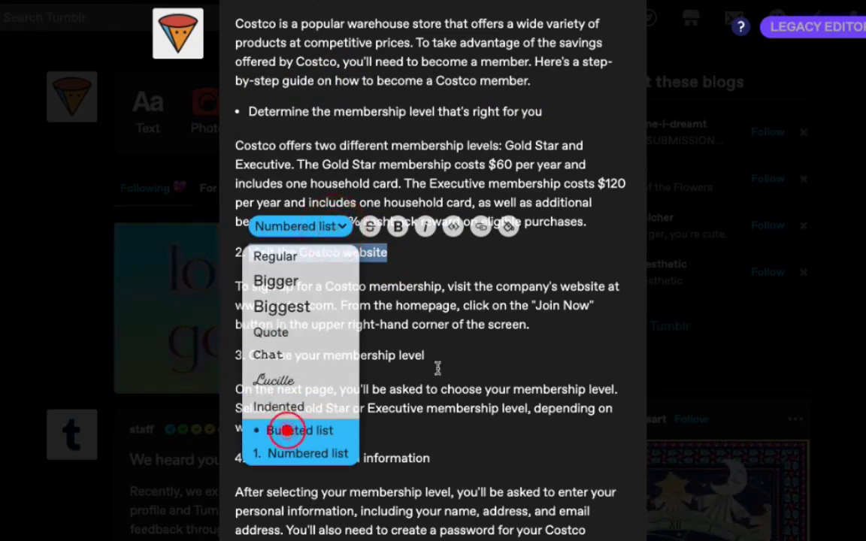
- Format the subheadings "Choose your membership level" and "Enter your personal information" as bulleted list items
{"action": "left_click_drag", "start_coordinate": [425, 169], "coordinate": [257, 170]}
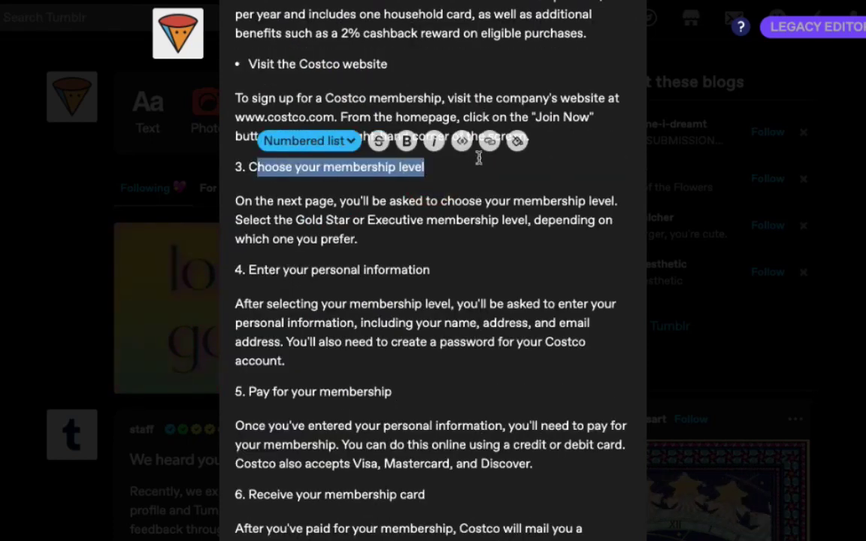
{"action": "key", "text": "ctrl+shift+8"}
{"action": "left_click_drag", "start_coordinate": [435, 215], "coordinate": [244, 217]}
{"action": "key", "text": "ctrl+shift+8"}
- Format the subheadings "Pay for your membership" and "Receive your membership card" as bulleted list items
{"action": "left_click_drag", "start_coordinate": [393, 335], "coordinate": [231, 338]}
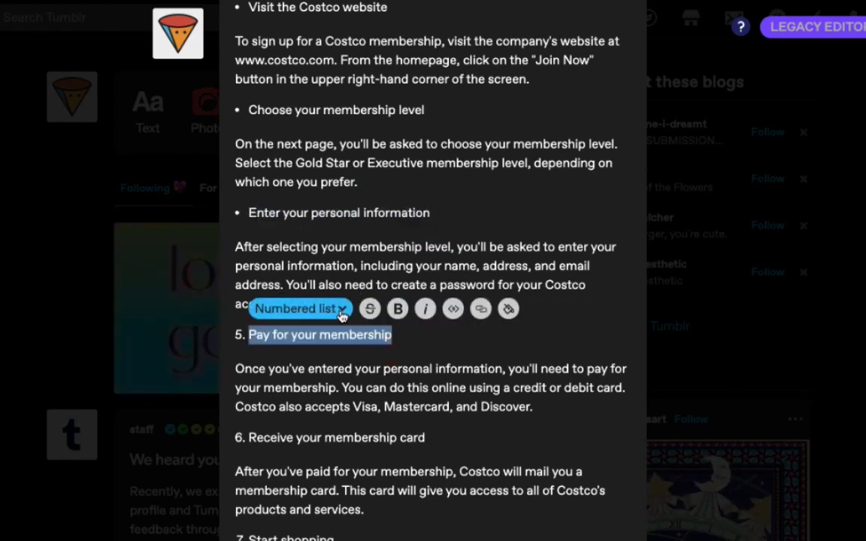
{"action": "key", "text": "ctrl+shift+8"}
{"action": "left_click_drag", "start_coordinate": [425, 438], "coordinate": [230, 440]}
{"action": "left_click", "coordinate": [346, 411]}
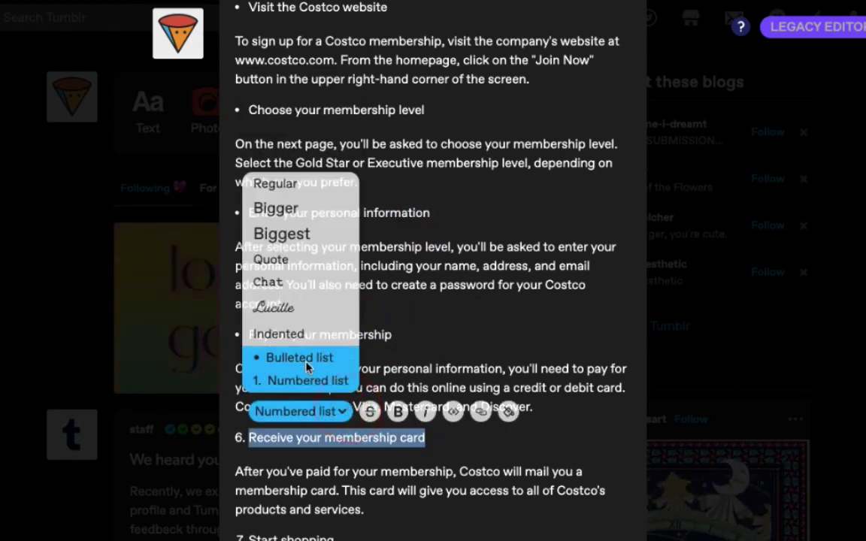
{"action": "left_click", "coordinate": [272, 359]}
- Make the "Start shopping" subheading a bulleted list item and check the list formatting through the post
{"action": "scroll", "coordinate": [439, 314], "scroll_direction": "down", "scroll_amount": 3}
{"action": "scroll", "coordinate": [439, 314], "scroll_direction": "down", "scroll_amount": 1}
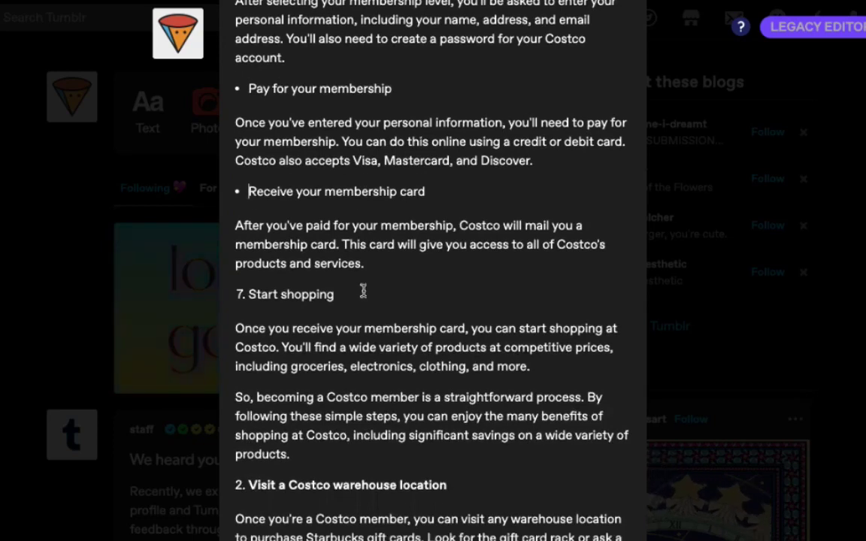
{"action": "left_click_drag", "start_coordinate": [342, 295], "coordinate": [226, 299]}
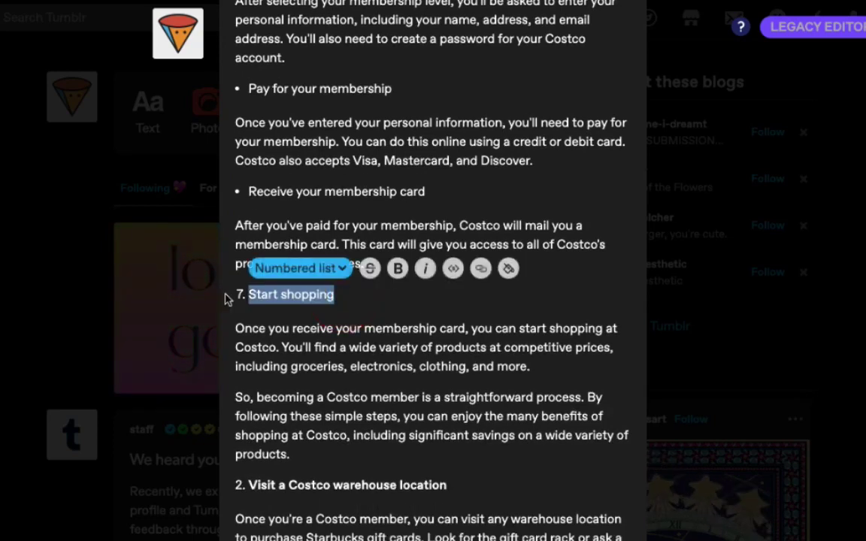
{"action": "left_click", "coordinate": [331, 268]}
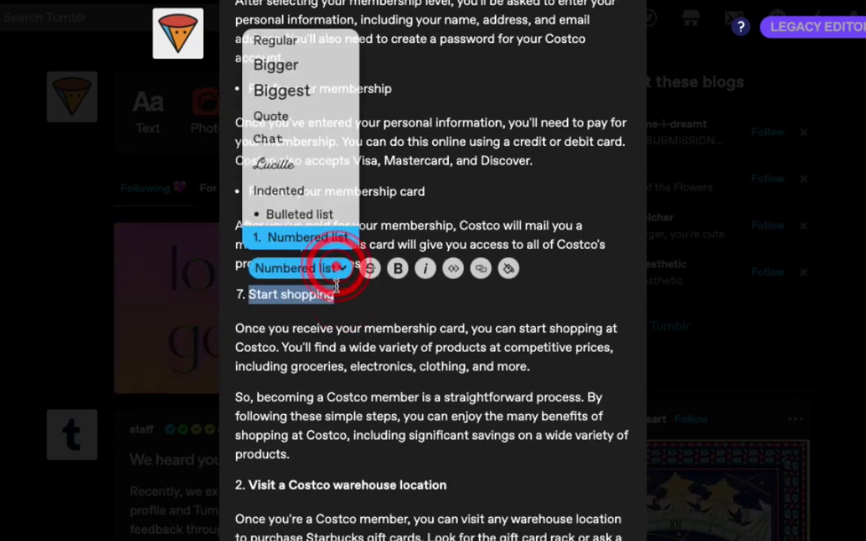
{"action": "left_click", "coordinate": [307, 214]}
{"action": "scroll", "coordinate": [429, 314], "scroll_direction": "down", "scroll_amount": 6}
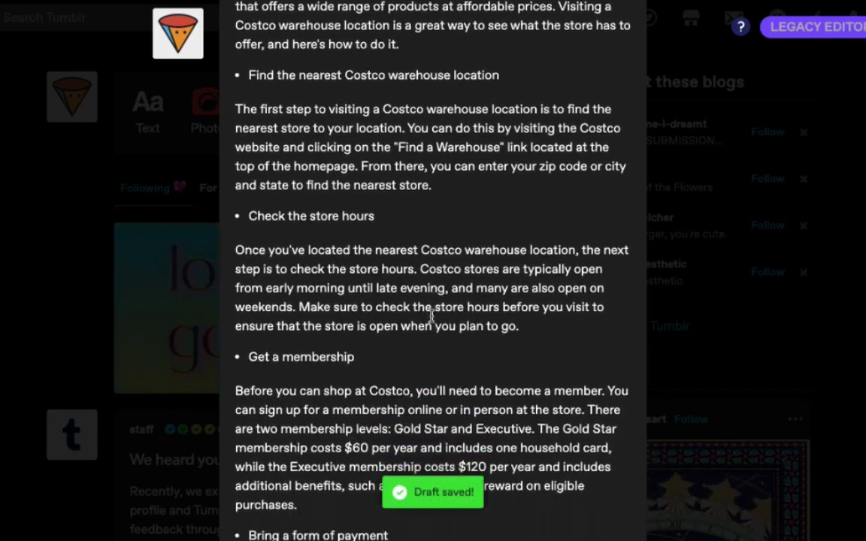
{"action": "scroll", "coordinate": [432, 315], "scroll_direction": "down", "scroll_amount": 3}
{"action": "scroll", "coordinate": [431, 316], "scroll_direction": "up", "scroll_amount": 10}
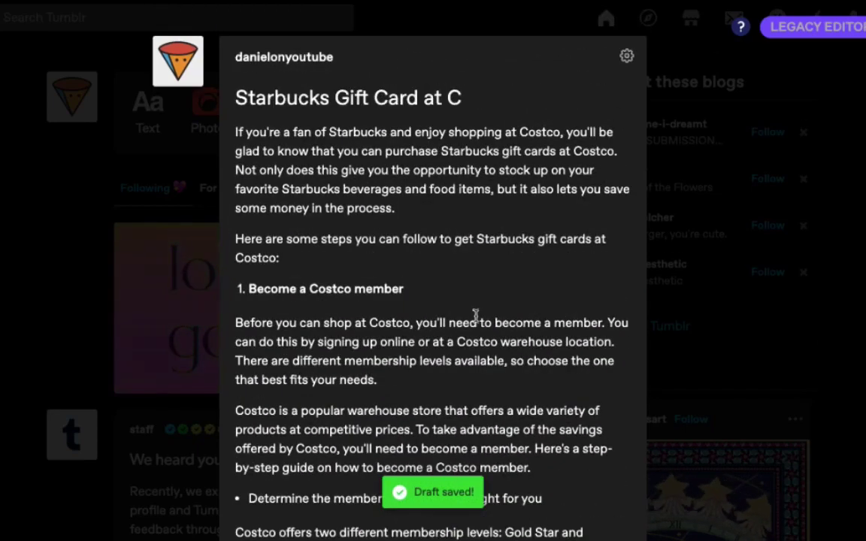
- Delete the stray "ostco" heading text below the article's closing paragraph
{"action": "scroll", "coordinate": [489, 330], "scroll_direction": "down", "scroll_amount": 2}
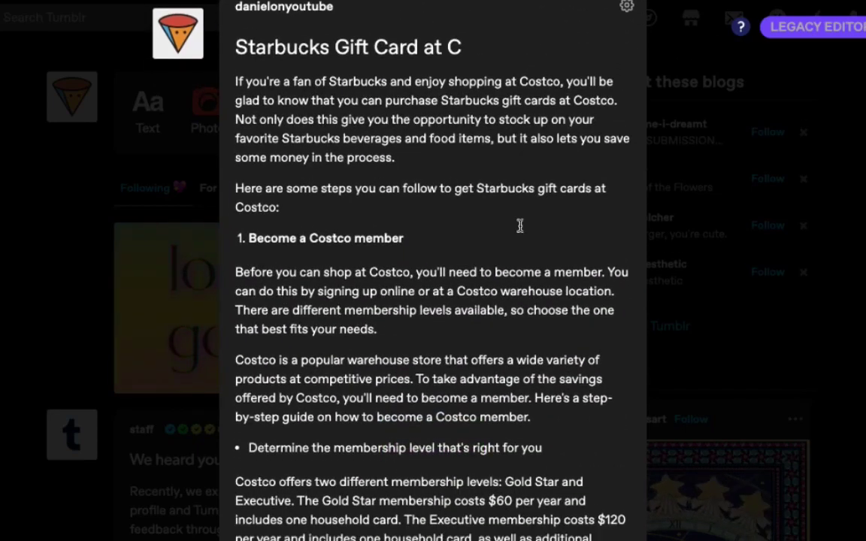
{"action": "scroll", "coordinate": [519, 226], "scroll_direction": "down", "scroll_amount": 3}
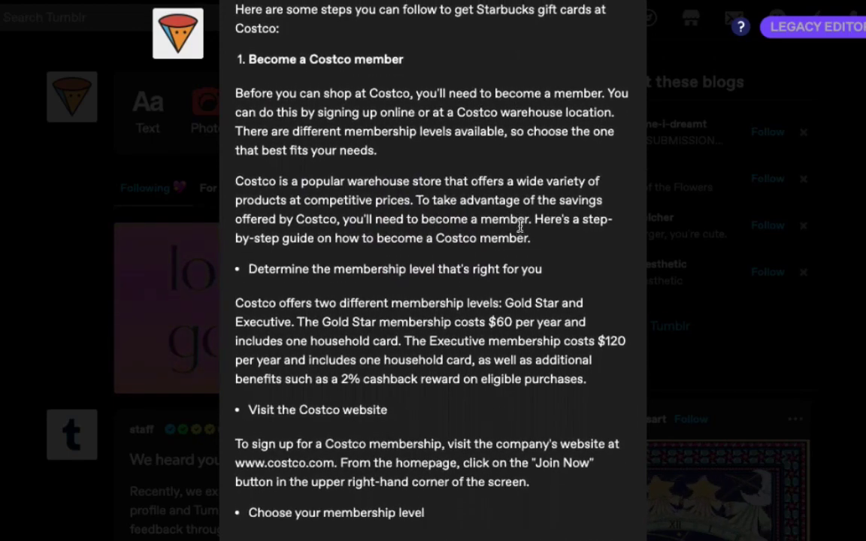
{"action": "scroll", "coordinate": [519, 225], "scroll_direction": "down", "scroll_amount": 11}
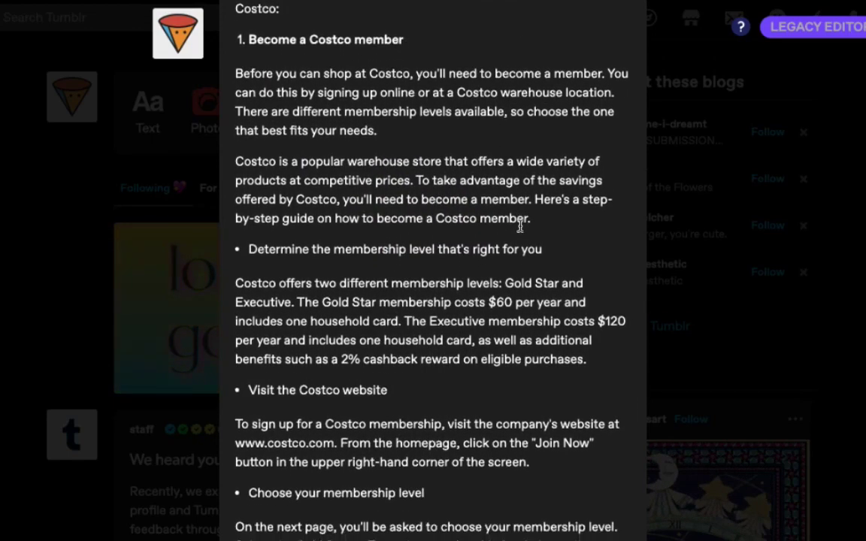
{"action": "scroll", "coordinate": [519, 225], "scroll_direction": "down", "scroll_amount": 7}
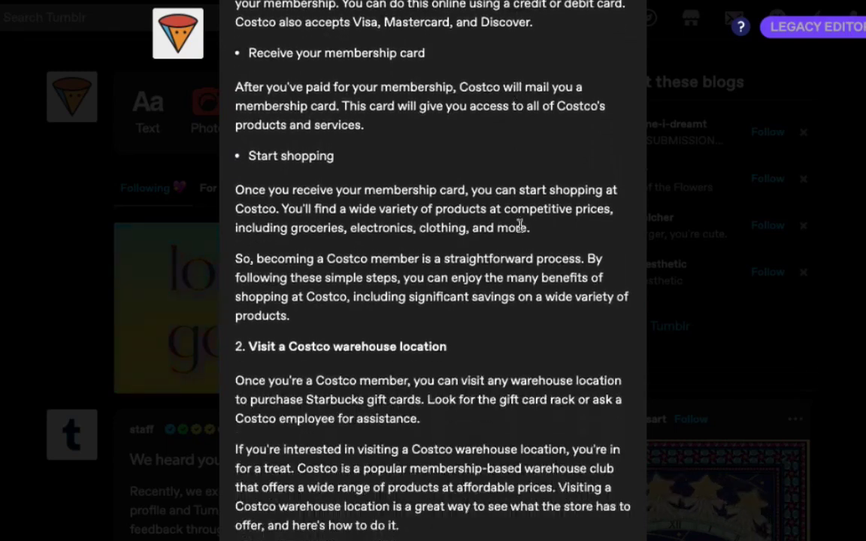
{"action": "scroll", "coordinate": [462, 234], "scroll_direction": "down", "scroll_amount": 13}
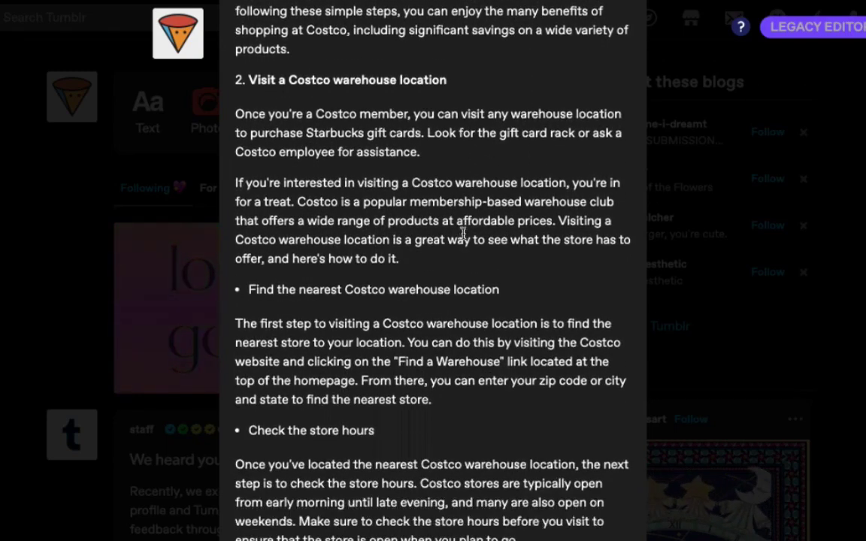
{"action": "scroll", "coordinate": [462, 235], "scroll_direction": "down", "scroll_amount": 11}
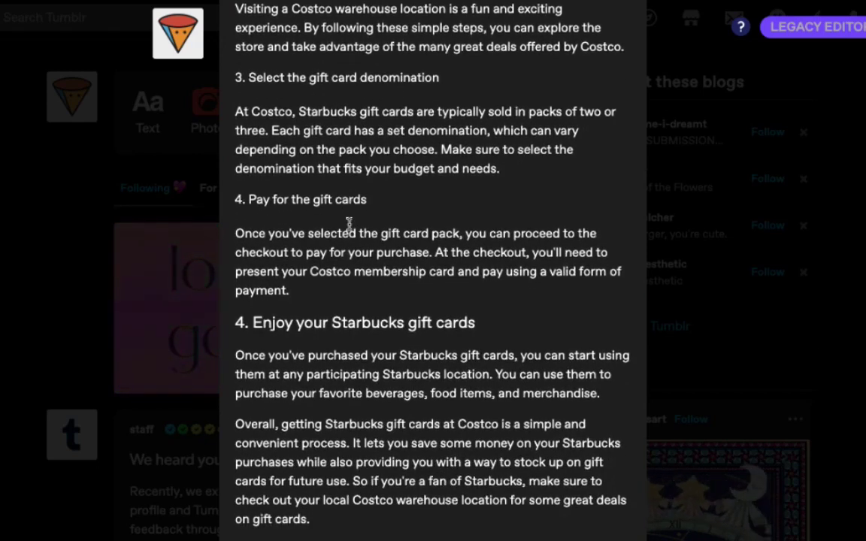
{"action": "scroll", "coordinate": [348, 222], "scroll_direction": "down", "scroll_amount": 5}
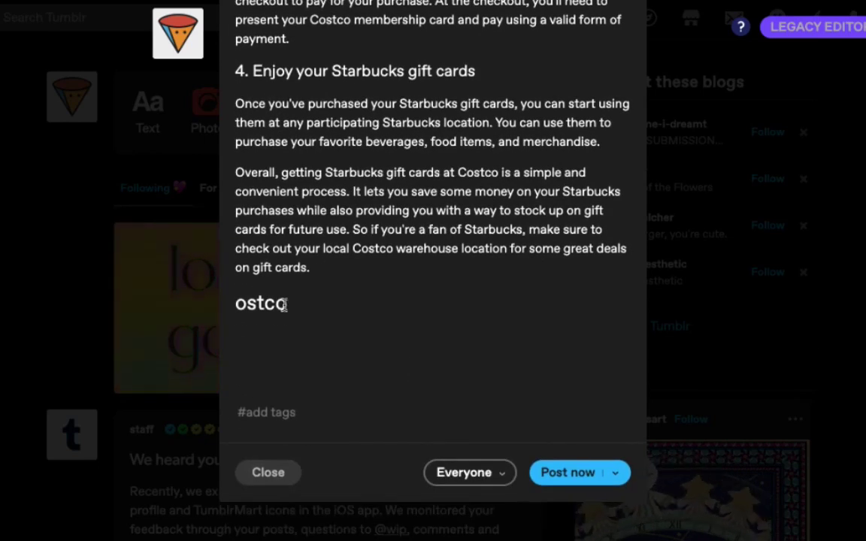
{"action": "key", "text": "BackSpace"}
{"action": "key", "text": "BackSpace"}
{"action": "key", "text": "BackSpace"}
{"action": "key", "text": "BackSpace"}
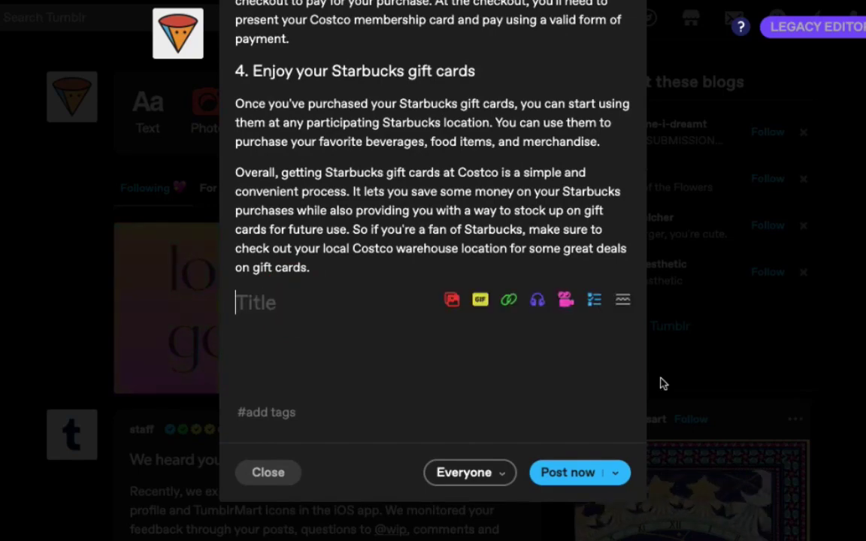
- Complete the post title so it reads "Starbucks Gift Card at Costco"
{"action": "scroll", "coordinate": [470, 241], "scroll_direction": "up", "scroll_amount": 15}
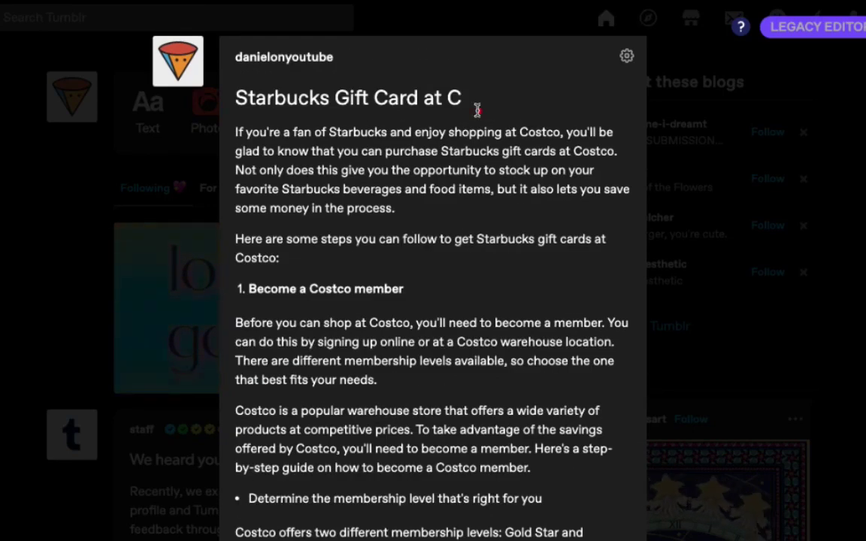
{"action": "left_click", "coordinate": [476, 105]}
{"action": "type", "text": "ostco"}
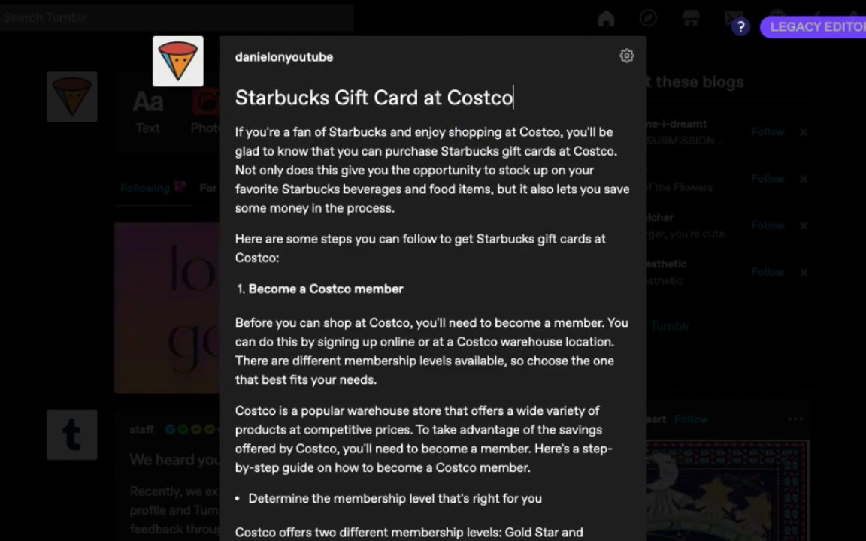
- Remove the empty text block below the article's closing paragraph
{"action": "scroll", "coordinate": [517, 348], "scroll_direction": "down", "scroll_amount": 1}
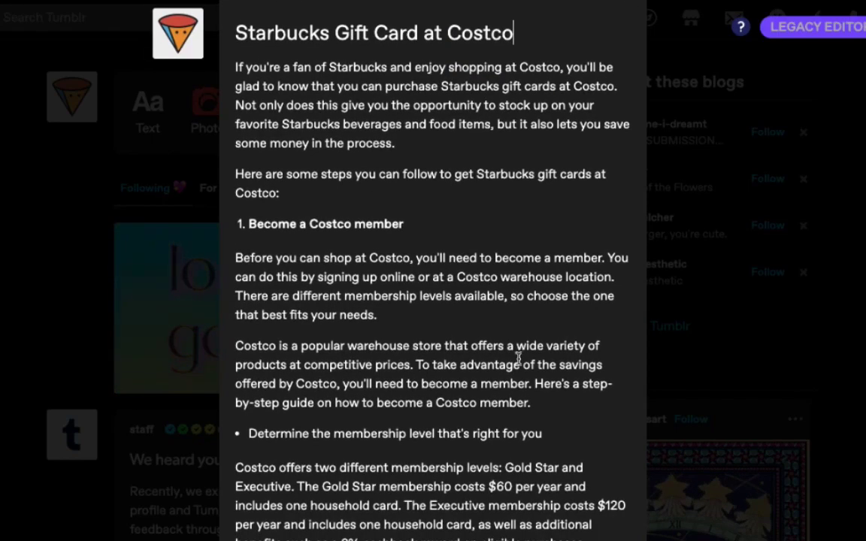
{"action": "scroll", "coordinate": [518, 358], "scroll_direction": "down", "scroll_amount": 15}
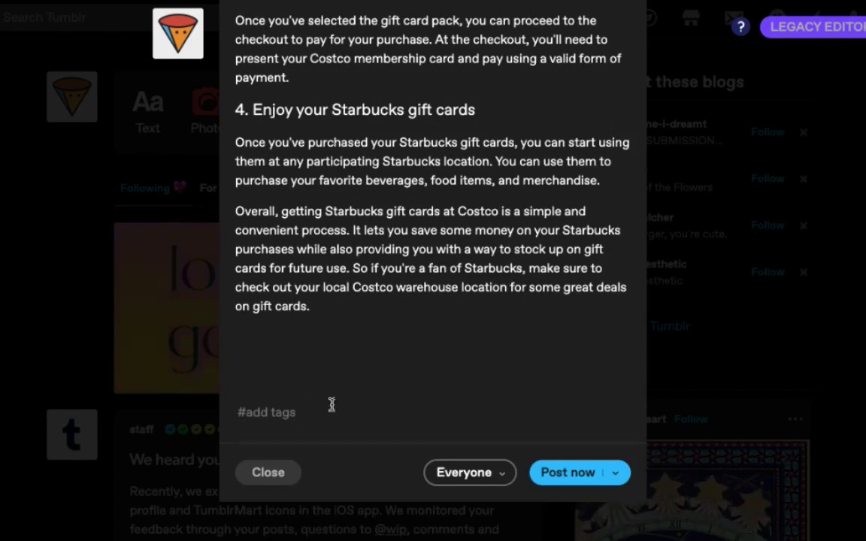
{"action": "left_click", "coordinate": [243, 352]}
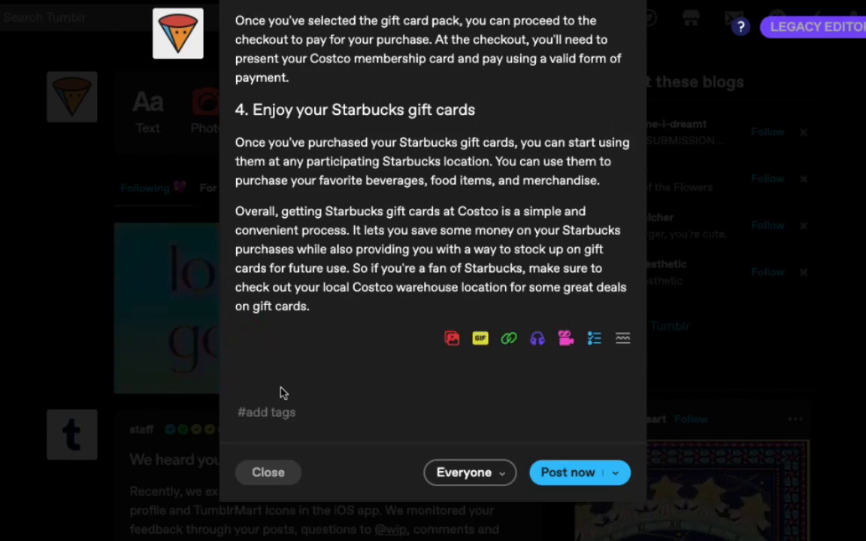
{"action": "key", "text": "BackSpace"}
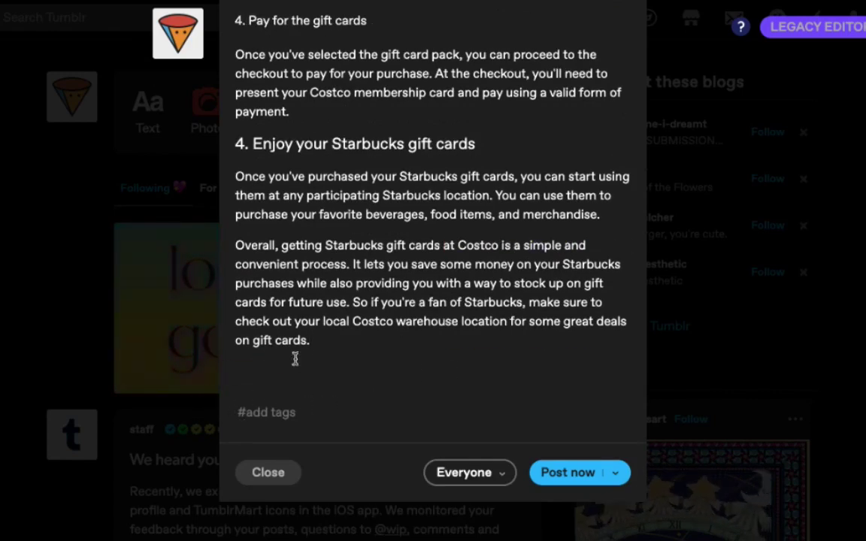
- Add the tags "giftcard" and "costco" to the post
{"action": "left_click", "coordinate": [272, 418]}
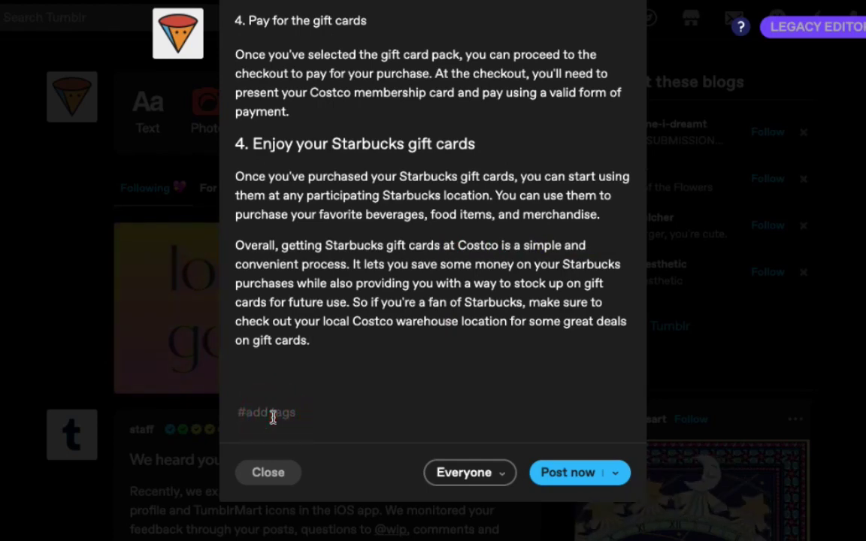
{"action": "type", "text": "gift"}
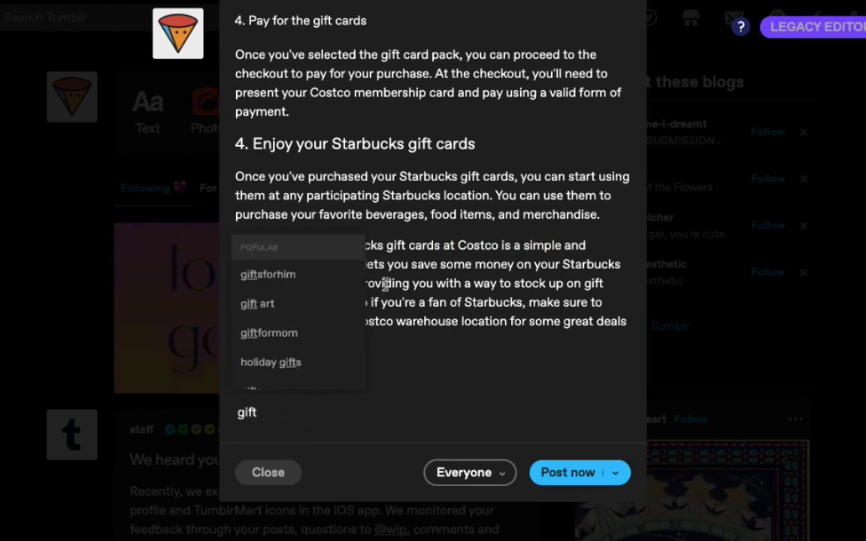
{"action": "type", "text": "card"}
{"action": "key", "text": "Return"}
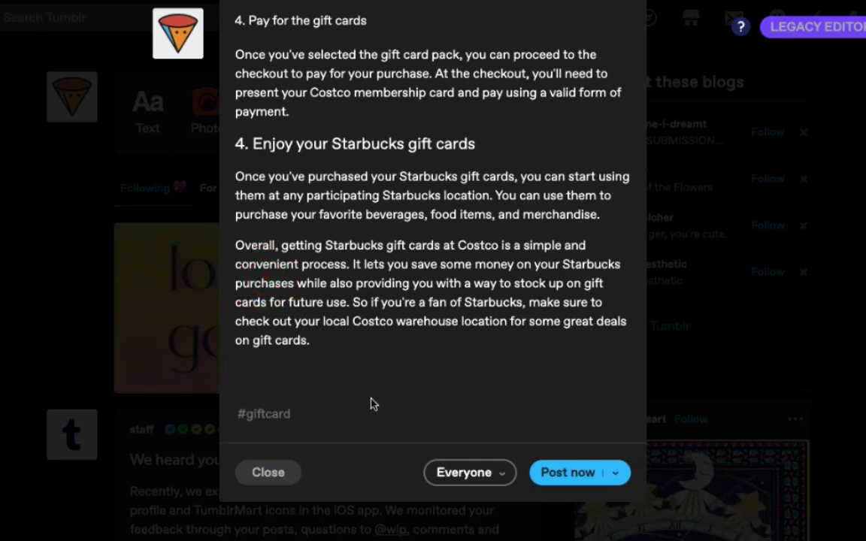
{"action": "type", "text": "codt"}
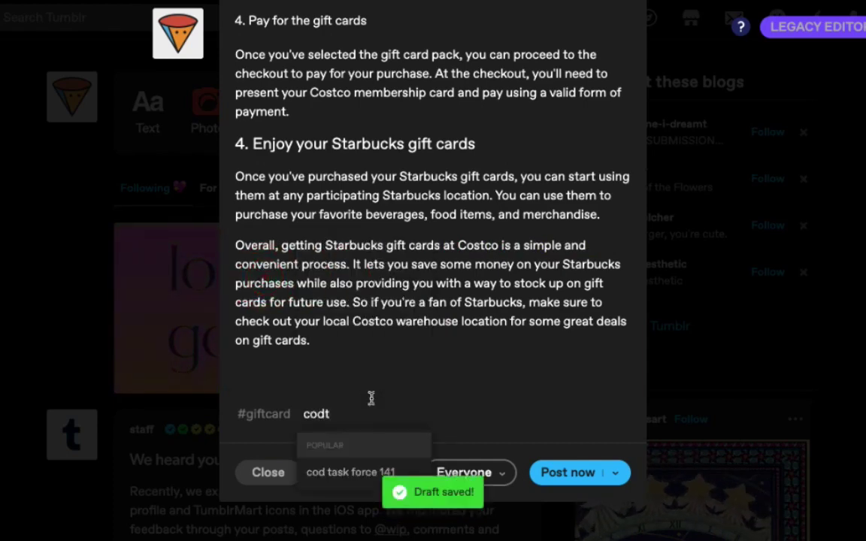
{"action": "key", "text": "BackSpace"}
{"action": "key", "text": "BackSpace"}
{"action": "type", "text": "stco"}
{"action": "key", "text": "Return"}
{"action": "left_click", "coordinate": [325, 283]}
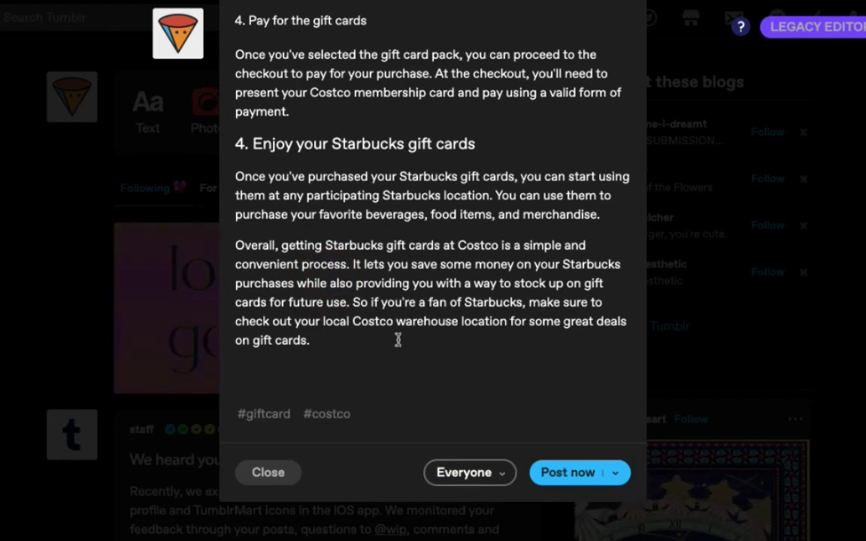
- Add the suggested tag "starbucks" and the custom tag "starbucksgiftcard" to the post
{"action": "type", "text": "starbu"}
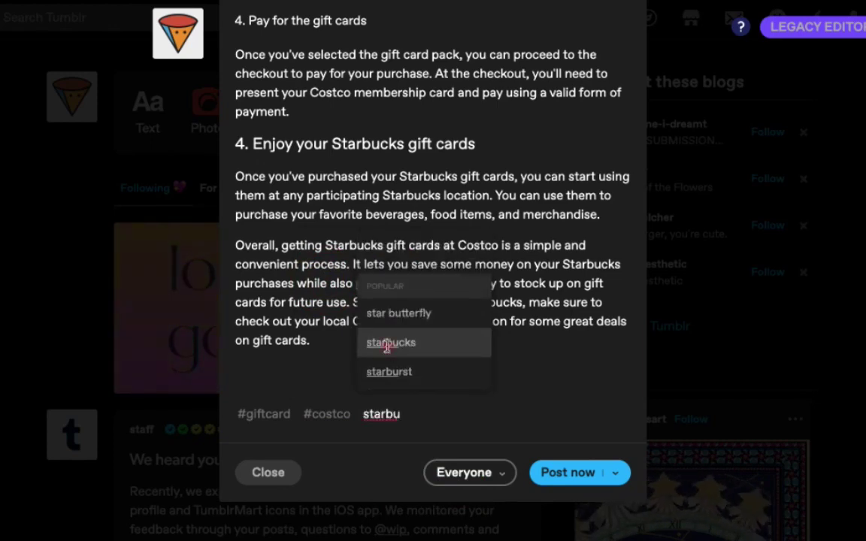
{"action": "left_click", "coordinate": [386, 347]}
{"action": "type", "text": "starbucksgiftcard"}
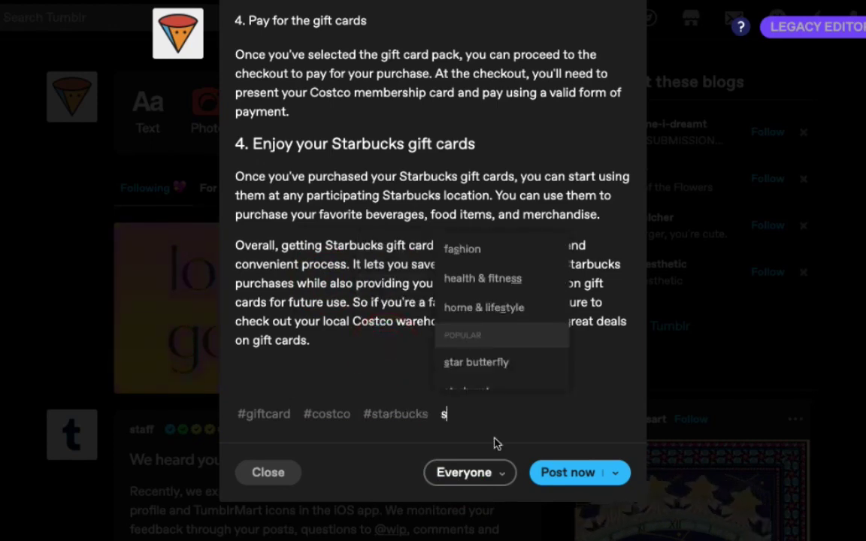
{"action": "key", "text": "Return"}
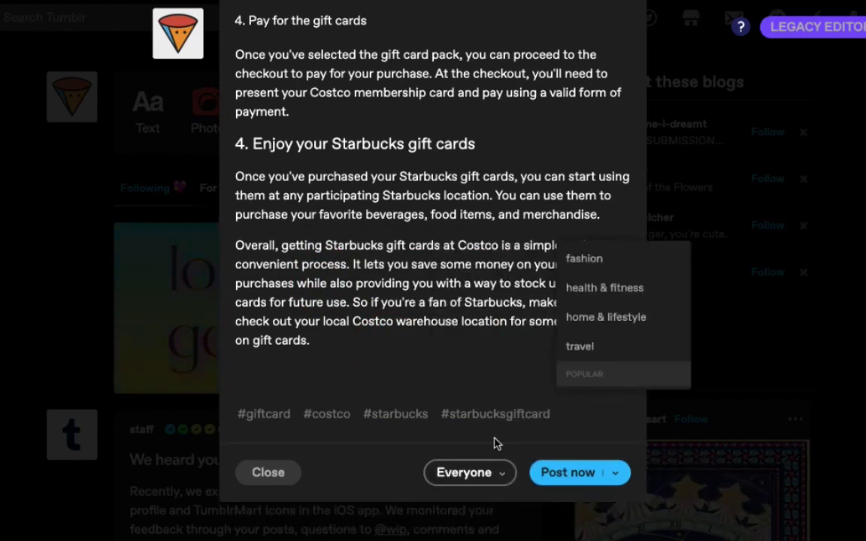
- Add the tags "freegiftcard" and "costcogiftcard" to the post
{"action": "type", "text": "free"}
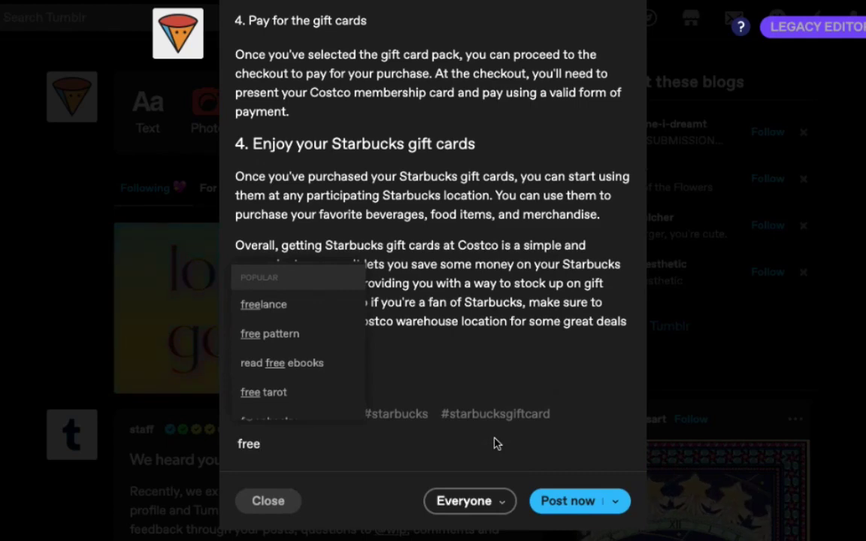
{"action": "type", "text": "gift"}
{"action": "left_click", "coordinate": [313, 404]}
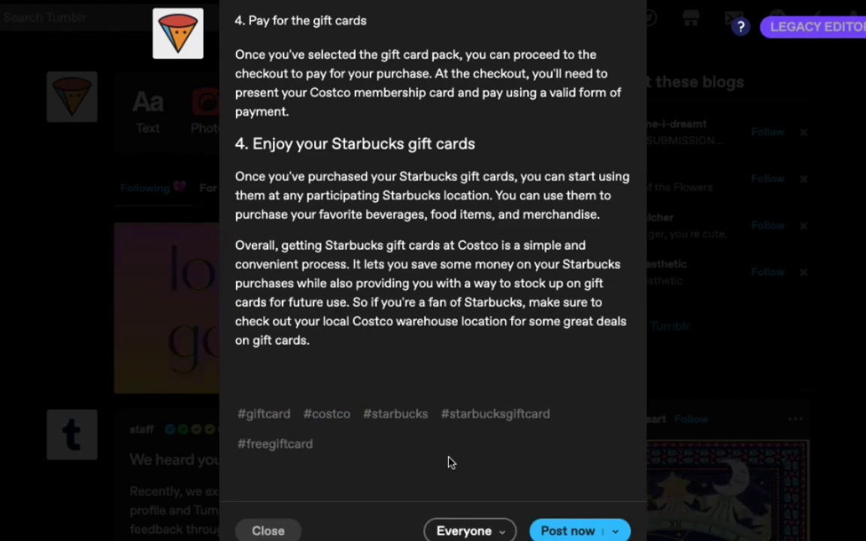
{"action": "type", "text": "costcogiftcard"}
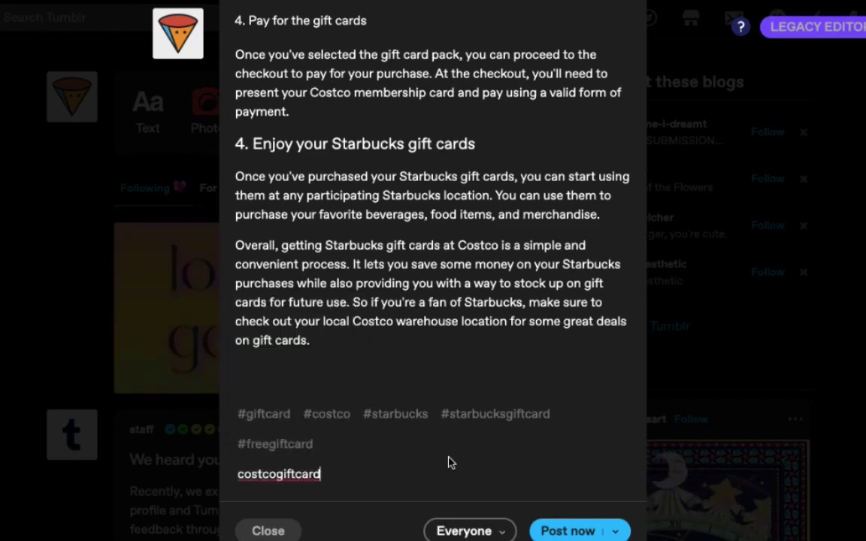
{"action": "key", "text": "Return"}
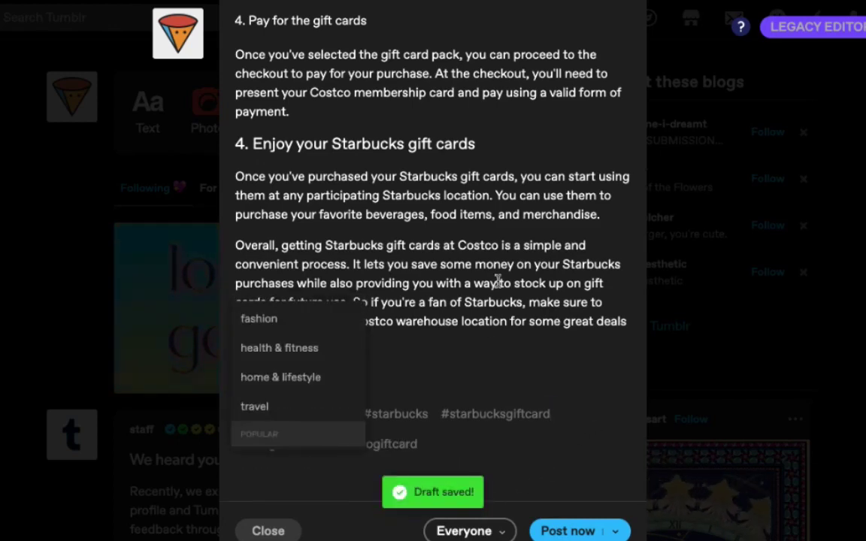
- Copy the post title "Starbucks Gift Card at Costco" and paste it as a new tag entry after the existing tags
{"action": "scroll", "coordinate": [497, 281], "scroll_direction": "up", "scroll_amount": 20}
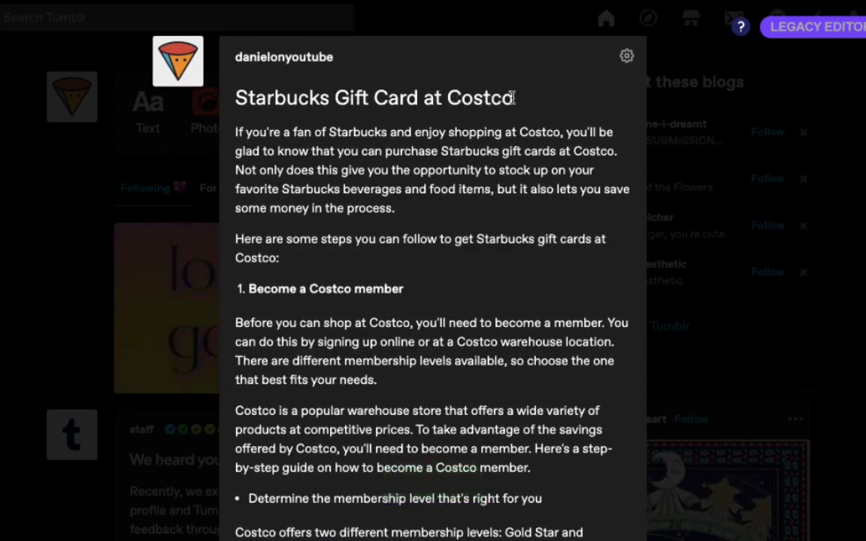
{"action": "left_click", "coordinate": [512, 97]}
{"action": "left_click", "coordinate": [234, 98], "text": "shift"}
{"action": "key", "text": "ctrl+c"}
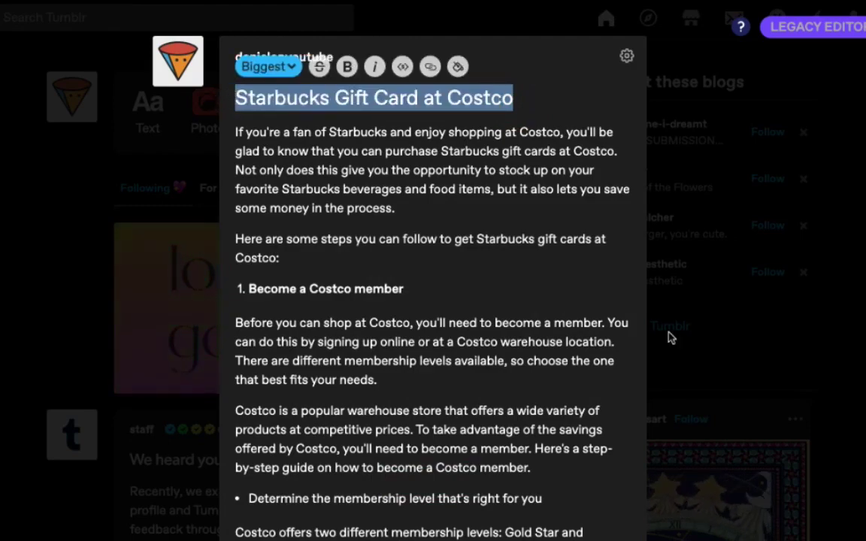
{"action": "scroll", "coordinate": [386, 363], "scroll_direction": "down", "scroll_amount": 20}
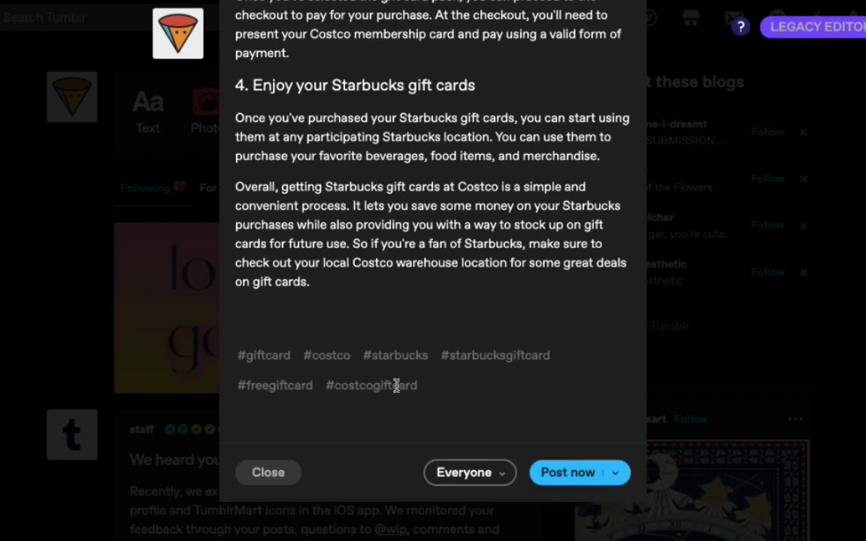
{"action": "left_click", "coordinate": [440, 386]}
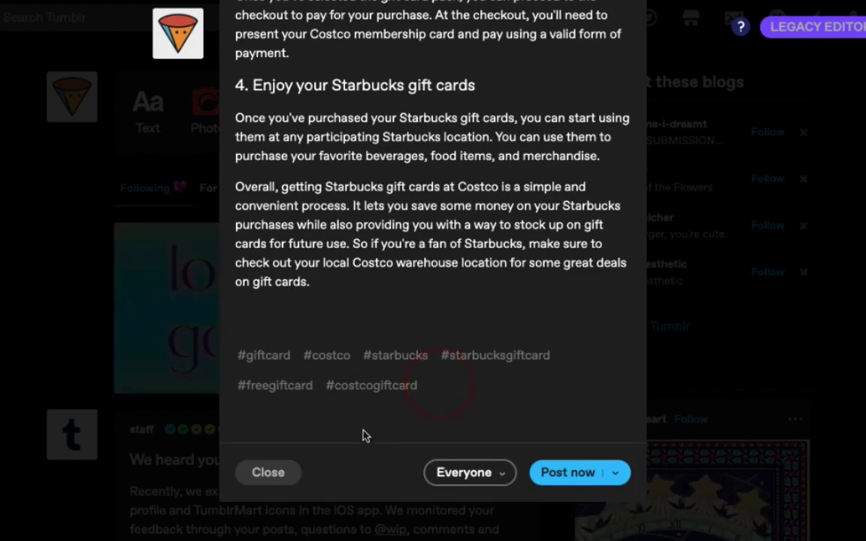
{"action": "key", "text": "ctrl+v"}
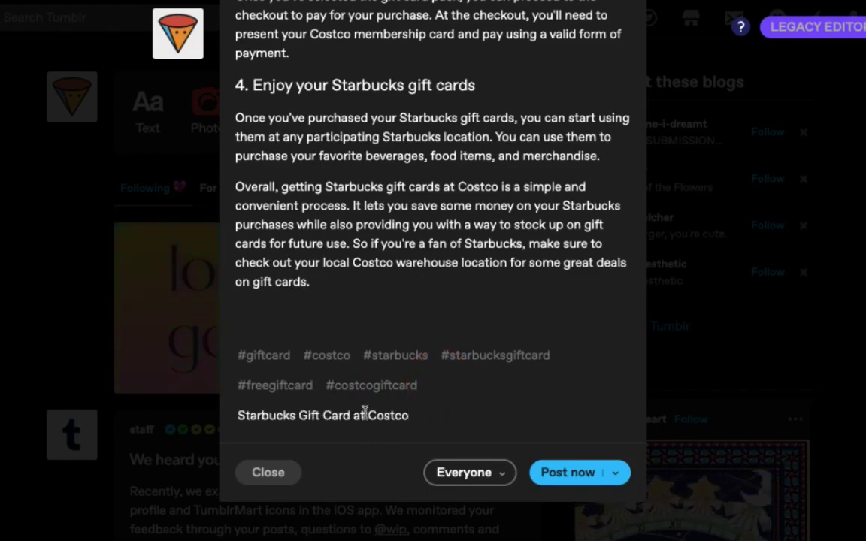
- Remove the spaces from the pasted title and add it as the tag "StarbucksGiftCardatCostco"
{"action": "left_click", "coordinate": [366, 415]}
{"action": "key", "text": "BackSpace"}
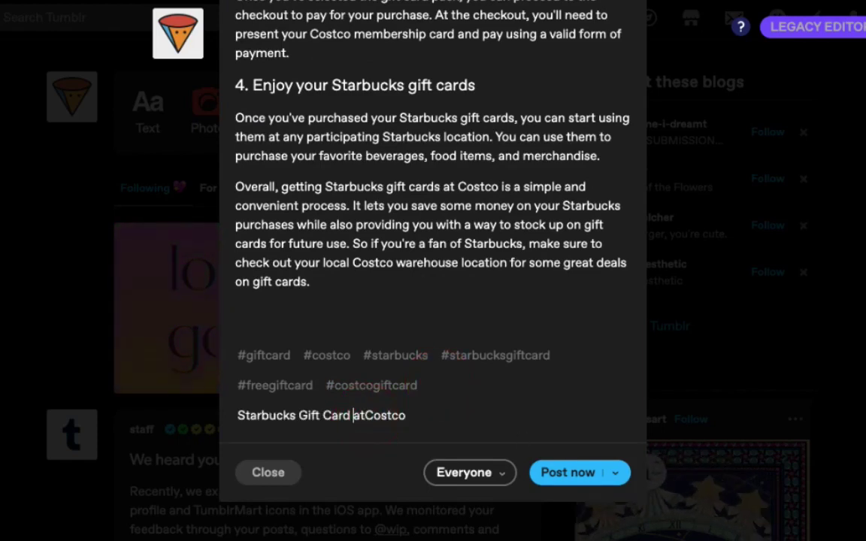
{"action": "key", "text": "BackSpace"}
{"action": "left_click", "coordinate": [320, 416]}
{"action": "key", "text": "BackSpace"}
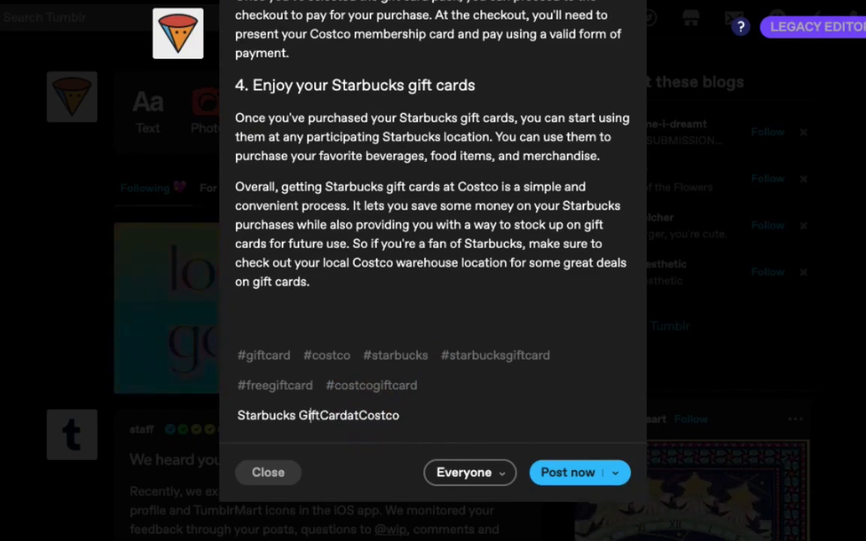
{"action": "key", "text": "BackSpace"}
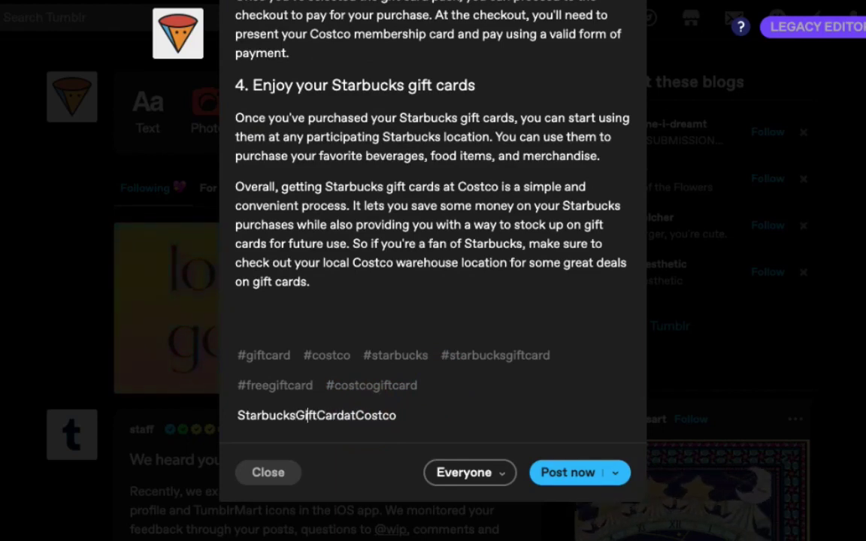
{"action": "key", "text": "Return"}
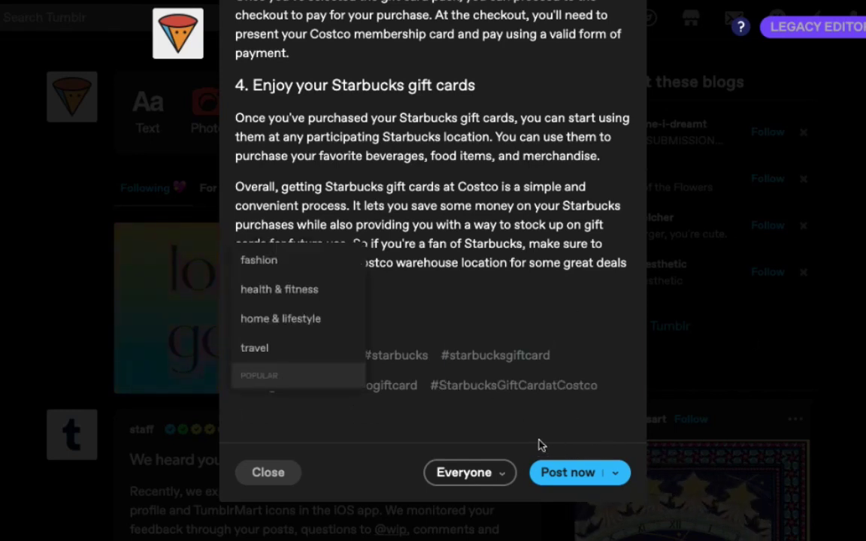
{"action": "left_click", "coordinate": [511, 402]}
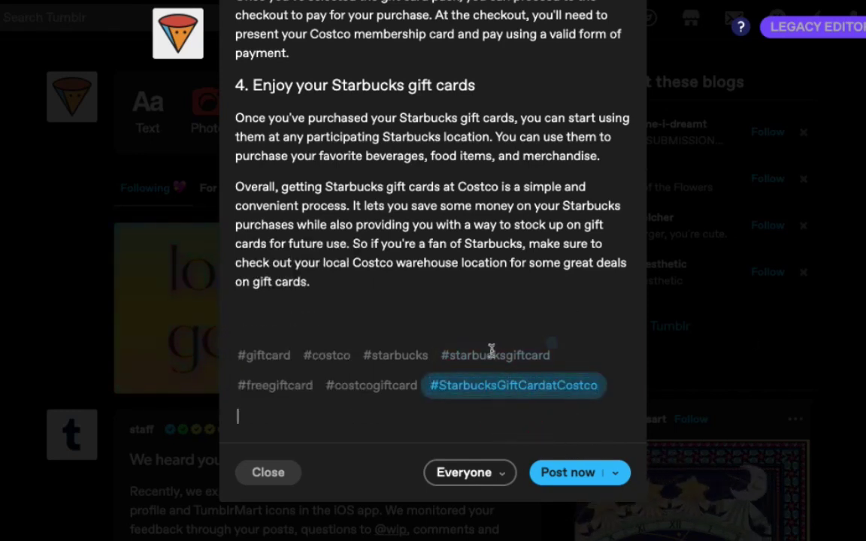
{"action": "scroll", "coordinate": [603, 253], "scroll_direction": "up", "scroll_amount": 15}
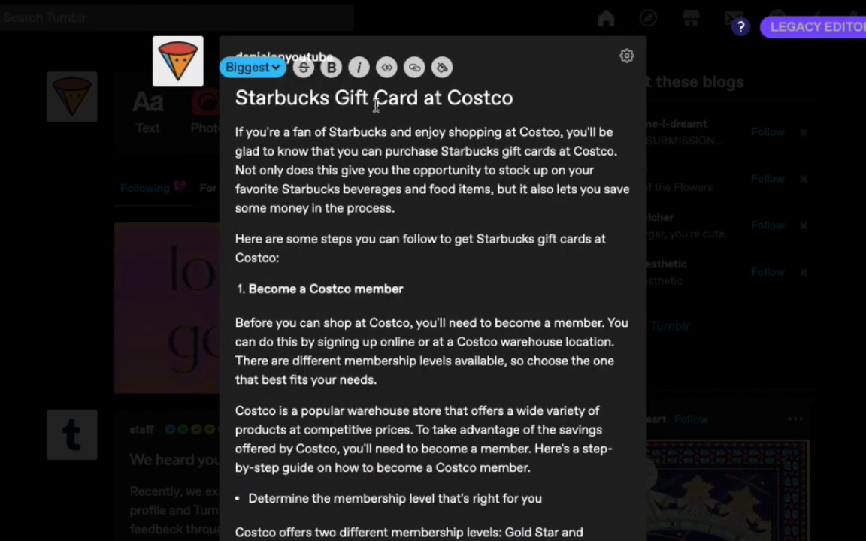
{"action": "scroll", "coordinate": [524, 306], "scroll_direction": "down", "scroll_amount": 15}
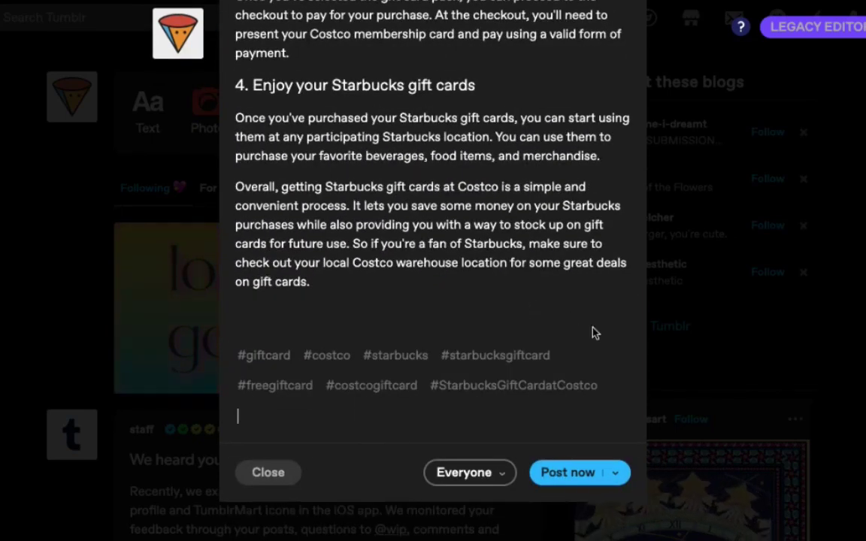
{"action": "scroll", "coordinate": [443, 286], "scroll_direction": "up", "scroll_amount": 15}
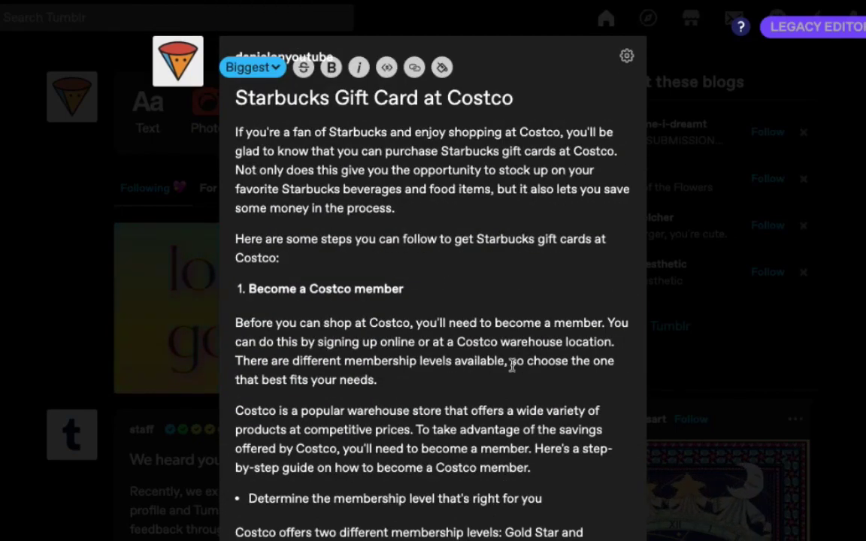
{"action": "left_click", "coordinate": [412, 290]}
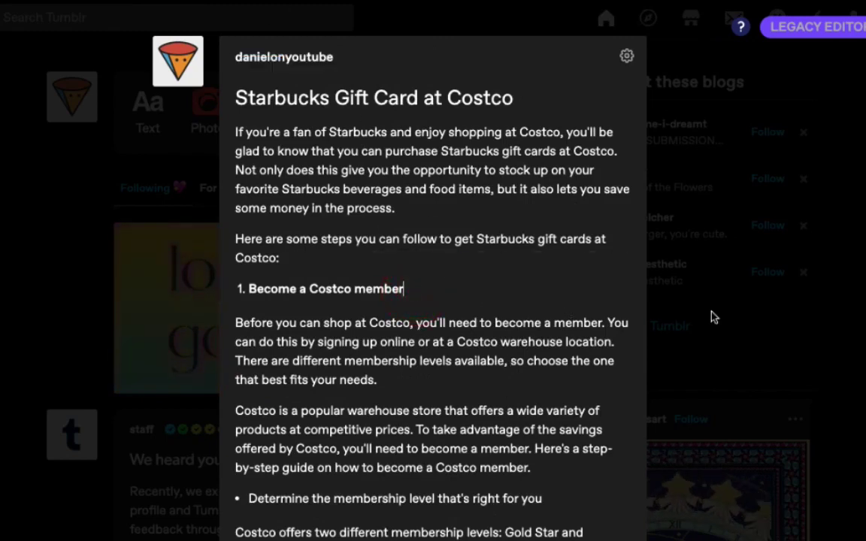
{"action": "key", "text": "Return"}
{"action": "key", "text": "BackSpace"}
{"action": "scroll", "coordinate": [419, 333], "scroll_direction": "down", "scroll_amount": 5}
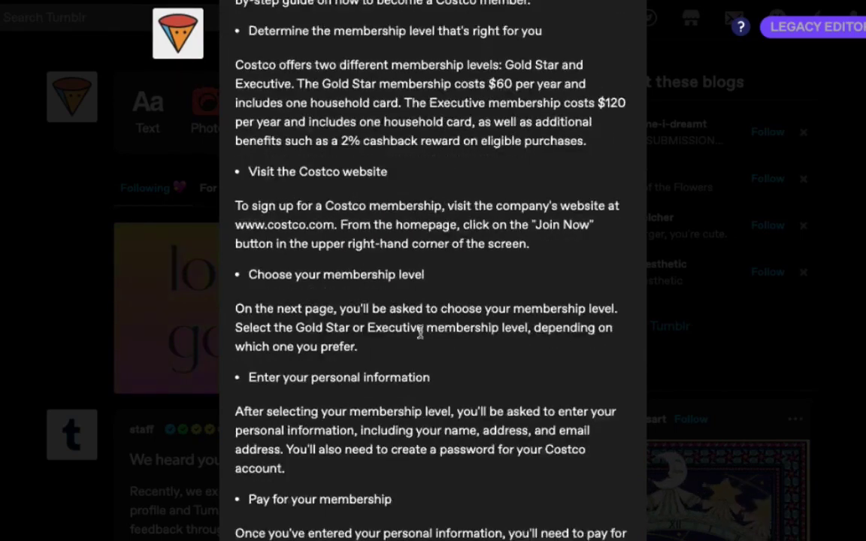
{"action": "scroll", "coordinate": [421, 376], "scroll_direction": "up", "scroll_amount": 6}
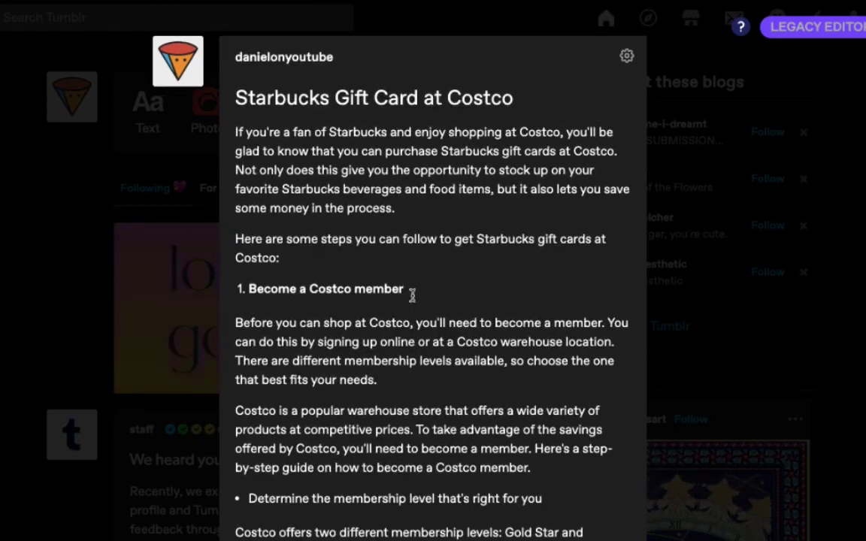
- Insert an empty line below the "Become a Costco member" heading and open an image block there for a web link
{"action": "left_click", "coordinate": [234, 323]}
{"action": "key", "text": "Return"}
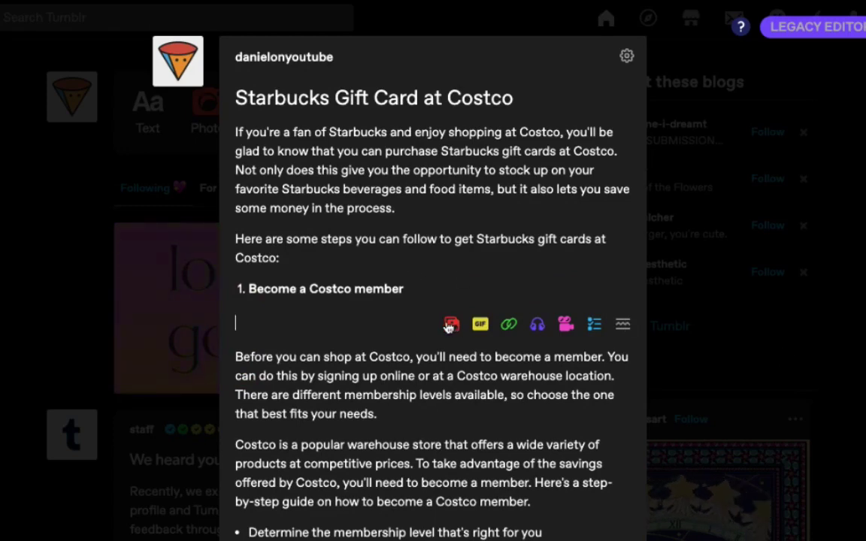
{"action": "left_click", "coordinate": [451, 325]}
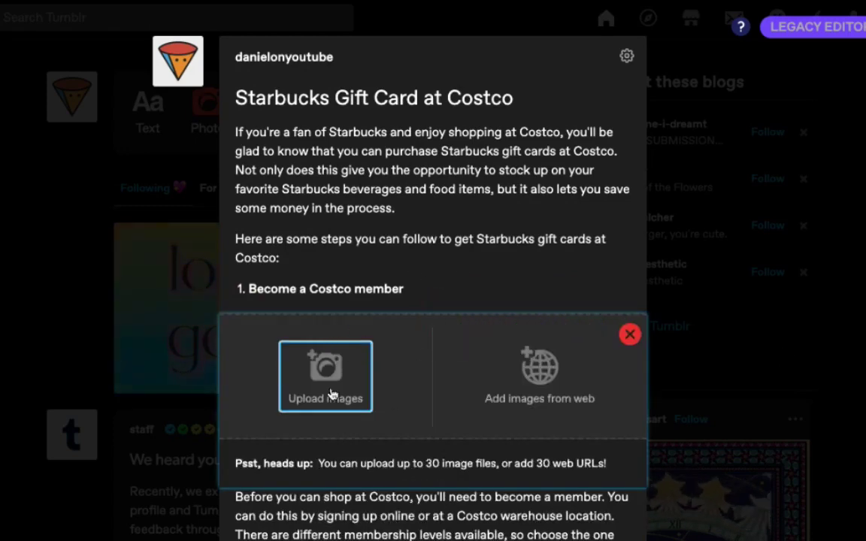
{"action": "left_click", "coordinate": [544, 366]}
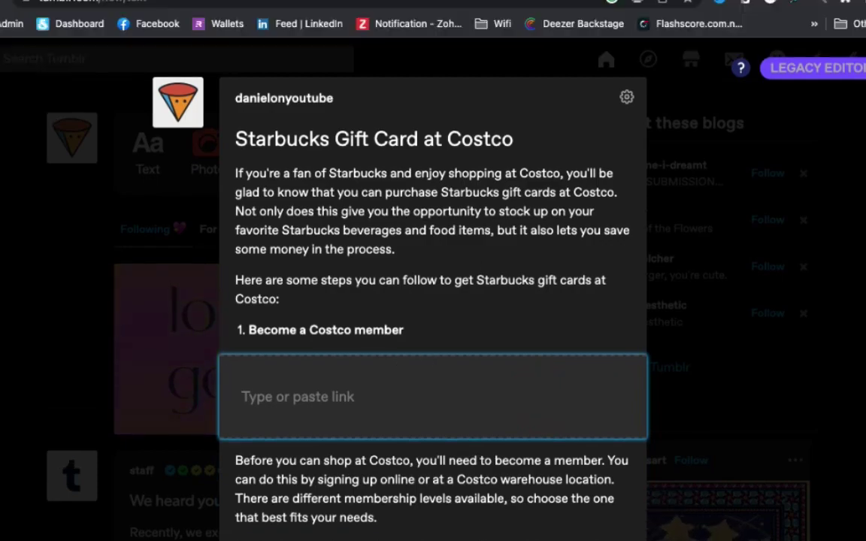
- Search Google for "costco member" in a new browser tab and show the image results
{"action": "key", "text": "ctrl+t"}
{"action": "left_click", "coordinate": [328, 256]}
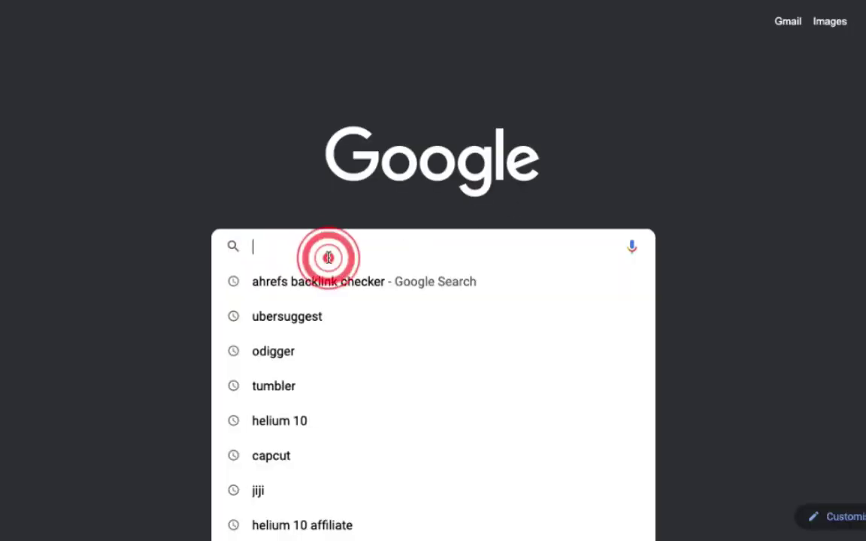
{"action": "type", "text": "cos"}
{"action": "type", "text": "tco"}
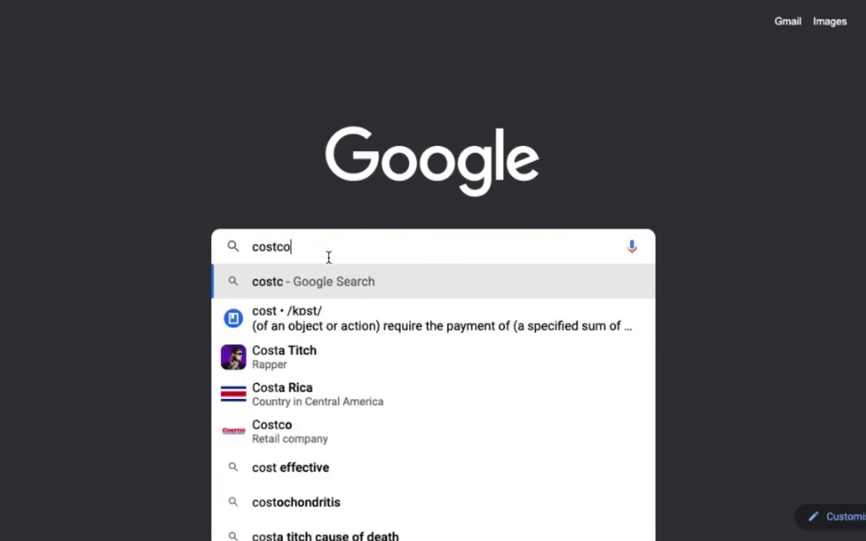
{"action": "type", "text": " member"}
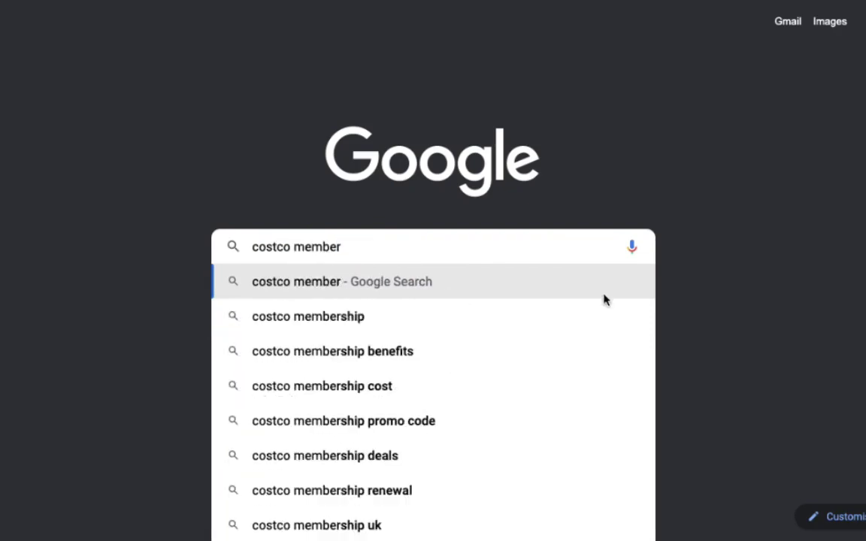
{"action": "key", "text": "Return"}
{"action": "left_click", "coordinate": [83, 83]}
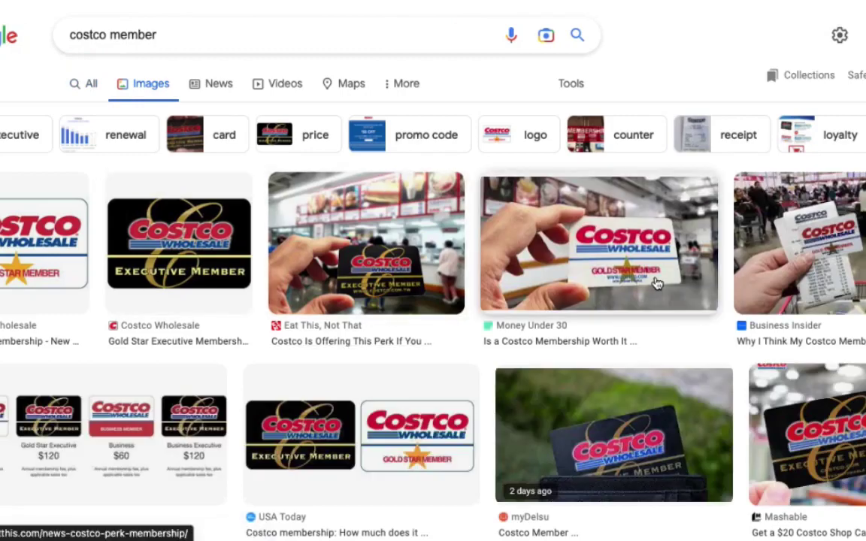
- Browse the image results and preview the Entrepreneur photo of a family with a shopping cart outside a Costco store
{"action": "scroll", "coordinate": [657, 282], "scroll_direction": "down", "scroll_amount": 6}
{"action": "scroll", "coordinate": [804, 282], "scroll_direction": "down", "scroll_amount": 4}
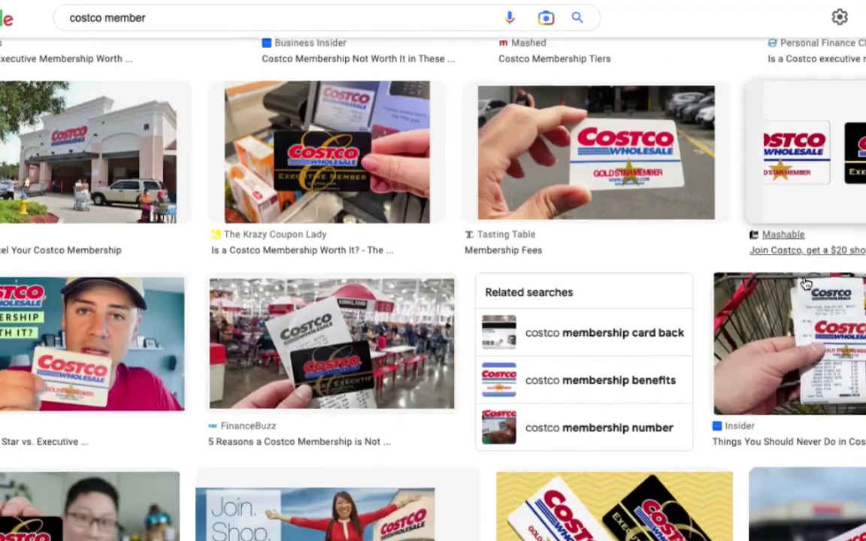
{"action": "scroll", "coordinate": [501, 284], "scroll_direction": "down", "scroll_amount": 6}
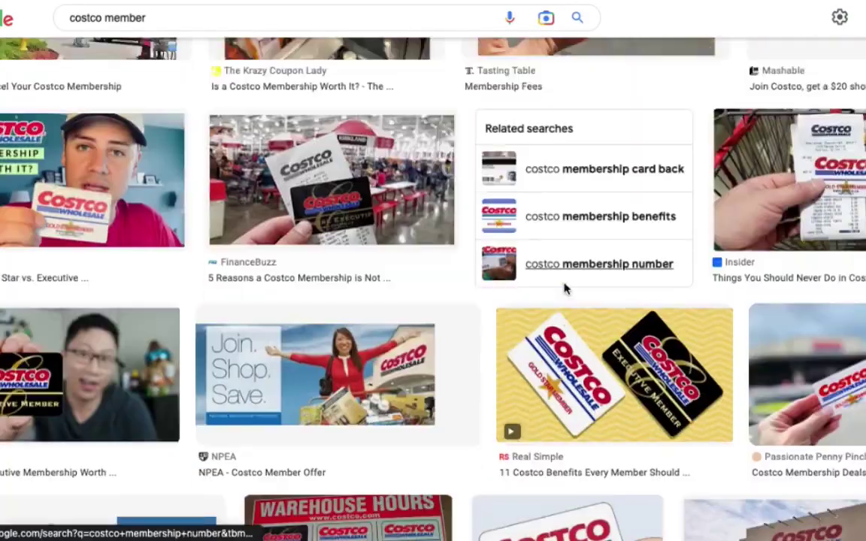
{"action": "scroll", "coordinate": [565, 290], "scroll_direction": "down", "scroll_amount": 2}
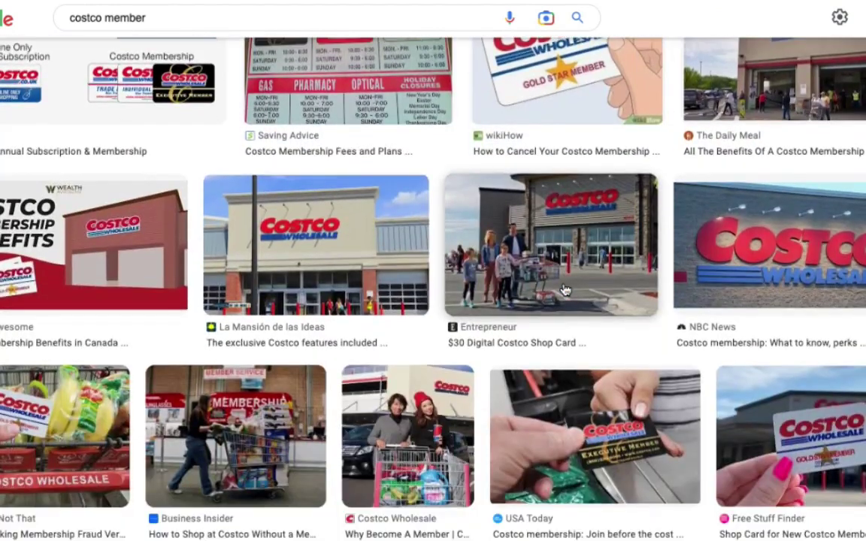
{"action": "left_click", "coordinate": [580, 248]}
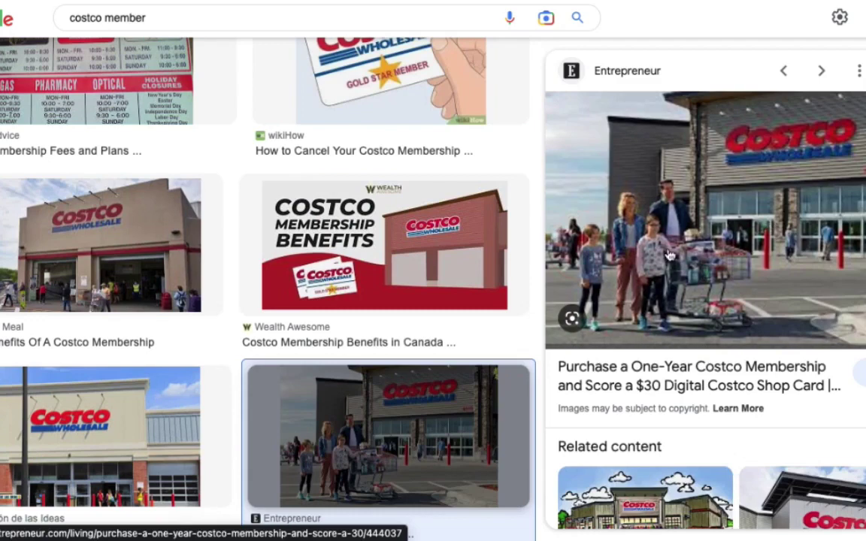
- Copy the image address of the previewed Entrepreneur photo of the family outside Costco
{"action": "scroll", "coordinate": [668, 256], "scroll_direction": "down", "scroll_amount": 1}
{"action": "scroll", "coordinate": [669, 256], "scroll_direction": "down", "scroll_amount": 2}
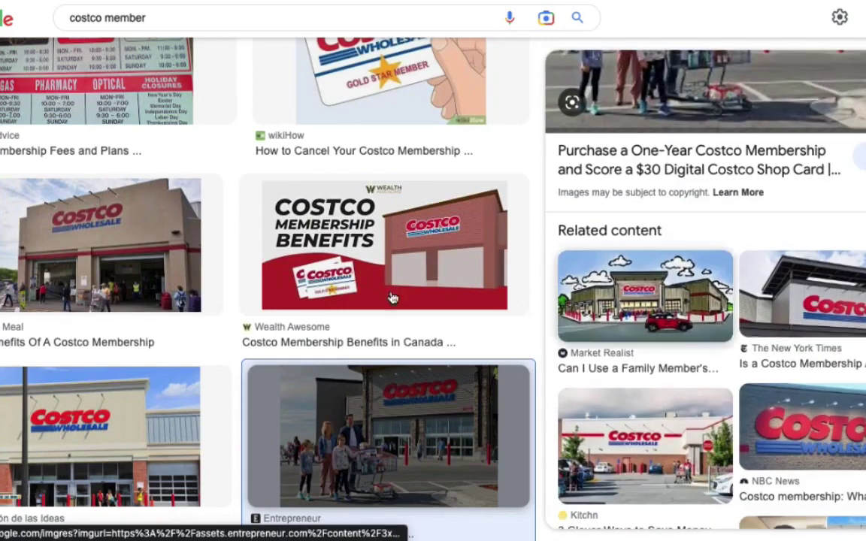
{"action": "scroll", "coordinate": [389, 296], "scroll_direction": "down", "scroll_amount": 10}
{"action": "scroll", "coordinate": [326, 320], "scroll_direction": "up", "scroll_amount": 5}
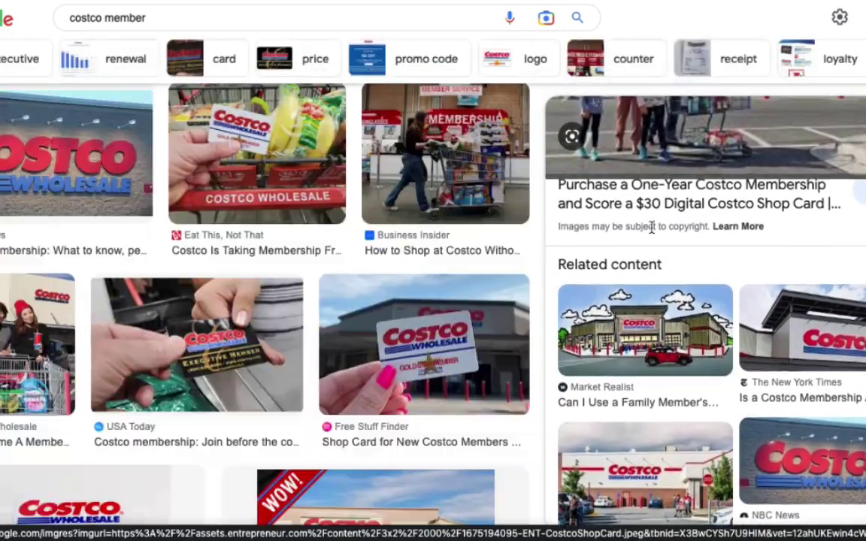
{"action": "scroll", "coordinate": [653, 226], "scroll_direction": "up", "scroll_amount": 3}
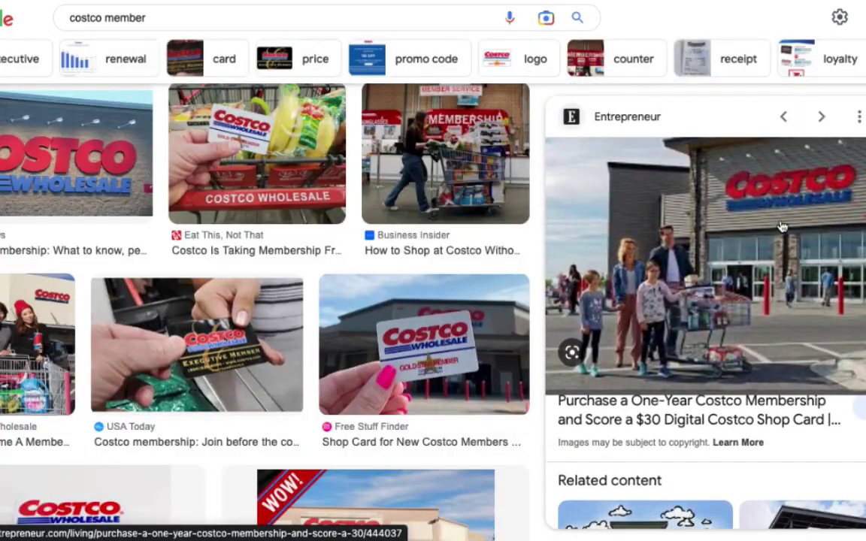
{"action": "scroll", "coordinate": [782, 226], "scroll_direction": "up", "scroll_amount": 3}
{"action": "right_click", "coordinate": [709, 235]}
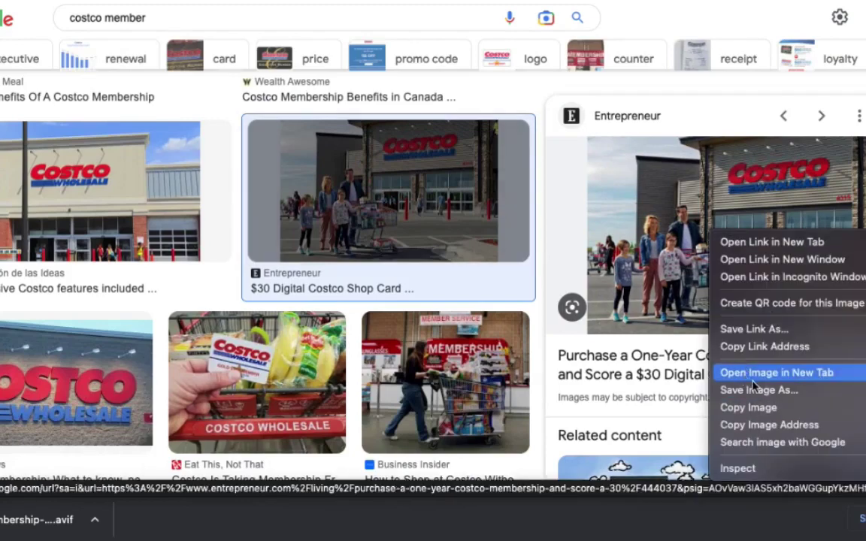
{"action": "left_click", "coordinate": [785, 425]}
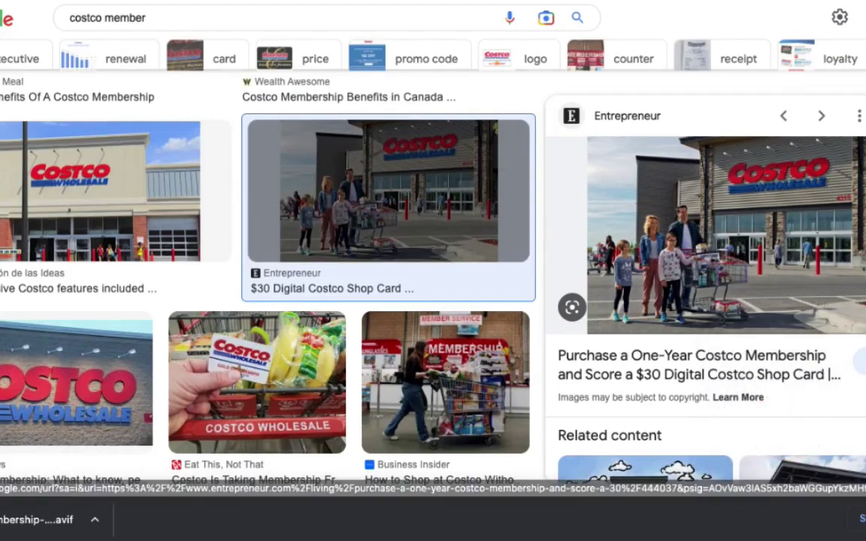
- Return to the Tumblr post and add the copied image link as a web image below the "Become a Costco member" heading
{"action": "key", "text": "ctrl+Tab"}
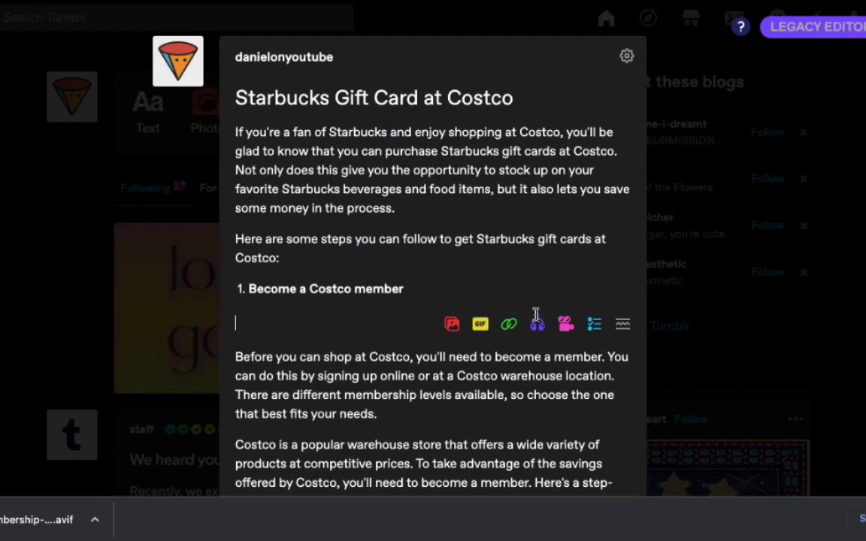
{"action": "left_click", "coordinate": [452, 325]}
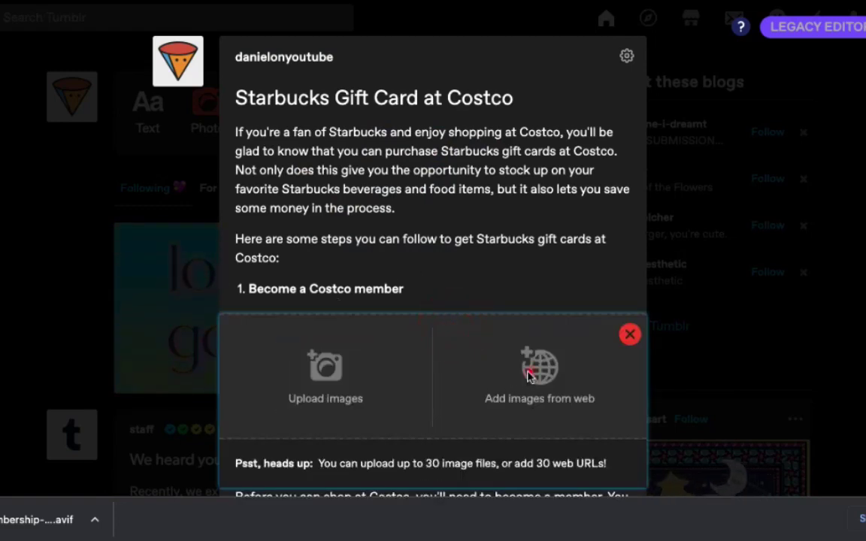
{"action": "left_click", "coordinate": [526, 371]}
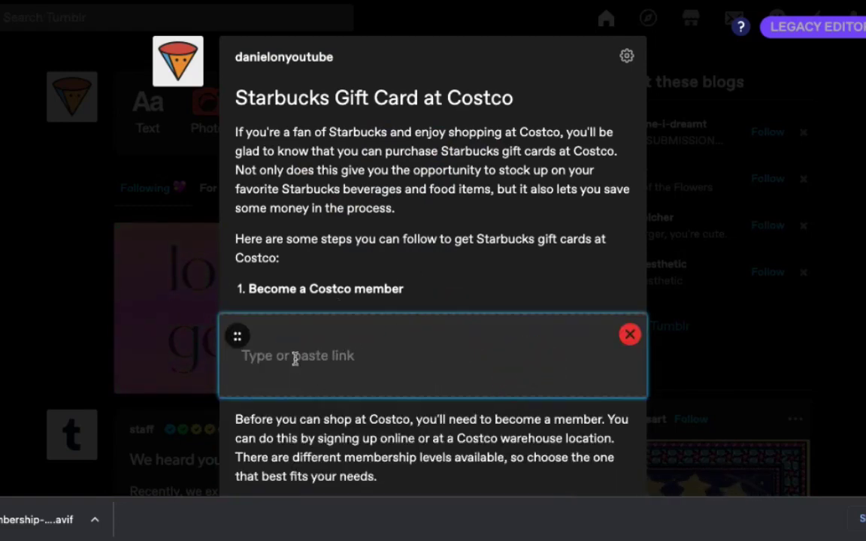
{"action": "key", "text": "ctrl+v"}
{"action": "left_click", "coordinate": [606, 356]}
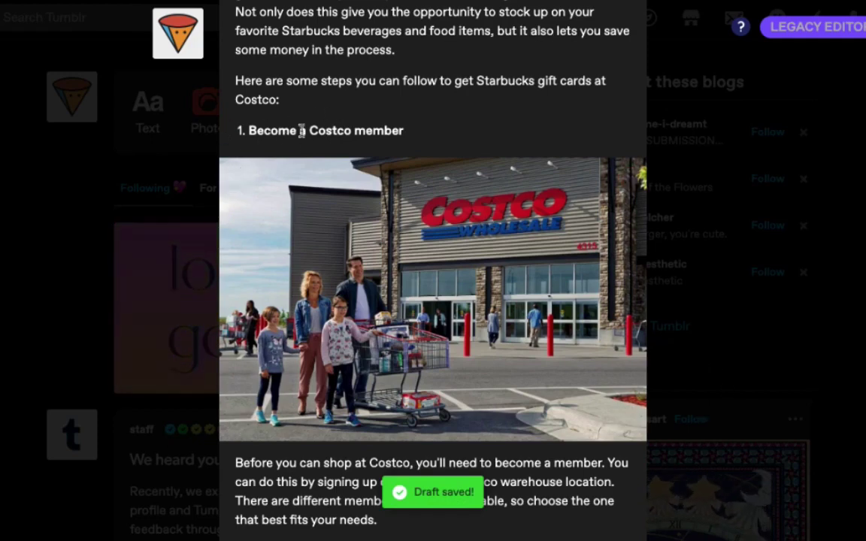
- Insert an empty line below the "Visit a Costco warehouse location" heading and open an image block there
{"action": "scroll", "coordinate": [639, 119], "scroll_direction": "down", "scroll_amount": 1}
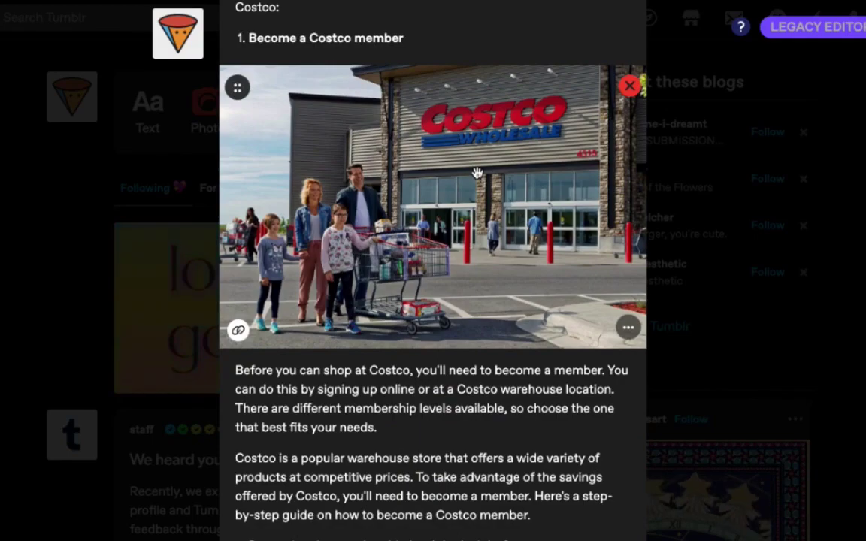
{"action": "scroll", "coordinate": [402, 111], "scroll_direction": "down", "scroll_amount": 5}
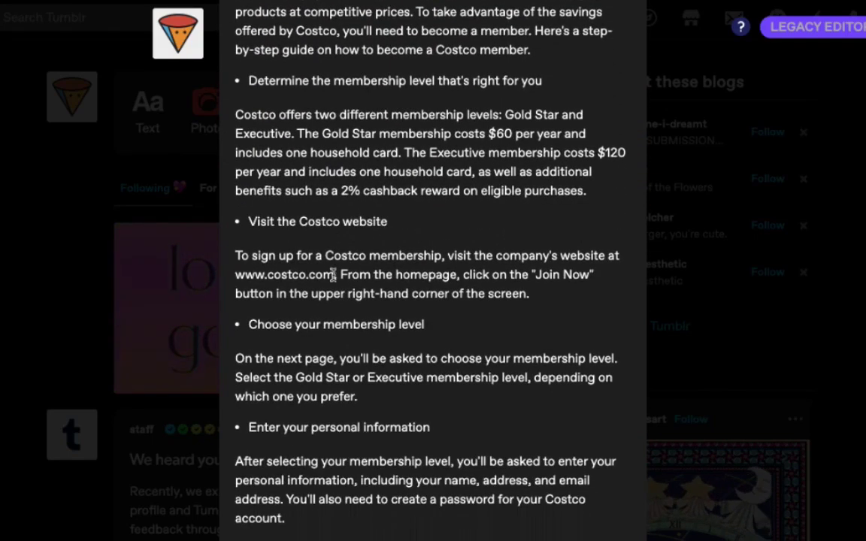
{"action": "scroll", "coordinate": [333, 274], "scroll_direction": "up", "scroll_amount": 3}
{"action": "scroll", "coordinate": [333, 274], "scroll_direction": "down", "scroll_amount": 9}
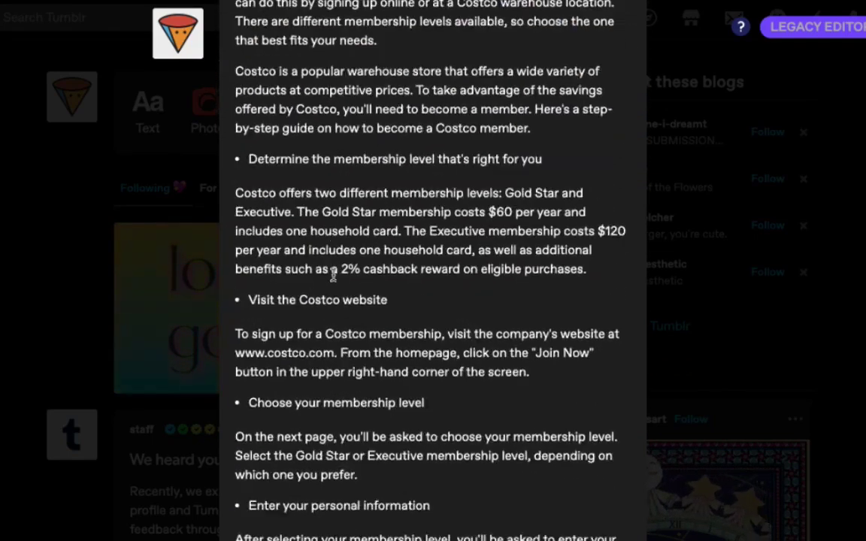
{"action": "scroll", "coordinate": [332, 274], "scroll_direction": "up", "scroll_amount": 3}
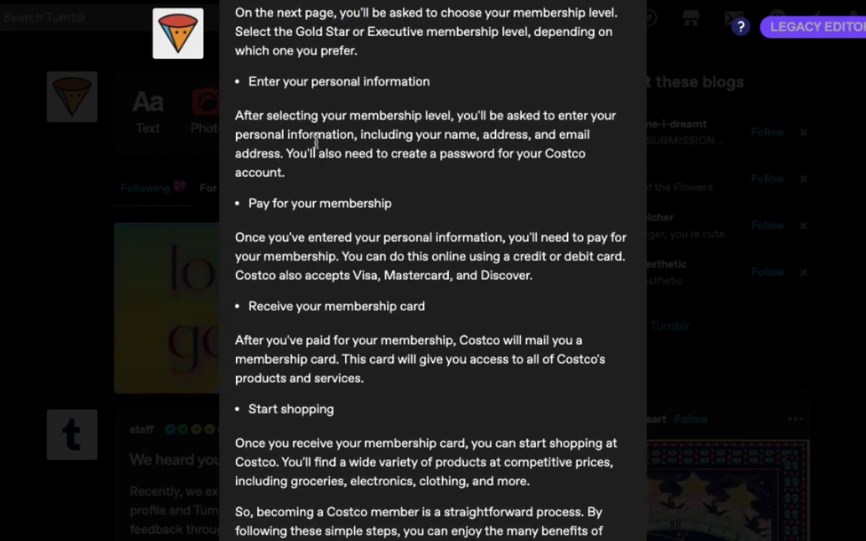
{"action": "scroll", "coordinate": [313, 143], "scroll_direction": "down", "scroll_amount": 6}
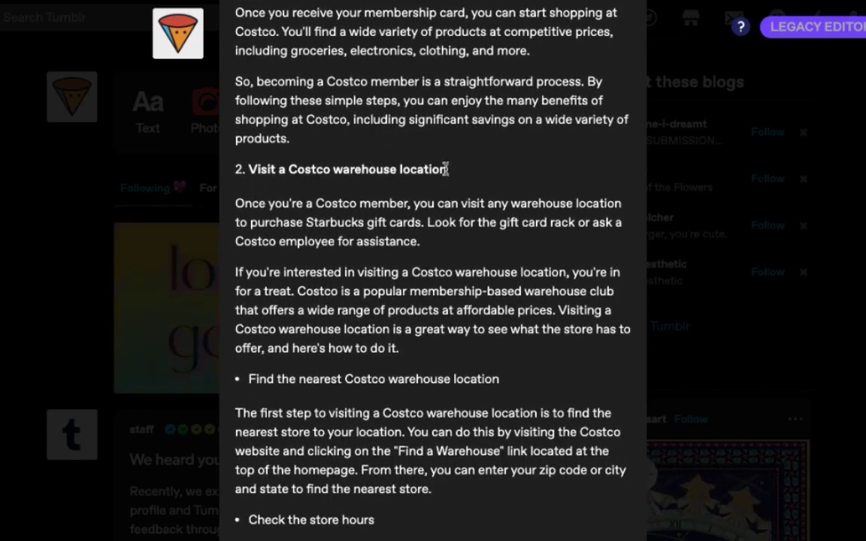
{"action": "left_click", "coordinate": [235, 203]}
{"action": "key", "text": "Return"}
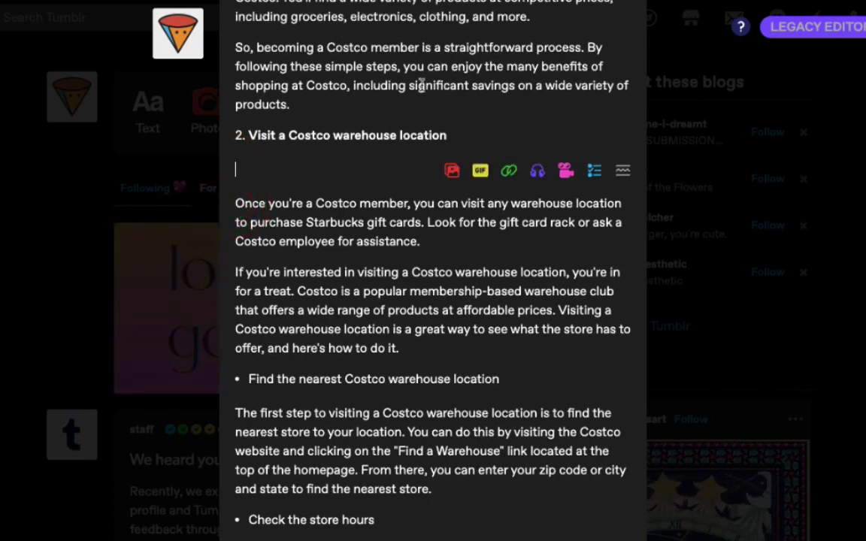
{"action": "left_click", "coordinate": [450, 170]}
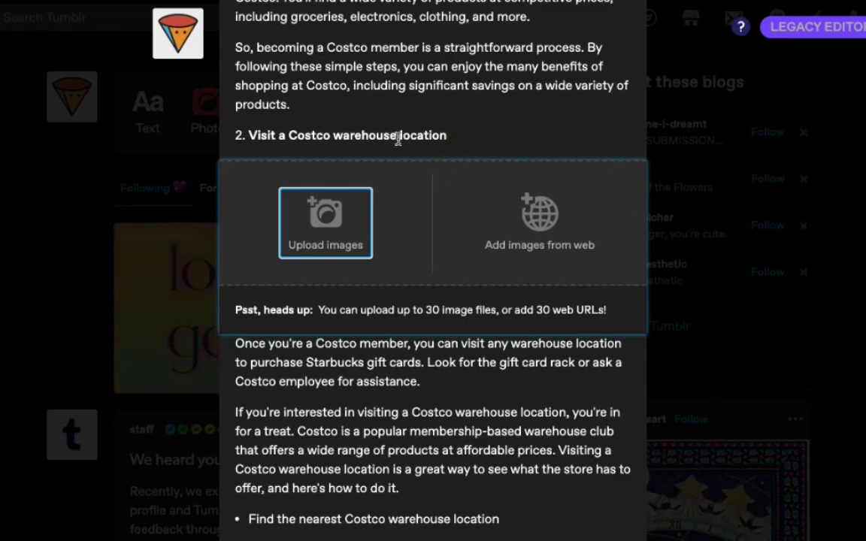
{"action": "scroll", "coordinate": [410, 145], "scroll_direction": "down", "scroll_amount": 15}
{"action": "scroll", "coordinate": [398, 139], "scroll_direction": "up", "scroll_amount": 20}
{"action": "scroll", "coordinate": [398, 139], "scroll_direction": "down", "scroll_amount": 4}
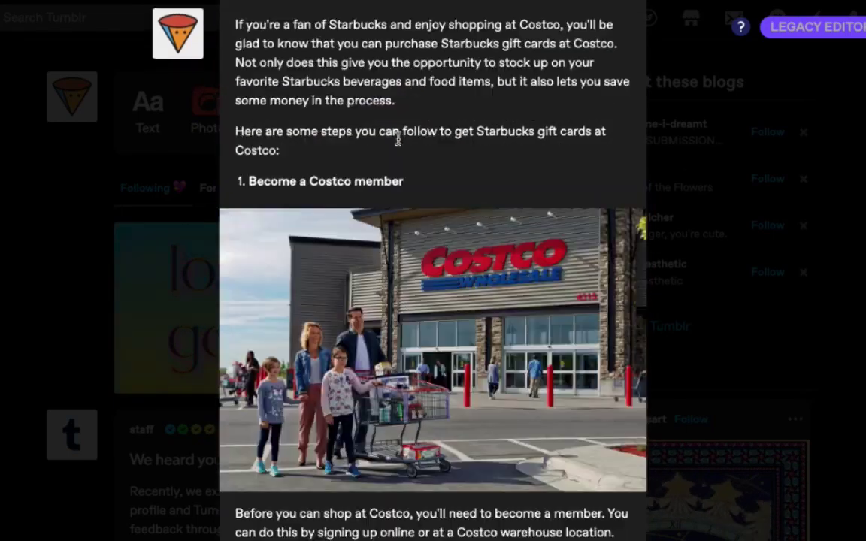
- Copy the post title and give the Costco family photo the image description "Starbucks Gift Card at Costco: A family at costco"
{"action": "scroll", "coordinate": [513, 190], "scroll_direction": "down", "scroll_amount": 4}
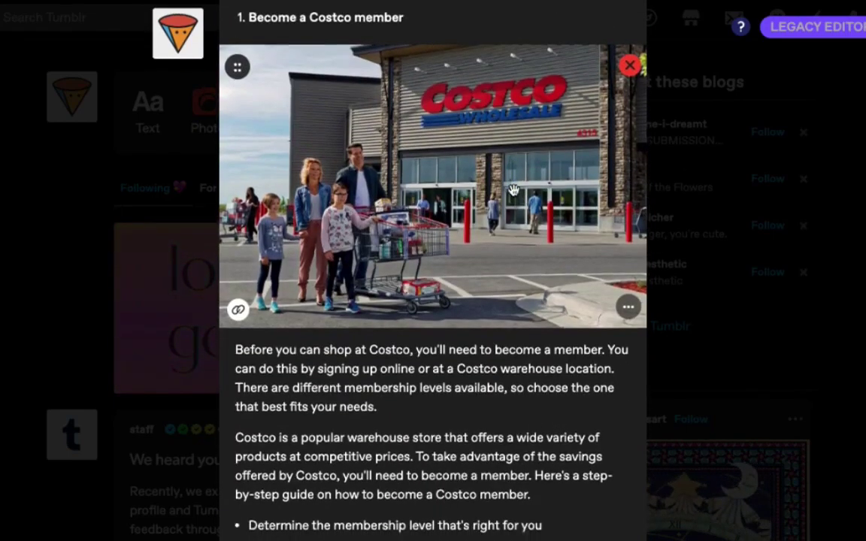
{"action": "scroll", "coordinate": [410, 276], "scroll_direction": "up", "scroll_amount": 8}
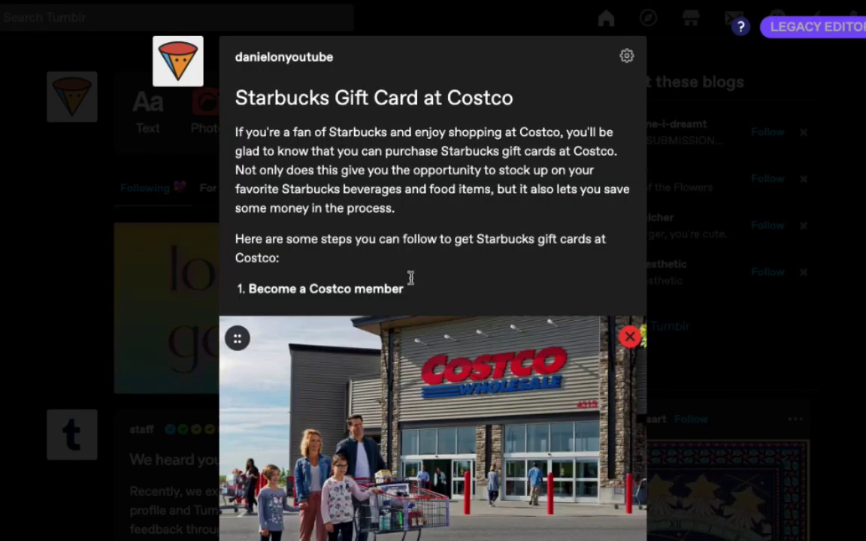
{"action": "triple_click", "coordinate": [230, 94]}
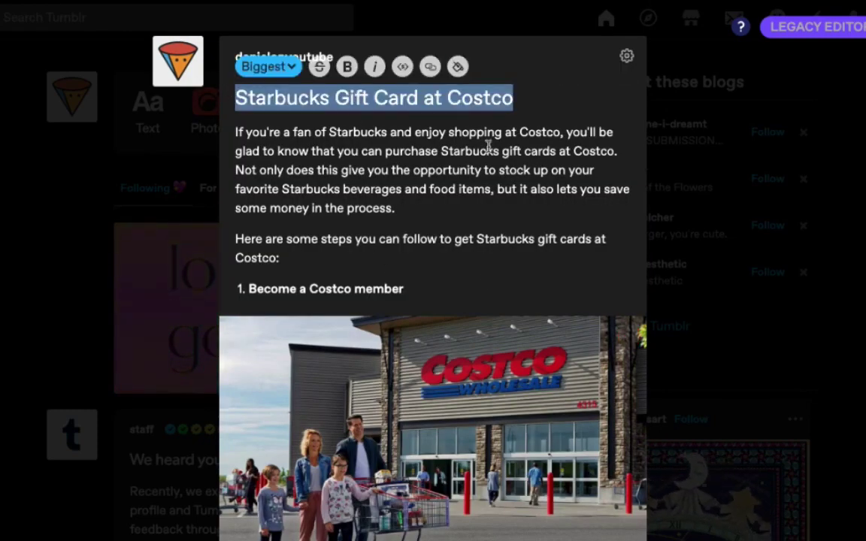
{"action": "left_click", "coordinate": [475, 259]}
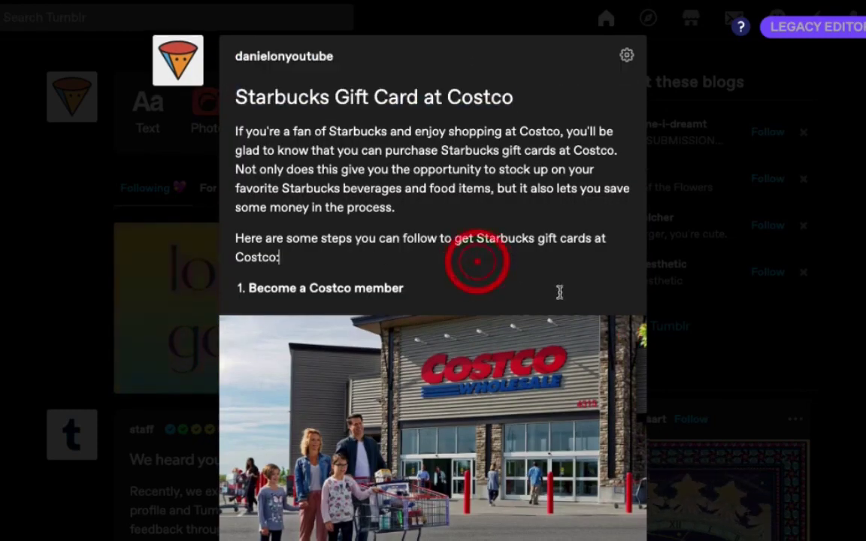
{"action": "scroll", "coordinate": [559, 292], "scroll_direction": "down", "scroll_amount": 12}
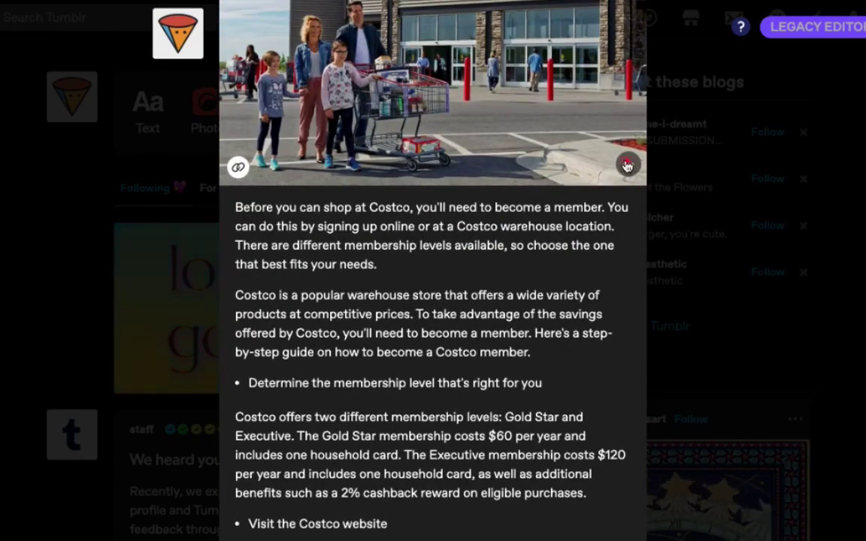
{"action": "left_click", "coordinate": [627, 165]}
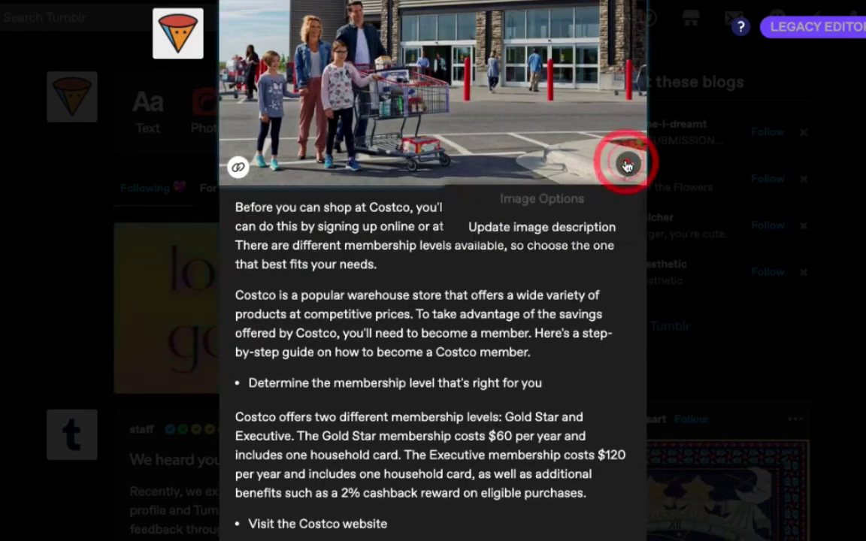
{"action": "left_click", "coordinate": [542, 228]}
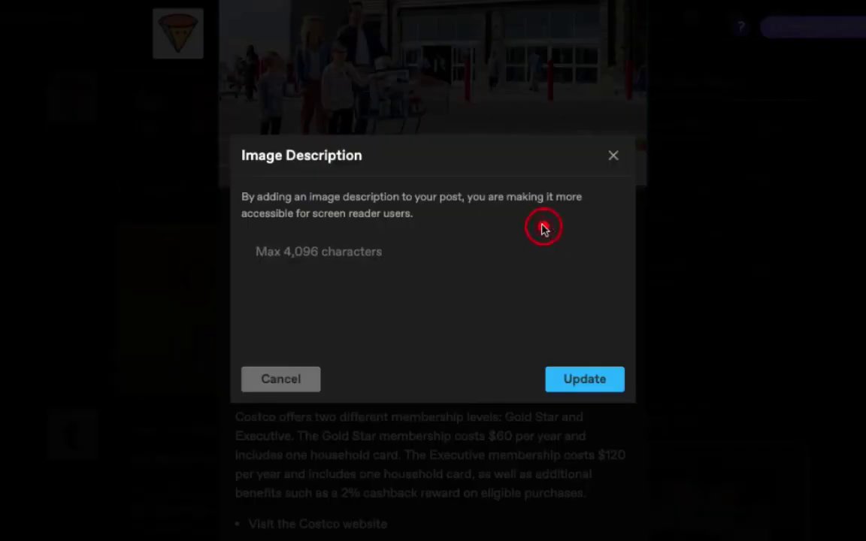
{"action": "left_click", "coordinate": [325, 247]}
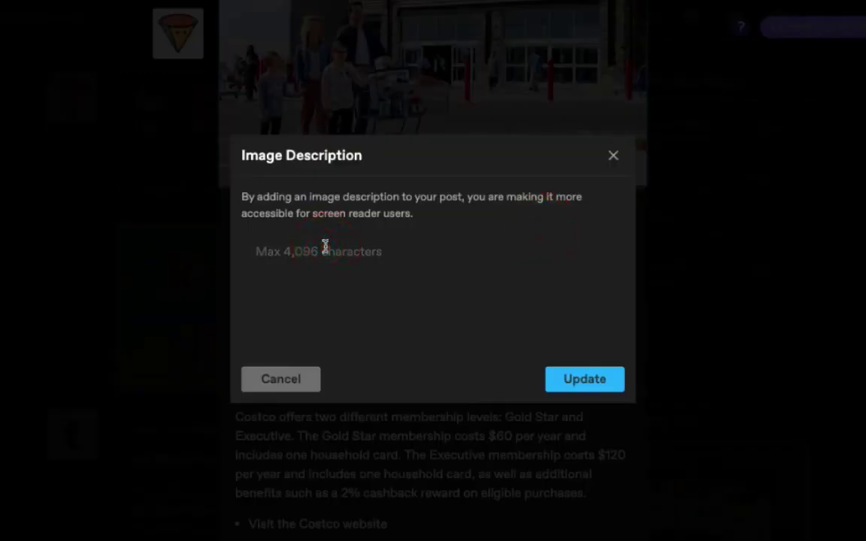
{"action": "key", "text": "ctrl+v"}
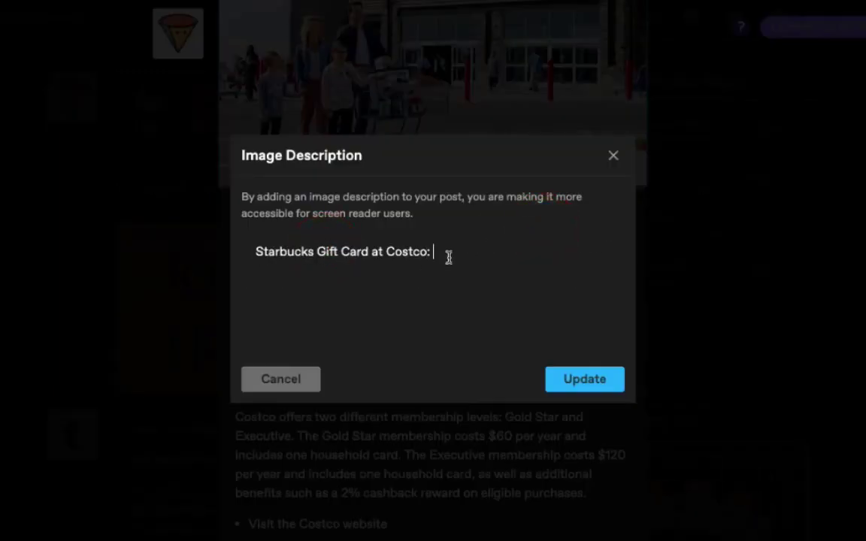
{"action": "type", "text": ": A family at costco"}
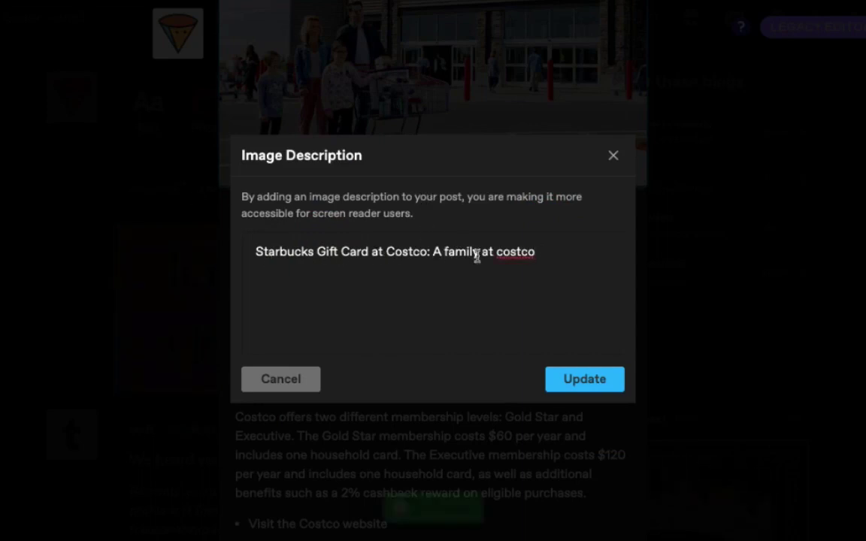
{"action": "left_click", "coordinate": [584, 379]}
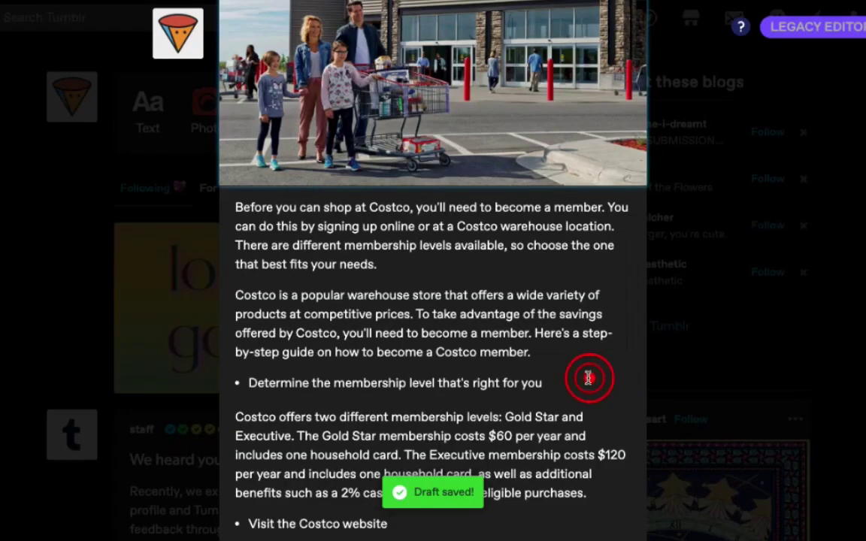
- Look through the whole post from the title to the tags and back to check its content and layout
{"action": "scroll", "coordinate": [533, 150], "scroll_direction": "up", "scroll_amount": 5}
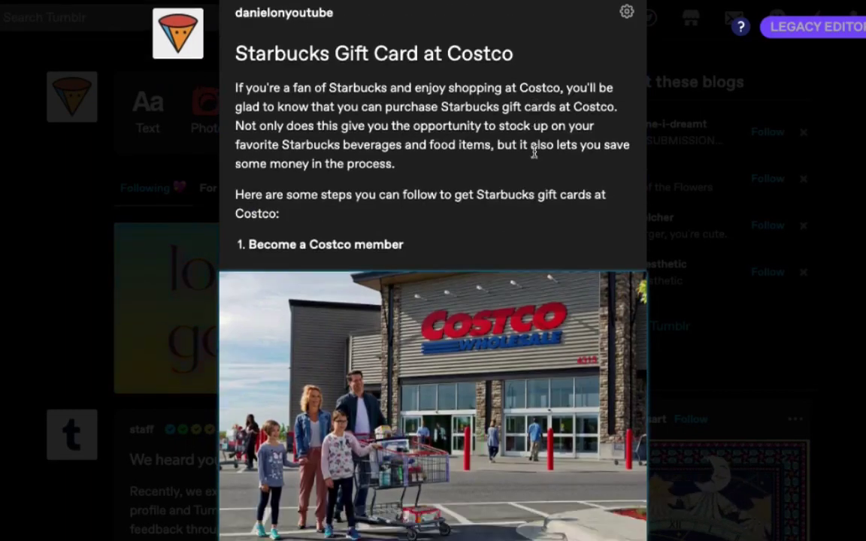
{"action": "scroll", "coordinate": [532, 150], "scroll_direction": "down", "scroll_amount": 6}
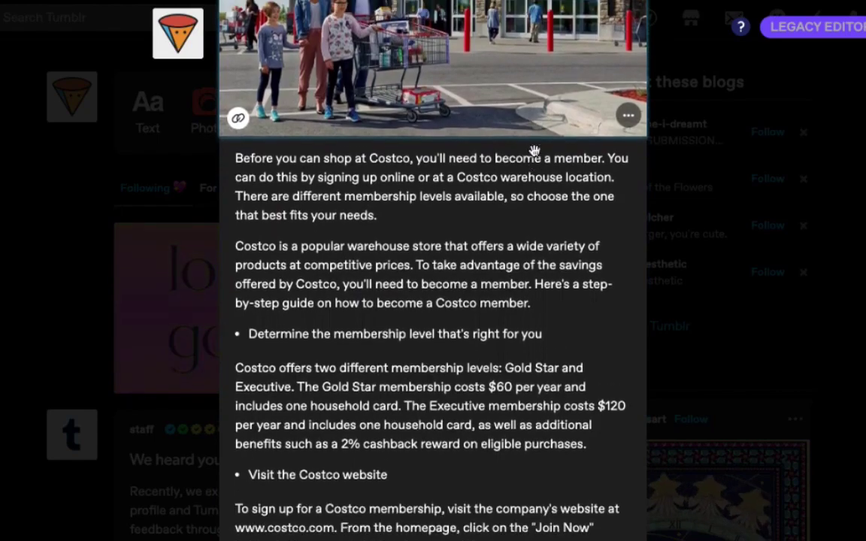
{"action": "scroll", "coordinate": [533, 151], "scroll_direction": "up", "scroll_amount": 5}
{"action": "scroll", "coordinate": [533, 150], "scroll_direction": "down", "scroll_amount": 2}
{"action": "scroll", "coordinate": [533, 150], "scroll_direction": "down", "scroll_amount": 10}
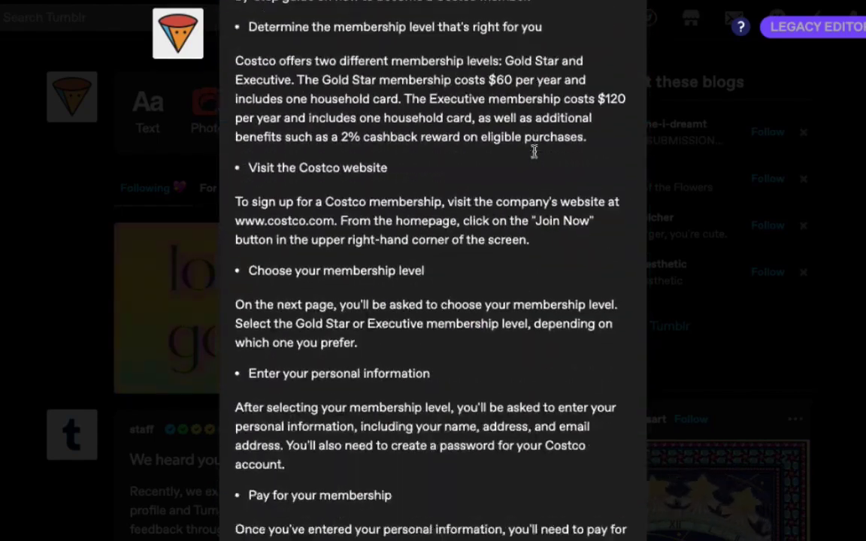
{"action": "scroll", "coordinate": [532, 150], "scroll_direction": "down", "scroll_amount": 6}
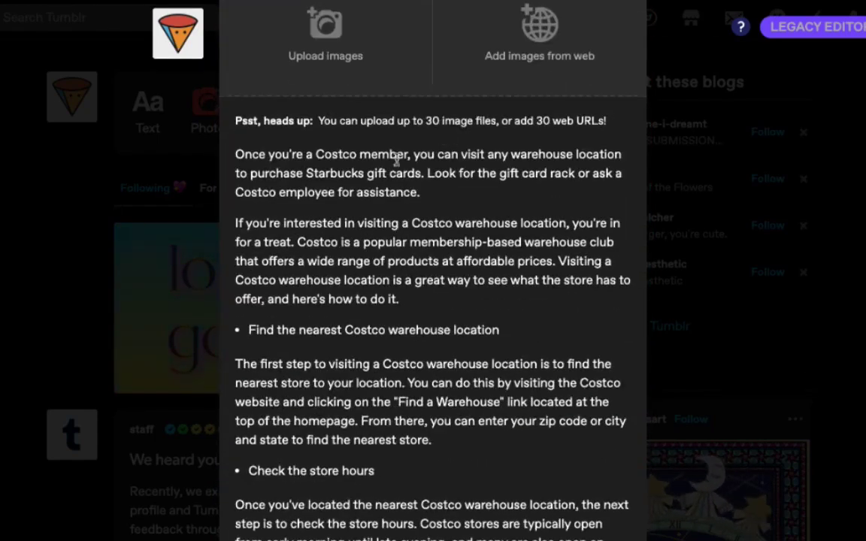
{"action": "scroll", "coordinate": [480, 328], "scroll_direction": "down", "scroll_amount": 8}
{"action": "scroll", "coordinate": [478, 382], "scroll_direction": "down", "scroll_amount": 10}
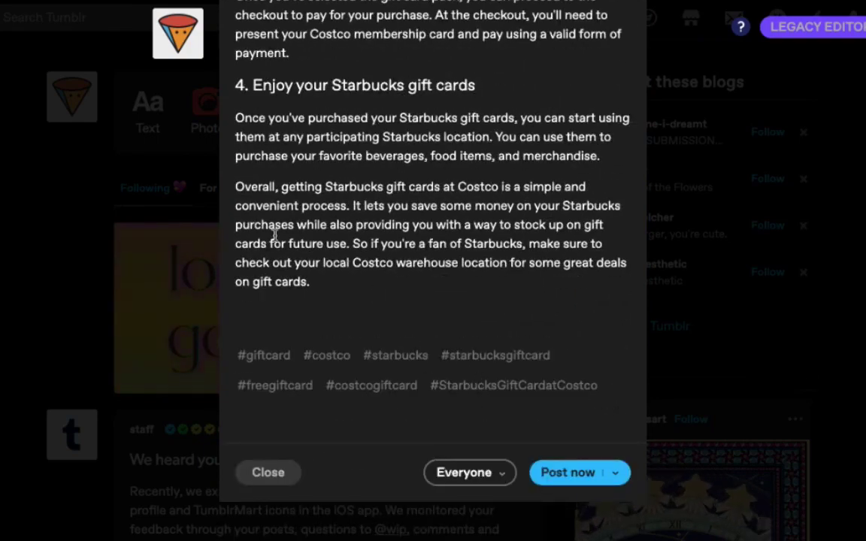
{"action": "scroll", "coordinate": [419, 226], "scroll_direction": "up", "scroll_amount": 10}
{"action": "scroll", "coordinate": [419, 226], "scroll_direction": "up", "scroll_amount": 15}
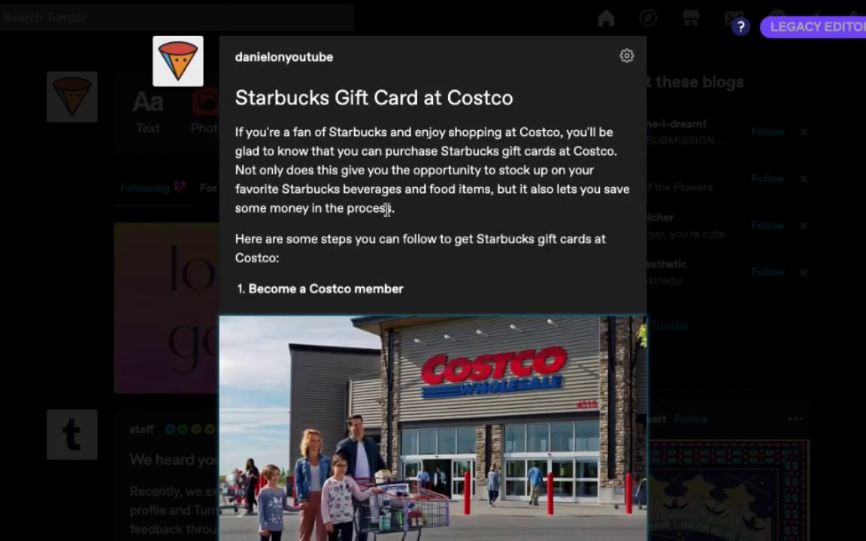
- Add a paragraph below the introduction reading "Want to skip all the hassle? Get a free starbucks giftcard from us today..."
{"action": "left_click", "coordinate": [406, 210]}
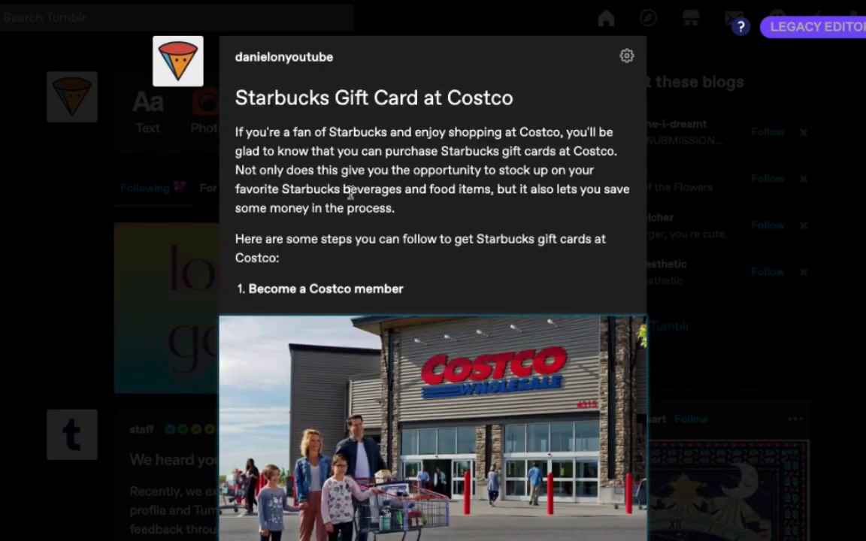
{"action": "key", "text": "Return"}
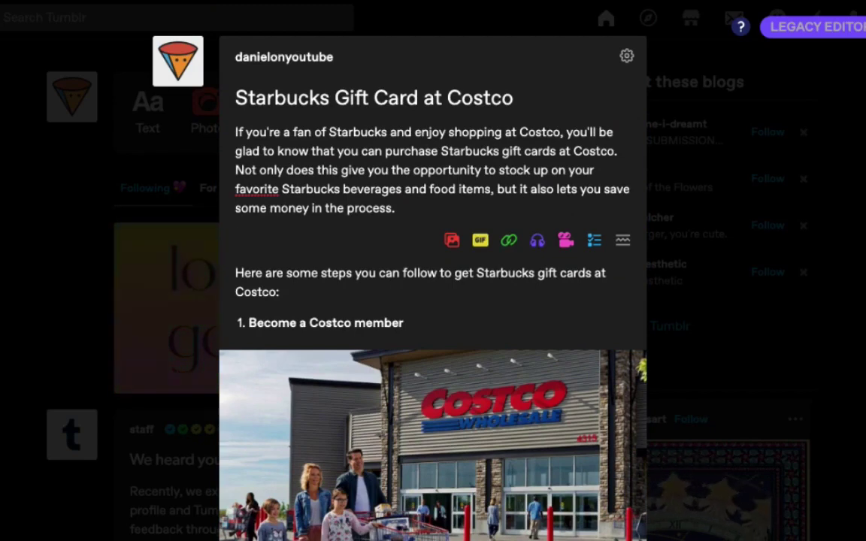
{"action": "type", "text": "Want to skip all"}
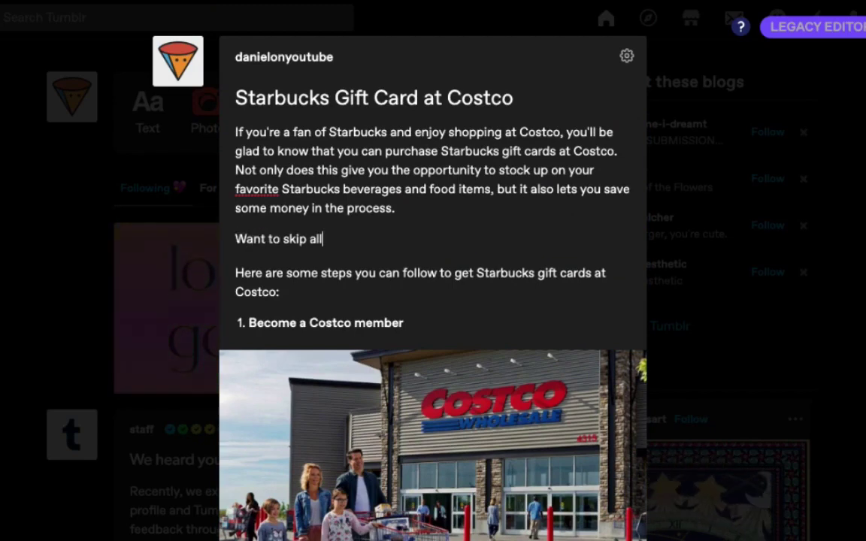
{"action": "type", "text": " the hassle? Get "}
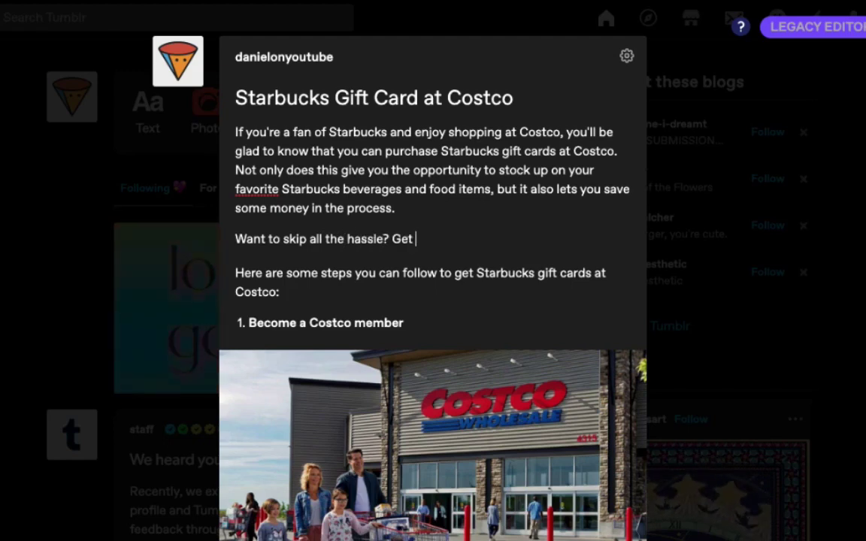
{"action": "type", "text": "a free starbucks "}
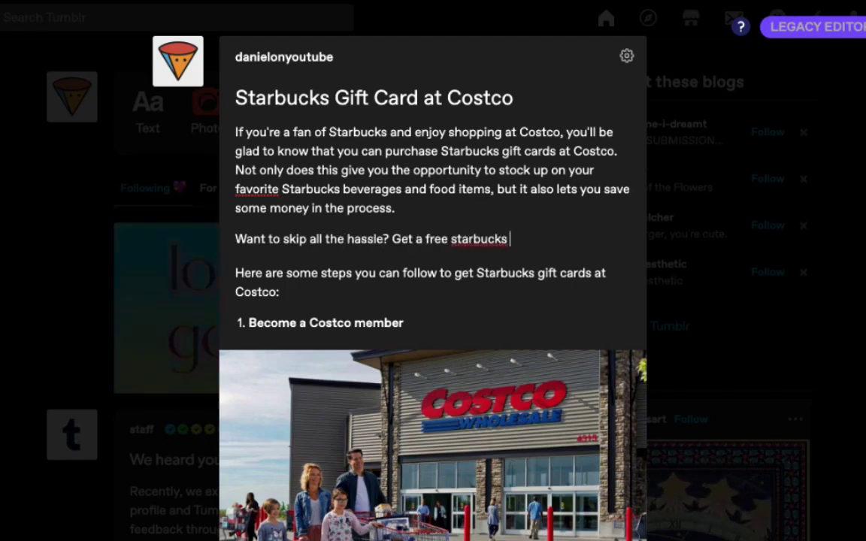
{"action": "type", "text": "giftcard from us today... C"}
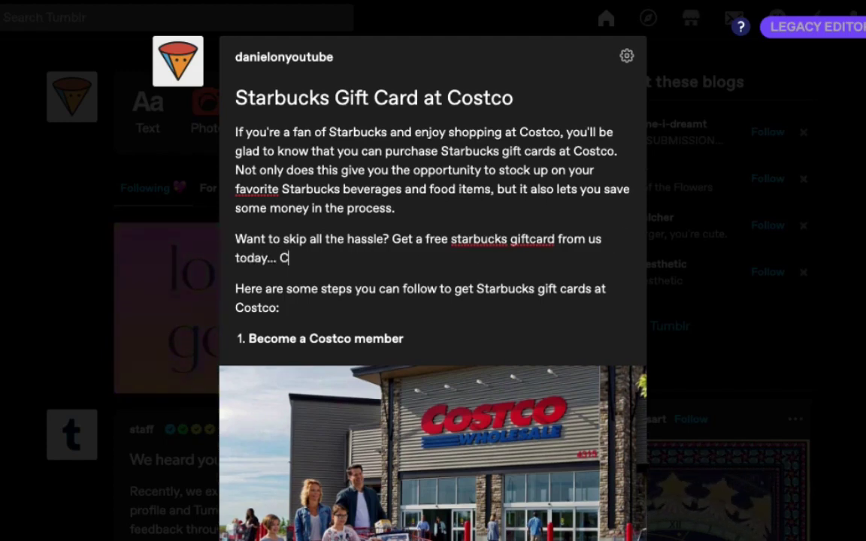
- Complete the promotional text with "CLICK HERE TO CLAIM YOUR'S NOW!" and place that sentence on its own line
{"action": "type", "text": "LICK HERE TO"}
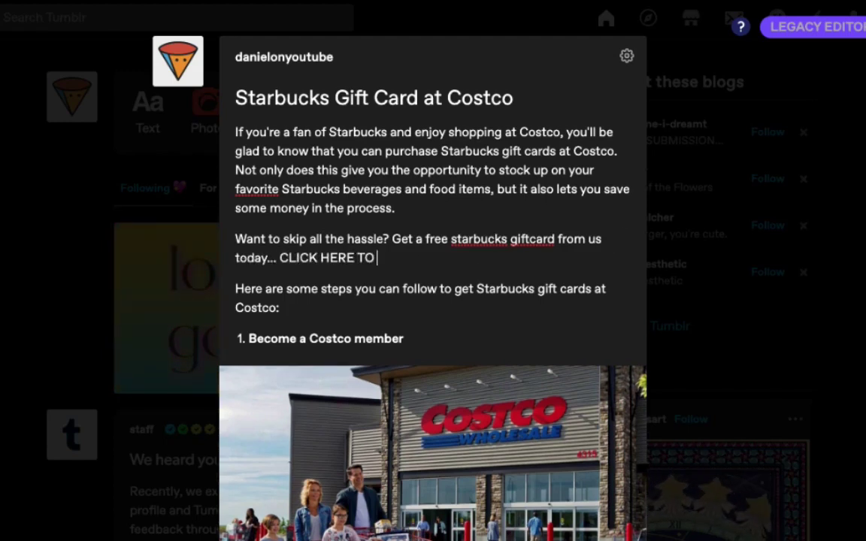
{"action": "type", "text": " CLAIM Y"}
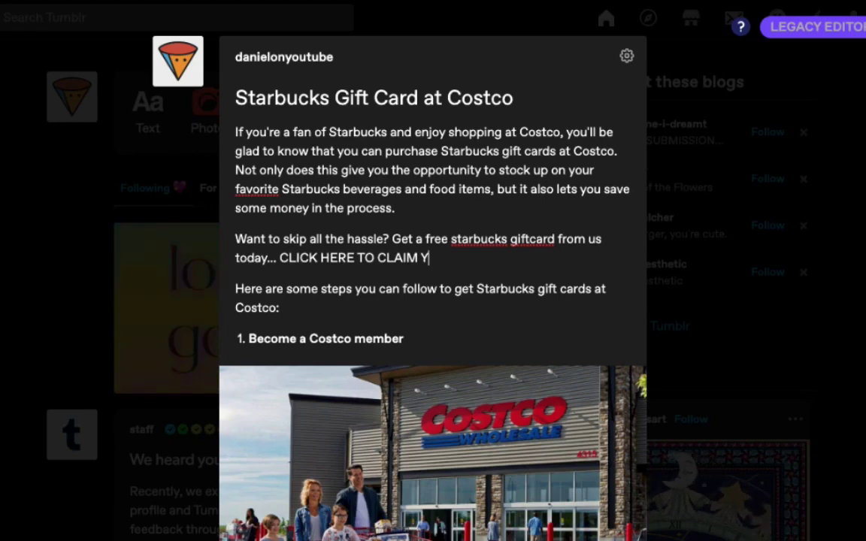
{"action": "type", "text": "OUR"}
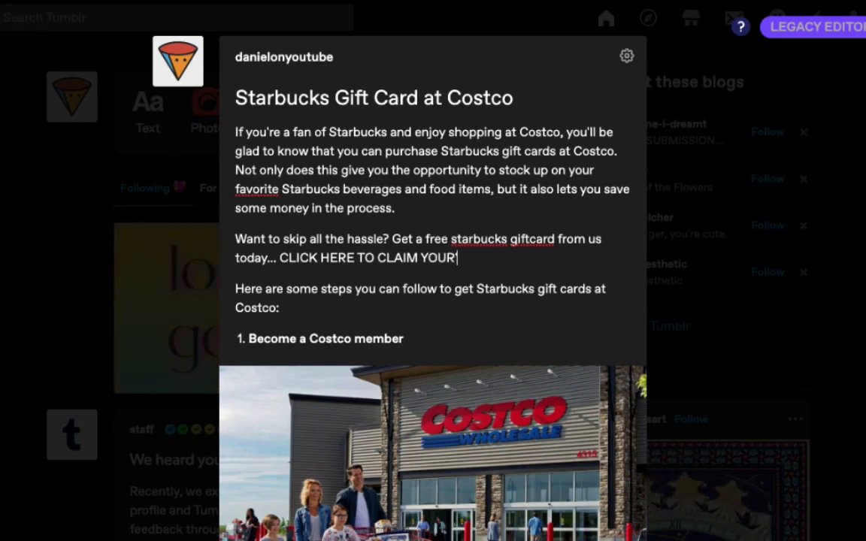
{"action": "type", "text": "'S NOW!"}
{"action": "key", "text": "Return"}
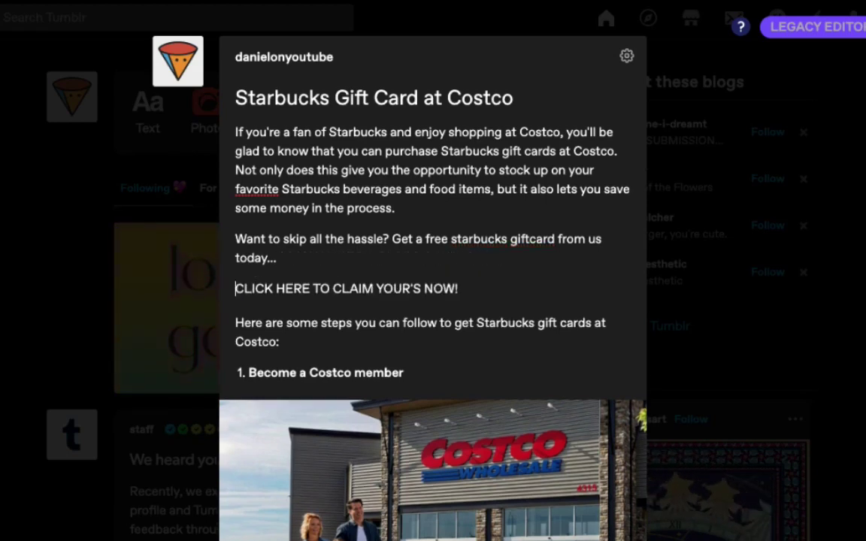
- Italicize both promotional lines below the introduction
{"action": "left_click_drag", "start_coordinate": [458, 290], "coordinate": [235, 236]}
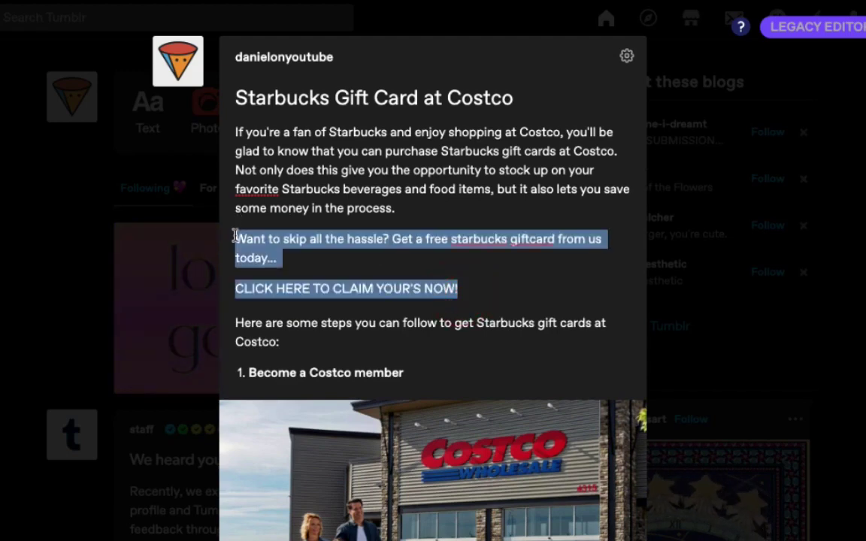
{"action": "left_click", "coordinate": [374, 208]}
{"action": "left_click", "coordinate": [372, 216]}
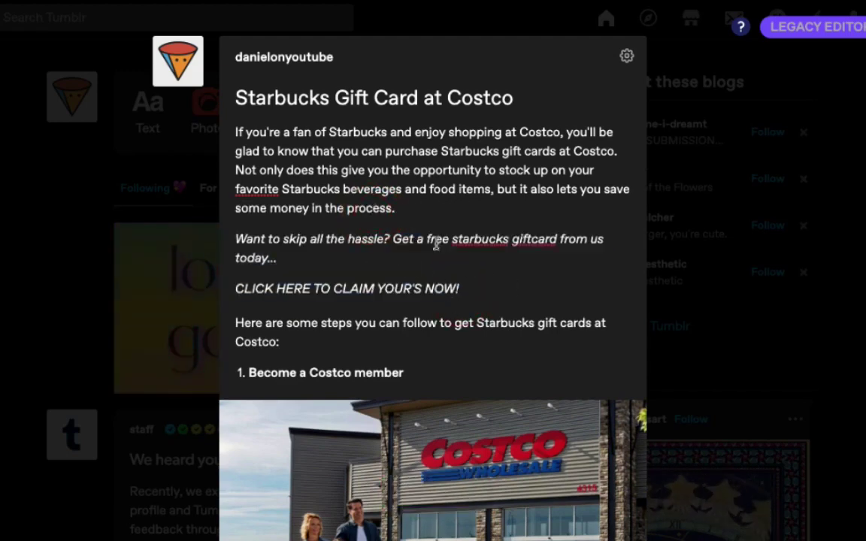
- Correct "giftcard" to "gift card" in the promotional sentence and make the "CLICK HERE TO CLAIM YOUR'S NOW!" line bold
{"action": "triple_click", "coordinate": [488, 239]}
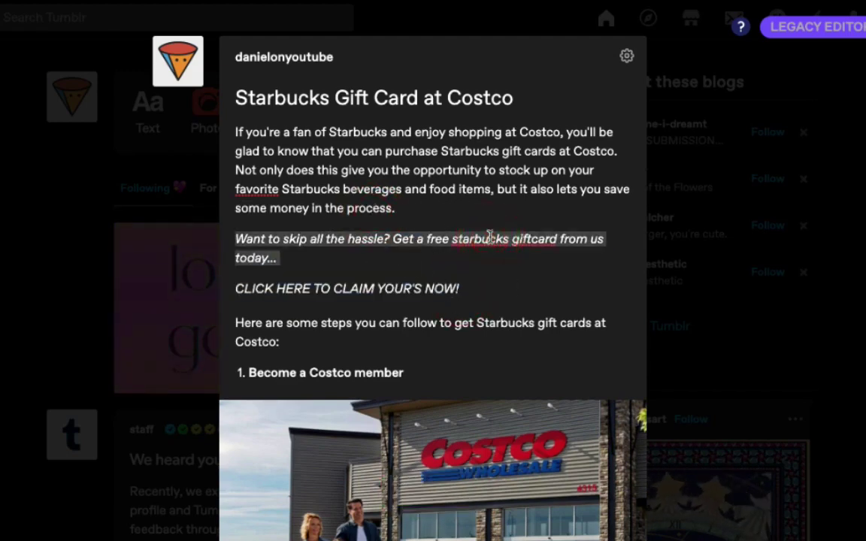
{"action": "left_click", "coordinate": [536, 239]}
{"action": "left_click_drag", "start_coordinate": [466, 288], "coordinate": [238, 287]}
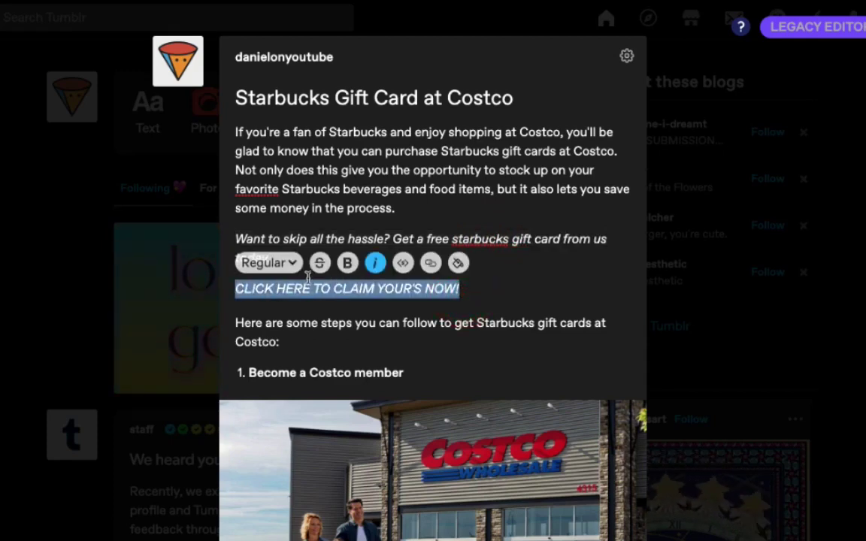
{"action": "left_click", "coordinate": [346, 262]}
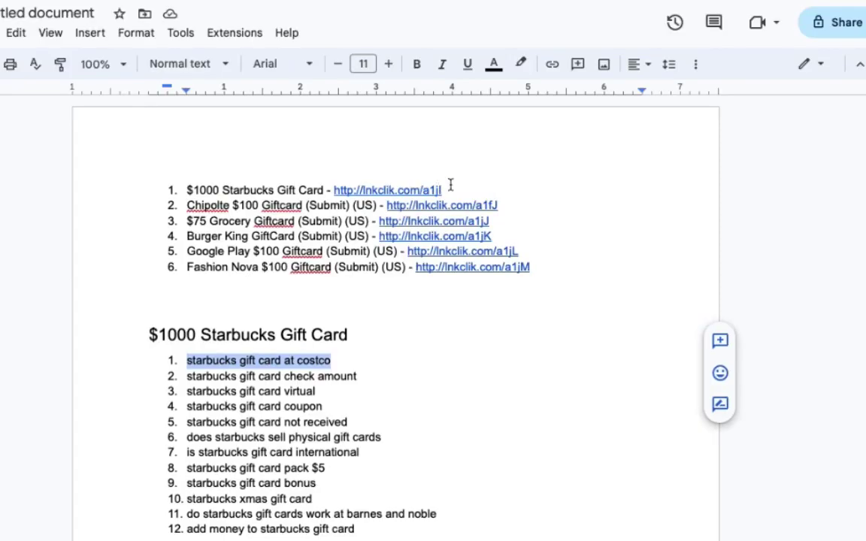
{"action": "left_click_drag", "start_coordinate": [444, 189], "coordinate": [334, 193]}
{"action": "key", "text": "ctrl+c"}
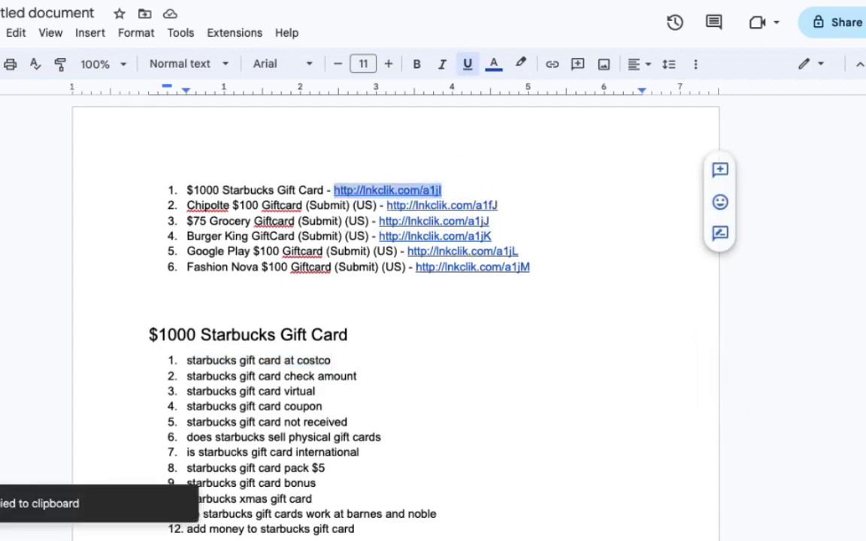
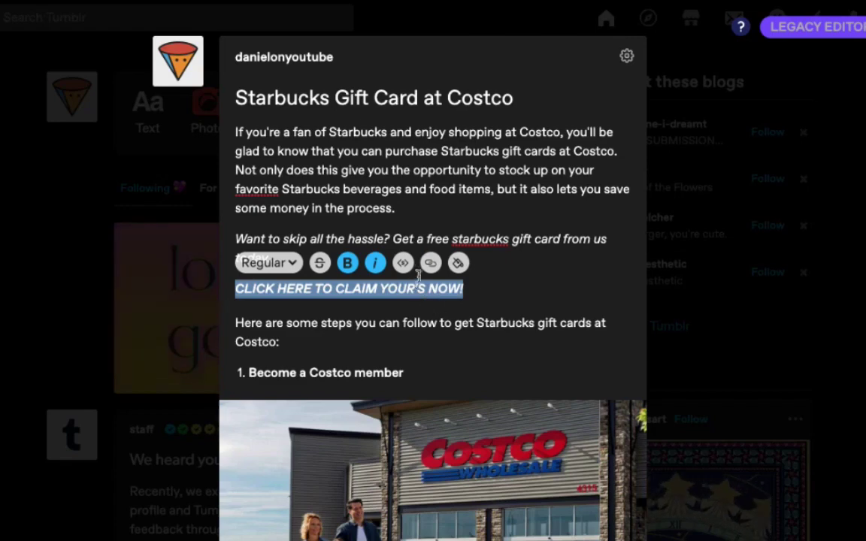
{"action": "left_click", "coordinate": [430, 265]}
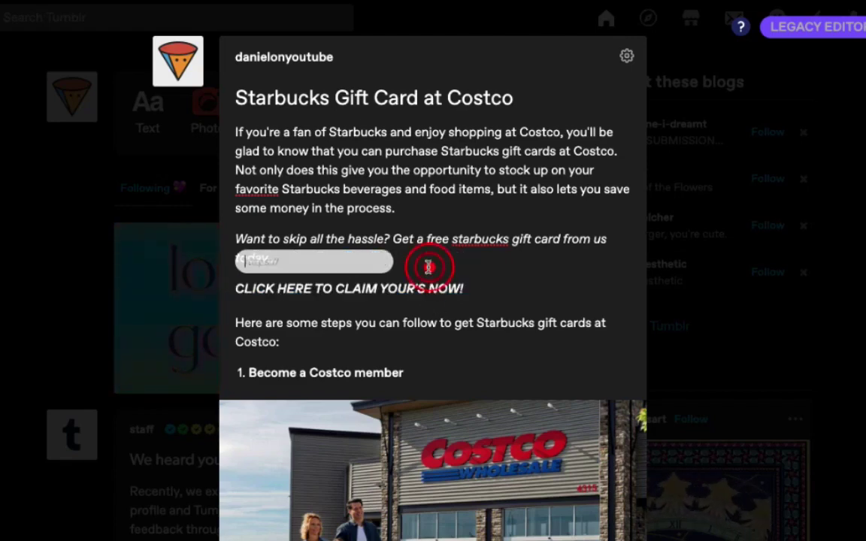
{"action": "type", "text": "http://lnkclik.com/a1j"}
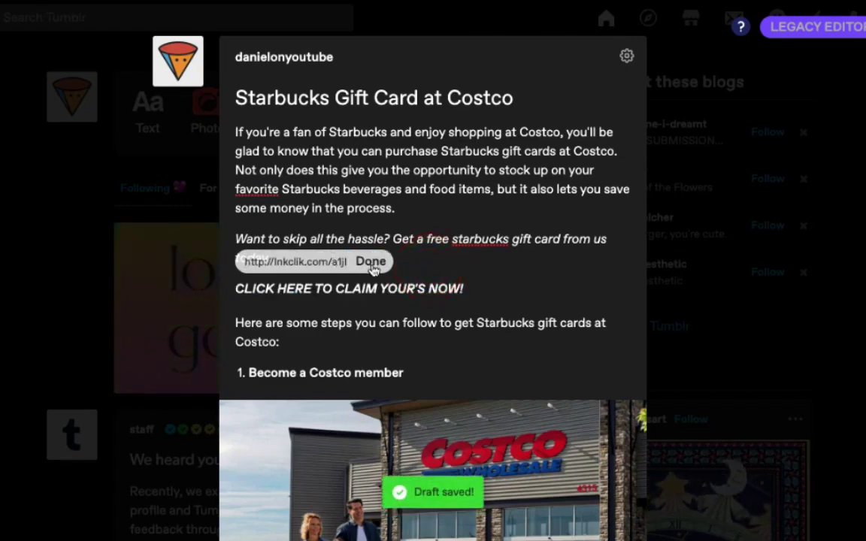
{"action": "left_click", "coordinate": [371, 261]}
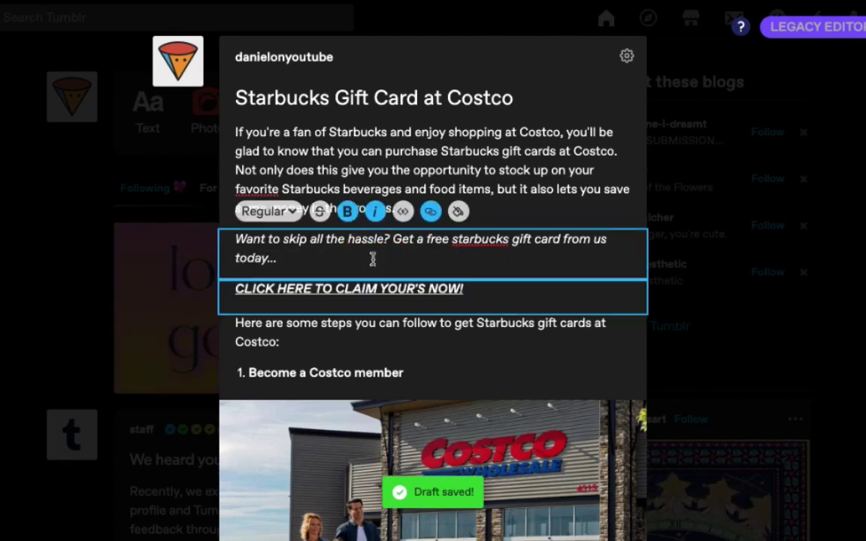
{"action": "left_click", "coordinate": [480, 366]}
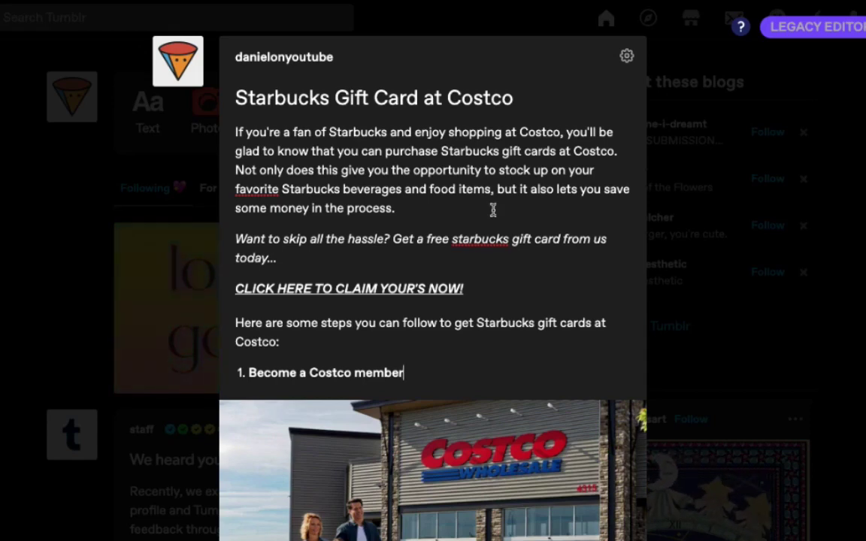
- Color both promotional lines below the introduction red
{"action": "scroll", "coordinate": [493, 210], "scroll_direction": "down", "scroll_amount": 2}
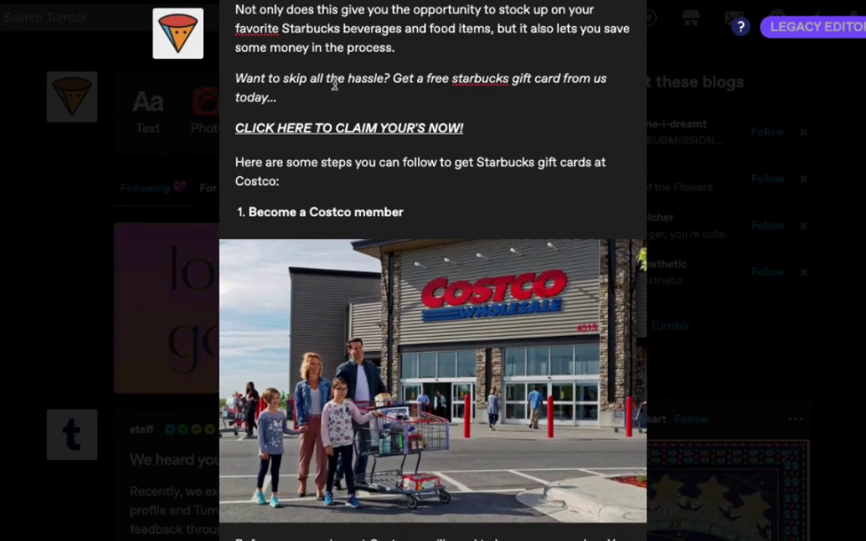
{"action": "triple_click", "coordinate": [232, 77]}
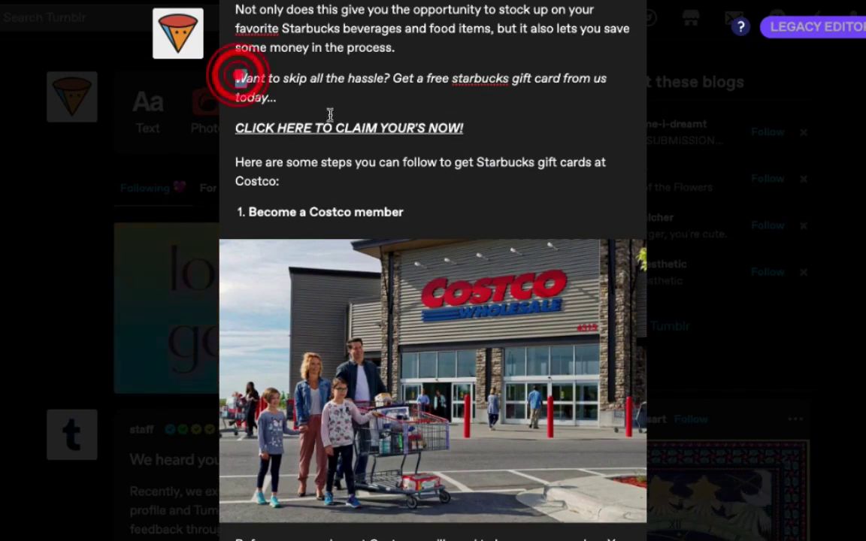
{"action": "left_click", "coordinate": [459, 136], "text": "shift"}
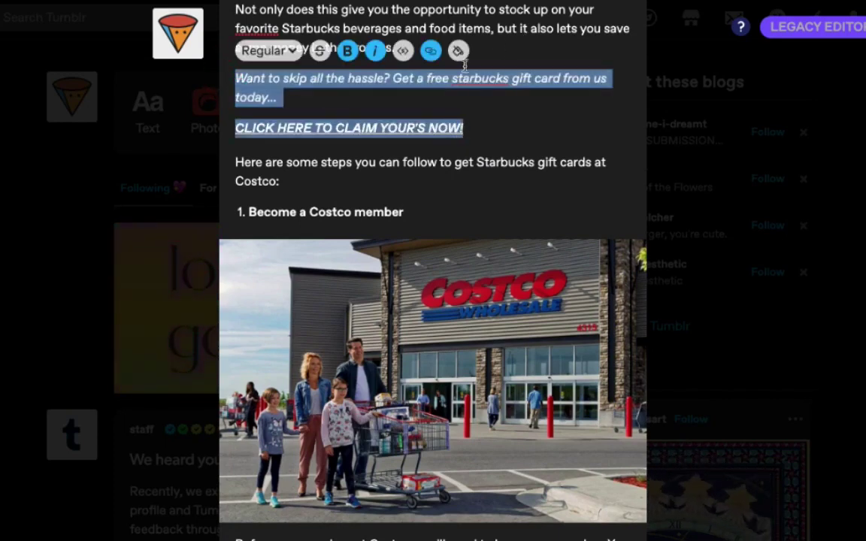
{"action": "left_click", "coordinate": [458, 51]}
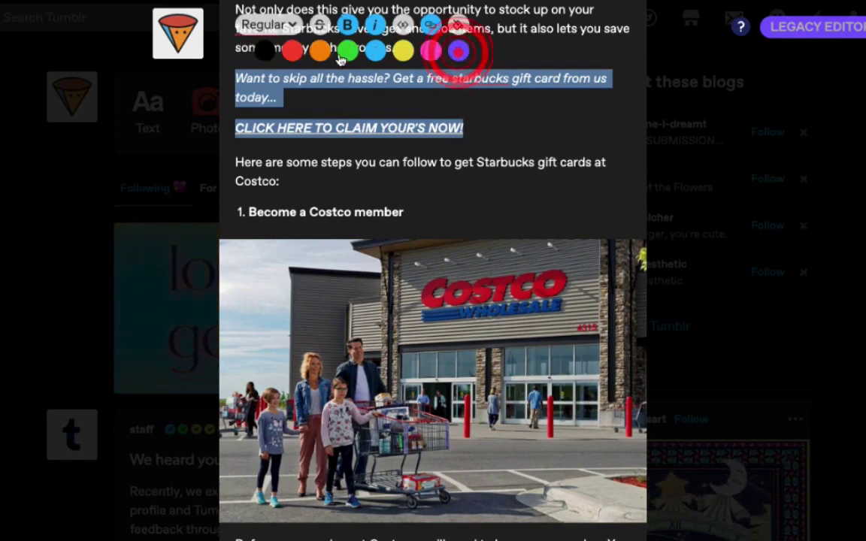
{"action": "left_click", "coordinate": [293, 51]}
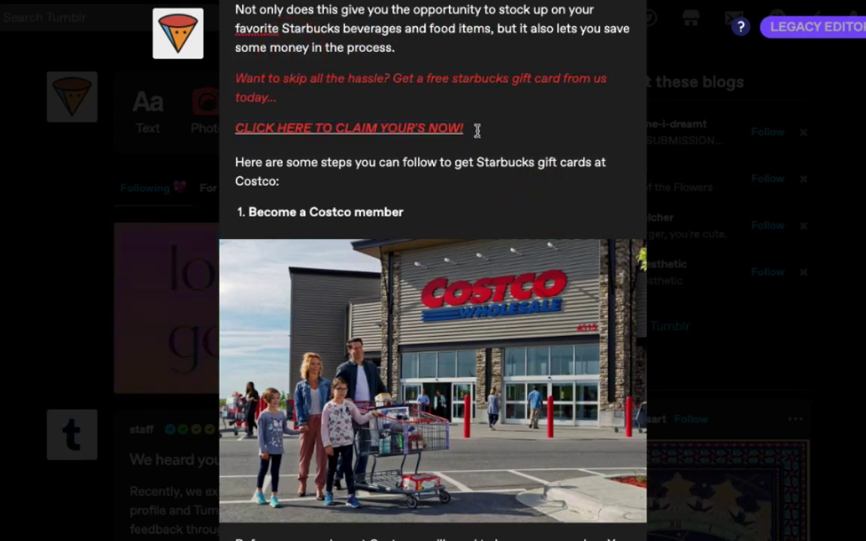
{"action": "scroll", "coordinate": [562, 155], "scroll_direction": "up", "scroll_amount": 3}
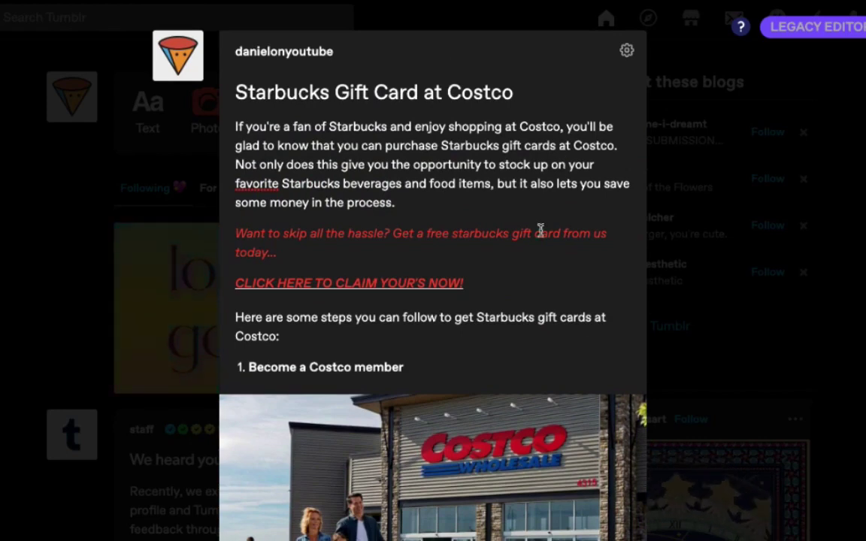
{"action": "left_click_drag", "start_coordinate": [464, 283], "coordinate": [226, 228]}
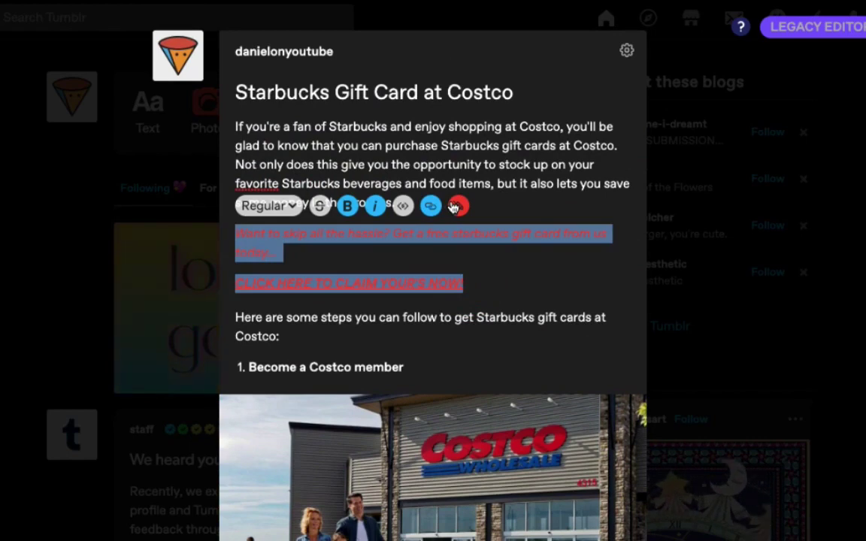
{"action": "left_click", "coordinate": [456, 206]}
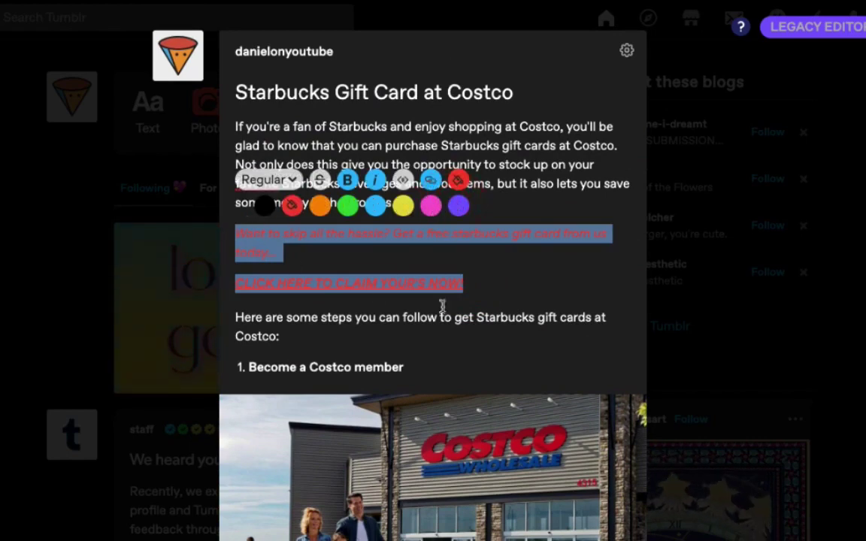
{"action": "left_click", "coordinate": [545, 290]}
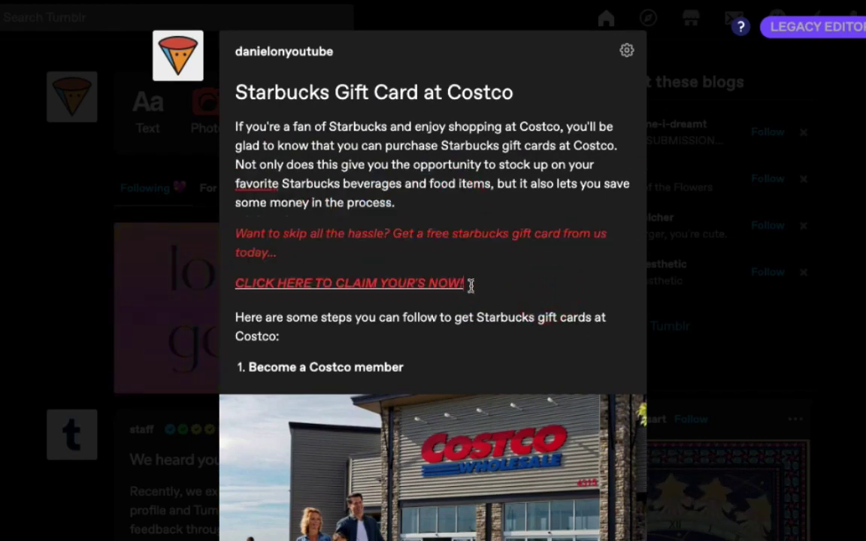
- Copy both red promotional lines and paste them below the "Pay for the gift cards" paragraph
{"action": "left_click_drag", "start_coordinate": [470, 285], "coordinate": [218, 227]}
{"action": "key", "text": "ctrl+c"}
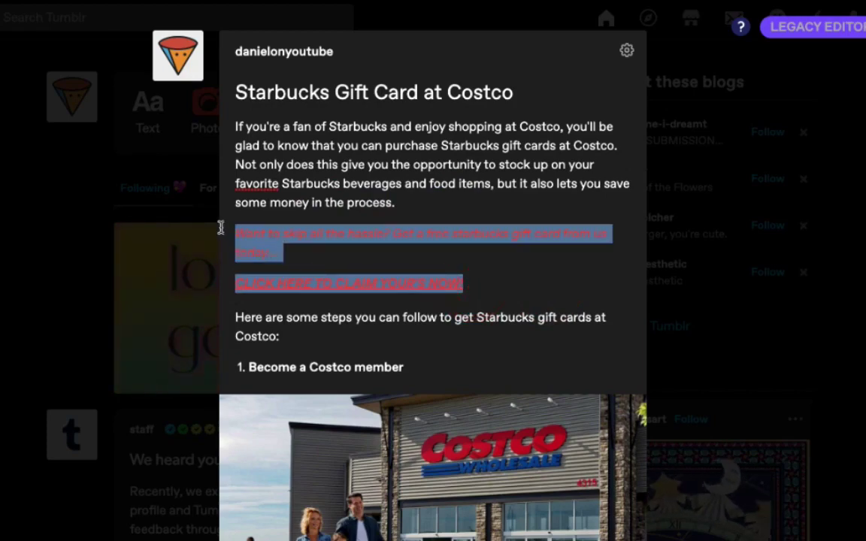
{"action": "left_click", "coordinate": [493, 272]}
{"action": "scroll", "coordinate": [508, 318], "scroll_direction": "down", "scroll_amount": 10}
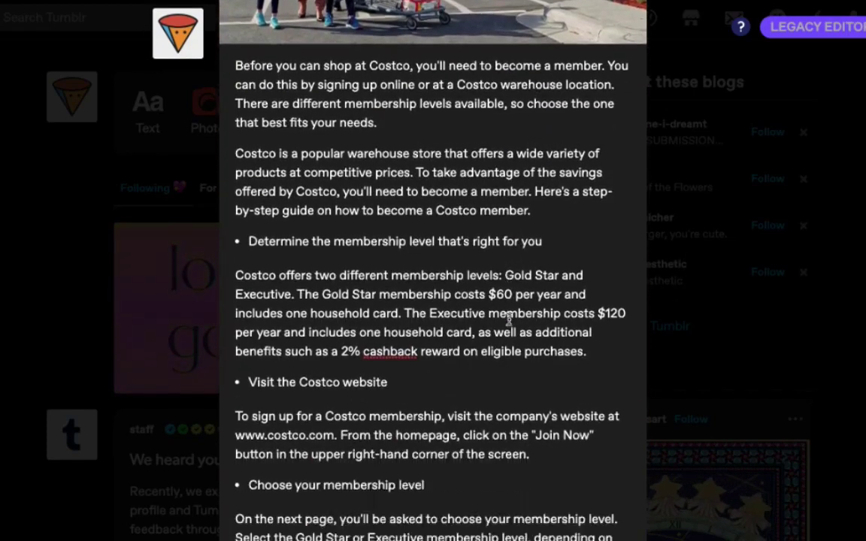
{"action": "scroll", "coordinate": [508, 318], "scroll_direction": "down", "scroll_amount": 1}
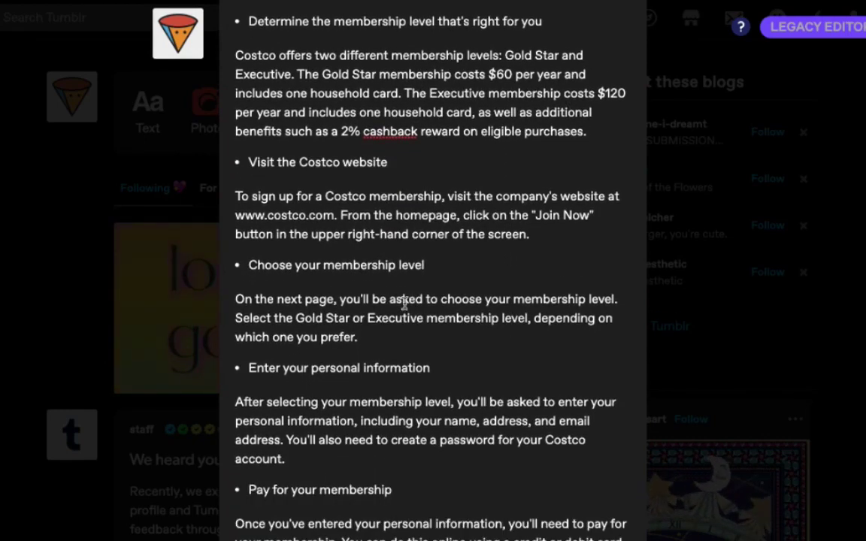
{"action": "scroll", "coordinate": [404, 302], "scroll_direction": "down", "scroll_amount": 3}
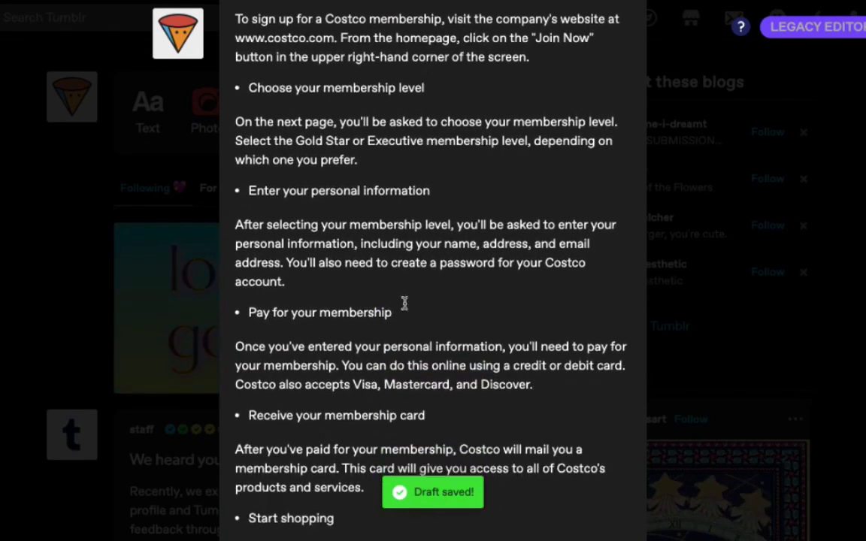
{"action": "scroll", "coordinate": [404, 302], "scroll_direction": "down", "scroll_amount": 10}
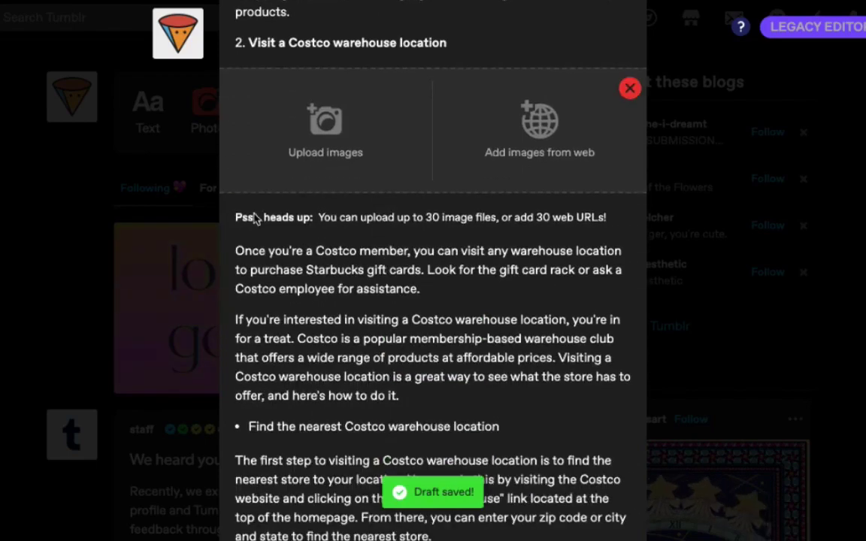
{"action": "scroll", "coordinate": [430, 217], "scroll_direction": "down", "scroll_amount": 1}
{"action": "scroll", "coordinate": [432, 224], "scroll_direction": "up", "scroll_amount": 1}
{"action": "scroll", "coordinate": [432, 224], "scroll_direction": "down", "scroll_amount": 2}
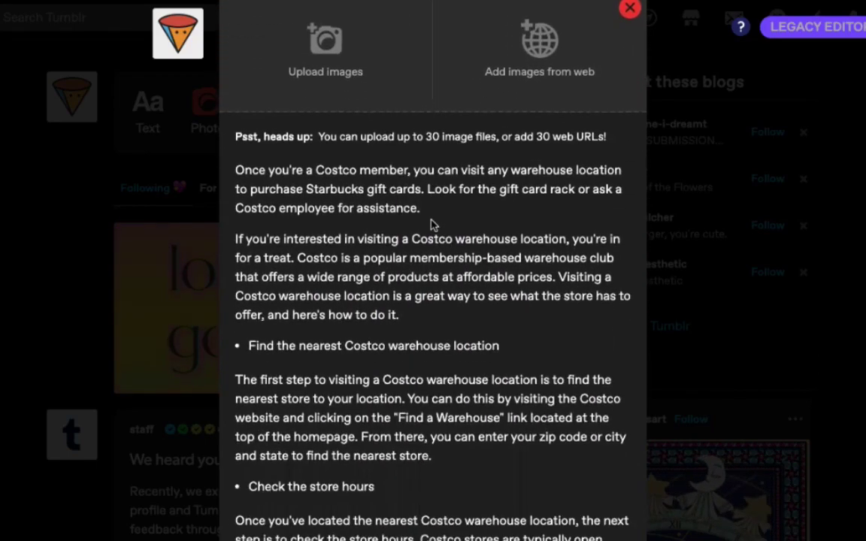
{"action": "scroll", "coordinate": [432, 224], "scroll_direction": "down", "scroll_amount": 5}
{"action": "scroll", "coordinate": [432, 224], "scroll_direction": "up", "scroll_amount": 9}
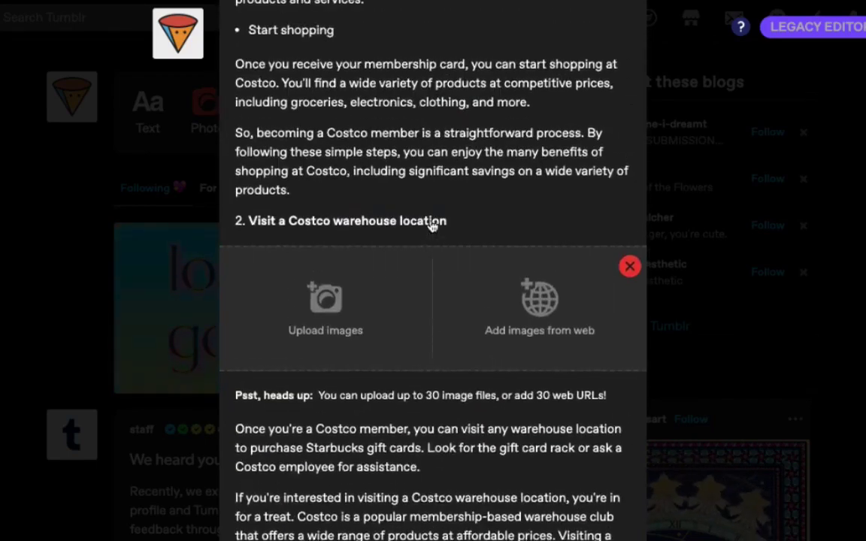
{"action": "scroll", "coordinate": [430, 226], "scroll_direction": "down", "scroll_amount": 18}
{"action": "left_click", "coordinate": [300, 118]}
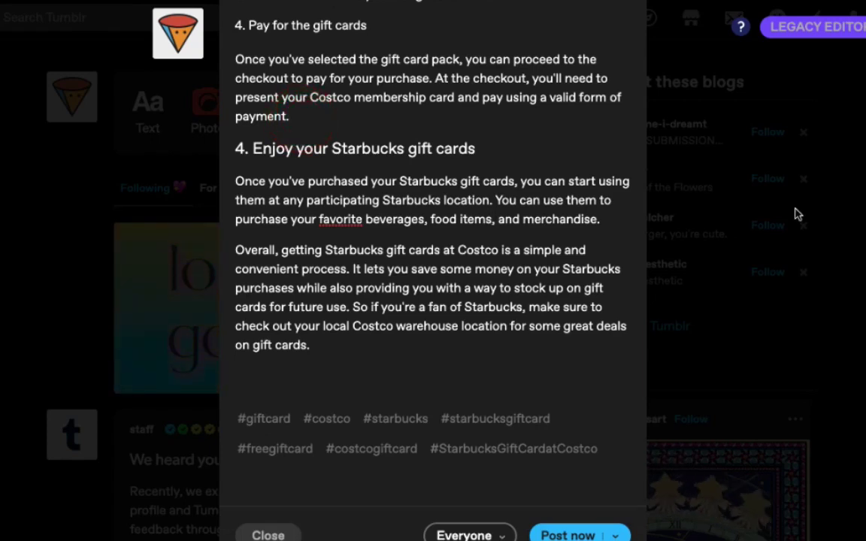
{"action": "key", "text": "Return"}
{"action": "key", "text": "ctrl+v"}
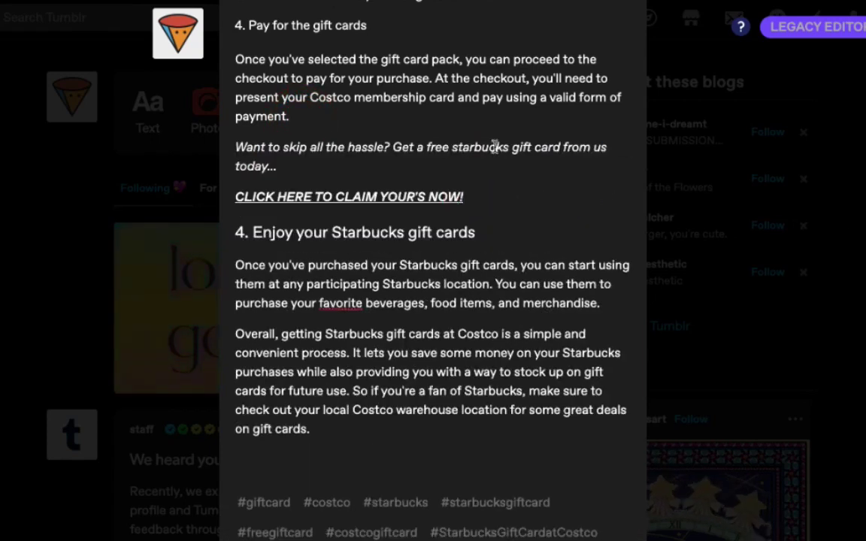
- Color the promotional lines pasted above the "Enjoy your Starbucks gift cards" heading red
{"action": "left_click_drag", "start_coordinate": [466, 196], "coordinate": [522, 119]}
{"action": "key", "text": "ctrl+c"}
{"action": "left_click", "coordinate": [458, 119]}
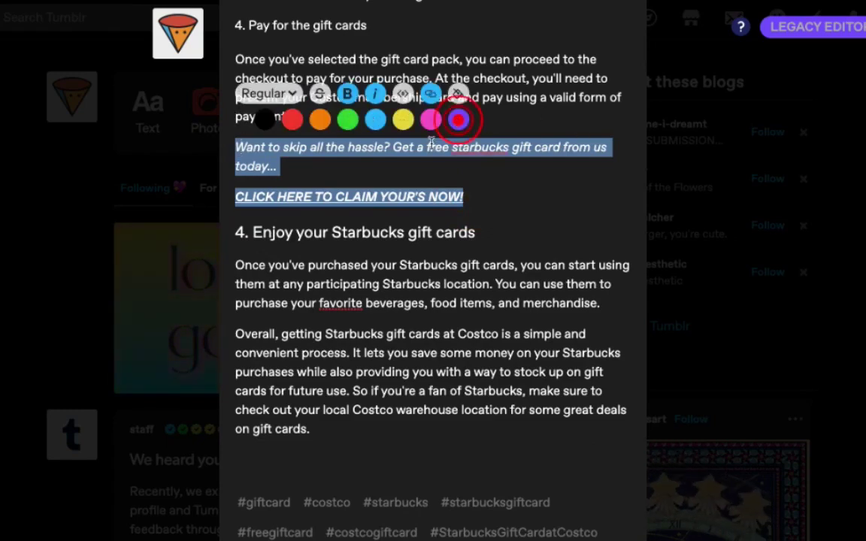
{"action": "left_click", "coordinate": [291, 121]}
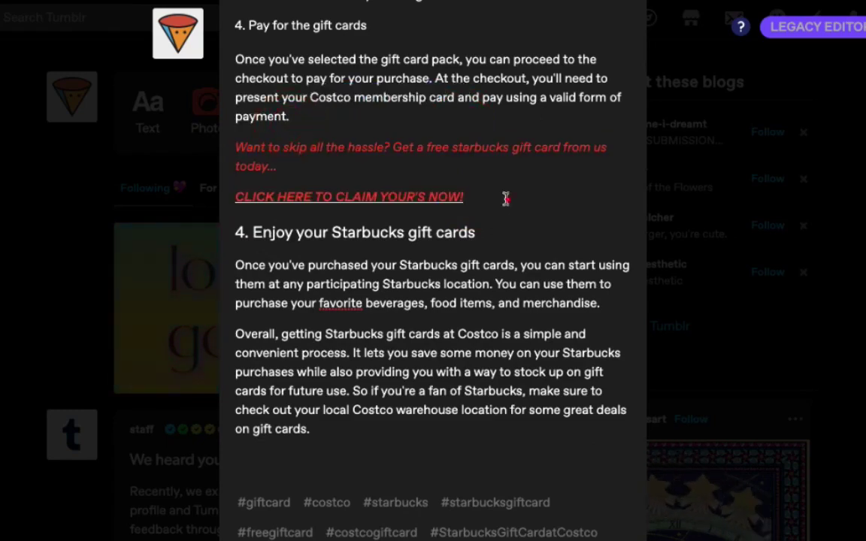
{"action": "left_click", "coordinate": [506, 199]}
- Paste the promotional lines below the paragraph under "Find the nearest Costco warehouse location"
{"action": "scroll", "coordinate": [578, 297], "scroll_direction": "up", "scroll_amount": 4}
{"action": "scroll", "coordinate": [578, 297], "scroll_direction": "up", "scroll_amount": 20}
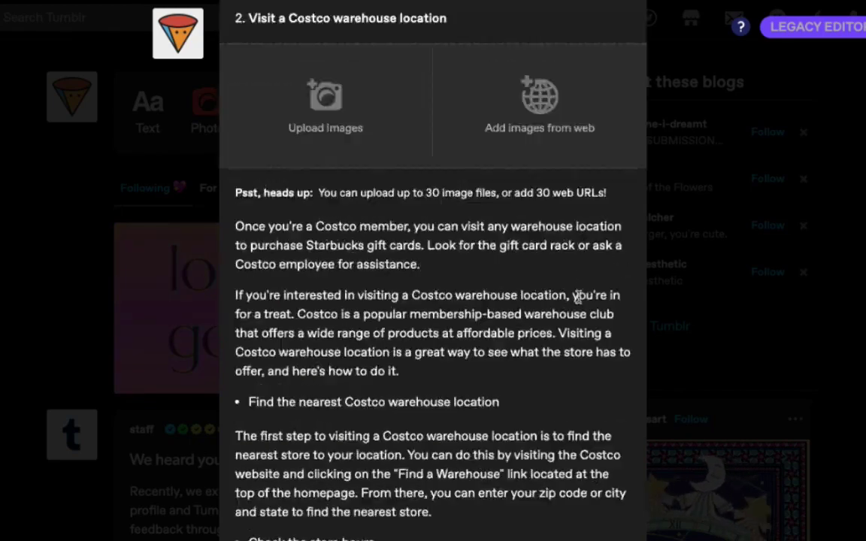
{"action": "scroll", "coordinate": [578, 296], "scroll_direction": "up", "scroll_amount": 5}
{"action": "scroll", "coordinate": [578, 297], "scroll_direction": "down", "scroll_amount": 15}
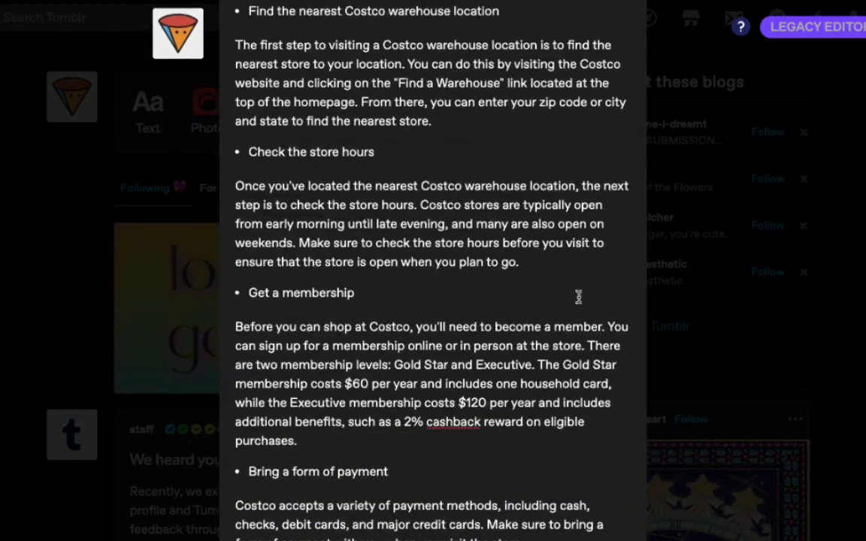
{"action": "scroll", "coordinate": [577, 297], "scroll_direction": "down", "scroll_amount": 6}
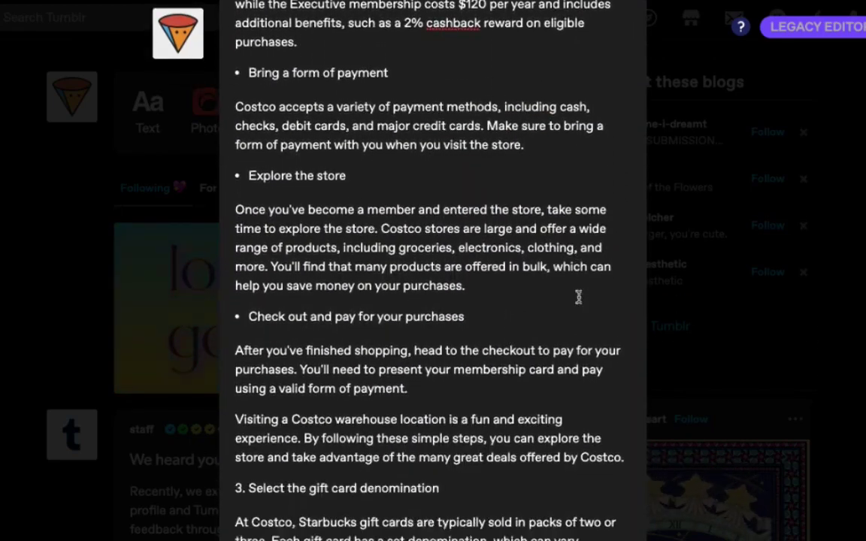
{"action": "scroll", "coordinate": [578, 297], "scroll_direction": "up", "scroll_amount": 7}
{"action": "left_click", "coordinate": [443, 298]}
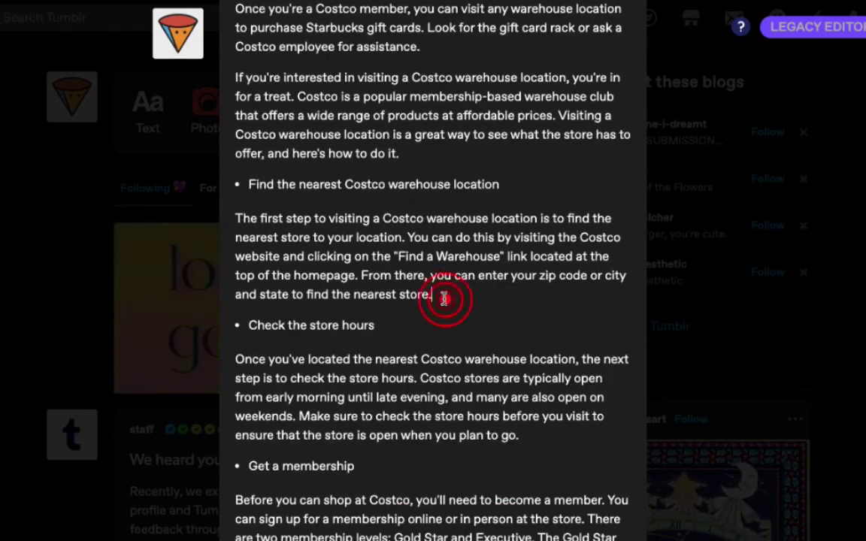
{"action": "key", "text": "Return"}
{"action": "key", "text": "ctrl+v"}
- Color the promotional lines pasted above "Check the store hours" red
{"action": "left_click_drag", "start_coordinate": [463, 374], "coordinate": [348, 251]}
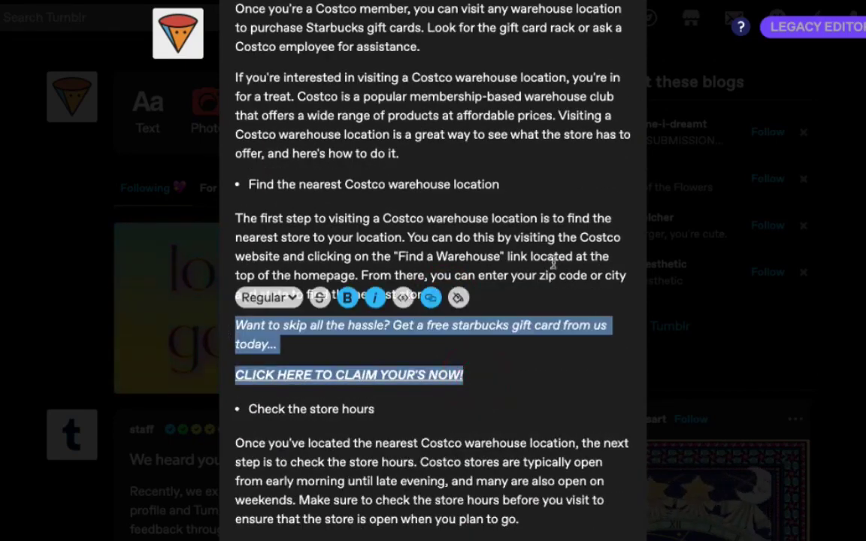
{"action": "left_click", "coordinate": [458, 297]}
{"action": "left_click", "coordinate": [292, 299]}
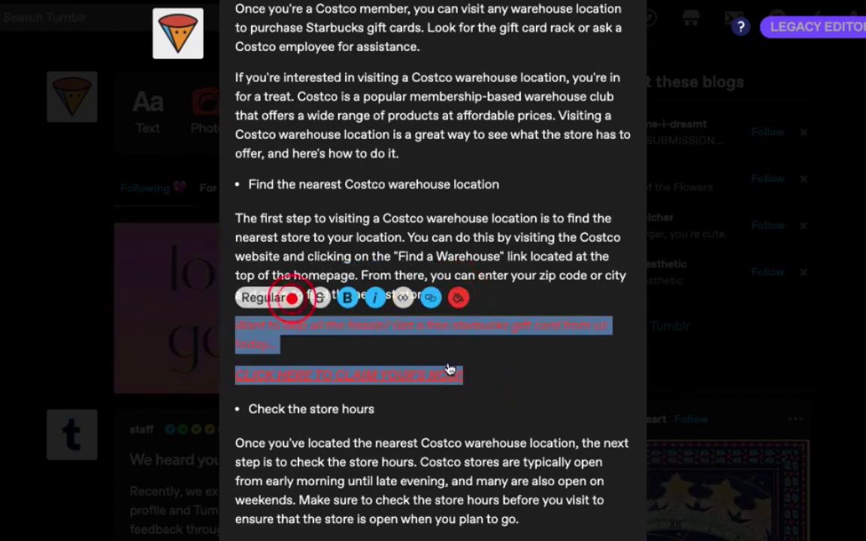
{"action": "scroll", "coordinate": [547, 155], "scroll_direction": "down", "scroll_amount": 15}
{"action": "scroll", "coordinate": [547, 154], "scroll_direction": "up", "scroll_amount": 5}
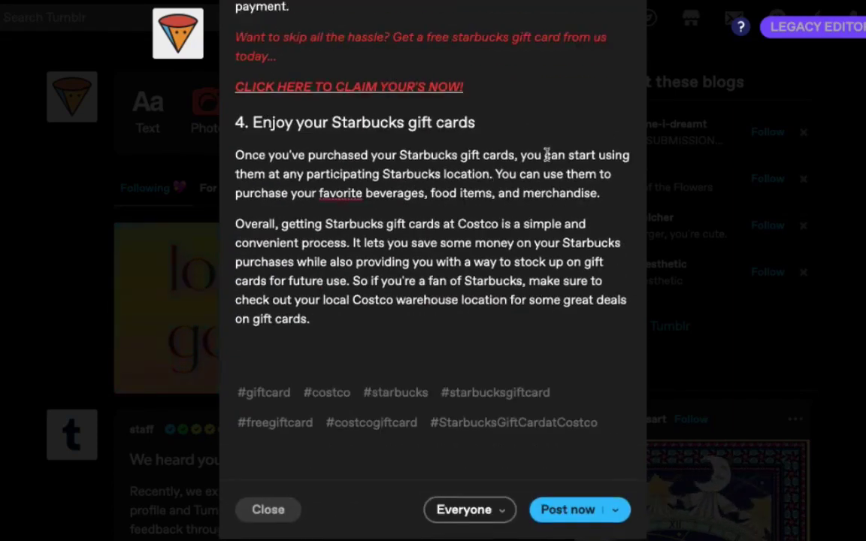
{"action": "scroll", "coordinate": [547, 155], "scroll_direction": "up", "scroll_amount": 20}
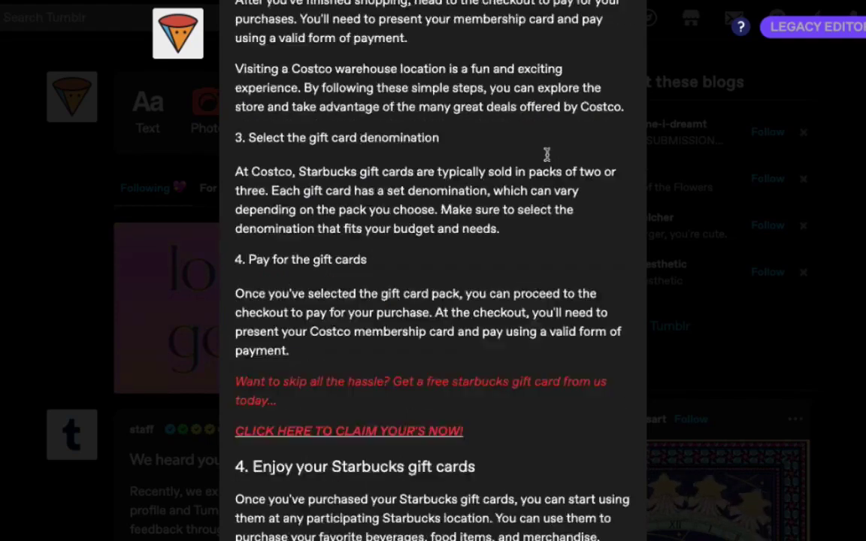
{"action": "scroll", "coordinate": [547, 155], "scroll_direction": "up", "scroll_amount": 8}
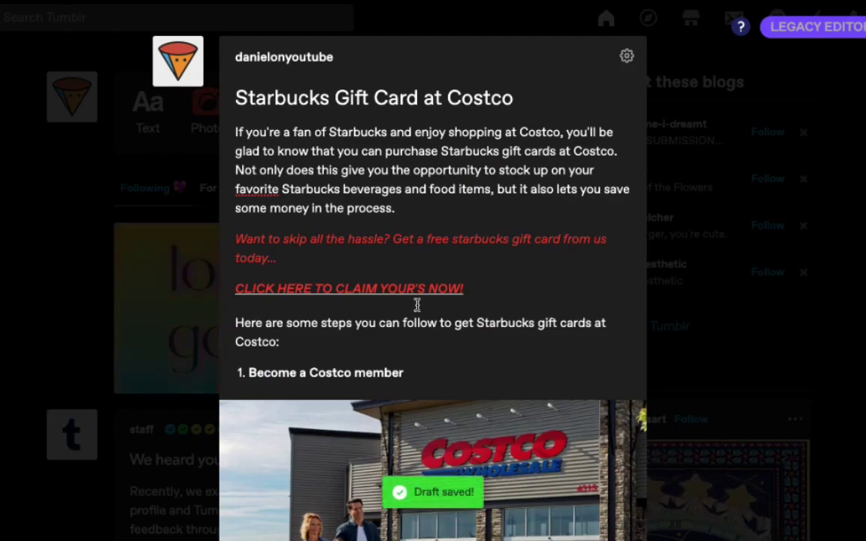
{"action": "scroll", "coordinate": [415, 304], "scroll_direction": "down", "scroll_amount": 10}
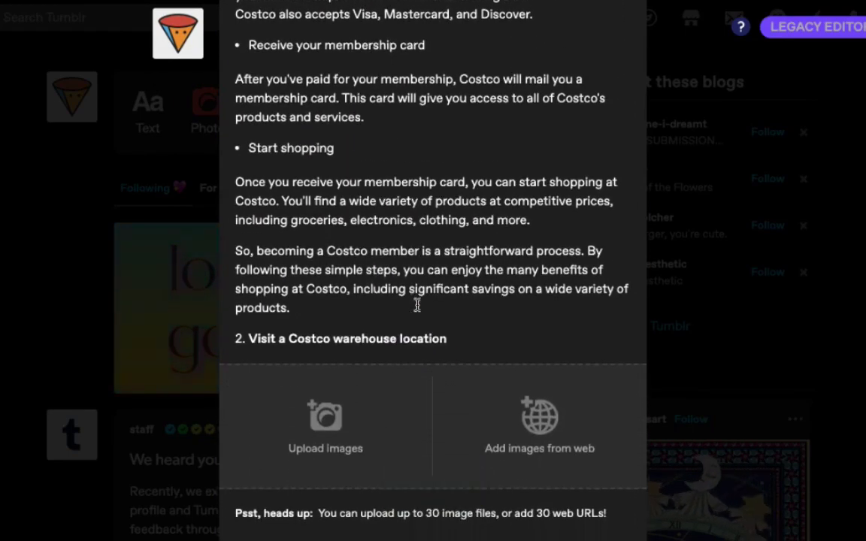
{"action": "scroll", "coordinate": [448, 304], "scroll_direction": "down", "scroll_amount": 10}
{"action": "scroll", "coordinate": [567, 339], "scroll_direction": "down", "scroll_amount": 10}
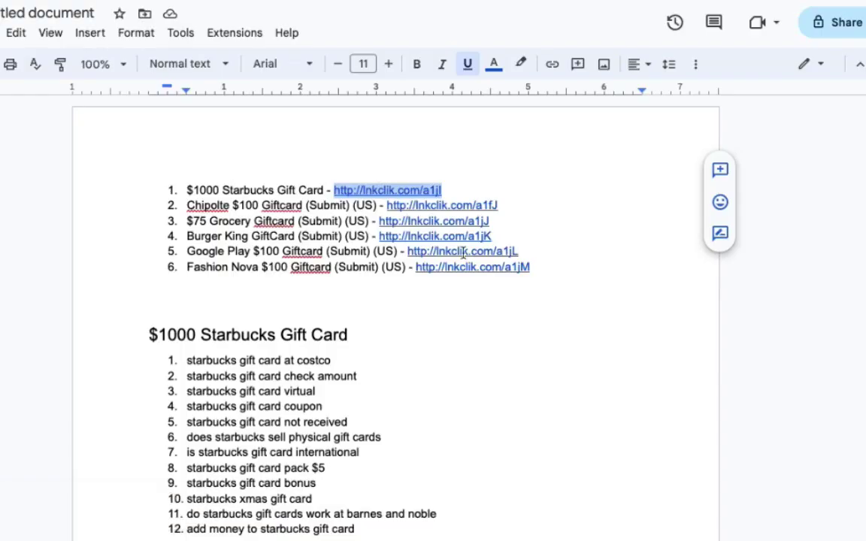
- Switch to the Google Docs keyword list and color "starbucks gift card at costco" red
{"action": "scroll", "coordinate": [462, 251], "scroll_direction": "down", "scroll_amount": 5}
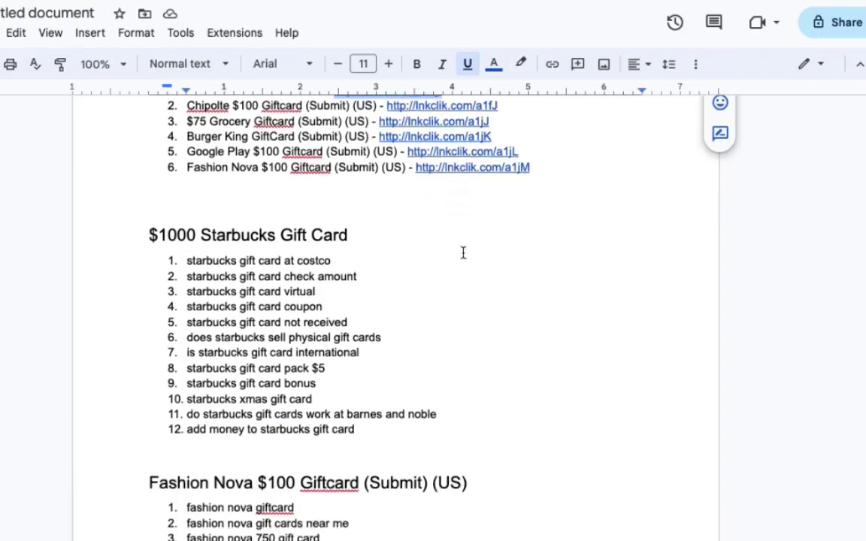
{"action": "left_click_drag", "start_coordinate": [339, 153], "coordinate": [185, 153]}
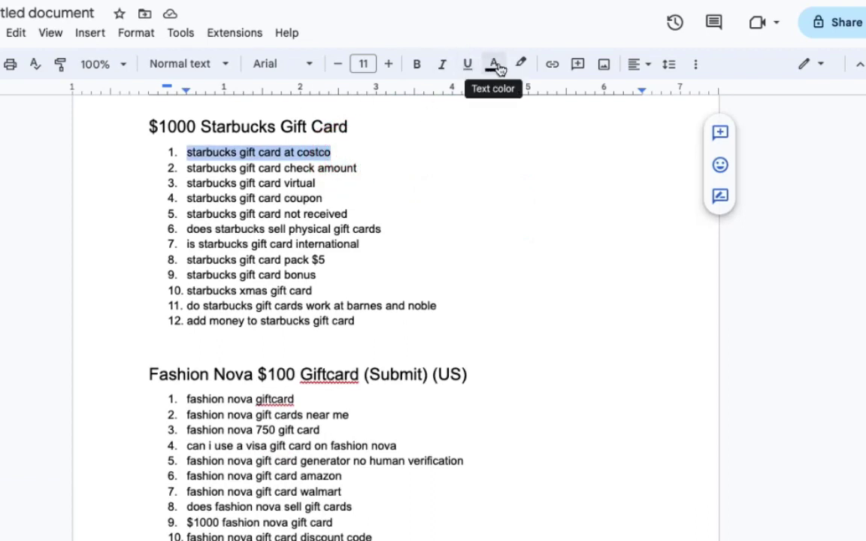
{"action": "left_click", "coordinate": [696, 65]}
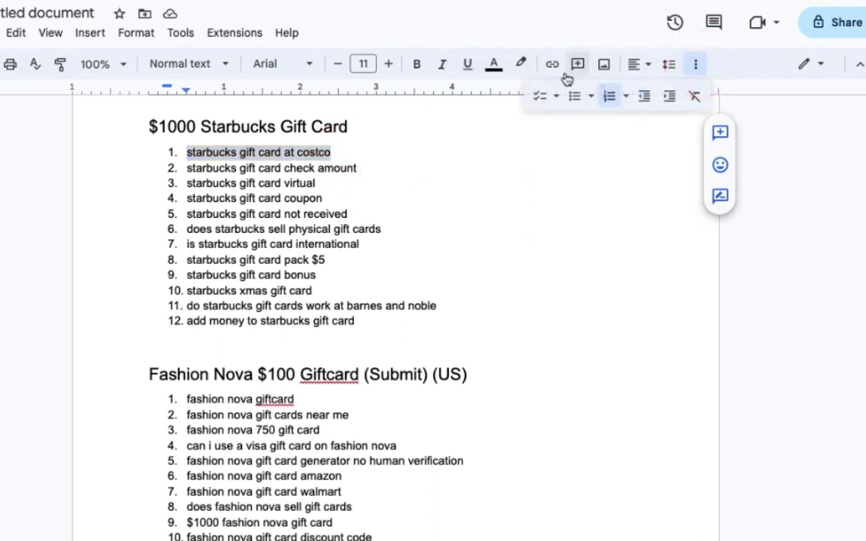
{"action": "left_click", "coordinate": [492, 66]}
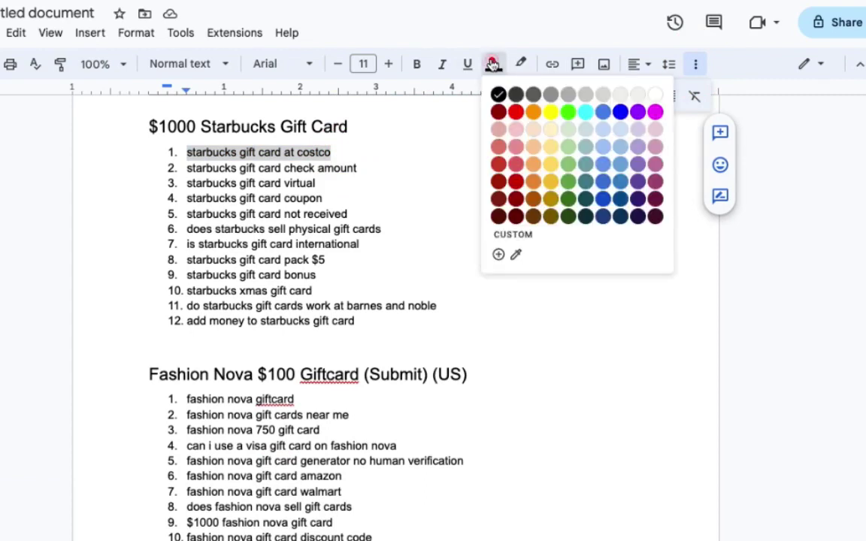
{"action": "left_click", "coordinate": [516, 112]}
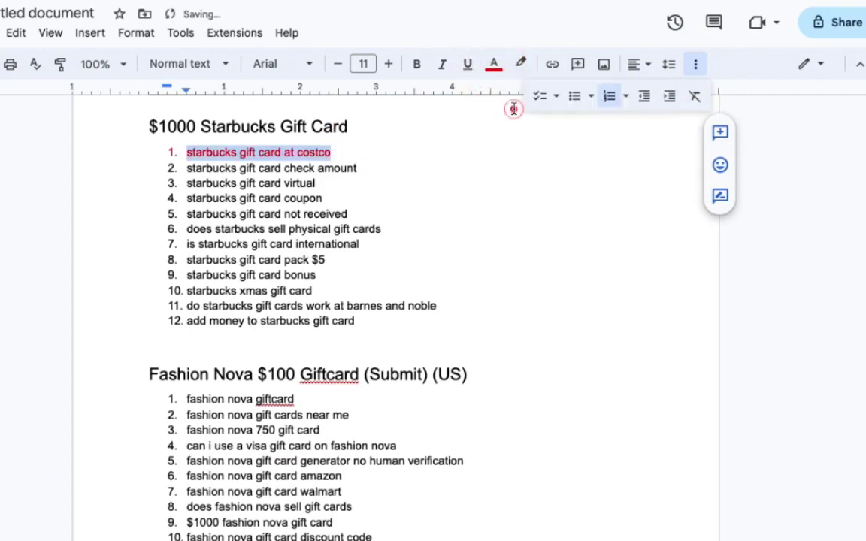
{"action": "left_click", "coordinate": [360, 170]}
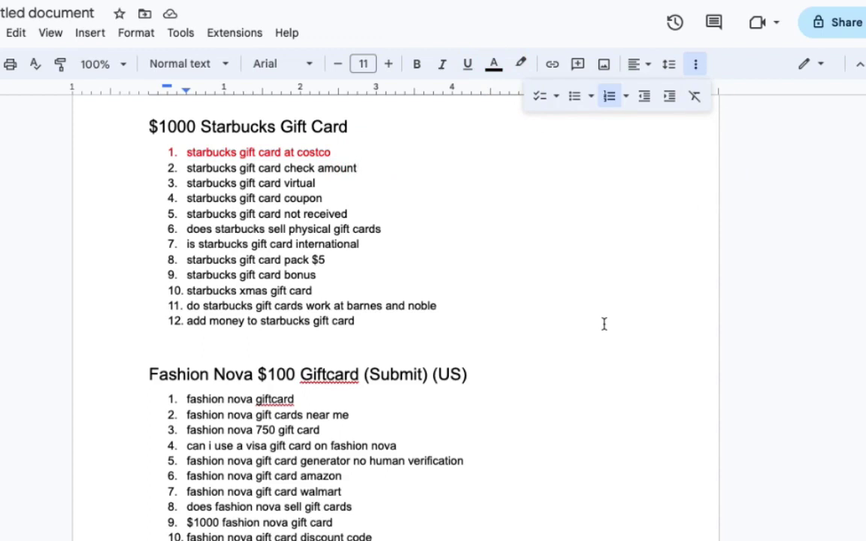
- Copy the keyword "starbucks gift card check amount" and paste it into the ChatGPT prompt
{"action": "left_click", "coordinate": [185, 168]}
{"action": "left_click_drag", "start_coordinate": [255, 170], "coordinate": [356, 166]}
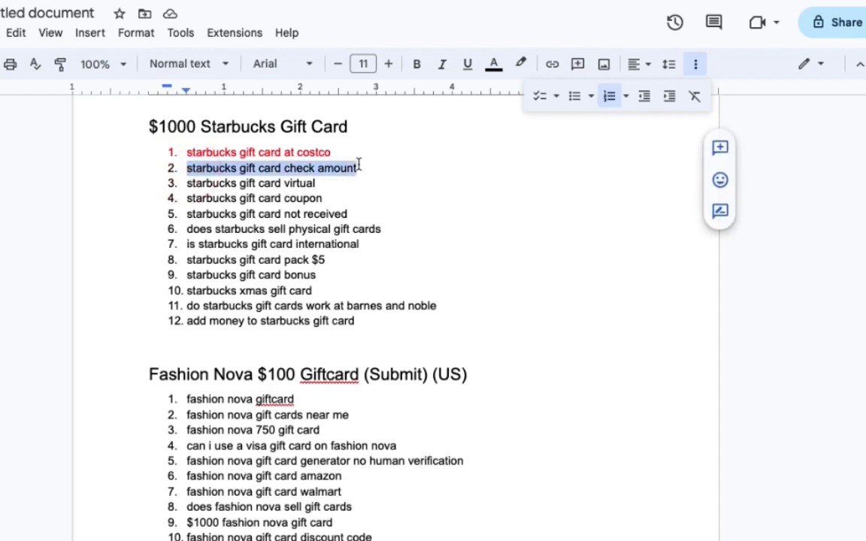
{"action": "right_click", "coordinate": [308, 170]}
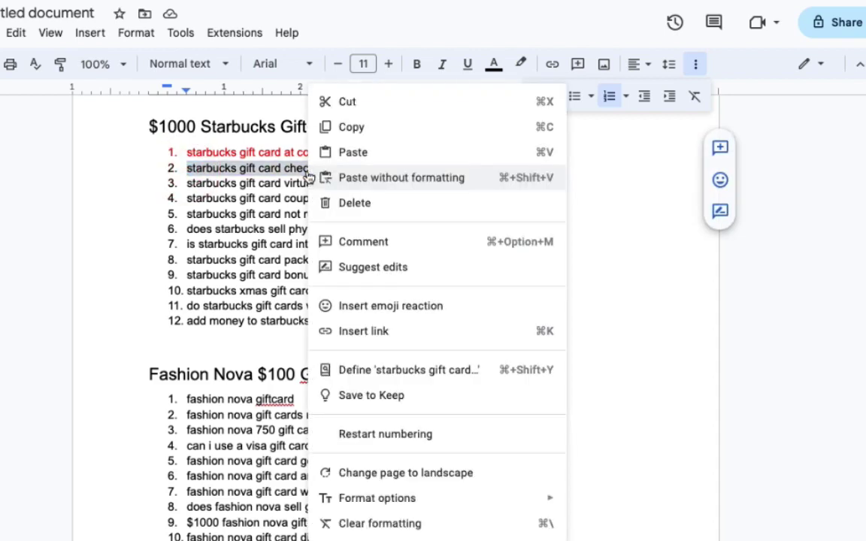
{"action": "left_click", "coordinate": [362, 124]}
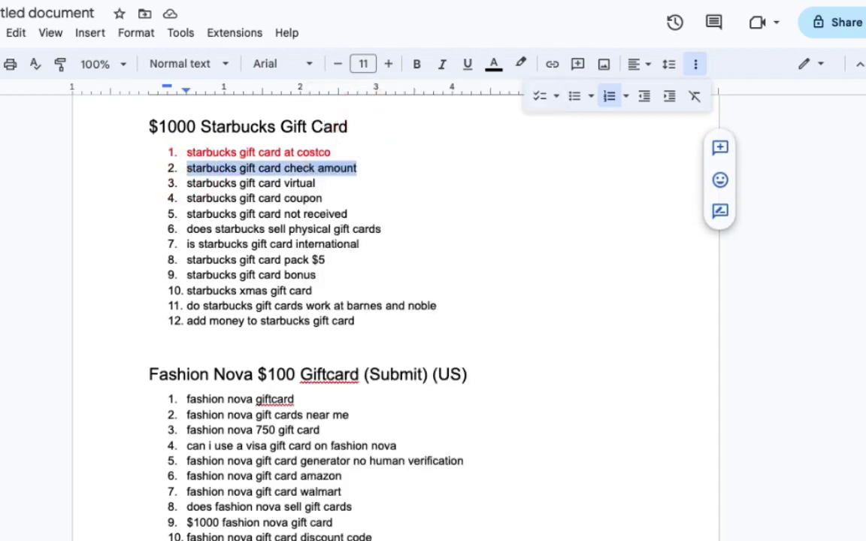
{"action": "key", "text": "ctrl+Tab"}
{"action": "left_click", "coordinate": [351, 473]}
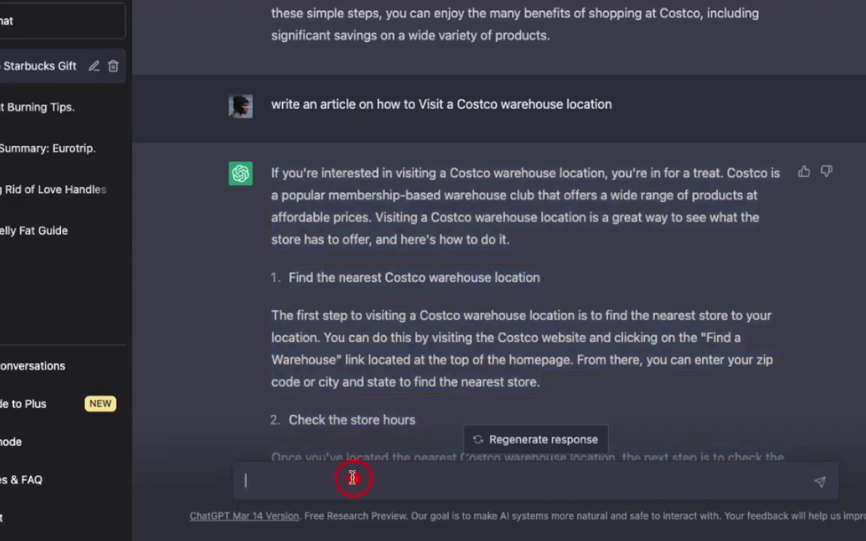
{"action": "key", "text": "ctrl+v"}
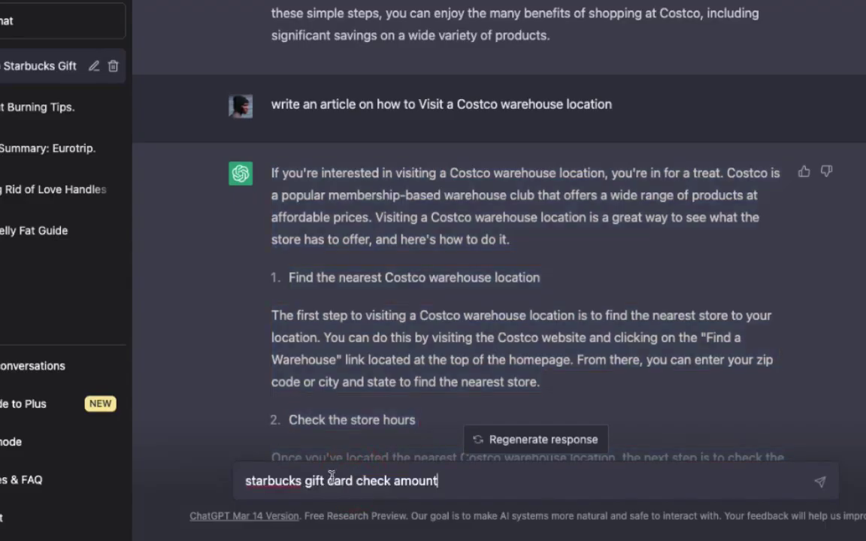
- Insert "WRITE AN ARTICLE ON HOW TO CHECK MY" in front of the pasted keyword in the prompt
{"action": "left_click", "coordinate": [246, 482]}
{"action": "type", "text": "WRITE AN ARTICLE ON "}
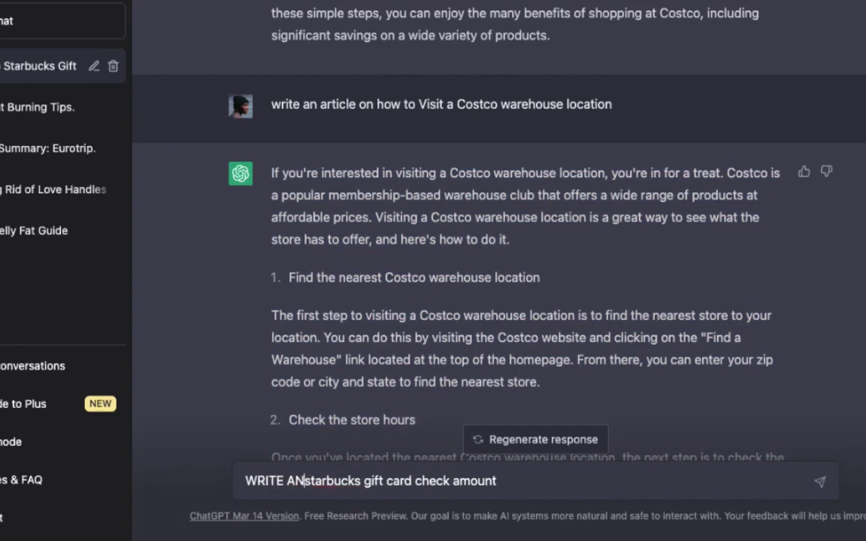
{"action": "type", "text": "HOW TO CHECK M"}
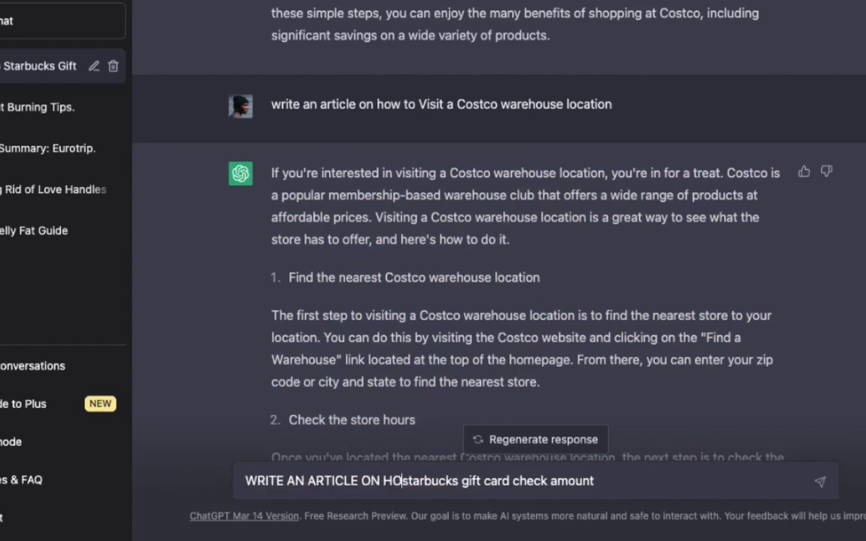
{"action": "type", "text": "Y"}
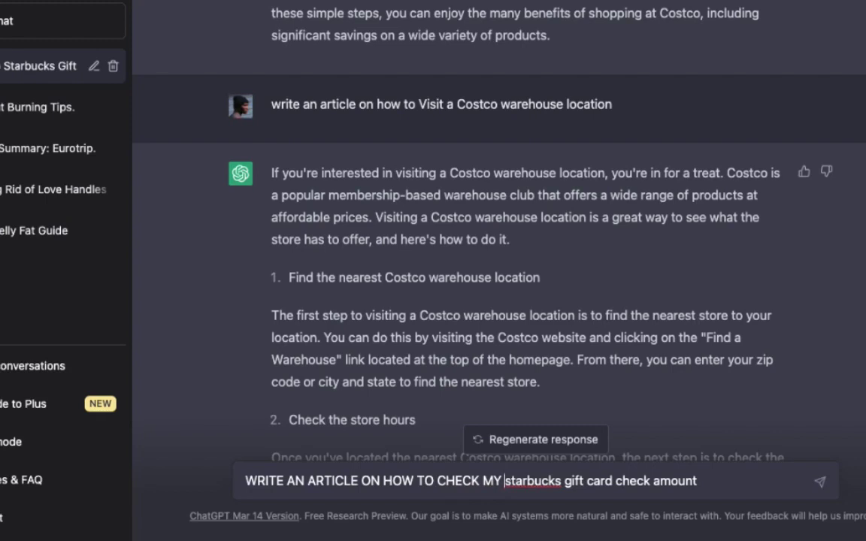
- Remove the word "check" before "amount" so the prompt ends with "starbucks gift card amount"
{"action": "key", "text": "Right"}
{"action": "key", "text": "Right"}
{"action": "key", "text": "Right"}
{"action": "key", "text": "Right"}
{"action": "key", "text": "Right"}
{"action": "key", "text": "Right"}
{"action": "key", "text": "Right"}
{"action": "key", "text": "Right"}
{"action": "key", "text": "Right"}
{"action": "key", "text": "Right"}
{"action": "key", "text": "Right"}
{"action": "key", "text": "Right"}
{"action": "key", "text": "Right"}
{"action": "key", "text": "Right"}
{"action": "key", "text": "Right"}
{"action": "key", "text": "Right"}
{"action": "key", "text": "Right"}
{"action": "key", "text": "Right"}
{"action": "key", "text": "Right"}
{"action": "key", "text": "Right"}
{"action": "key", "text": "Right"}
{"action": "key", "text": "Right"}
{"action": "key", "text": "BackSpace"}
{"action": "key", "text": "BackSpace"}
{"action": "key", "text": "BackSpace"}
{"action": "key", "text": "BackSpace"}
{"action": "key", "text": "BackSpace"}
{"action": "key", "text": "BackSpace"}
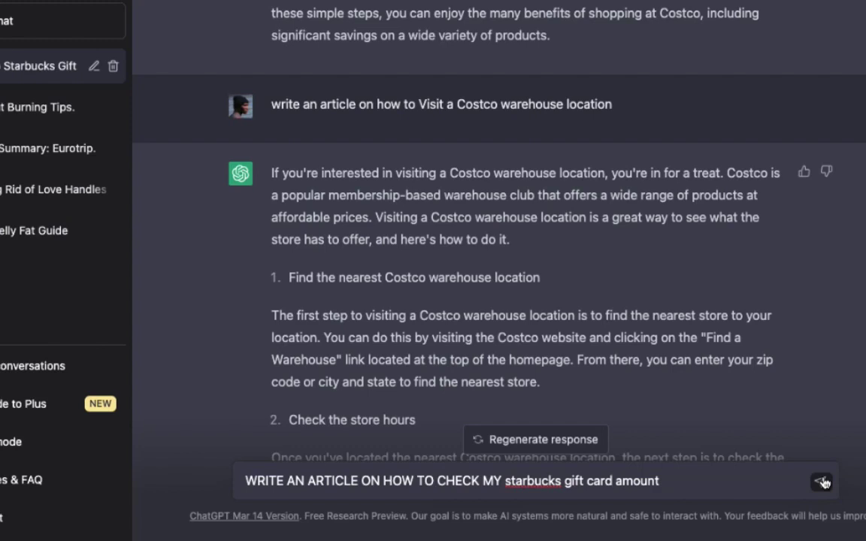
- Switch back to Google Docs and look over the gift card offer links and keyword lists
{"action": "mouse_move", "coordinate": [511, 2]}
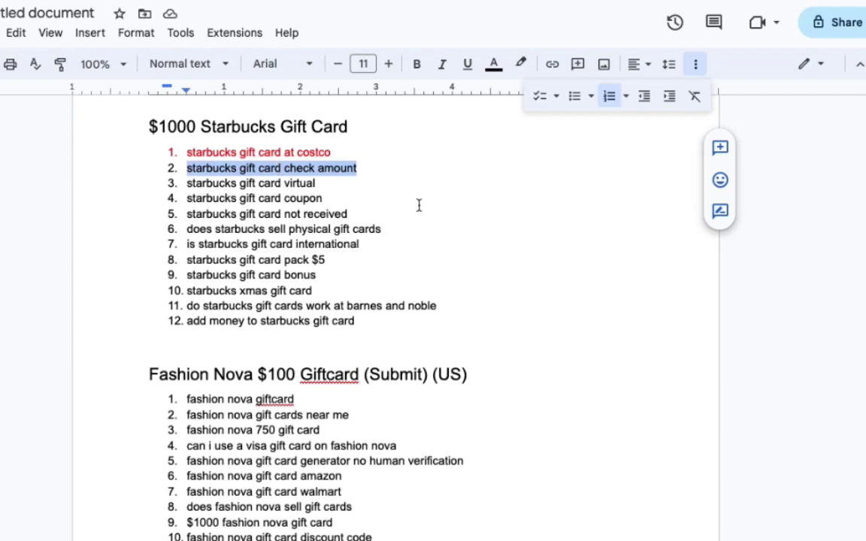
{"action": "scroll", "coordinate": [418, 205], "scroll_direction": "down", "scroll_amount": 5}
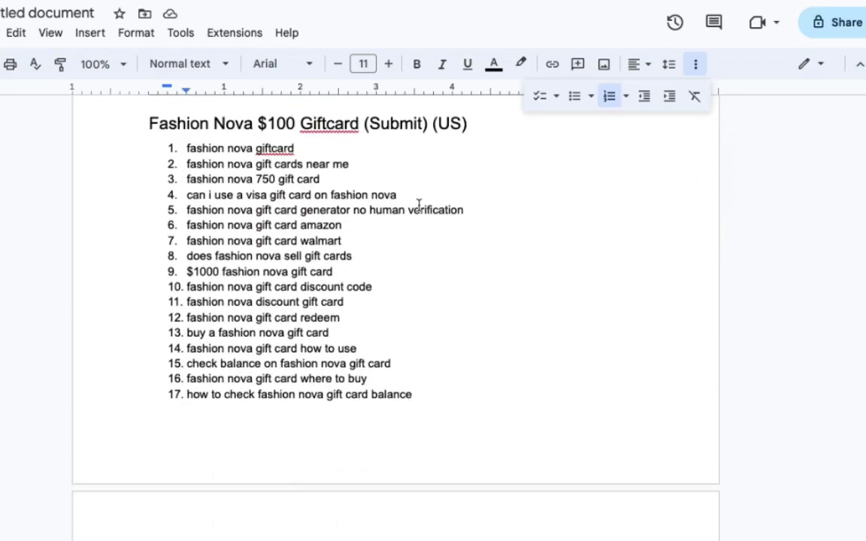
{"action": "scroll", "coordinate": [419, 205], "scroll_direction": "down", "scroll_amount": 7}
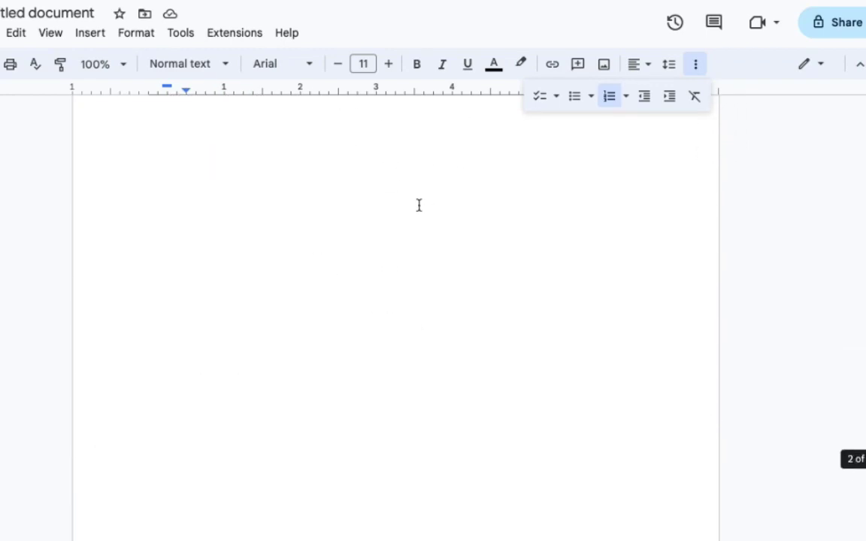
{"action": "scroll", "coordinate": [417, 205], "scroll_direction": "up", "scroll_amount": 1}
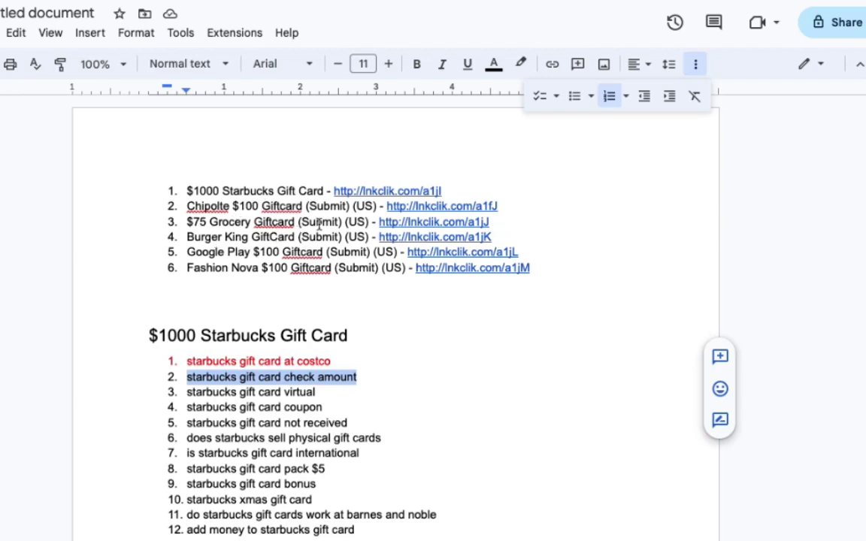
{"action": "scroll", "coordinate": [319, 224], "scroll_direction": "down", "scroll_amount": 1}
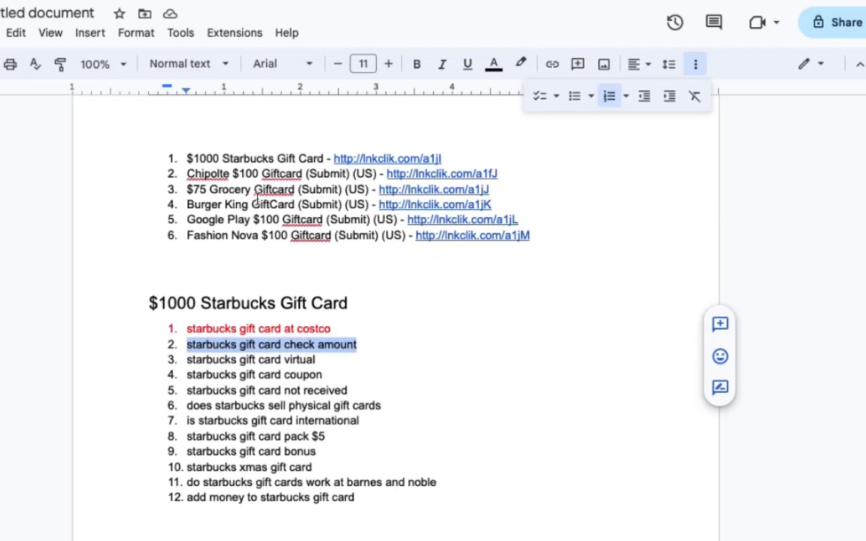
{"action": "scroll", "coordinate": [207, 209], "scroll_direction": "down", "scroll_amount": 1}
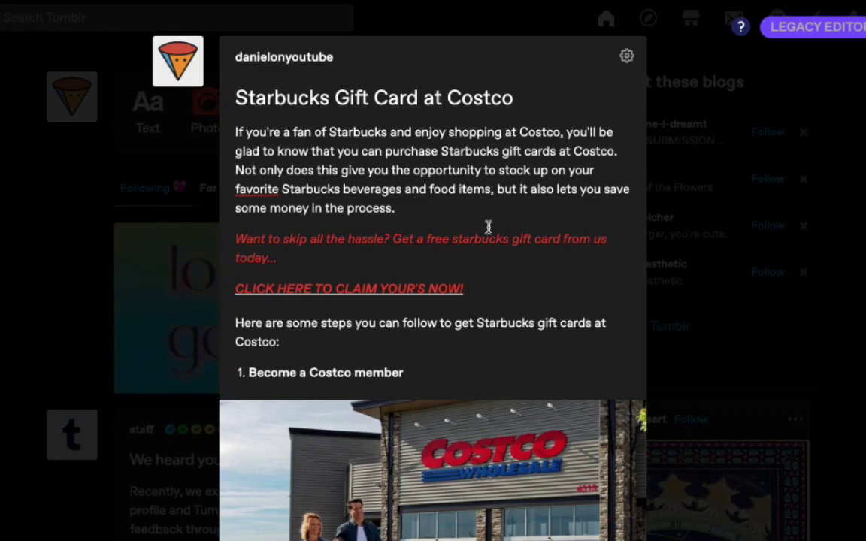
- Switch to the Tumblr post, check its community label options, and open the publishing choices
{"action": "scroll", "coordinate": [487, 226], "scroll_direction": "down", "scroll_amount": 20}
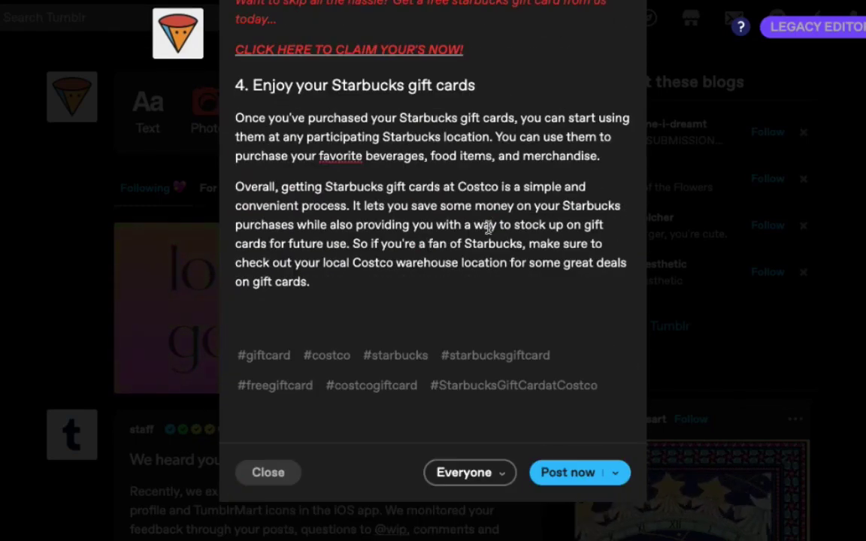
{"action": "left_click", "coordinate": [505, 478]}
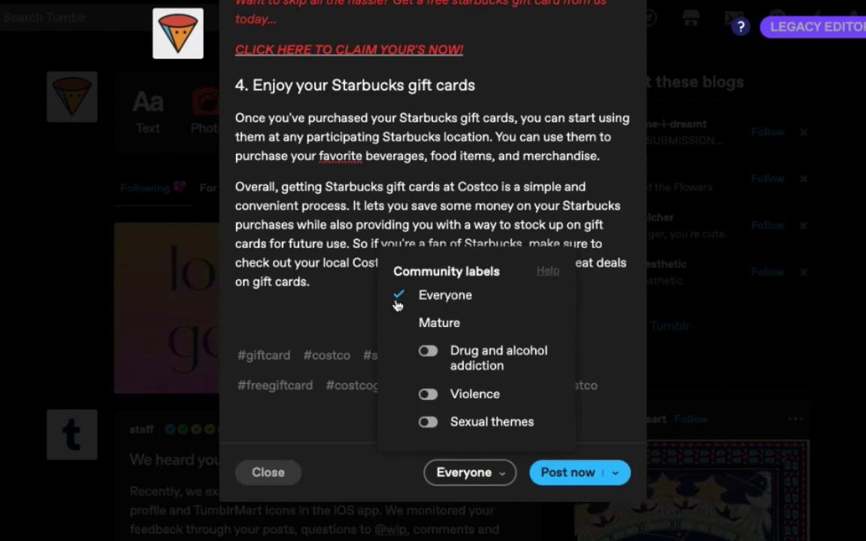
{"action": "left_click", "coordinate": [374, 481]}
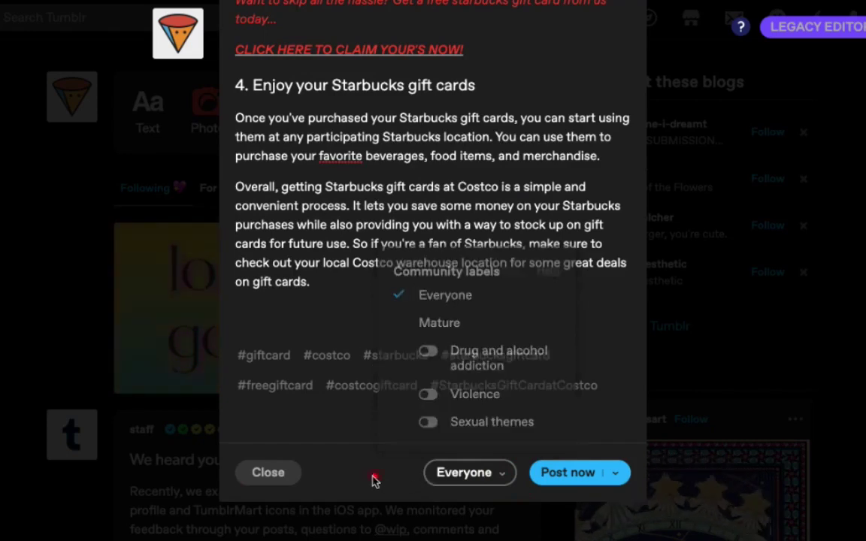
{"action": "left_click", "coordinate": [612, 478]}
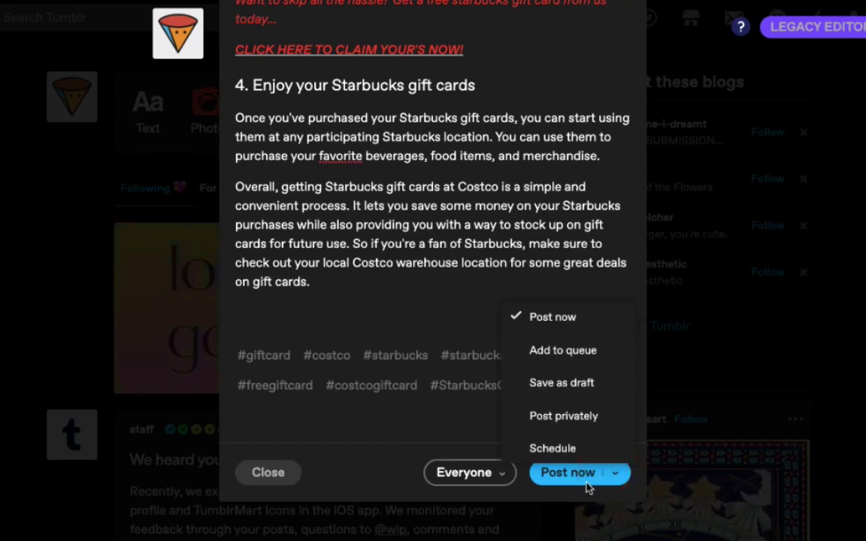